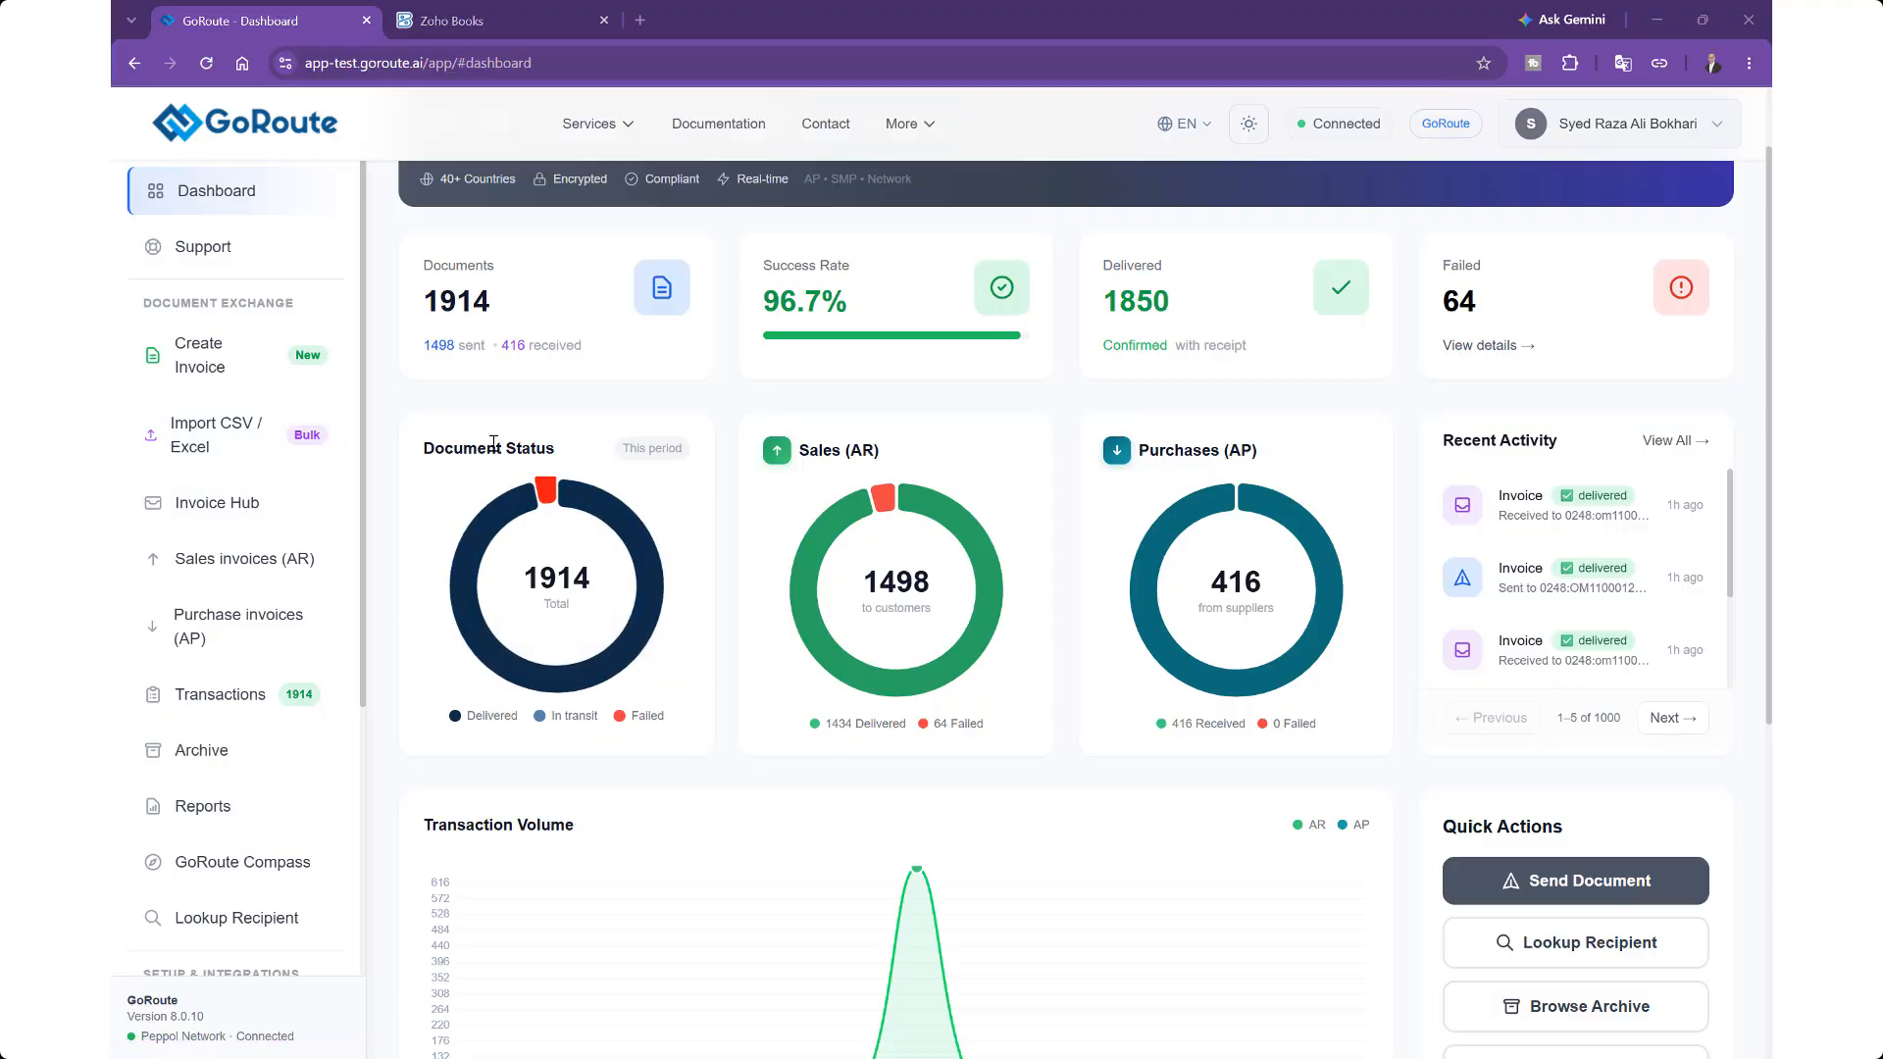
Step: Open the integrations setup and choose Zoho Books as the billing system to connect
scroll(412, 380, "down", 2)
scroll(412, 380, "up", 3)
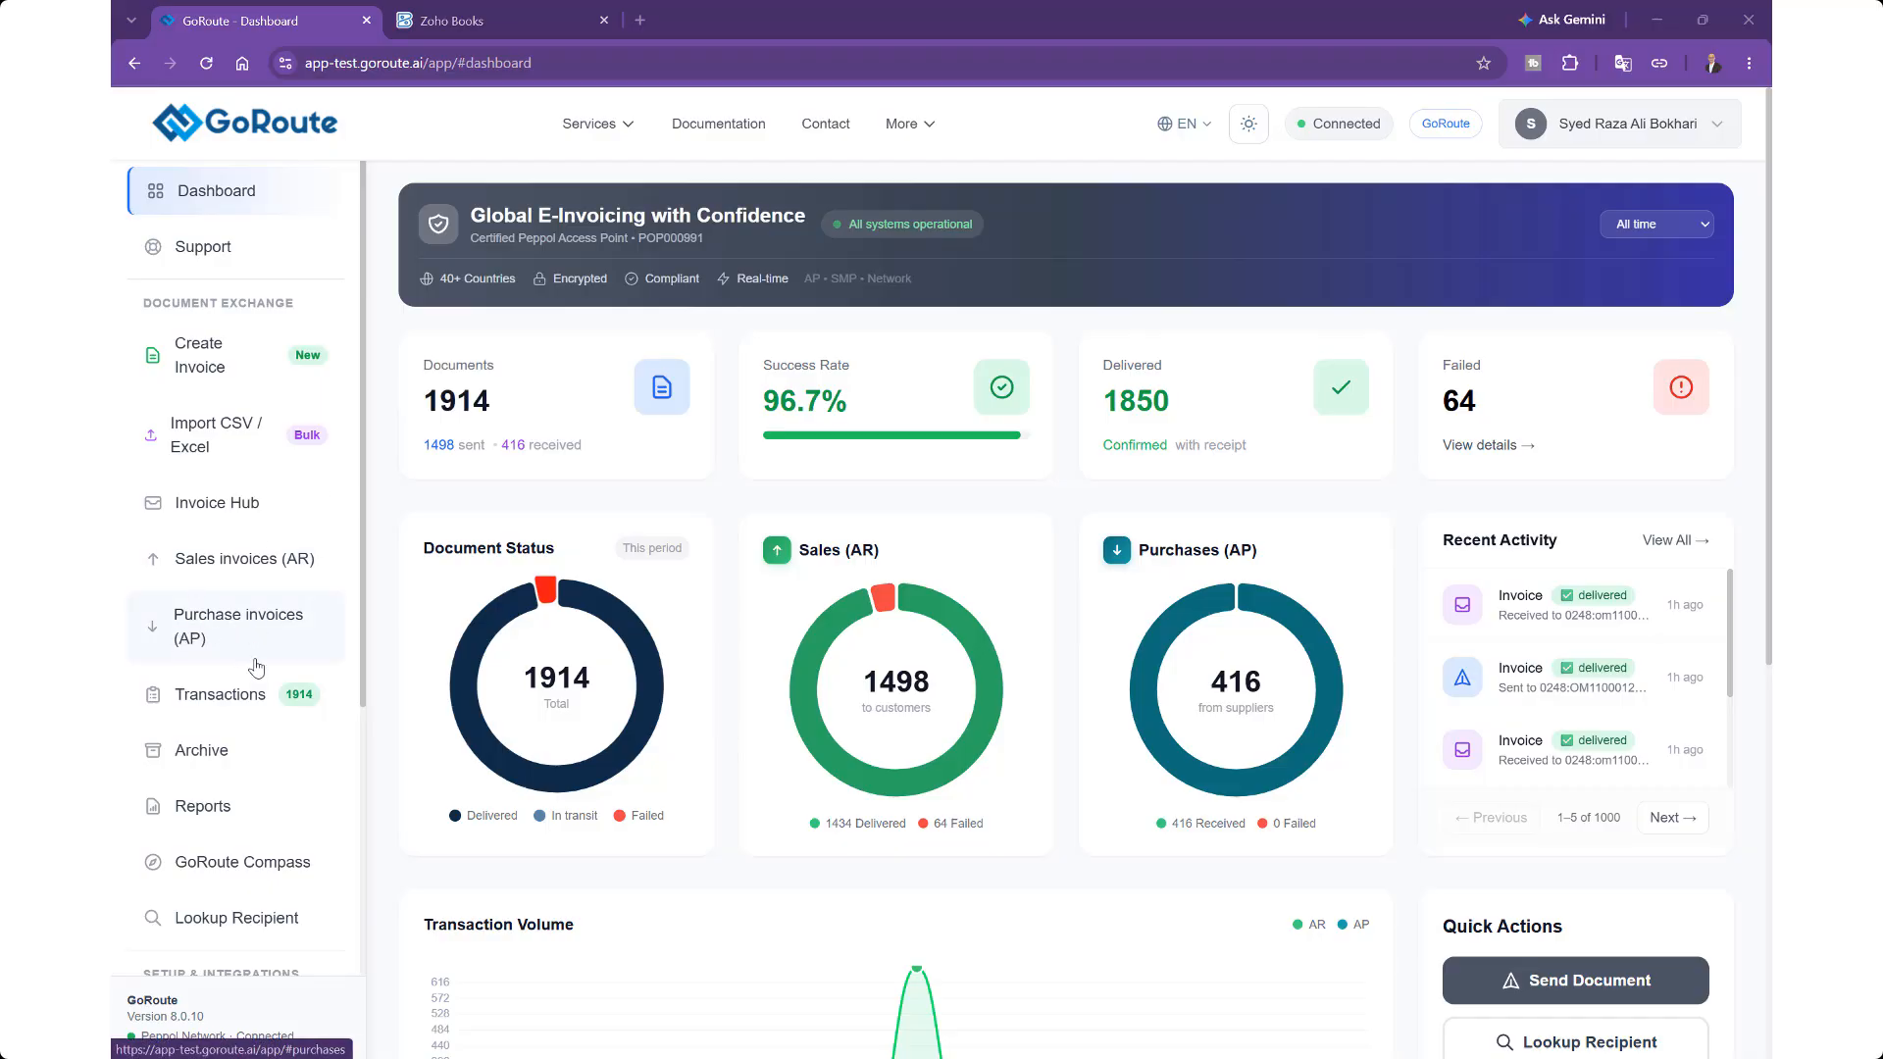
scroll(254, 673, "down", 5)
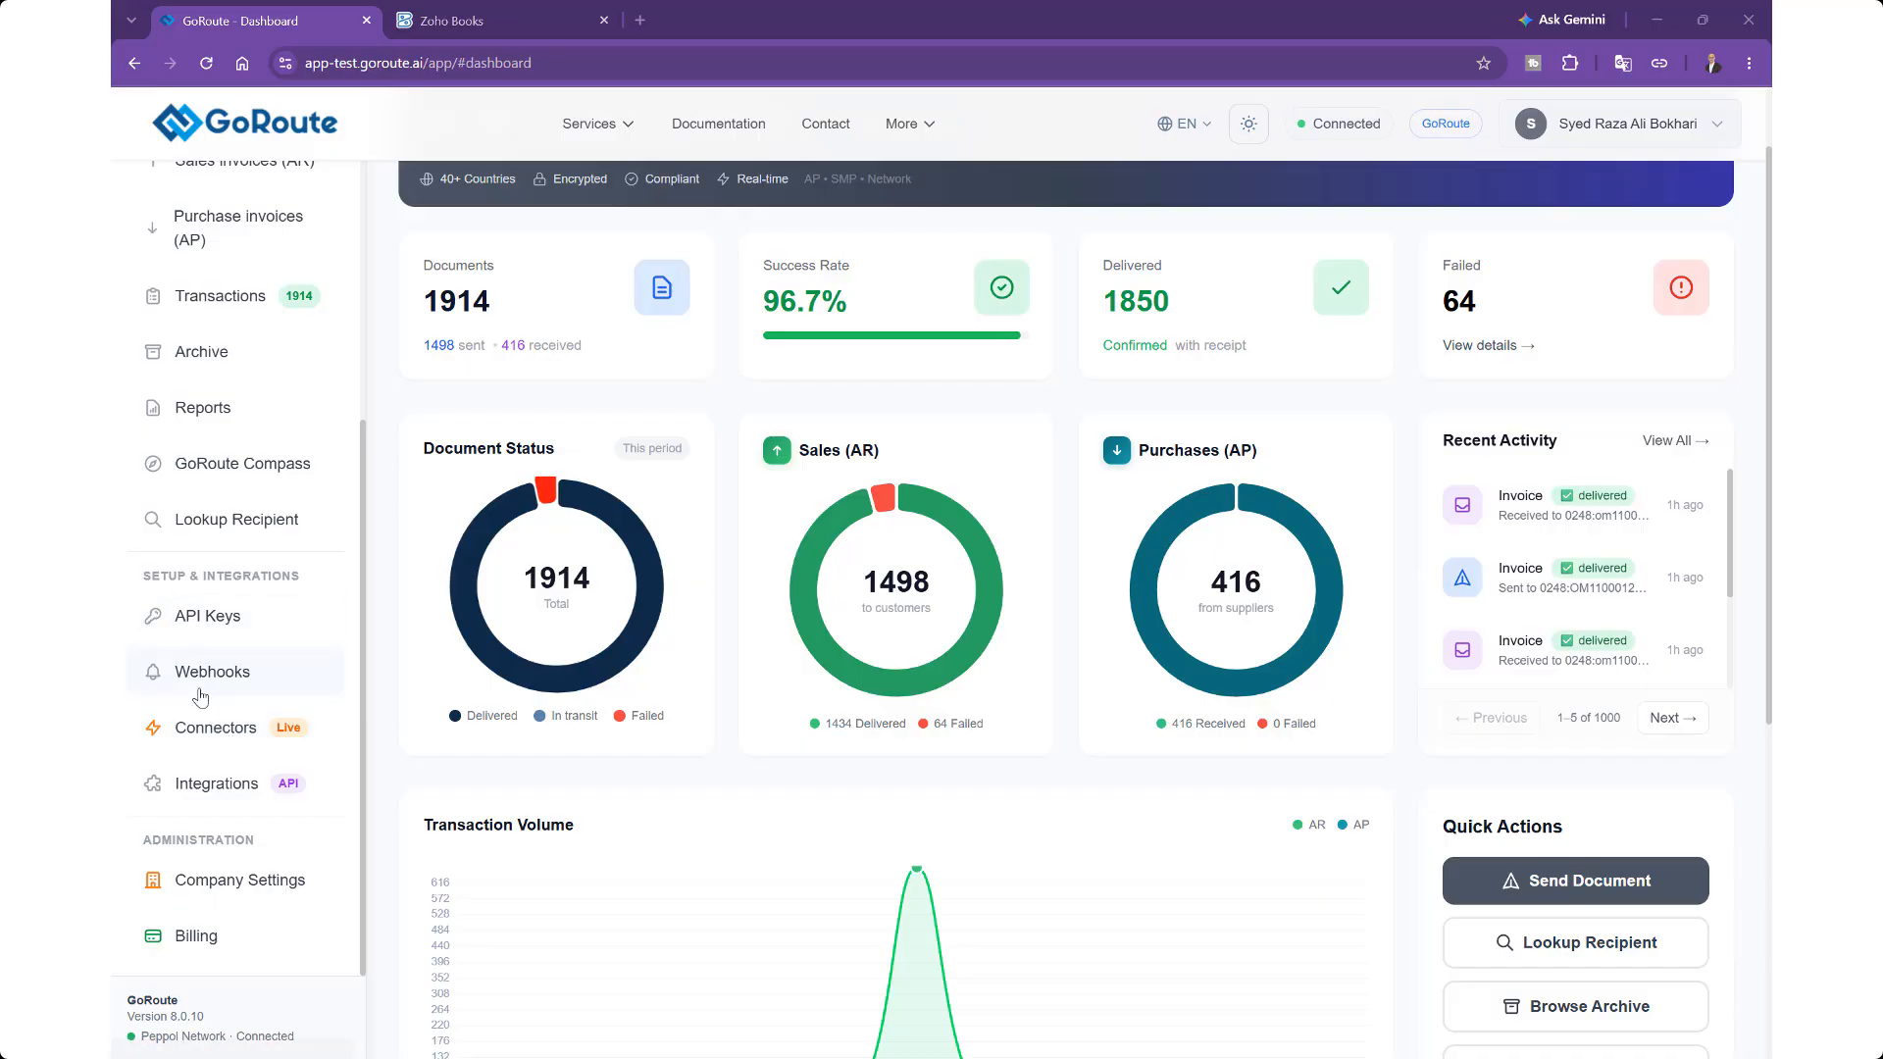
left_click(217, 788)
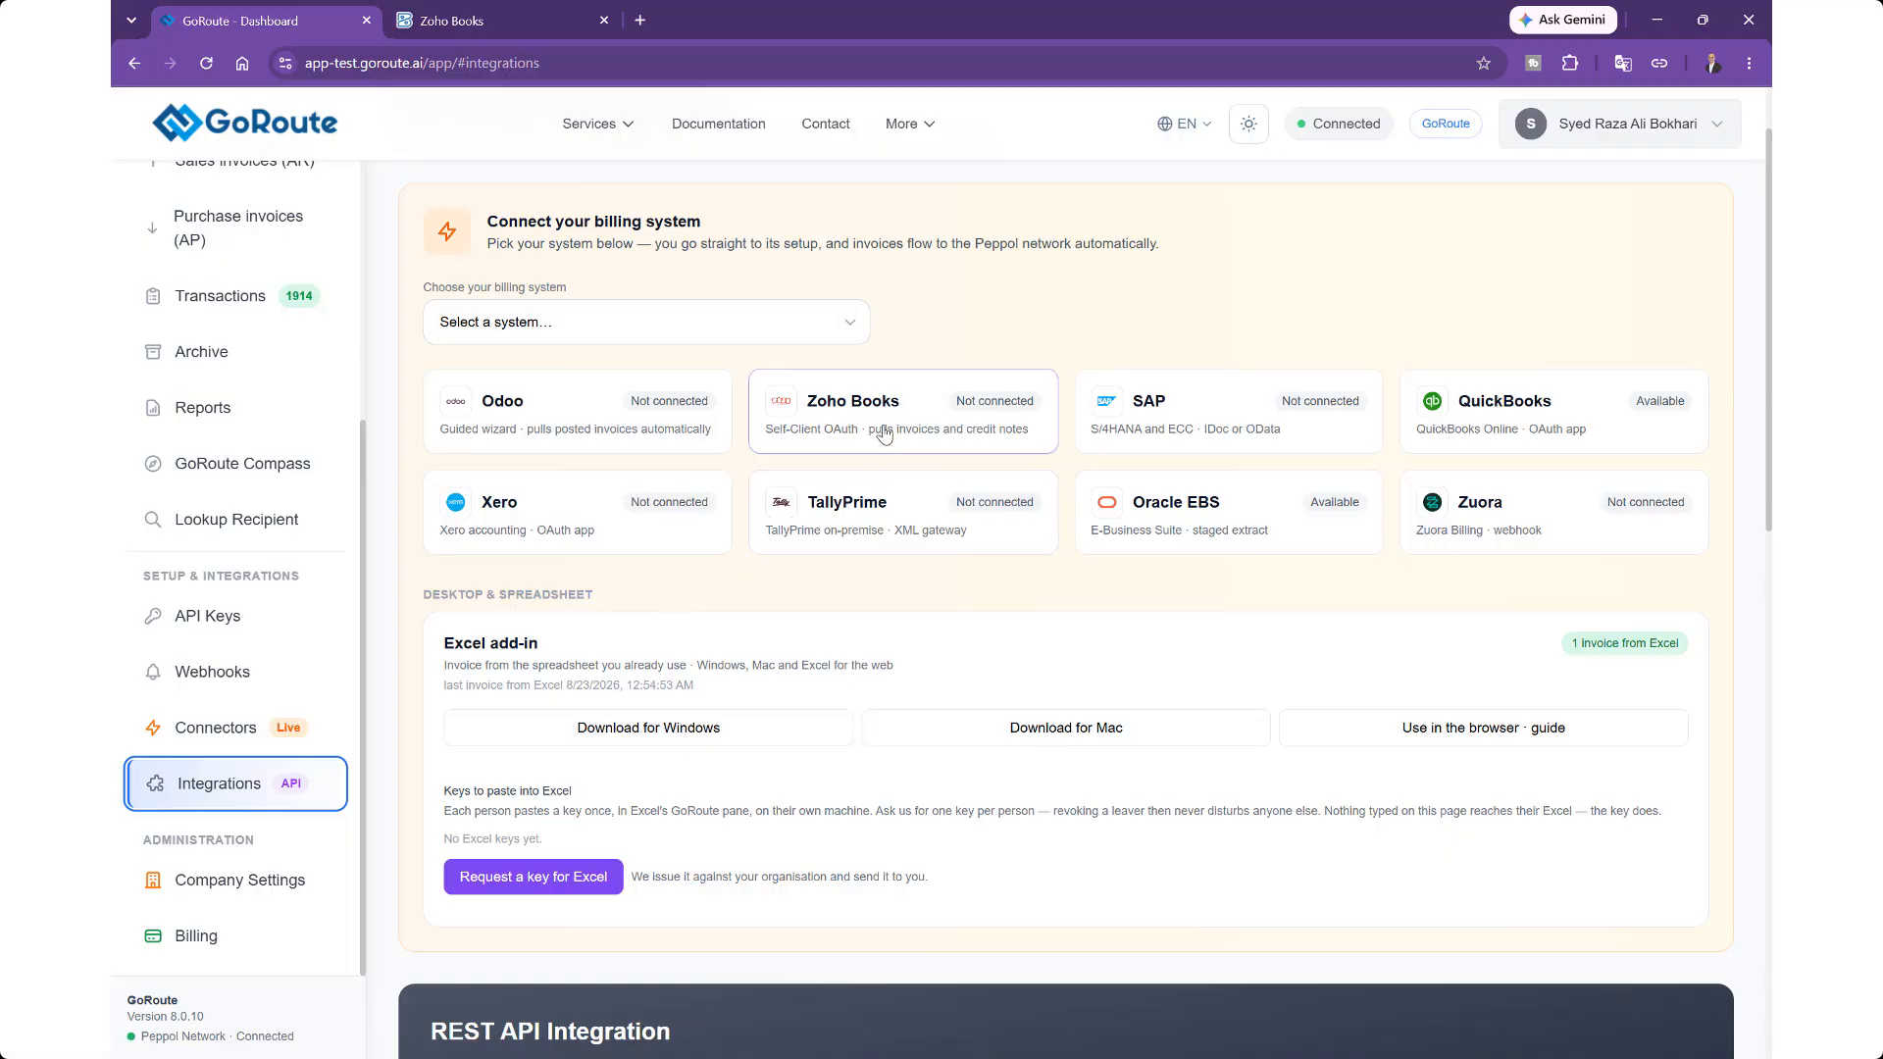
left_click(772, 324)
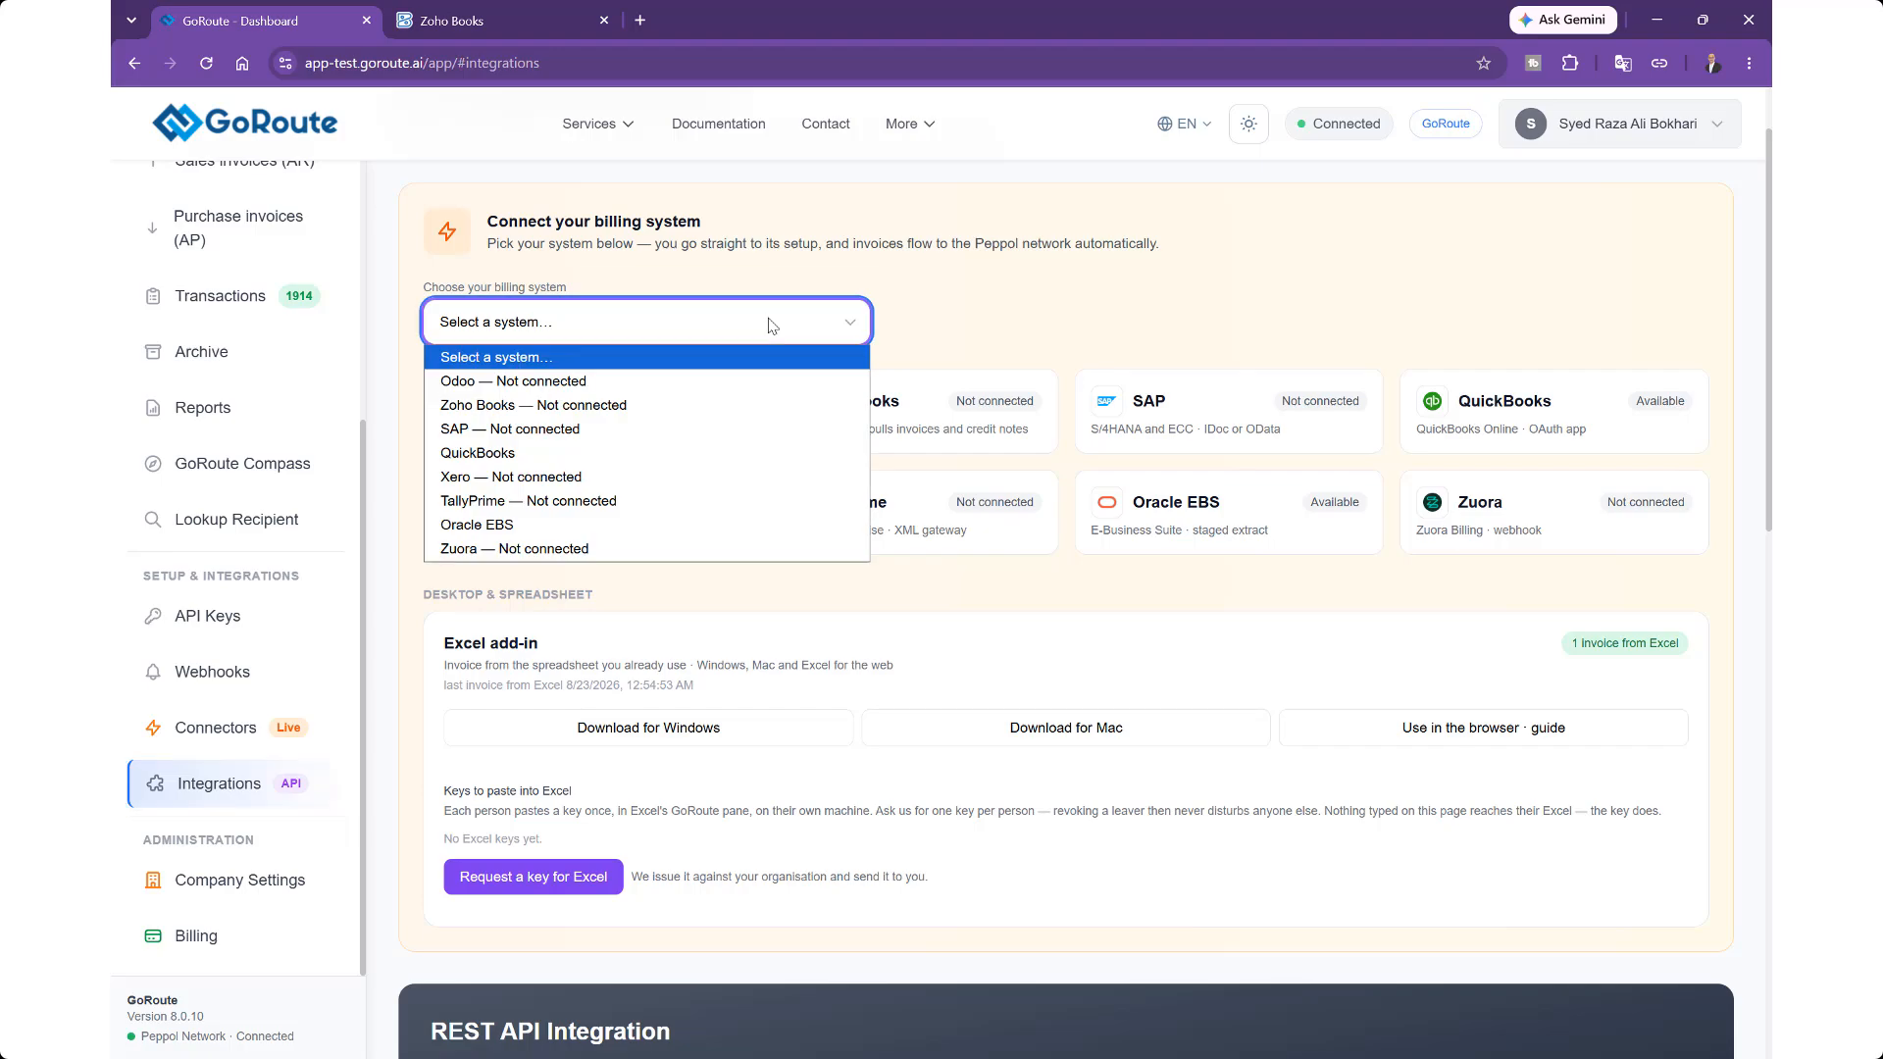
left_click(511, 413)
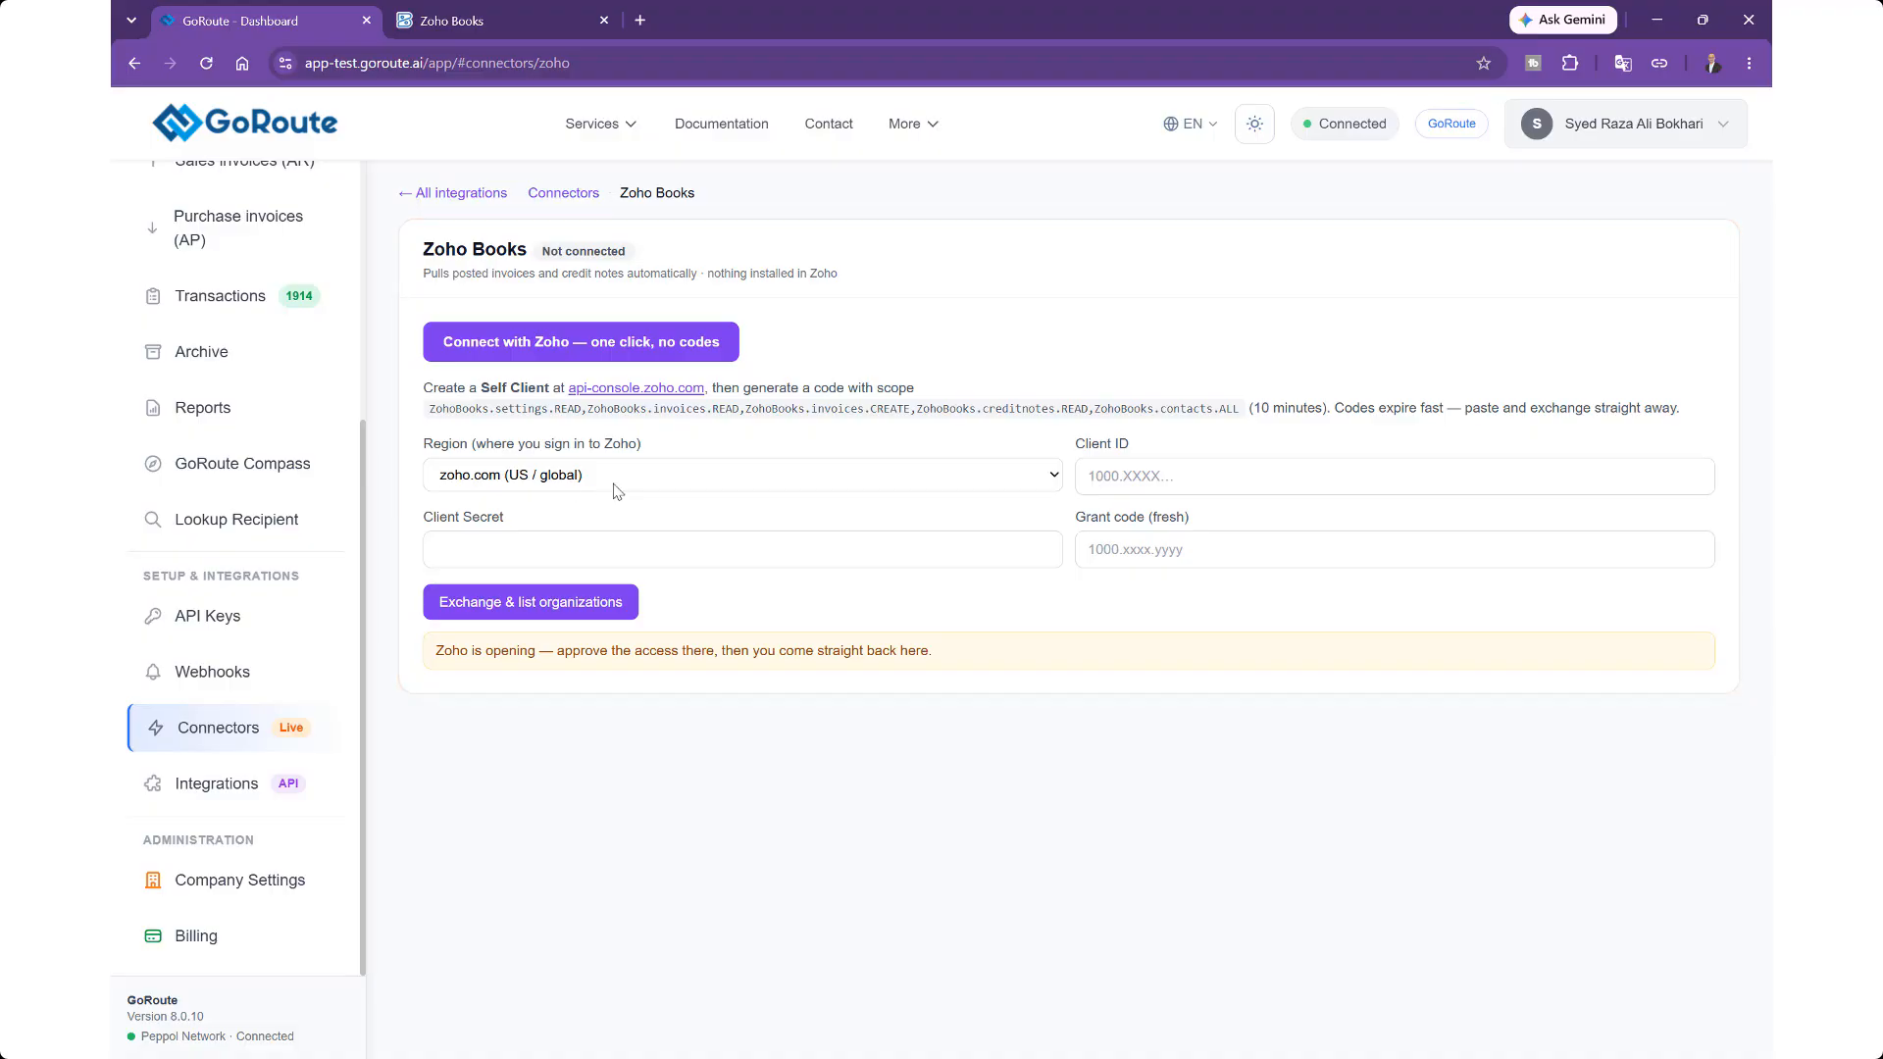
Step: Set the Zoho sign-in region to zoho.com (US / global)
left_click(863, 483)
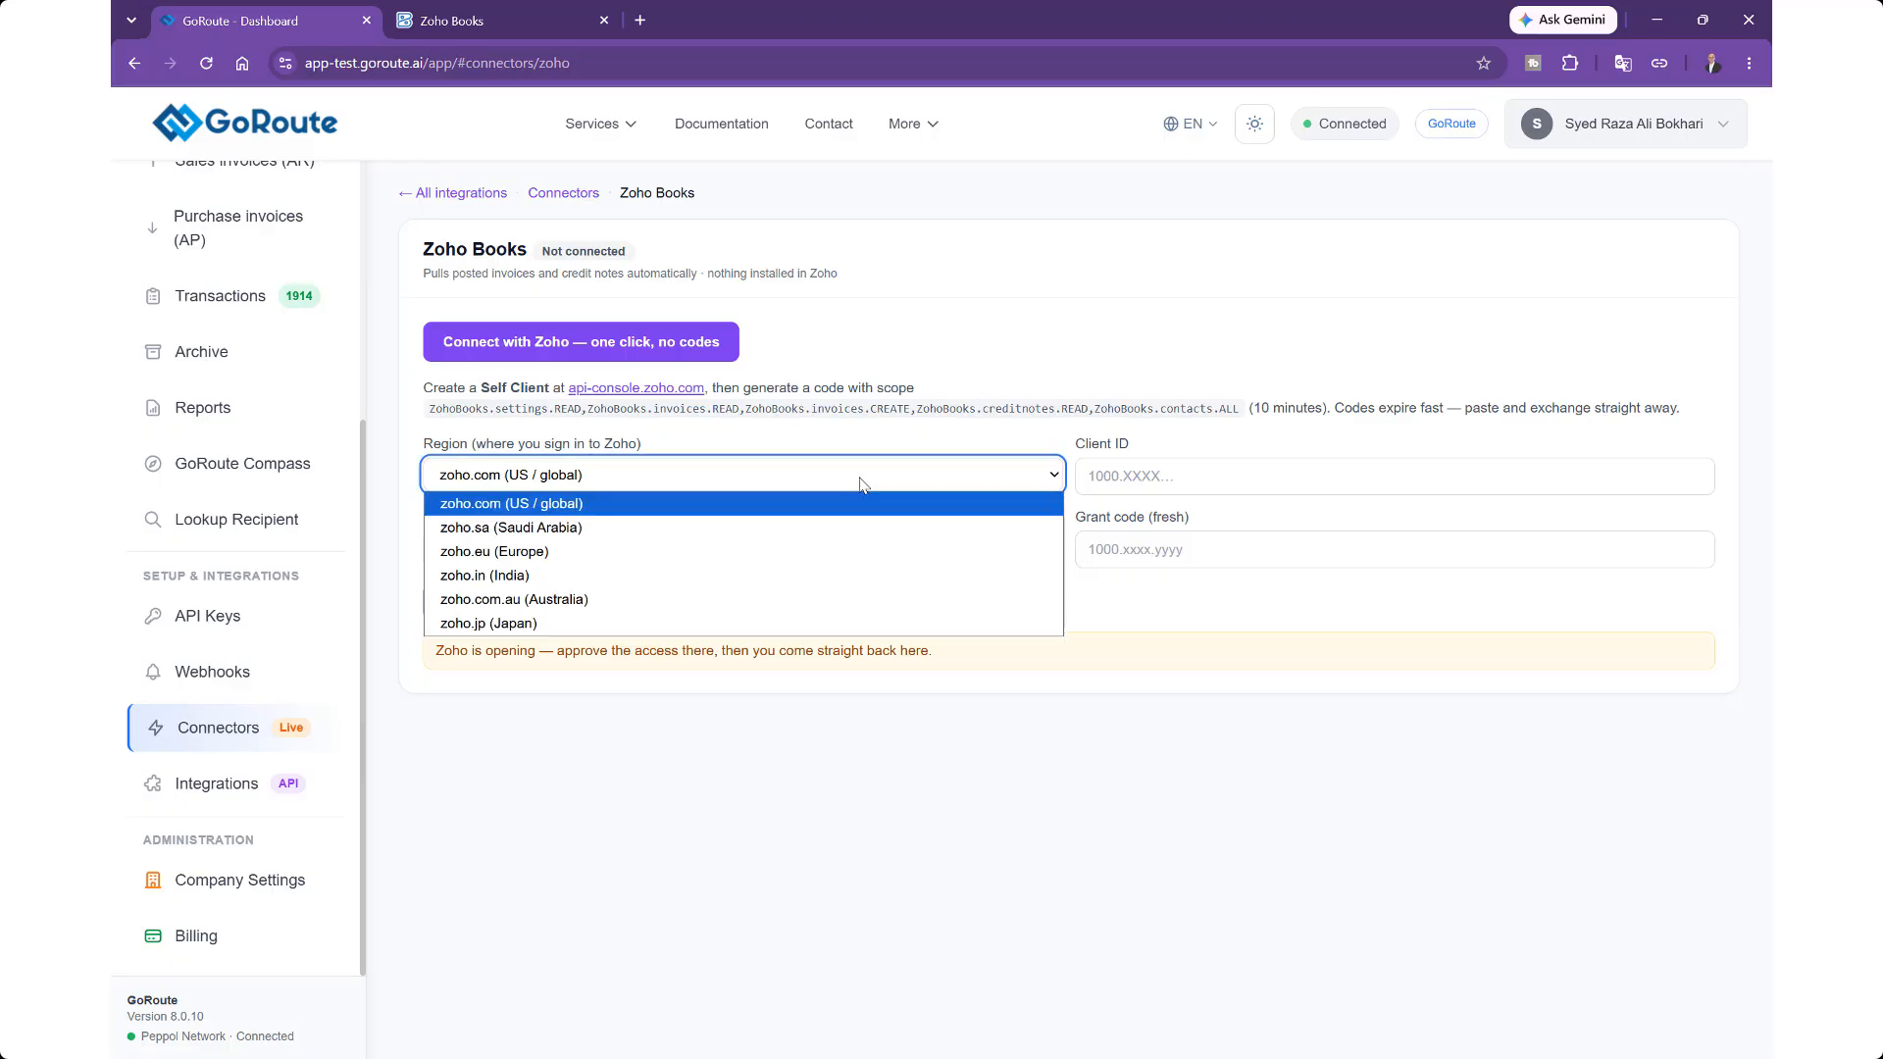
left_click(753, 500)
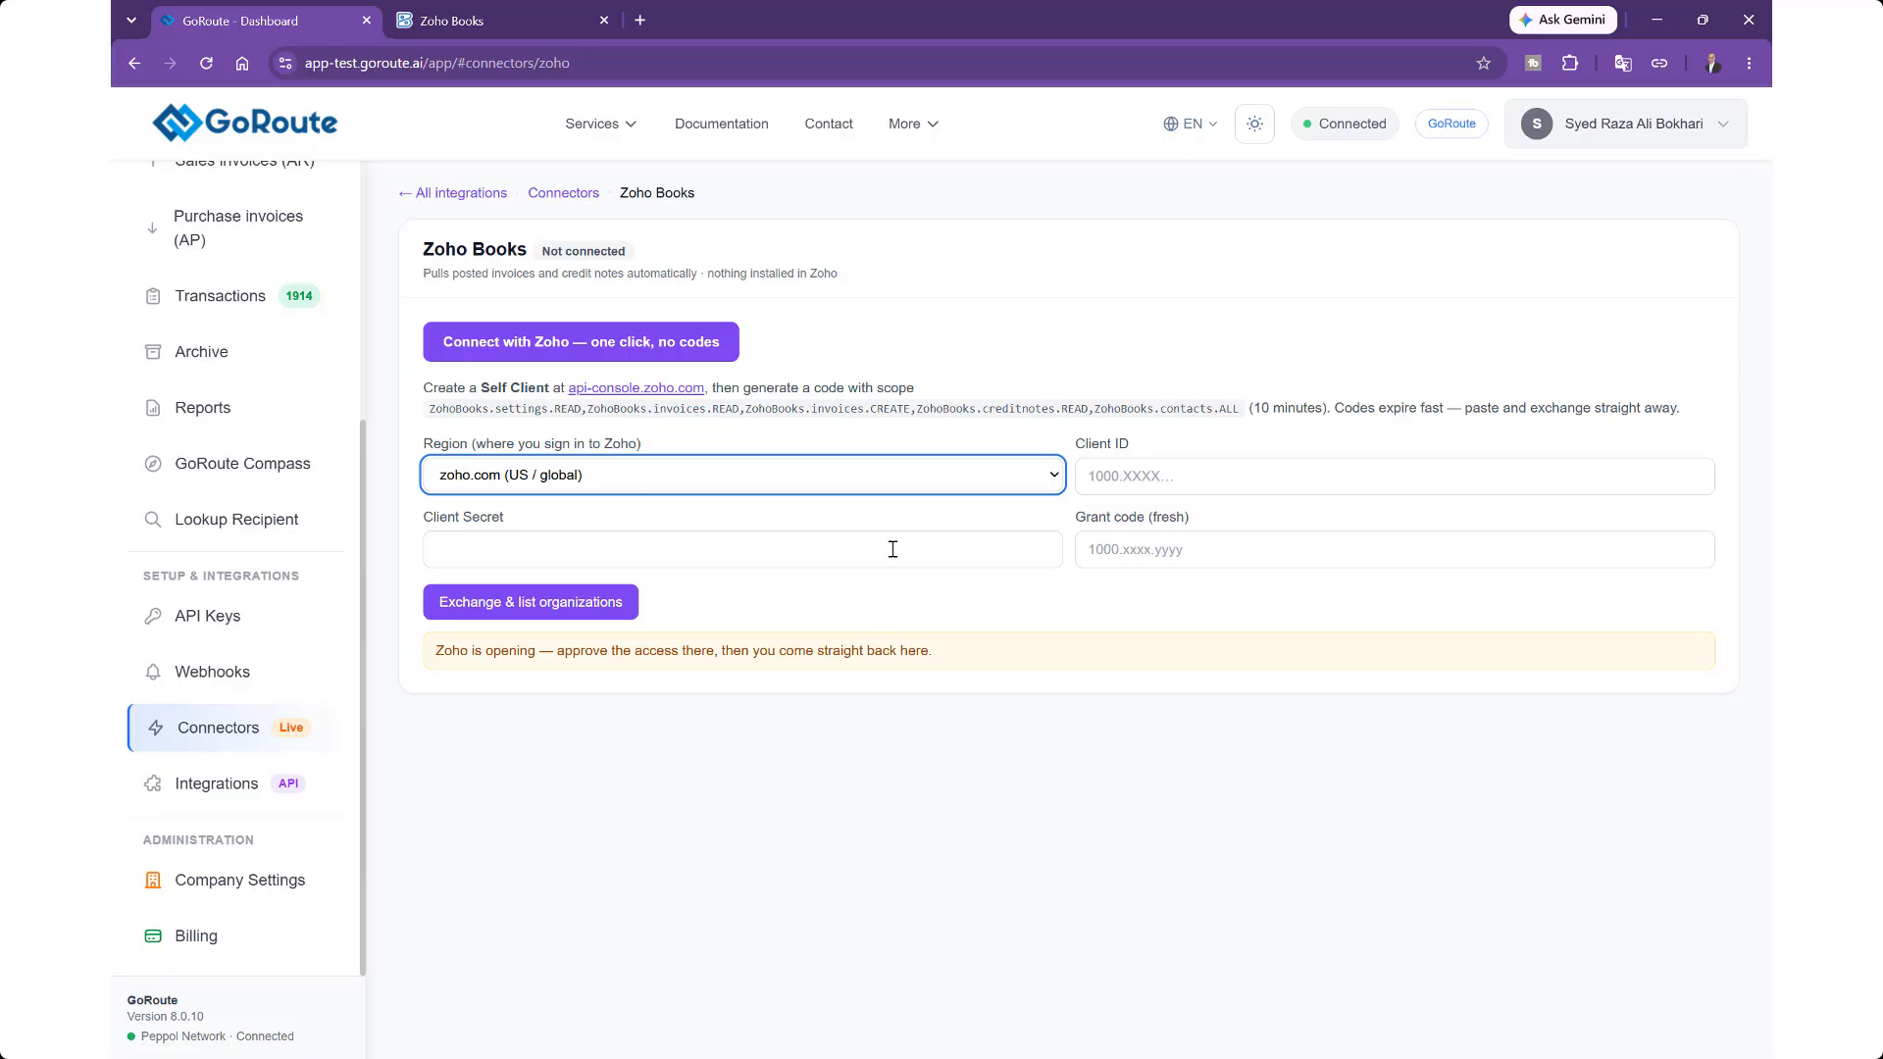
left_click(838, 605)
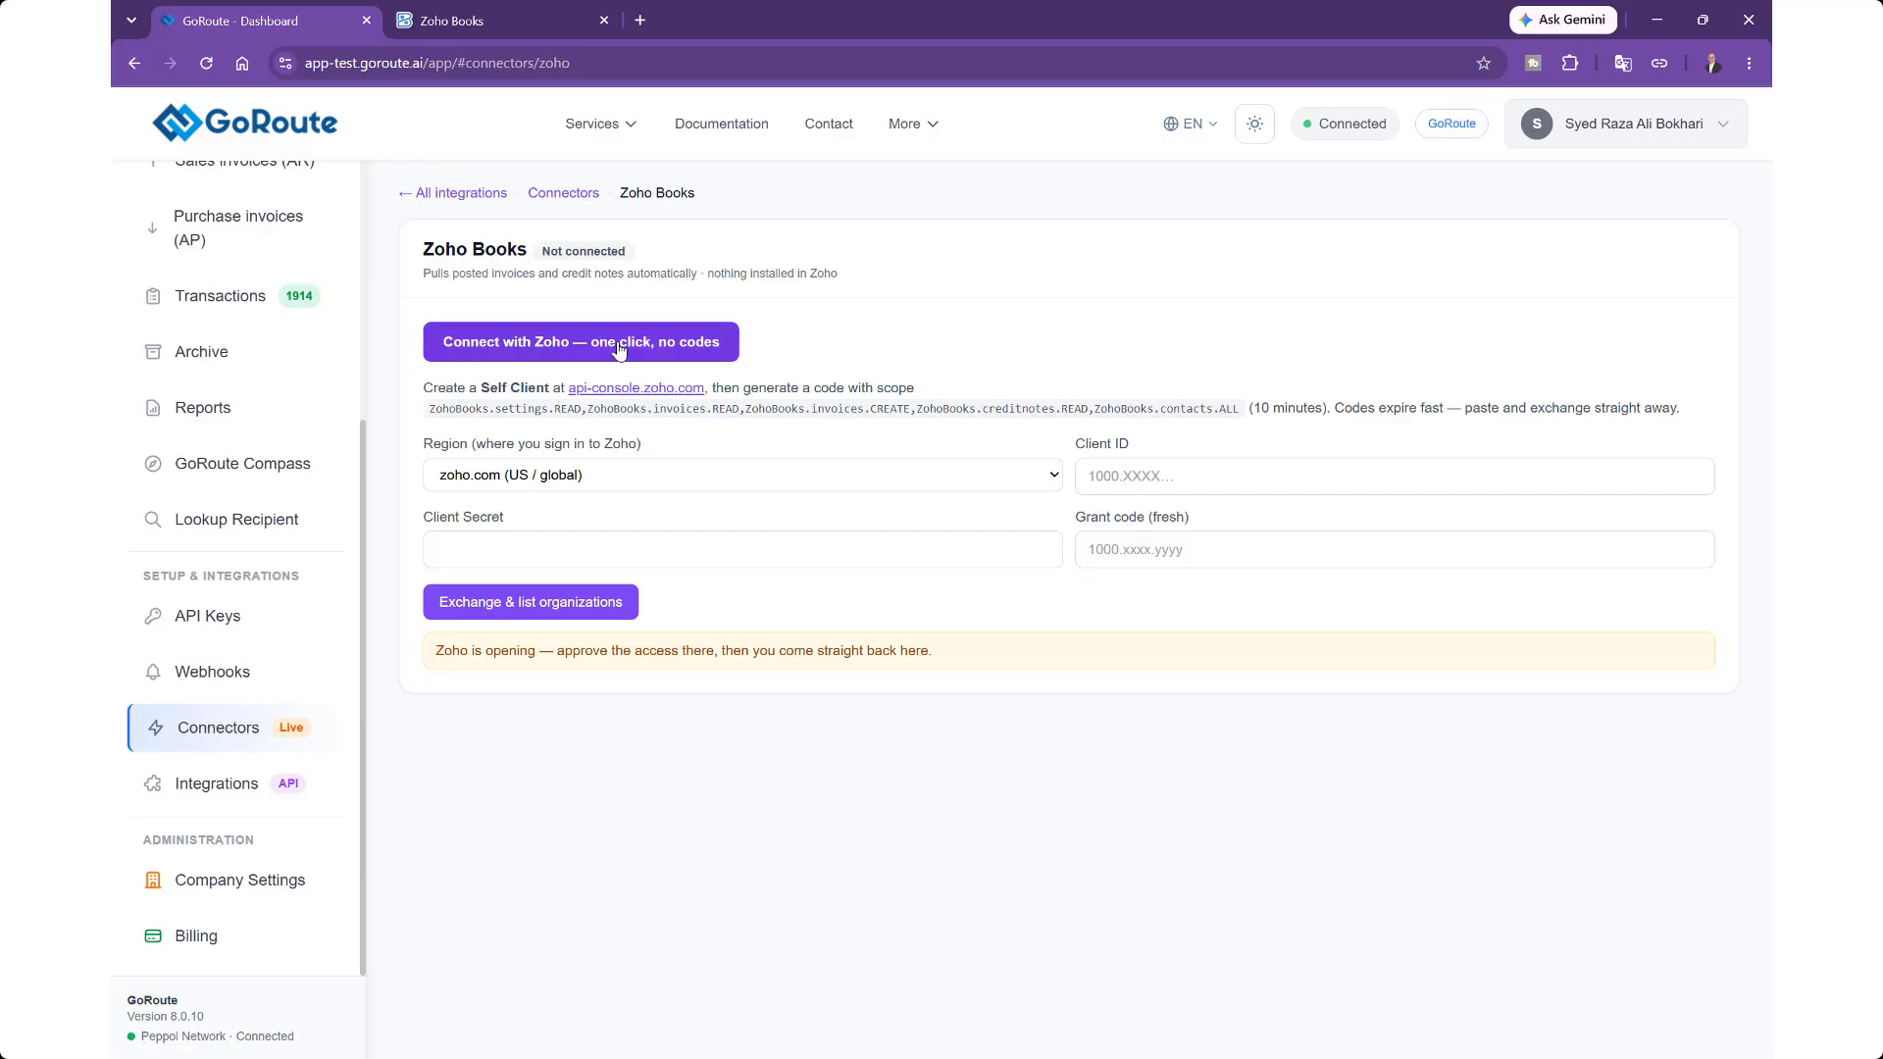
Step: Start the one-click Zoho connection and grant GoRoute access to the listed Zoho Books data
left_click(535, 356)
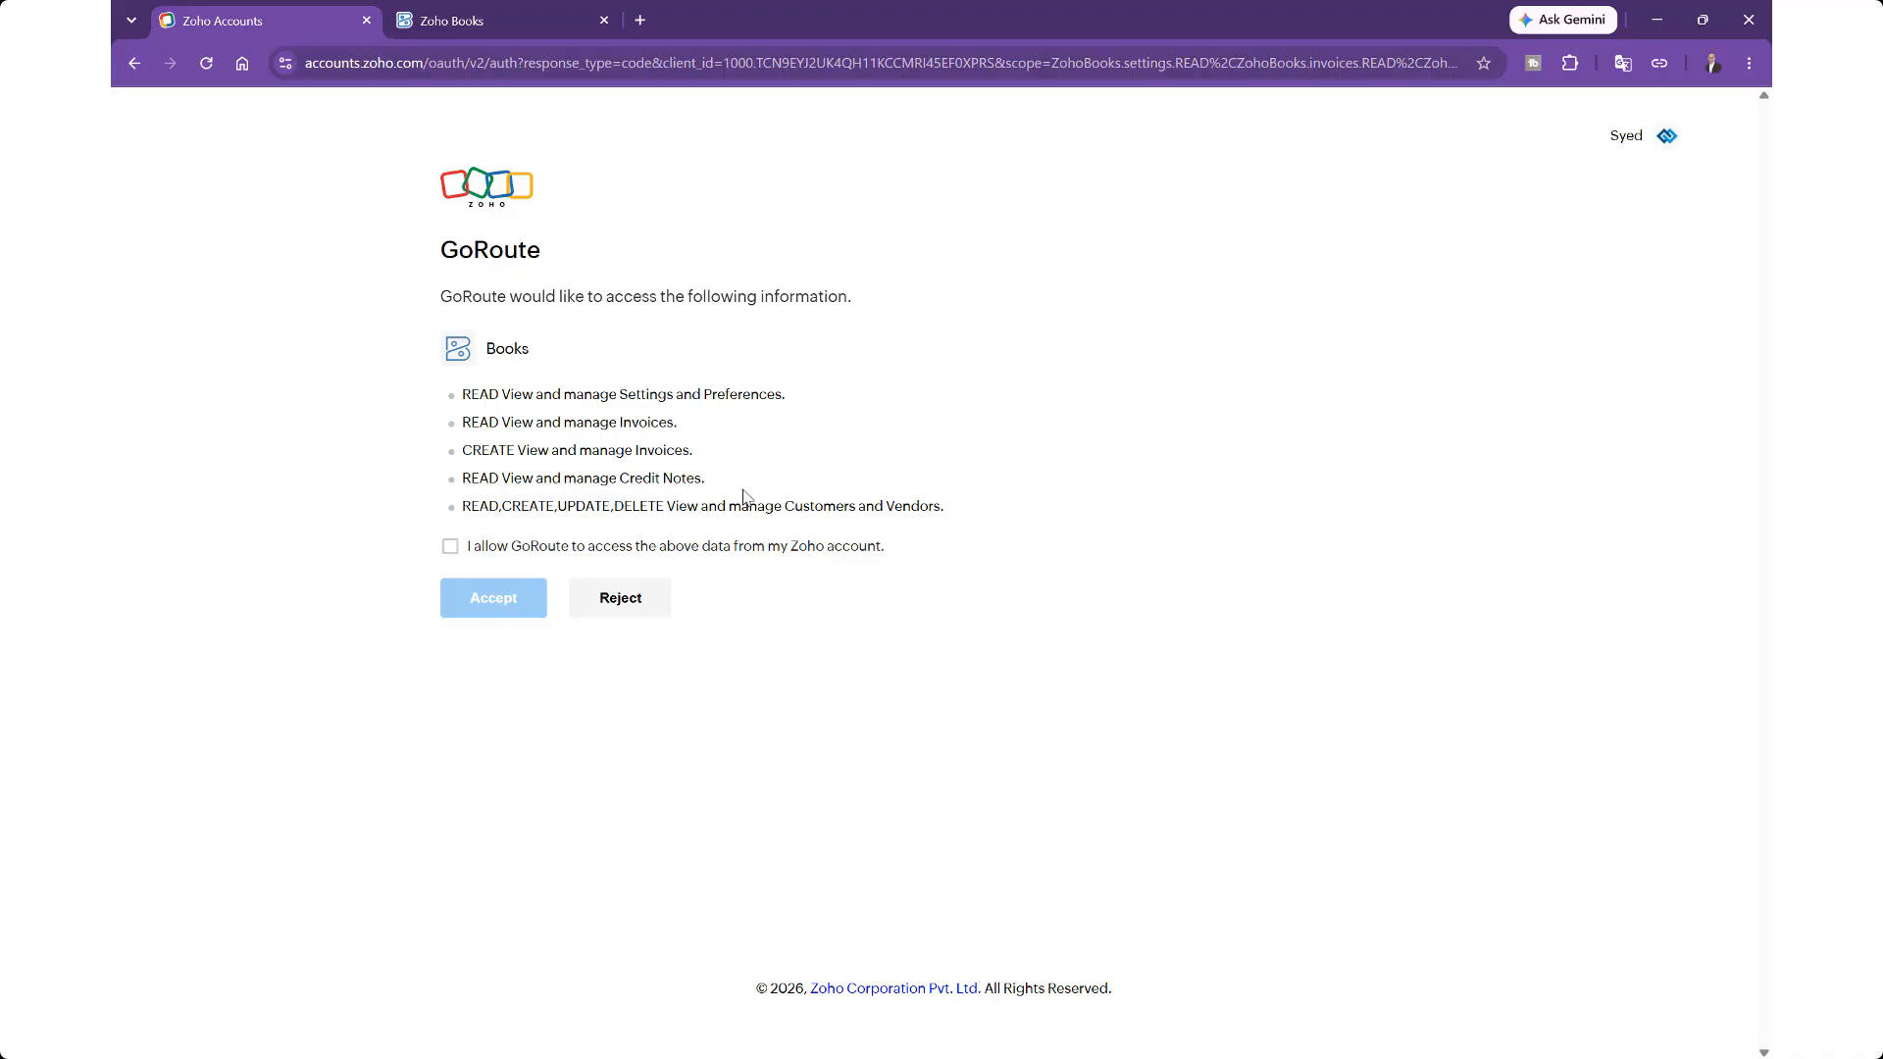
left_click(450, 546)
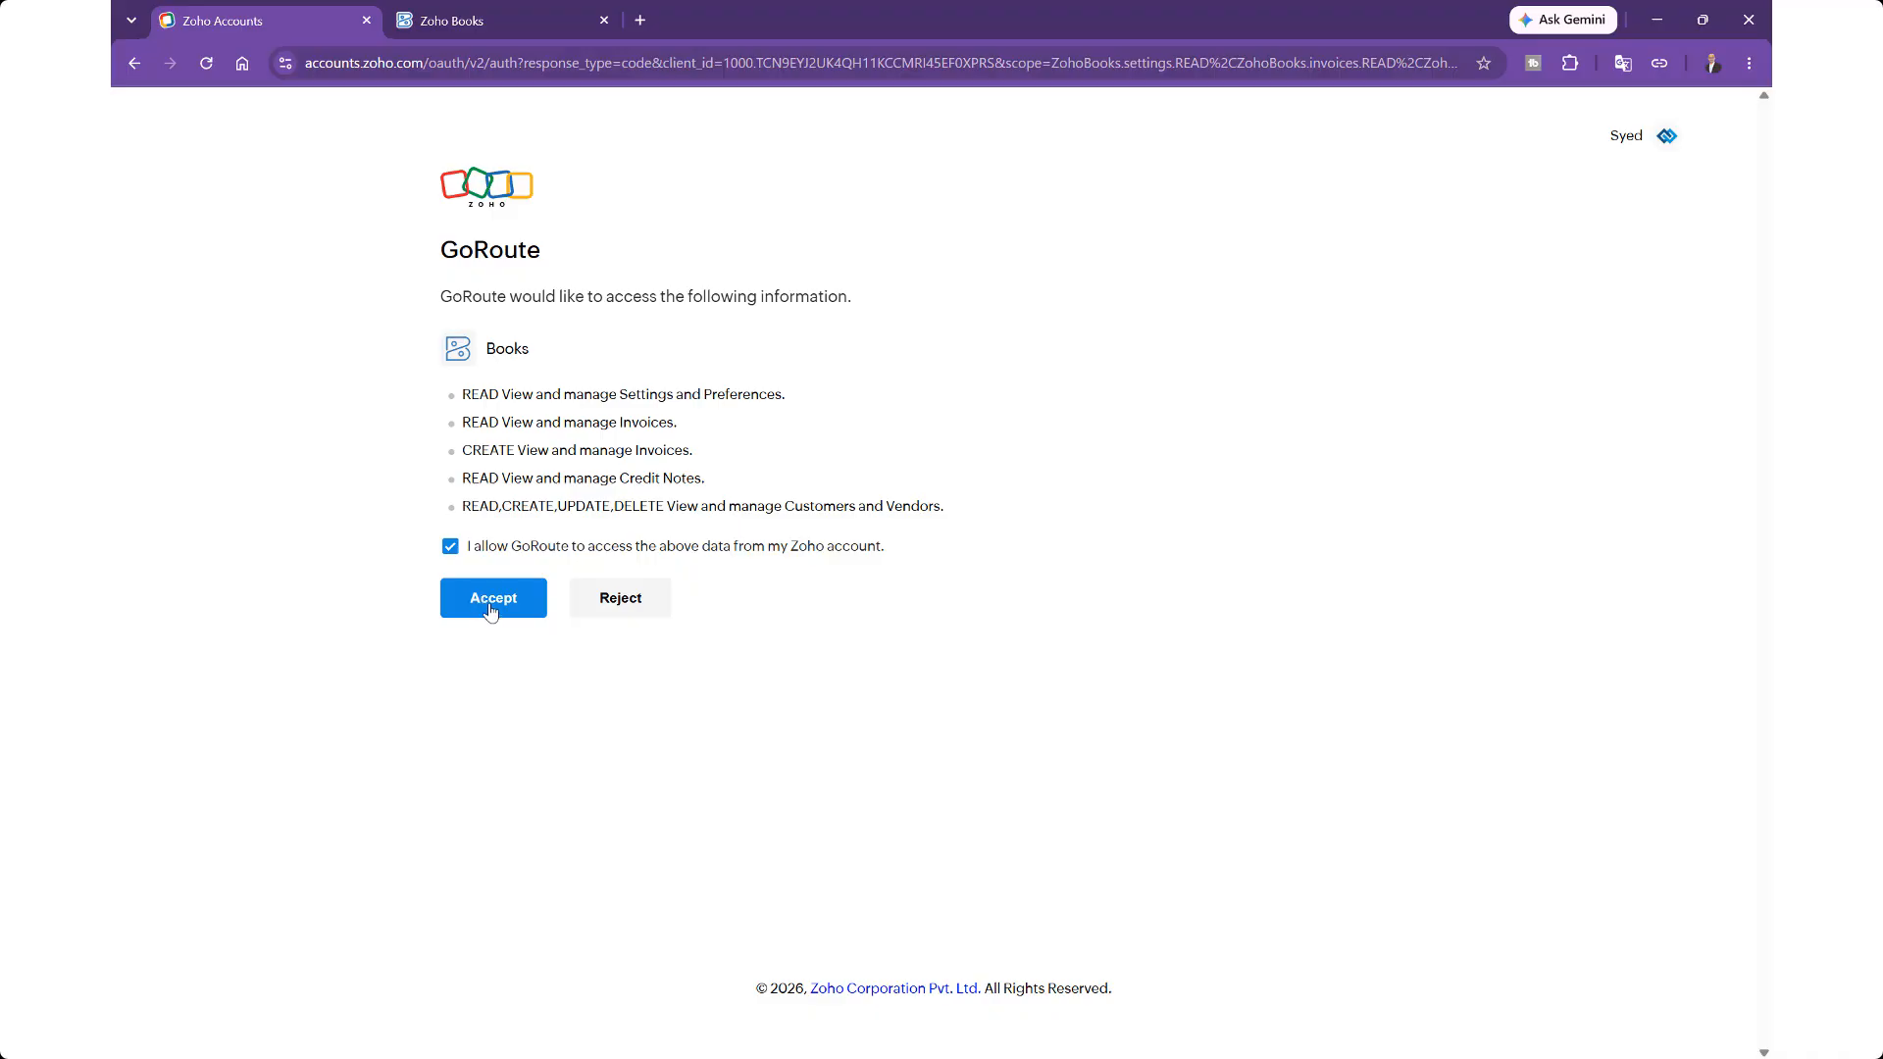
left_click(491, 611)
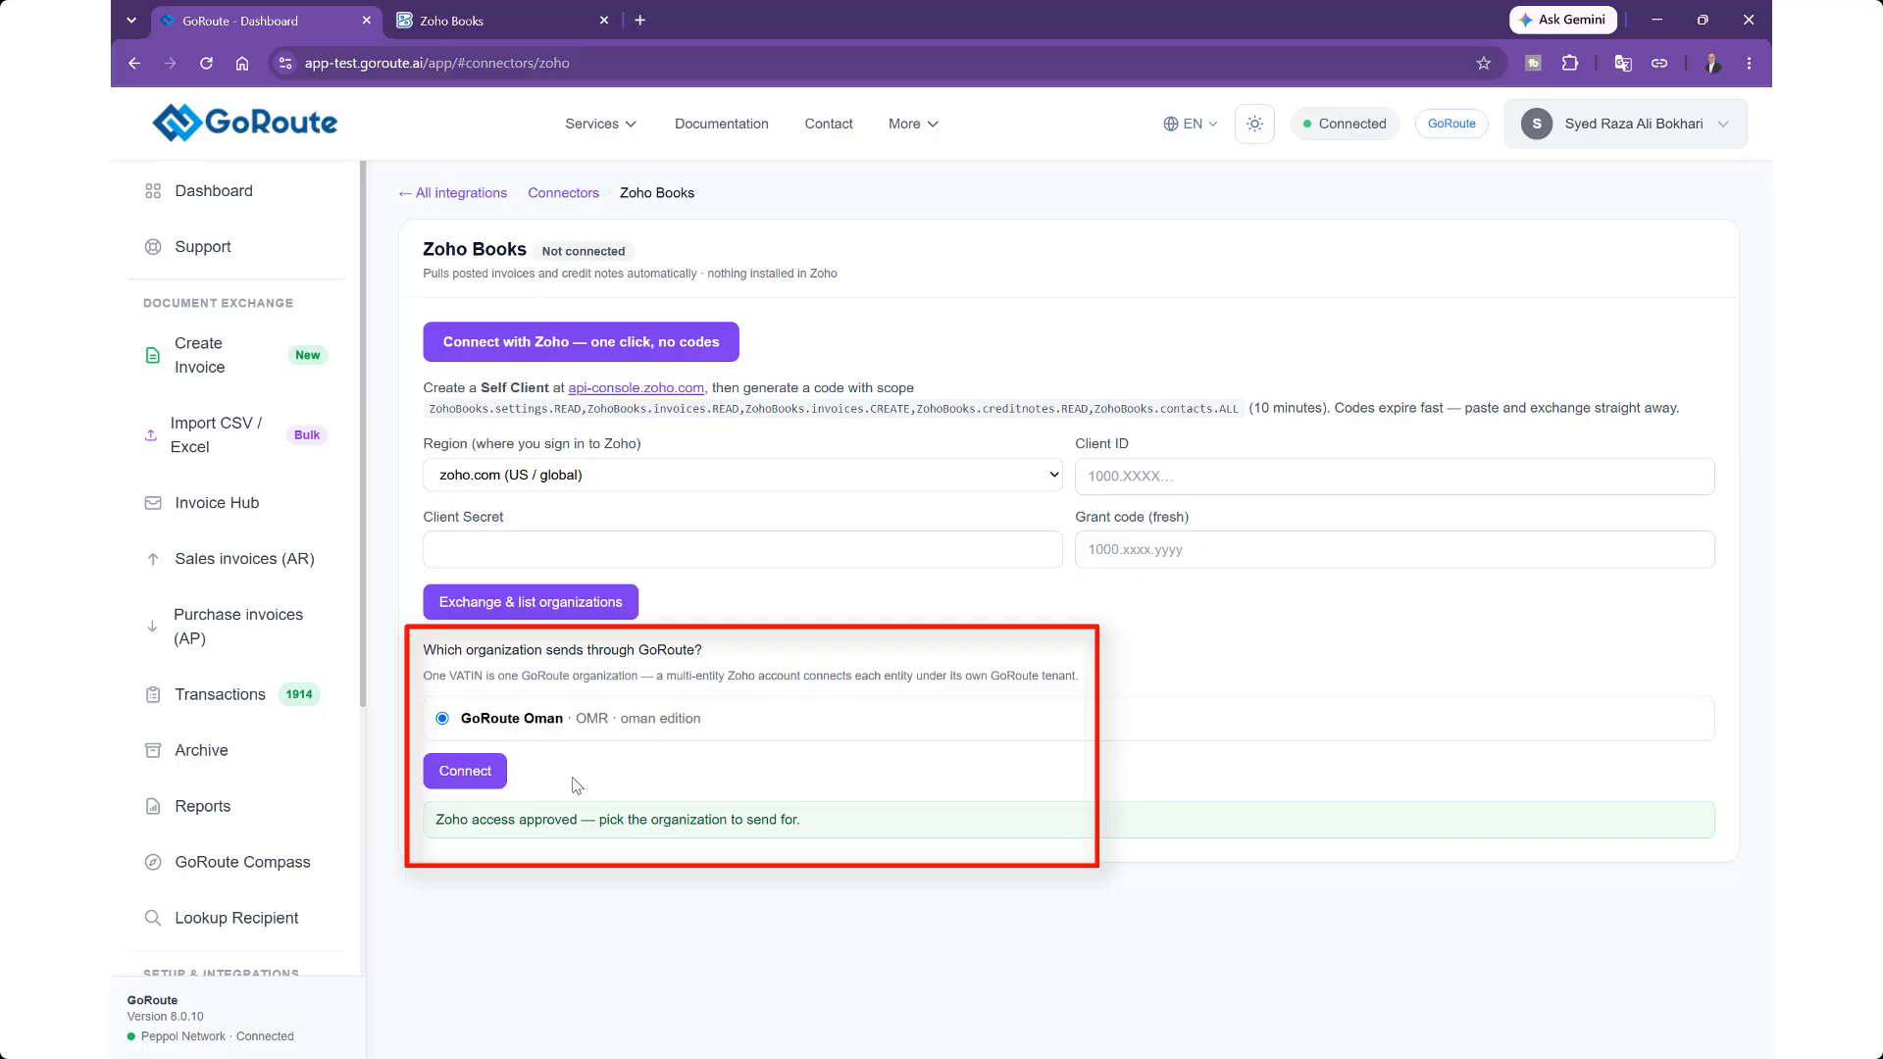
Step: Connect the GoRoute Oman organization for sending through GoRoute and run an immediate sync
left_click_drag(423, 650, 793, 652)
left_click(813, 895)
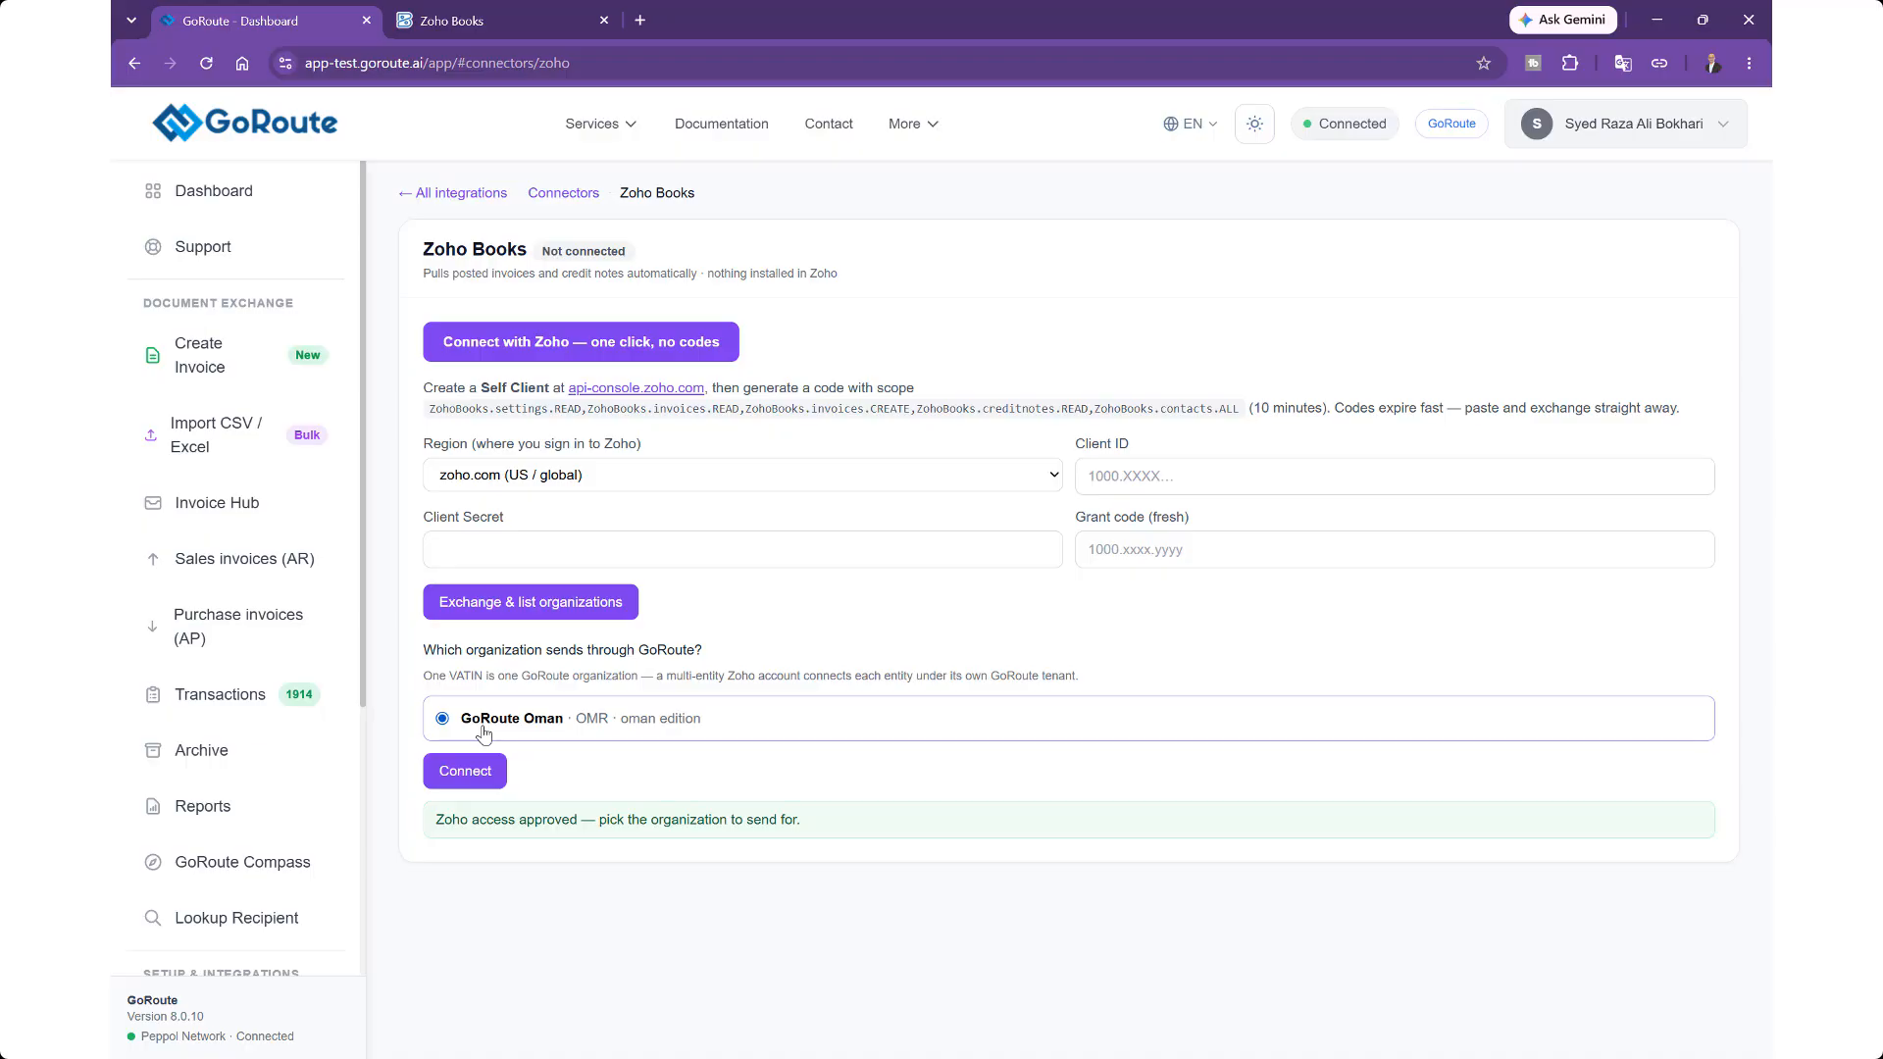
left_click(466, 773)
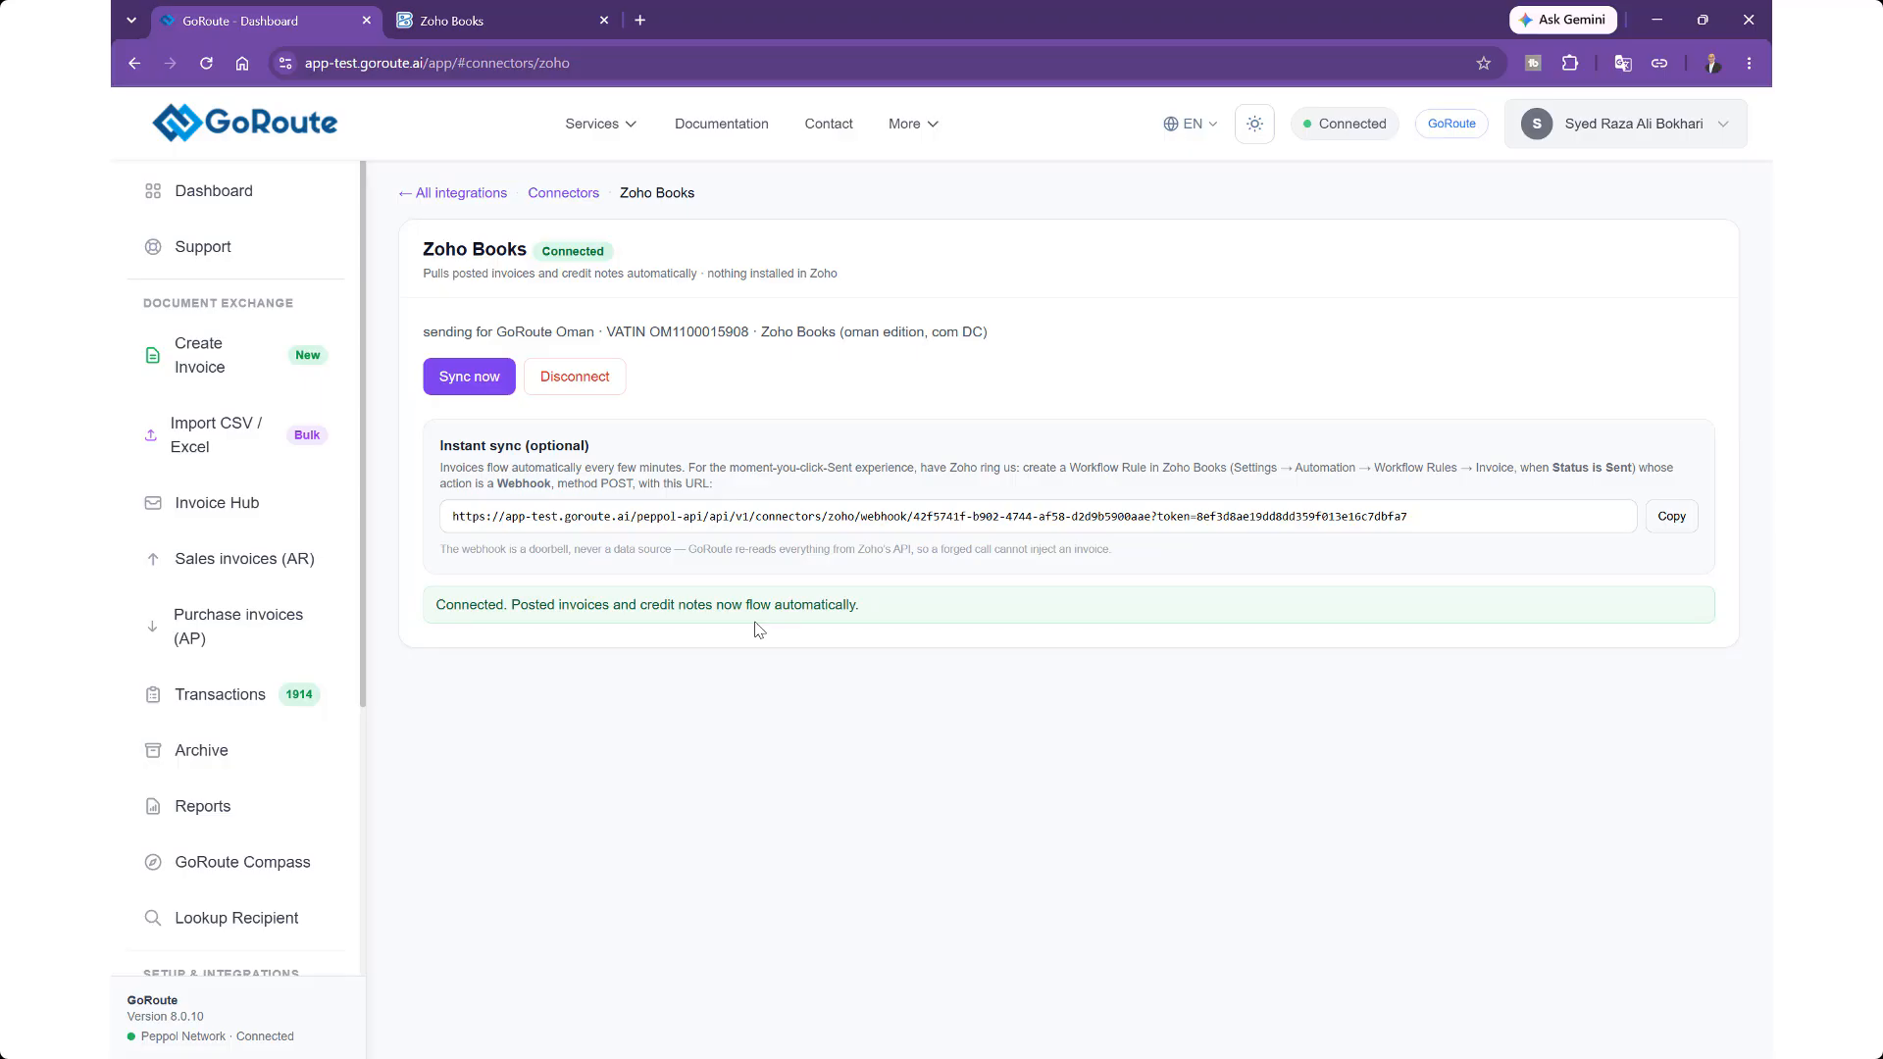
left_click(471, 384)
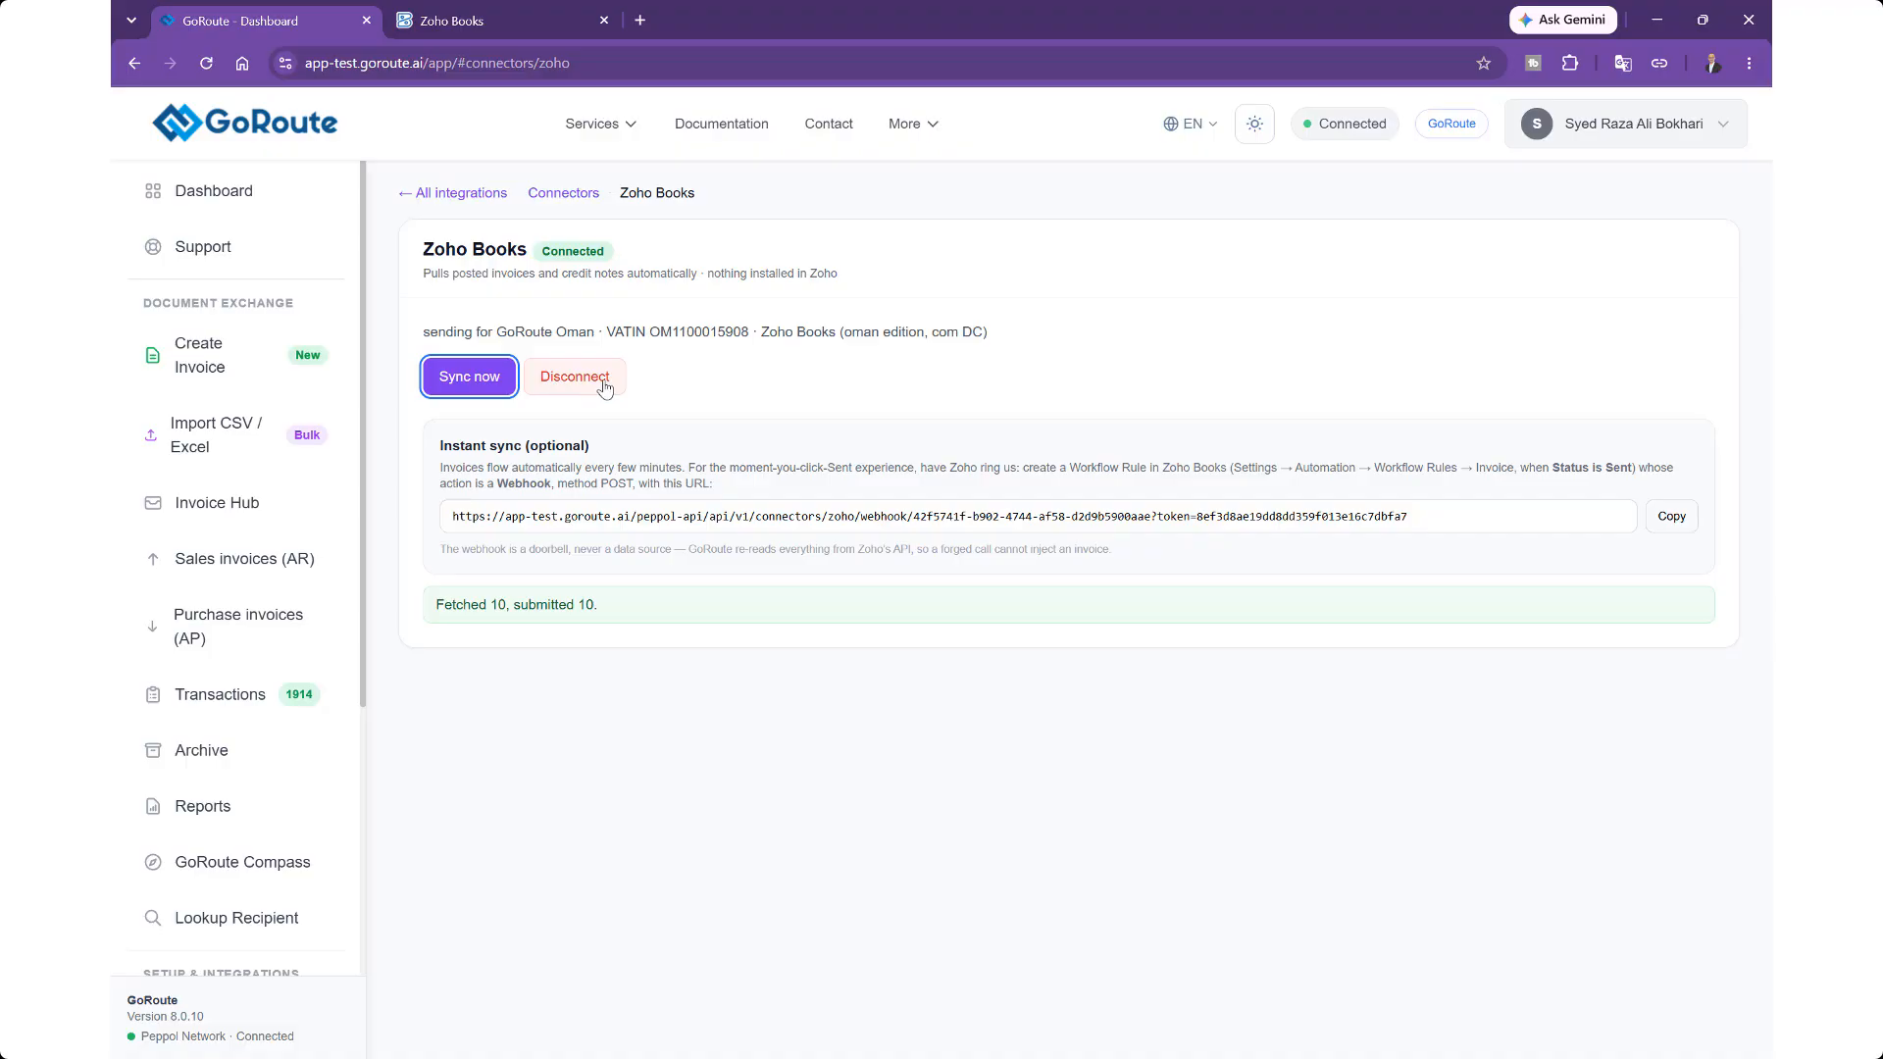
Step: Switch to Zoho Books and check the signed-in account's profile and organization details
left_click(467, 22)
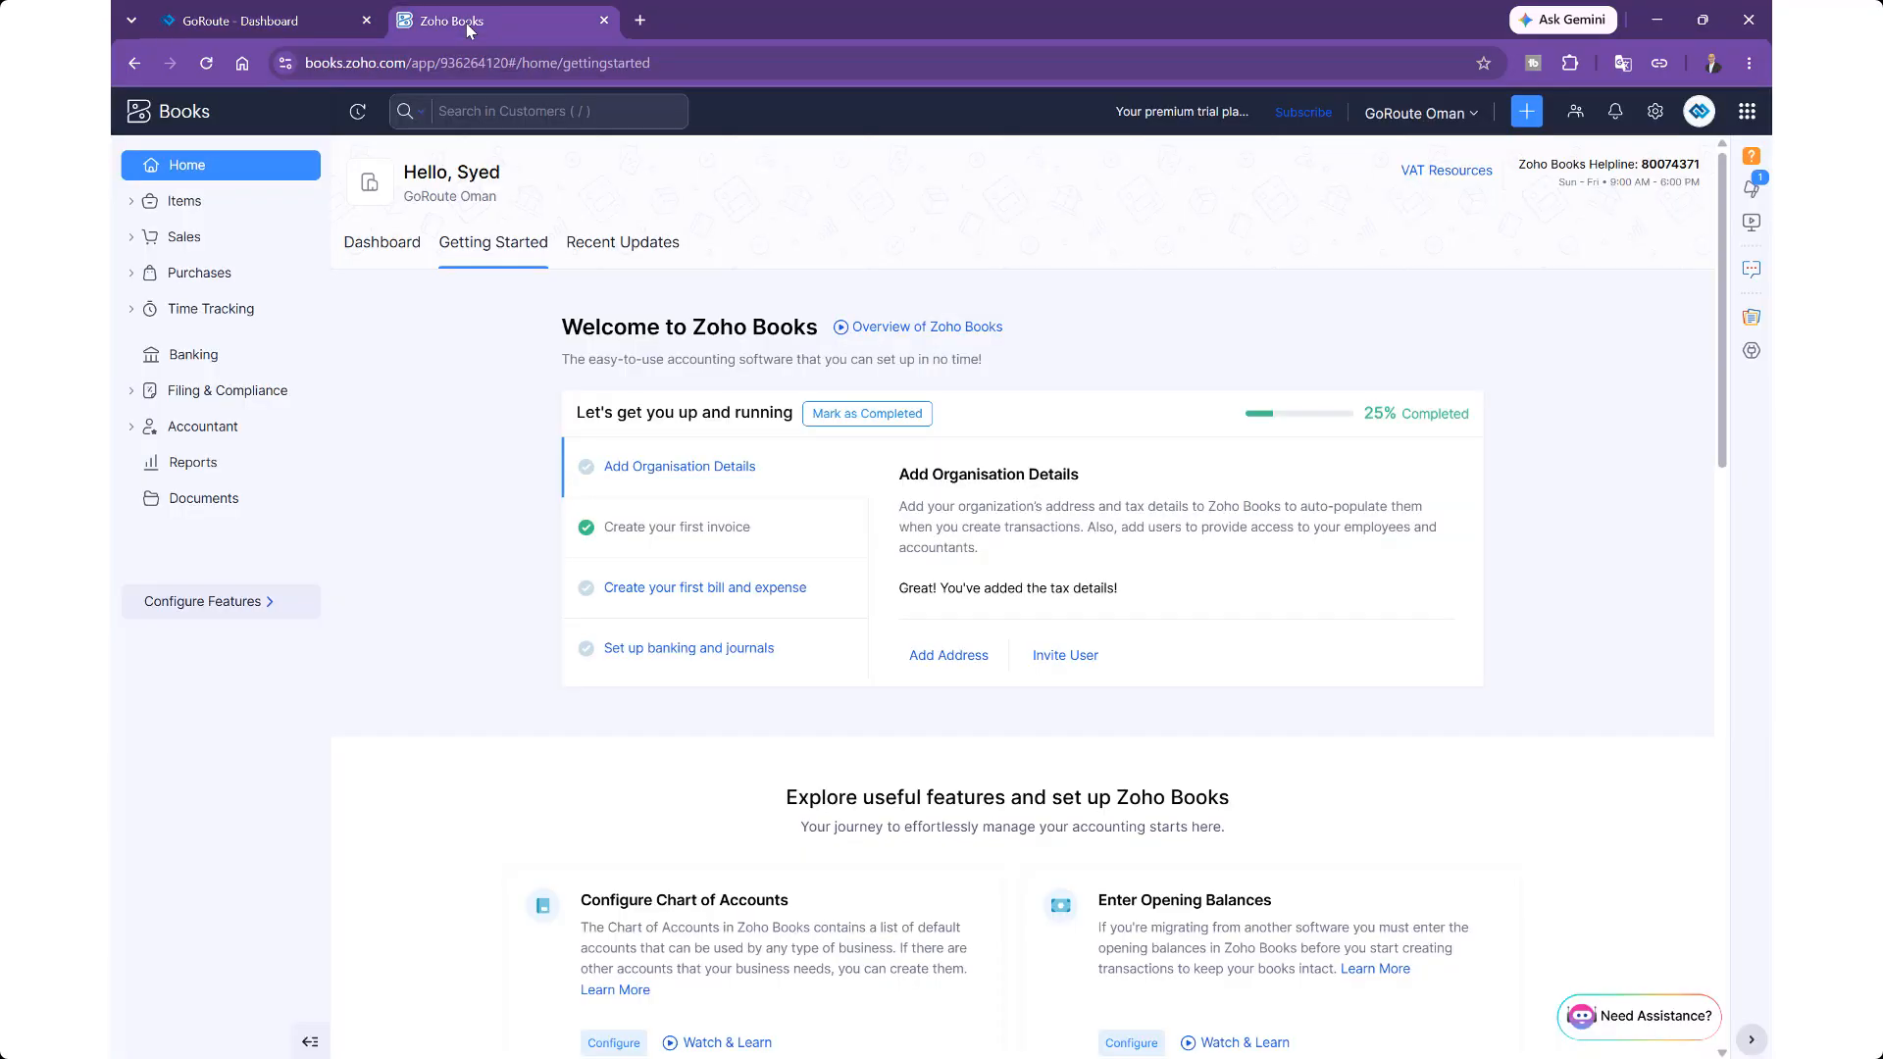
left_click(1700, 111)
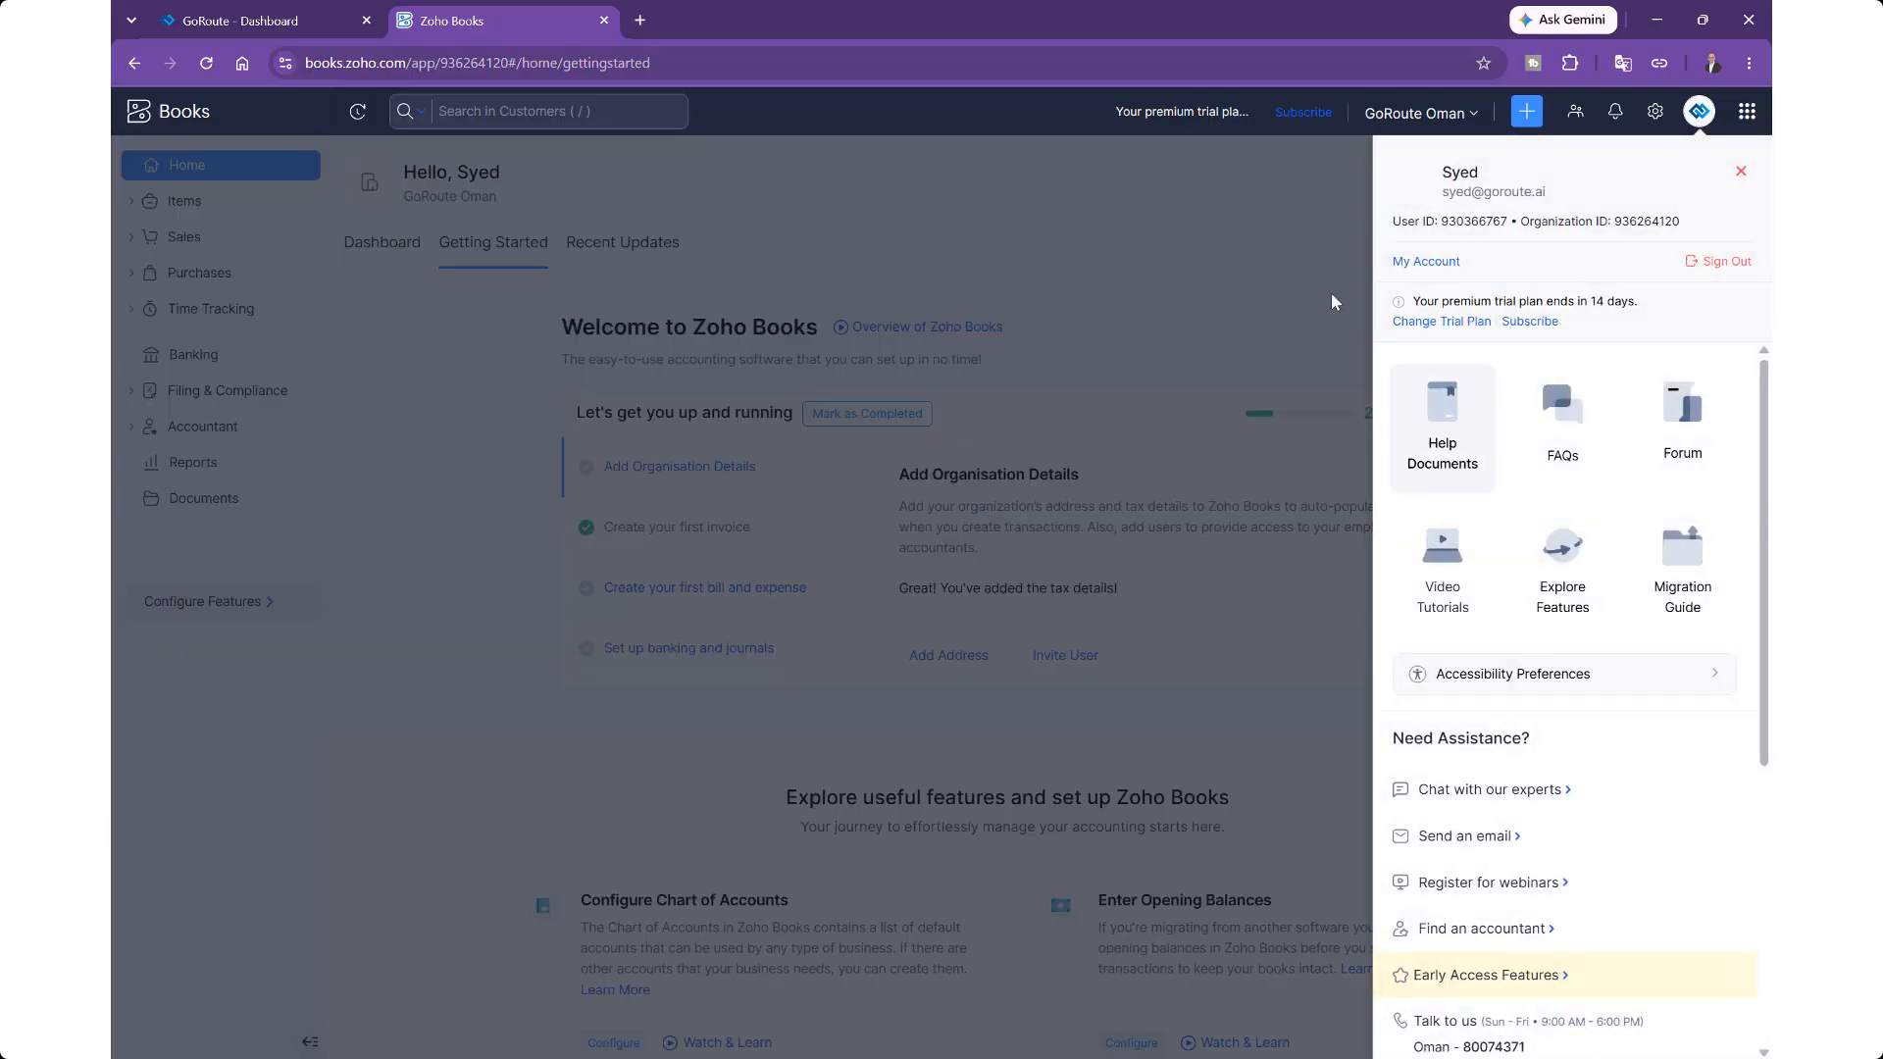
left_click(1127, 240)
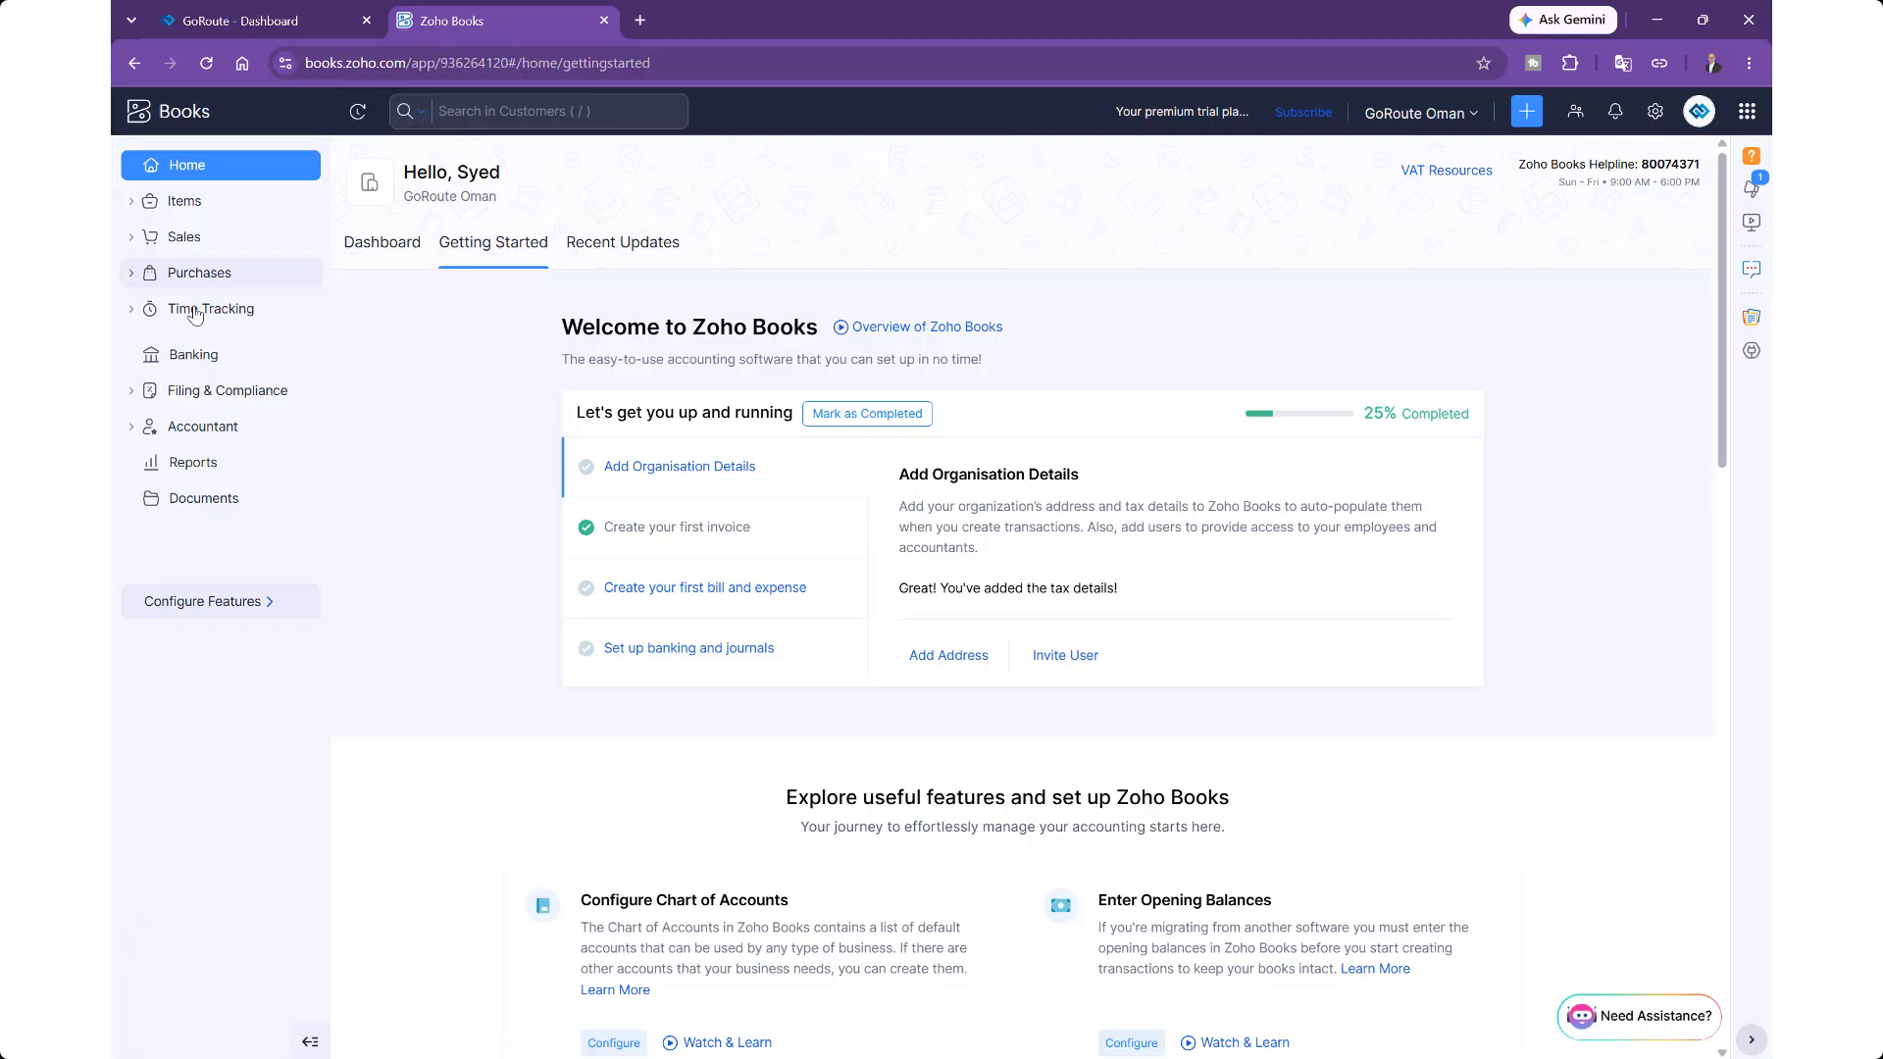
Step: Start a new sales invoice for the customer Sahaala Demo Client
left_click(184, 238)
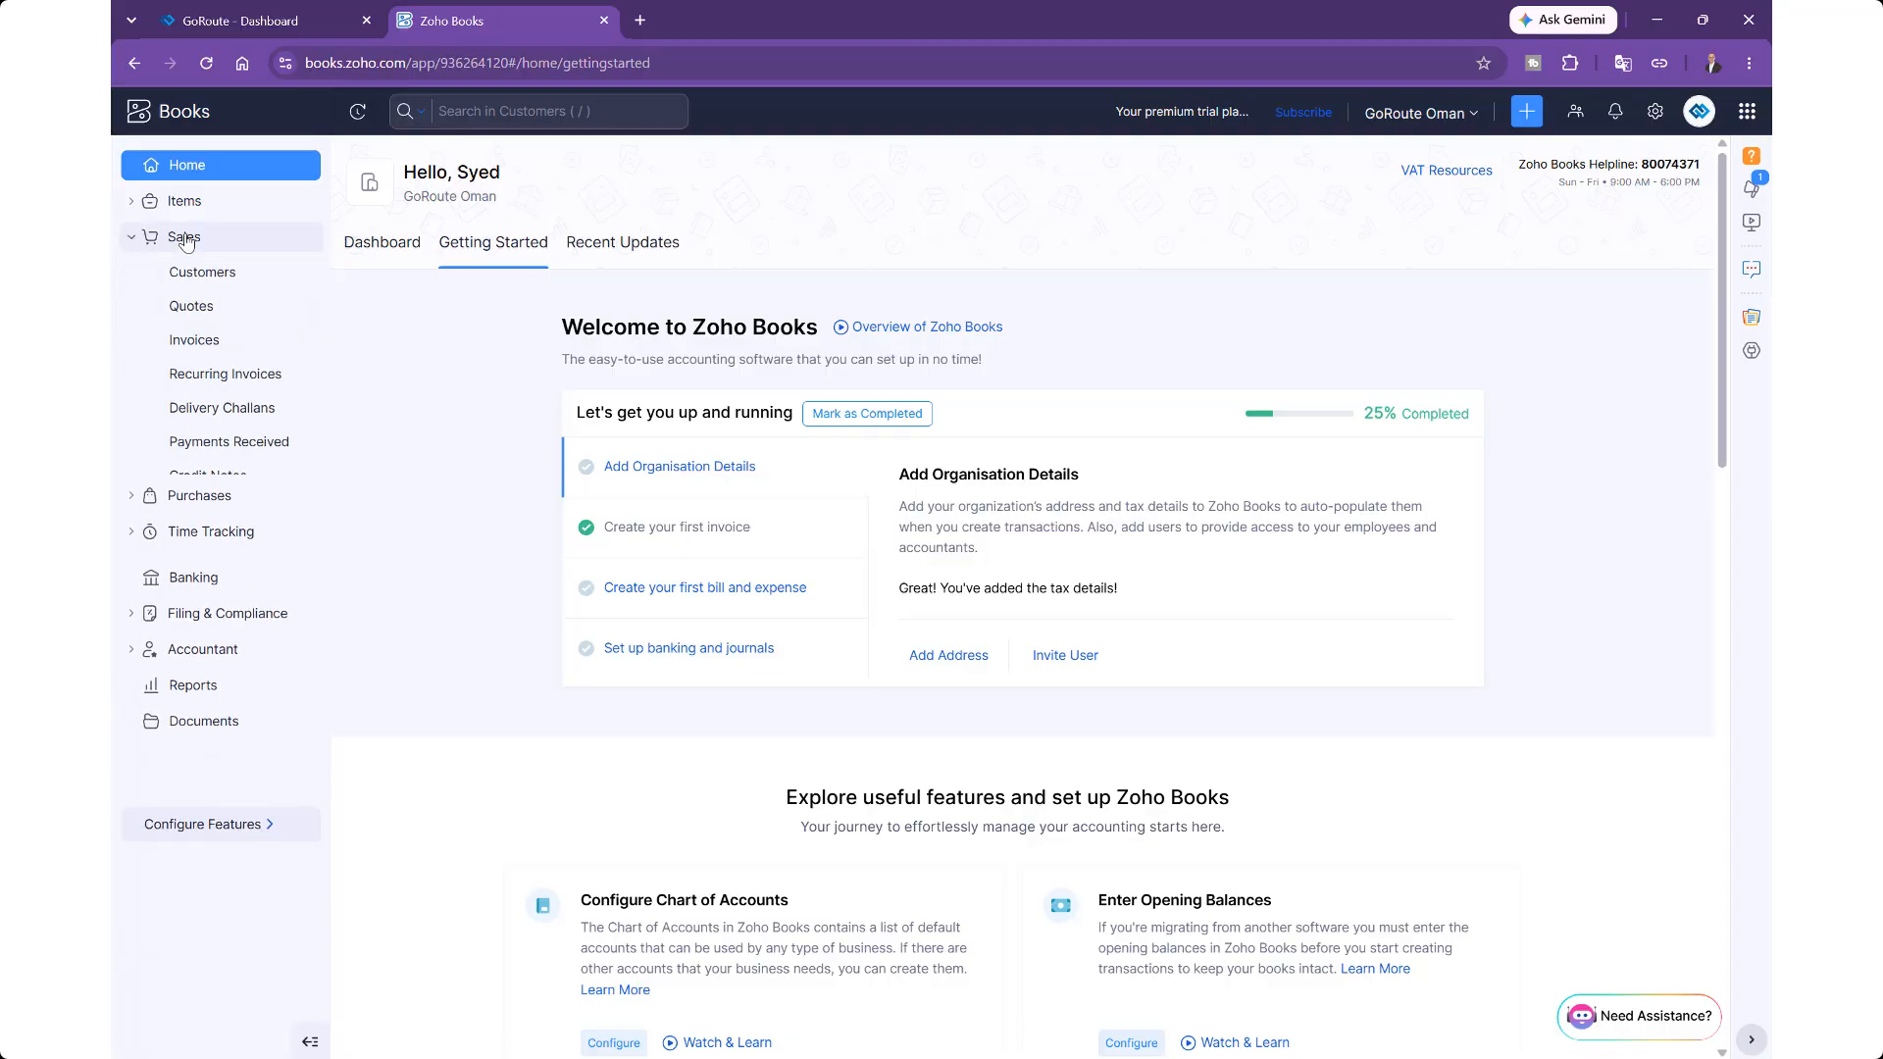
left_click(196, 341)
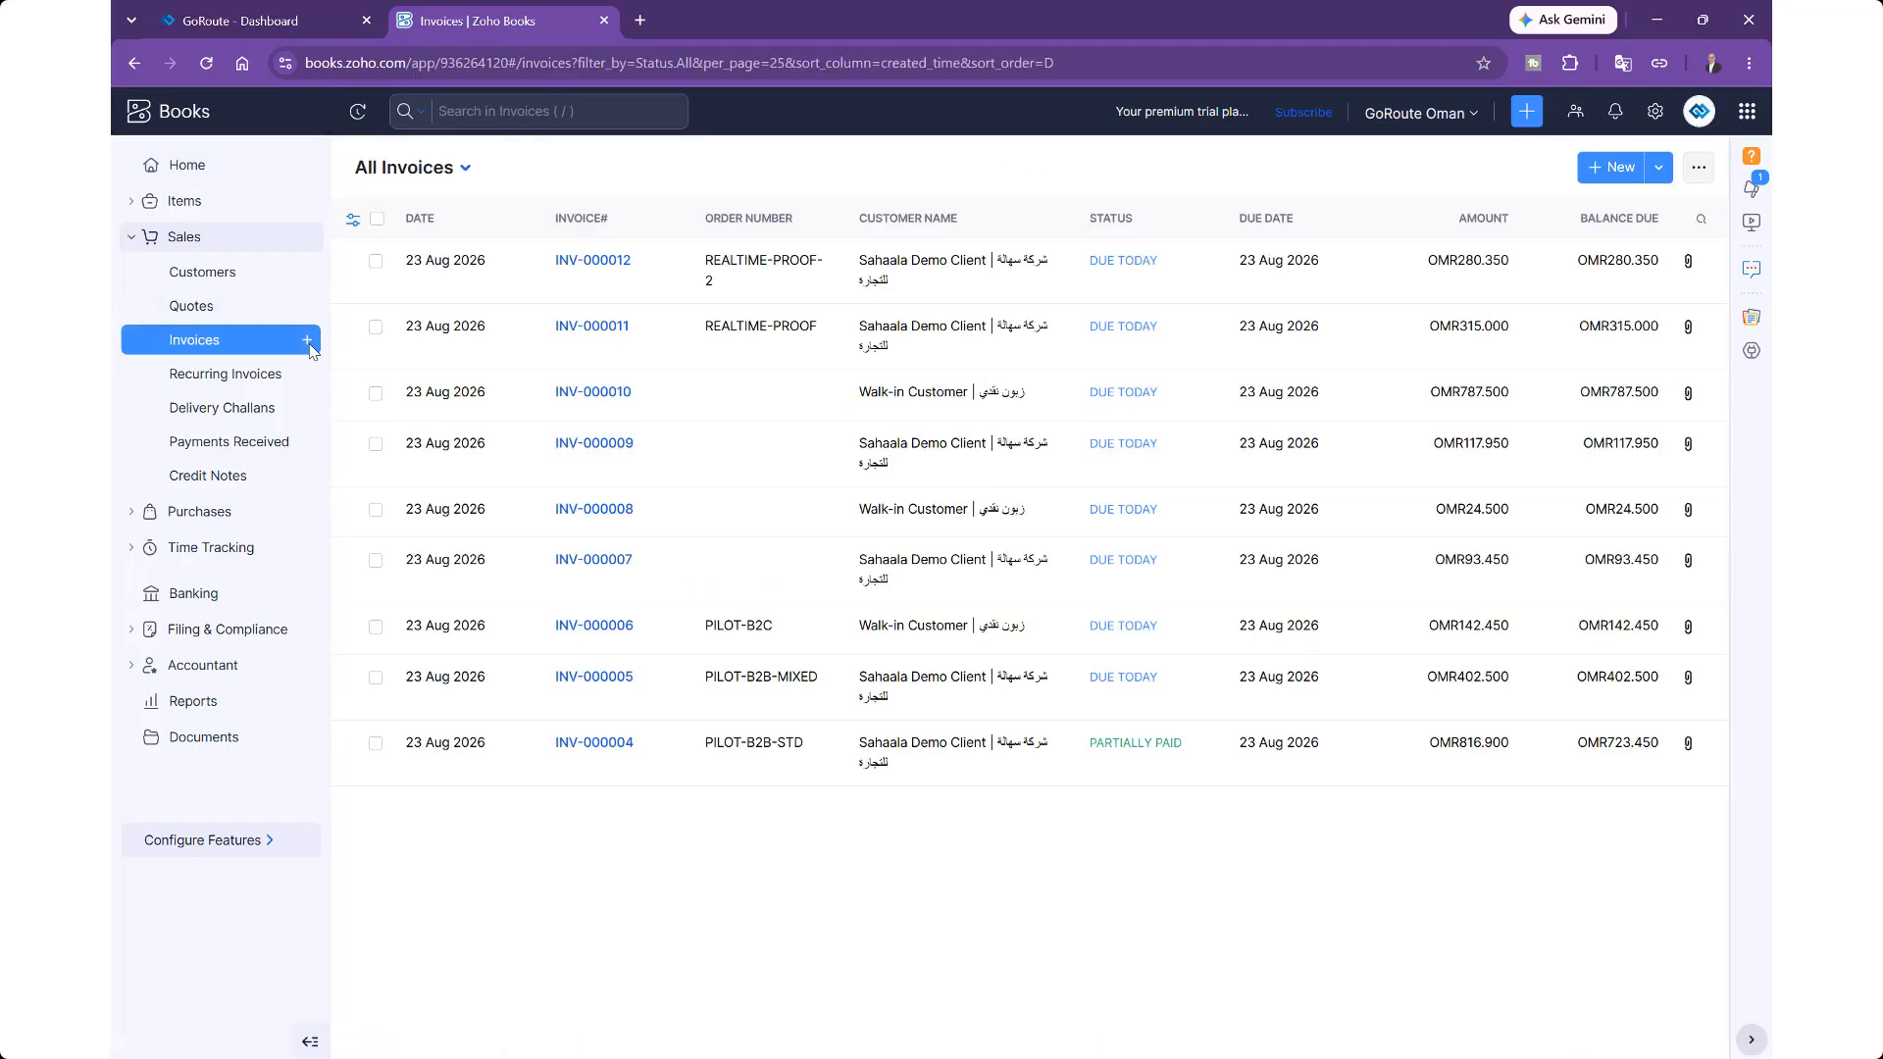
left_click(1617, 167)
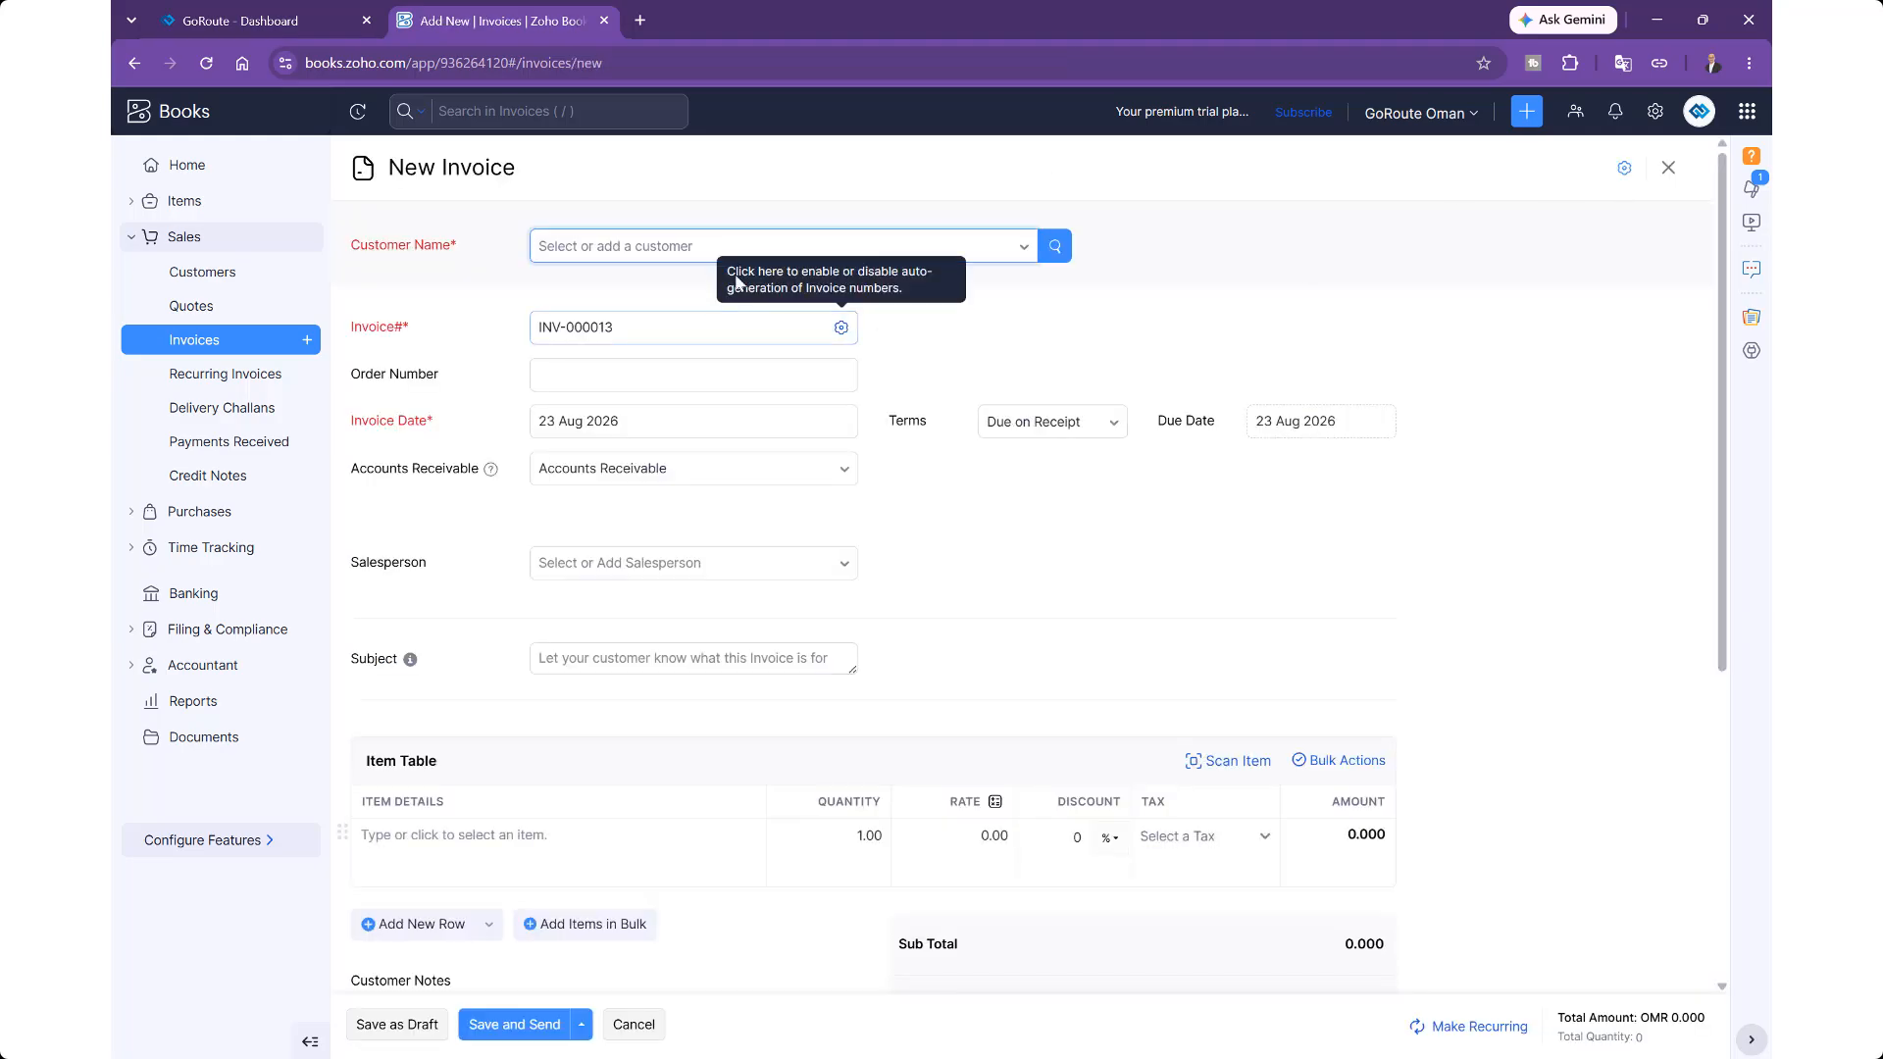
left_click(687, 252)
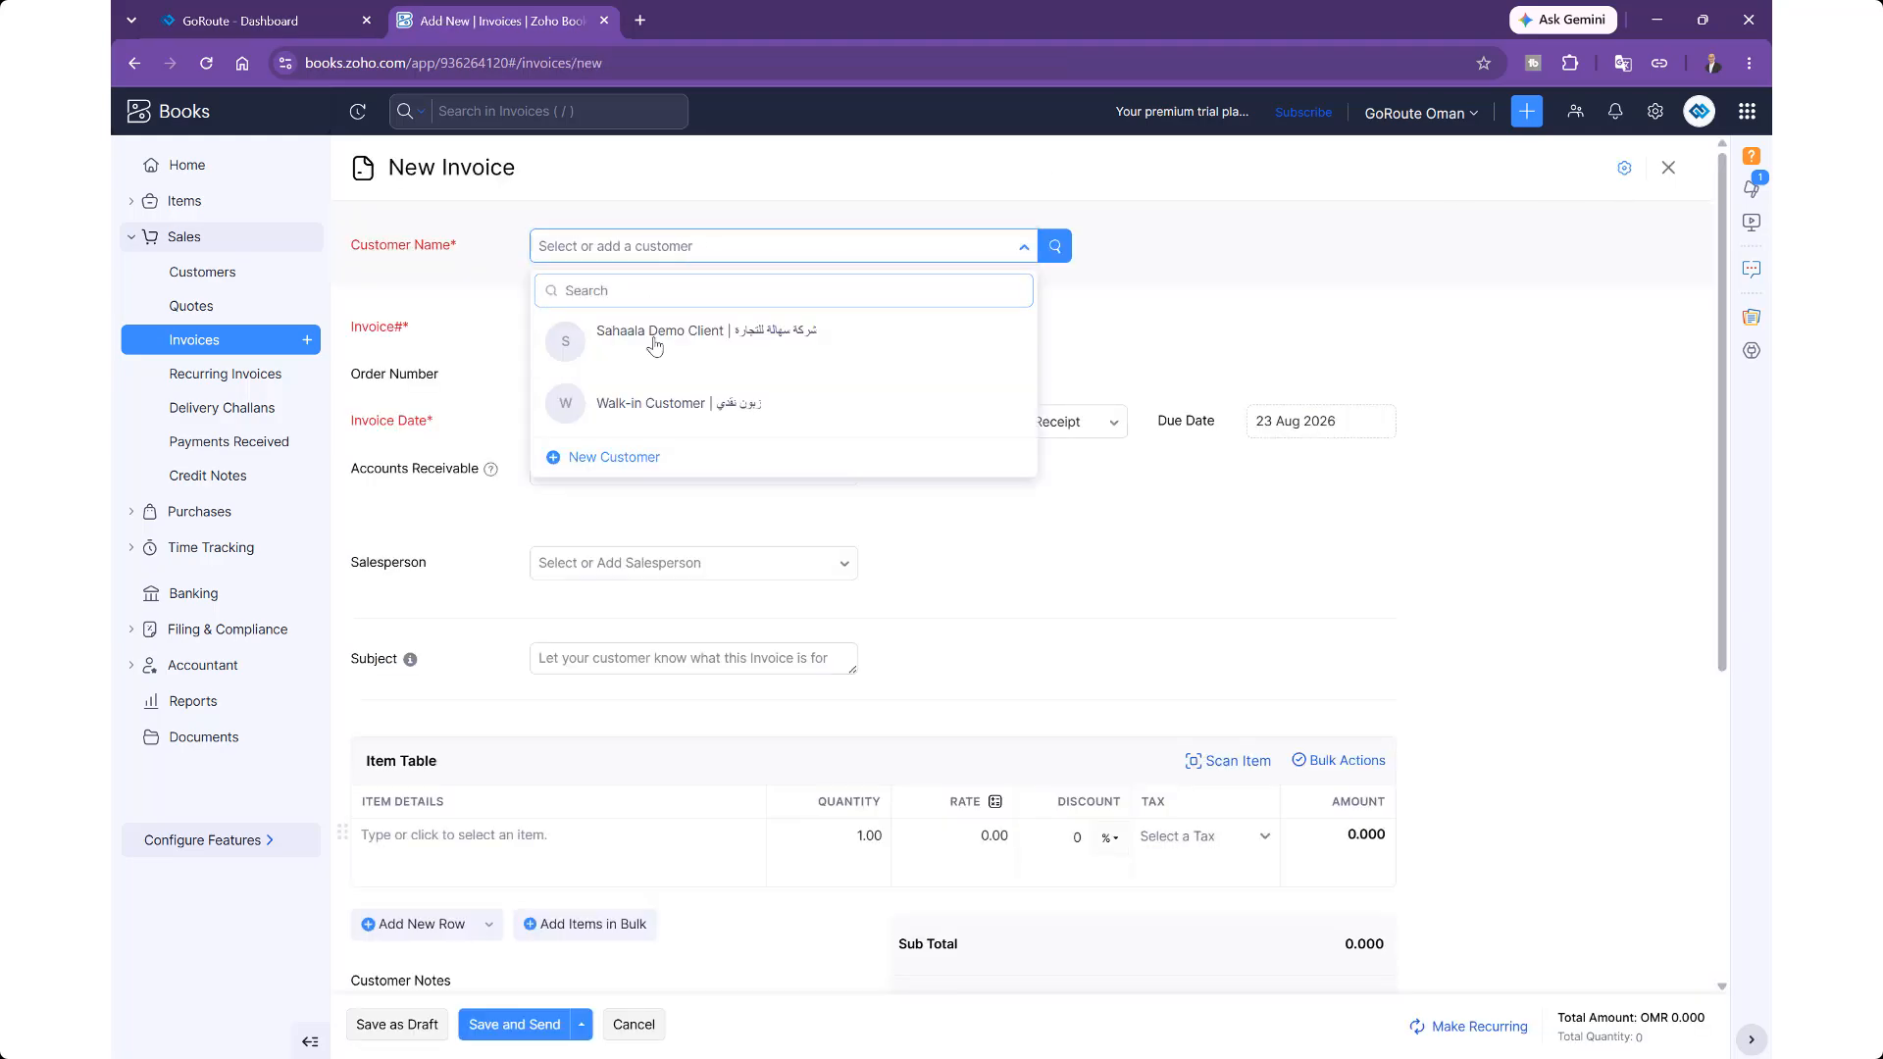
left_click(649, 334)
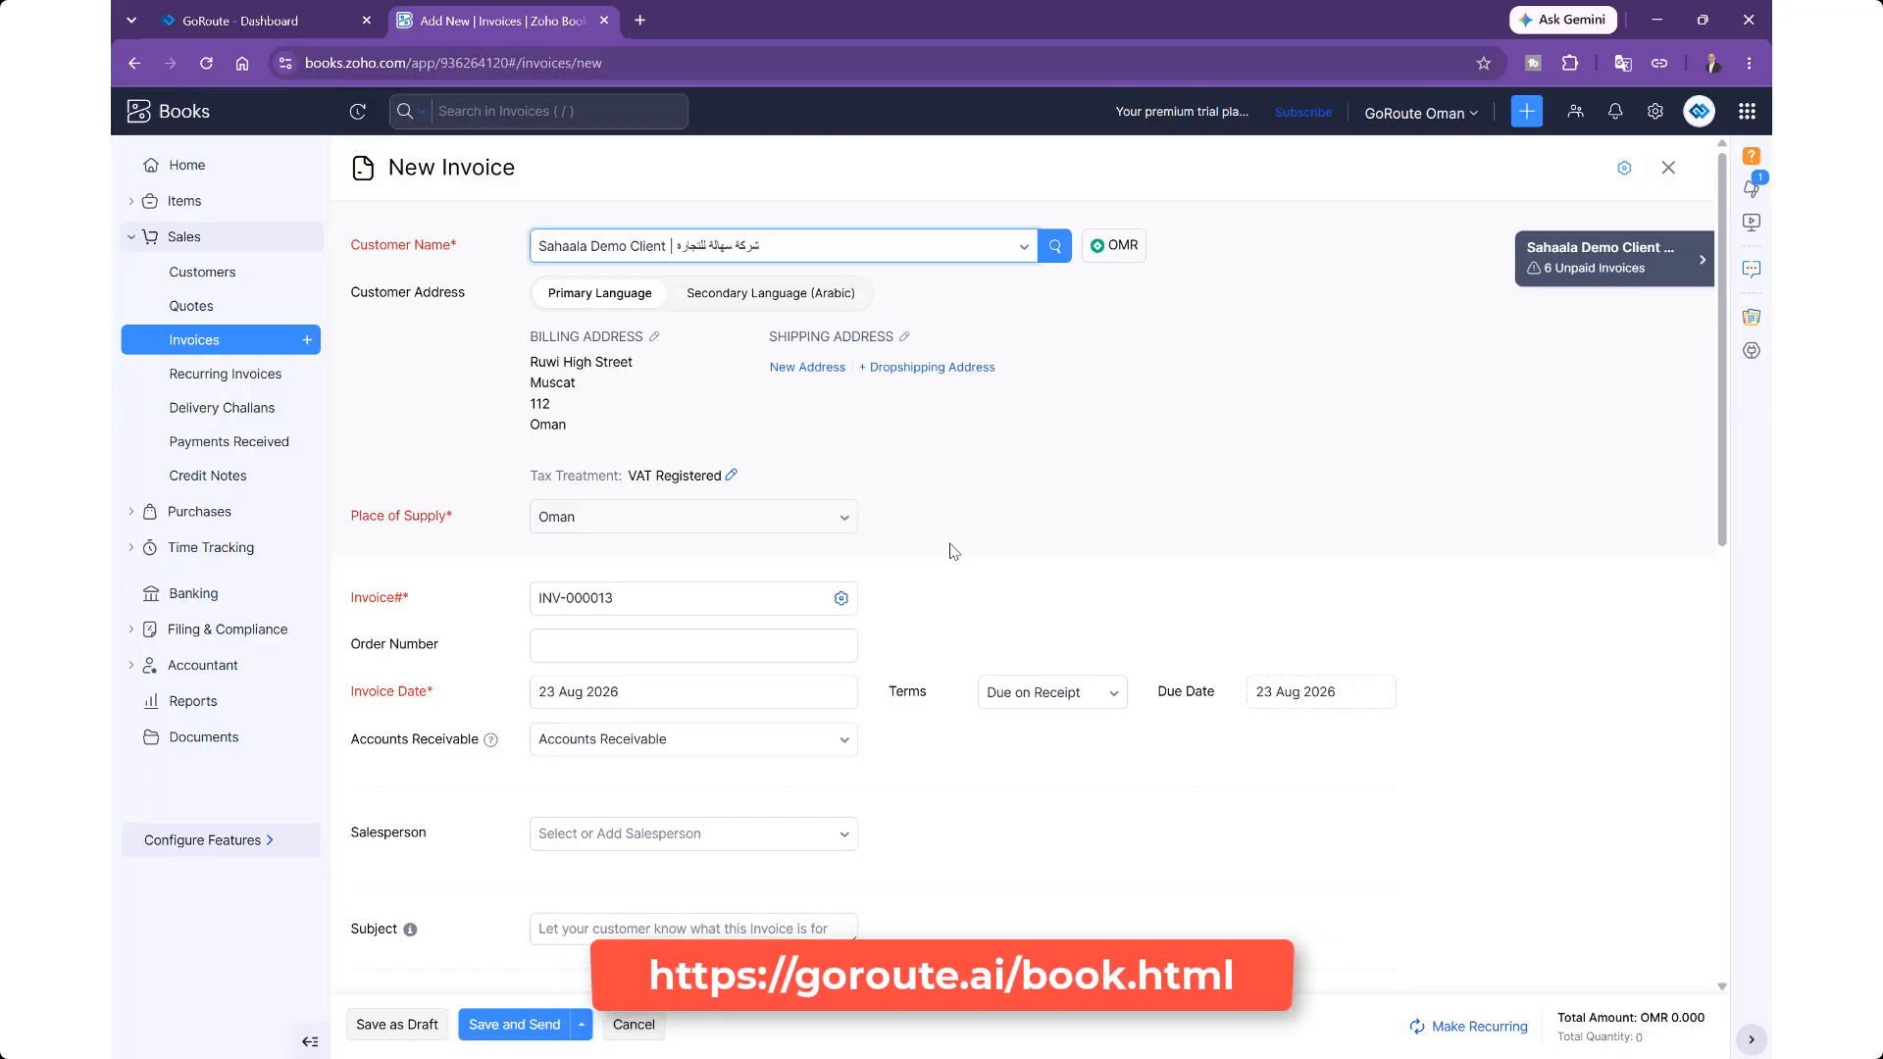
Step: Add an Office Chair line to the invoice's item table with quantity 2 and rate 99
scroll(949, 552, "down", 1)
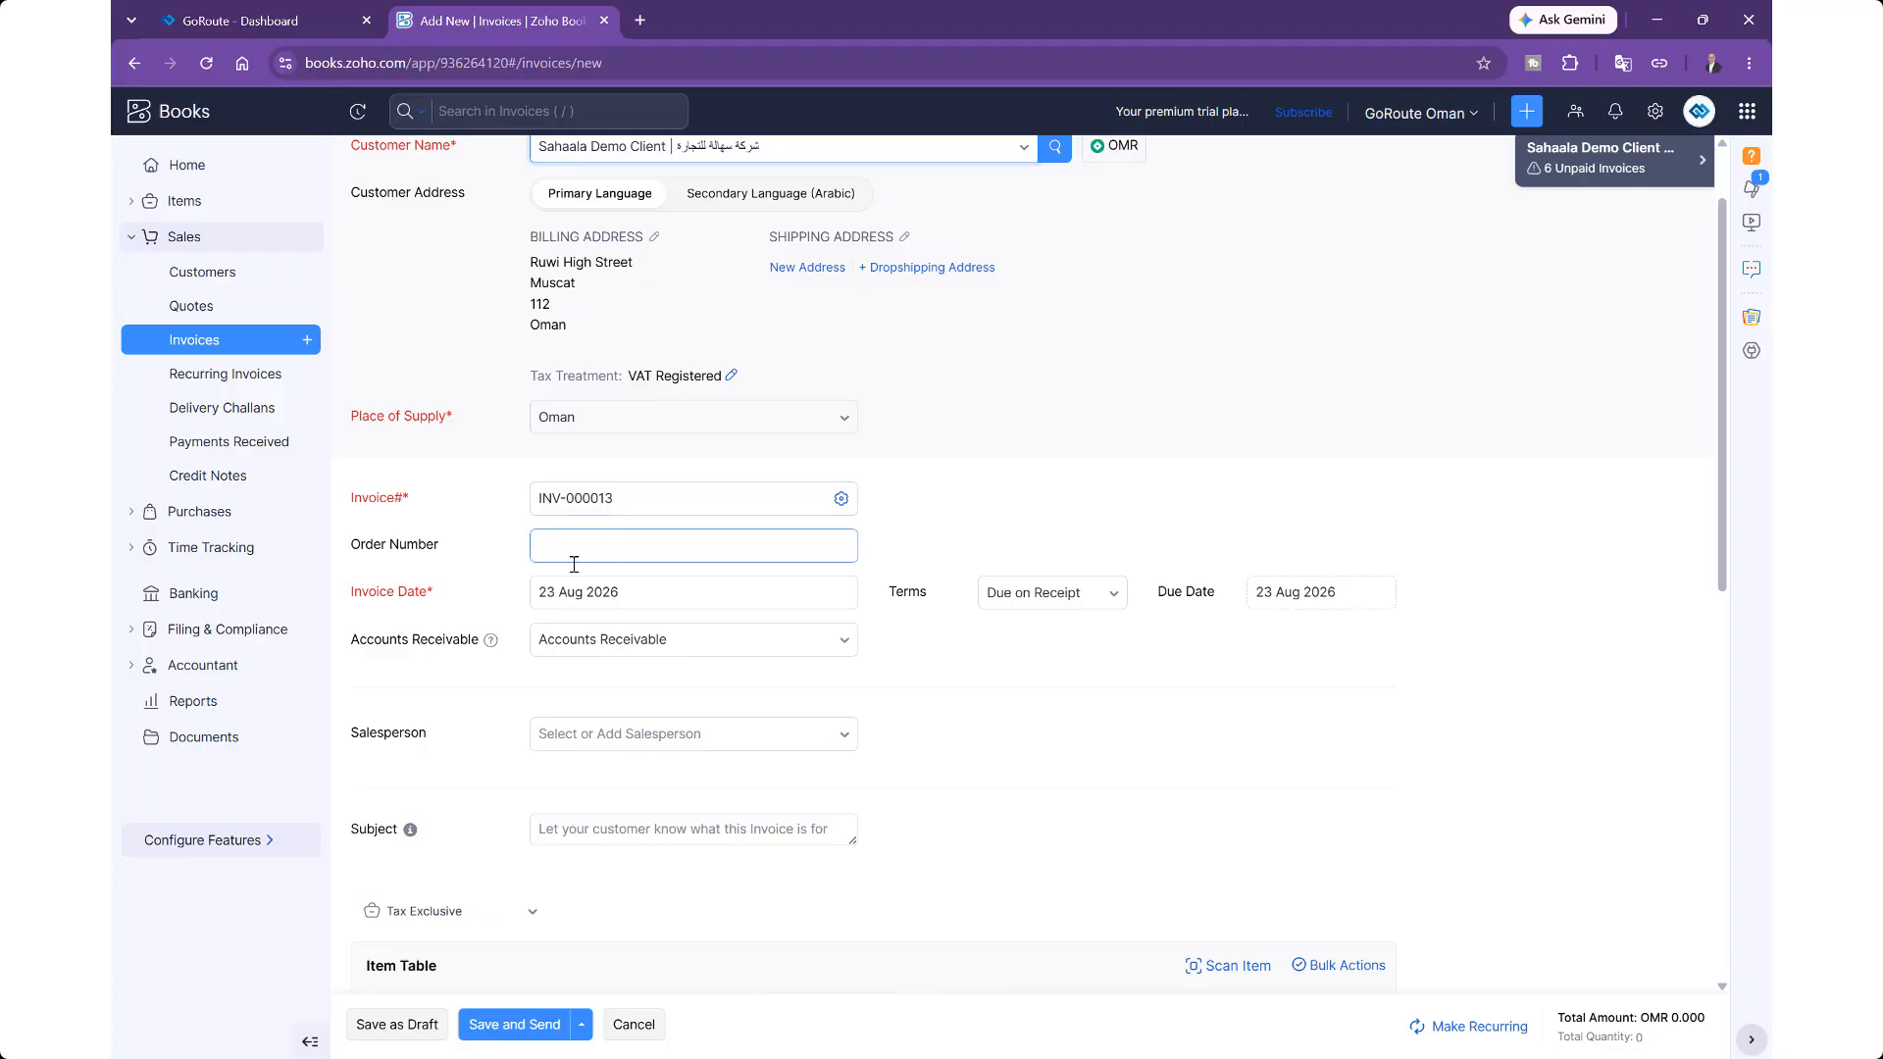
left_click(565, 507)
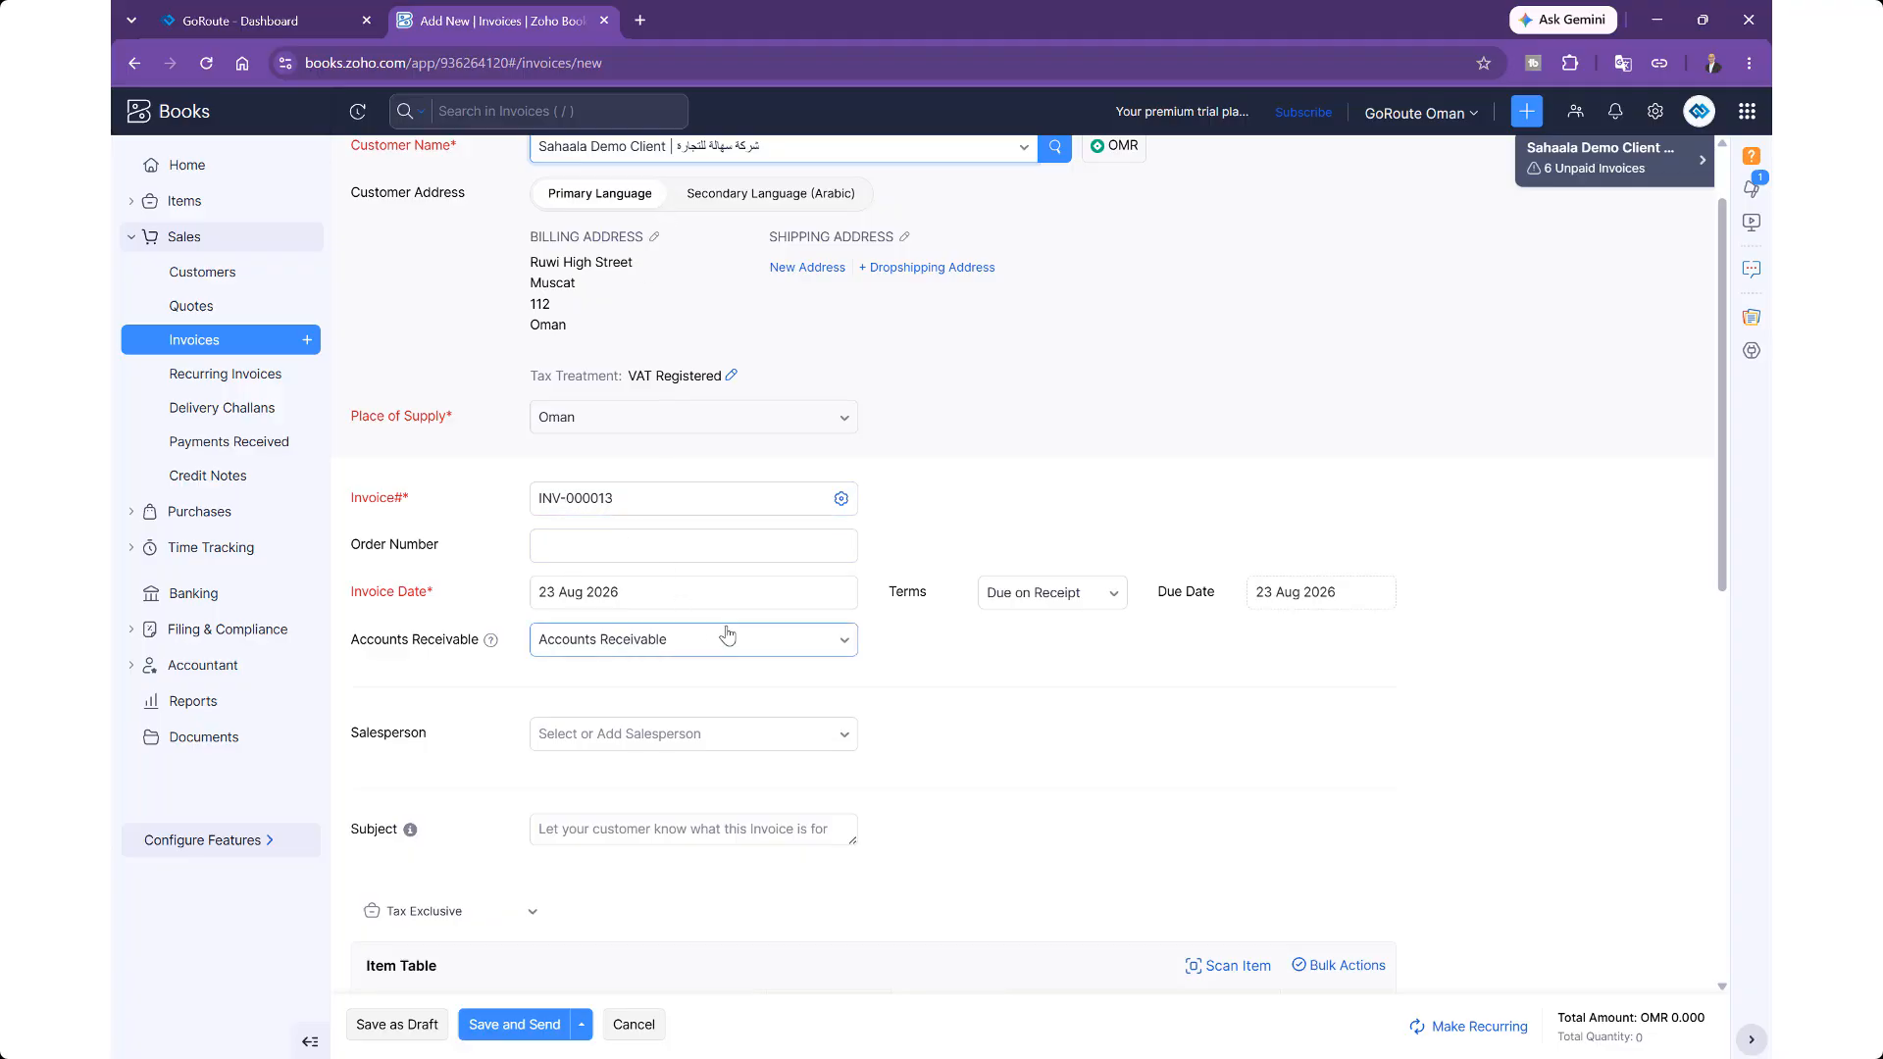
scroll(728, 636, "up", 1)
scroll(746, 627, "down", 6)
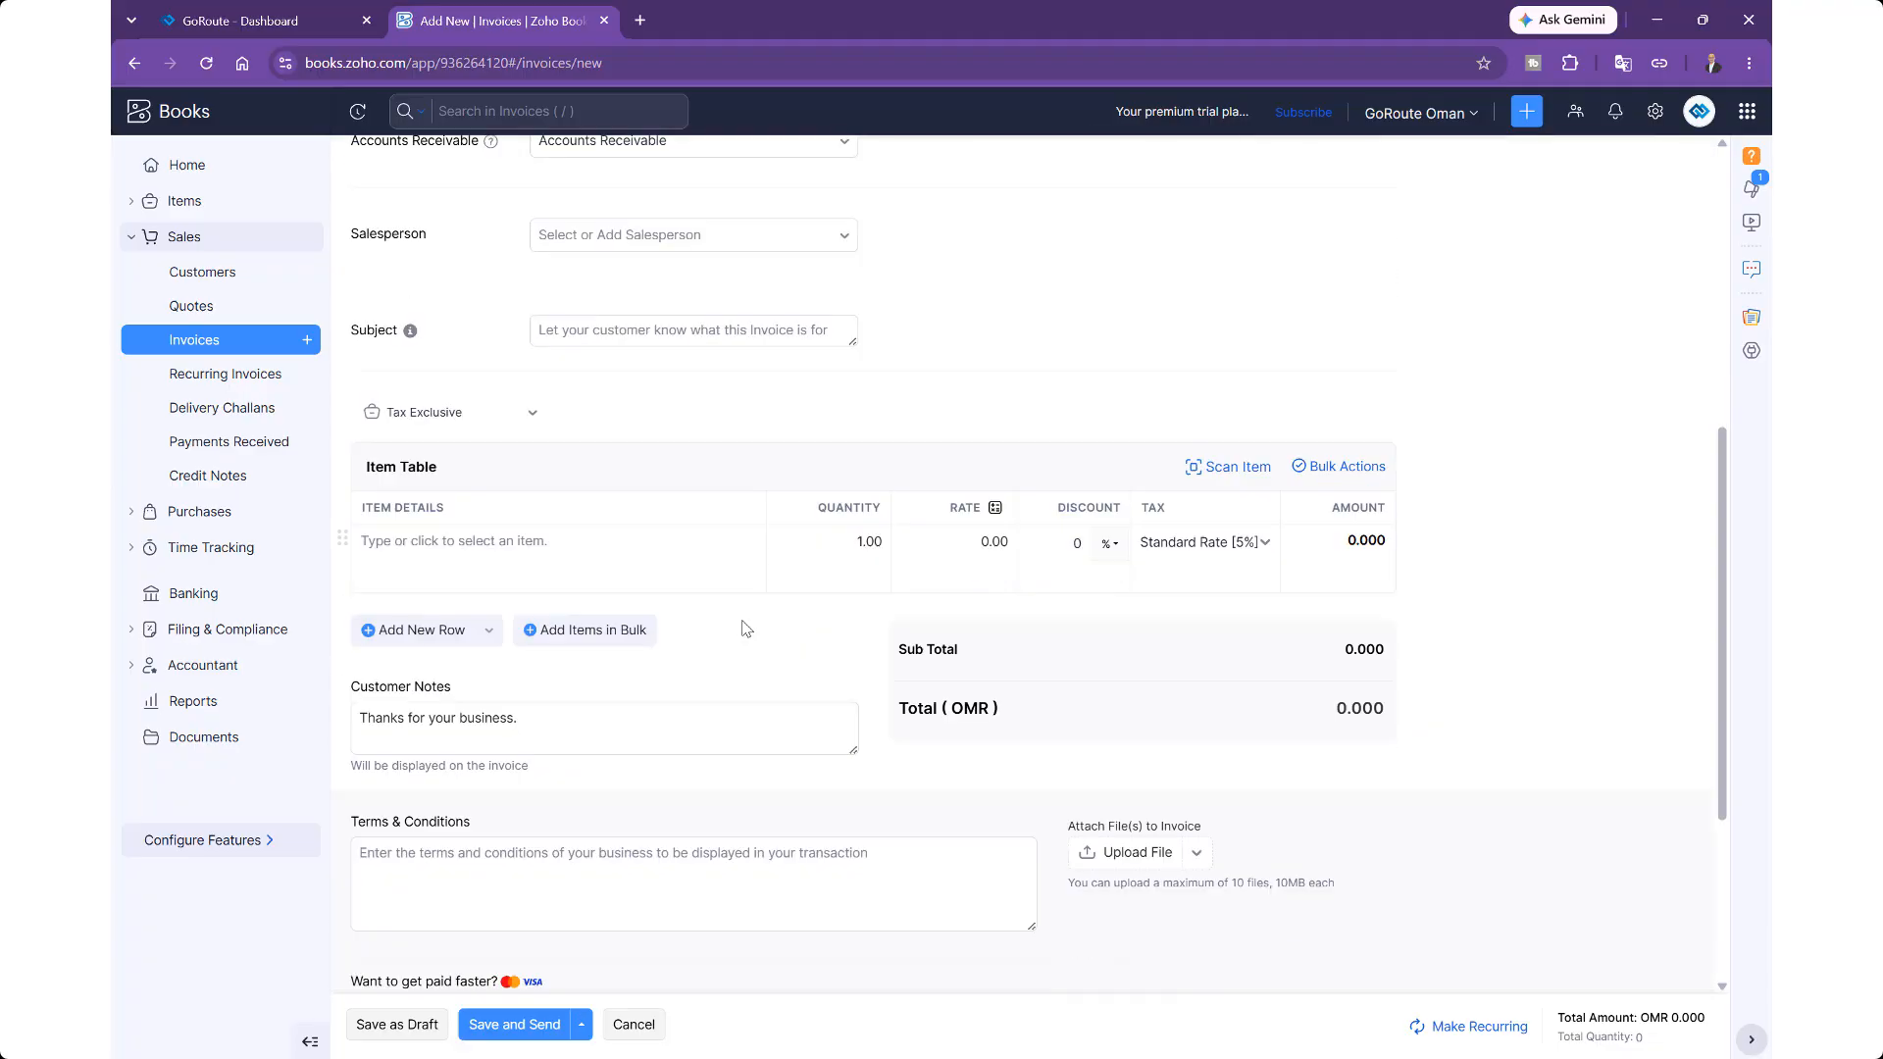
left_click(443, 547)
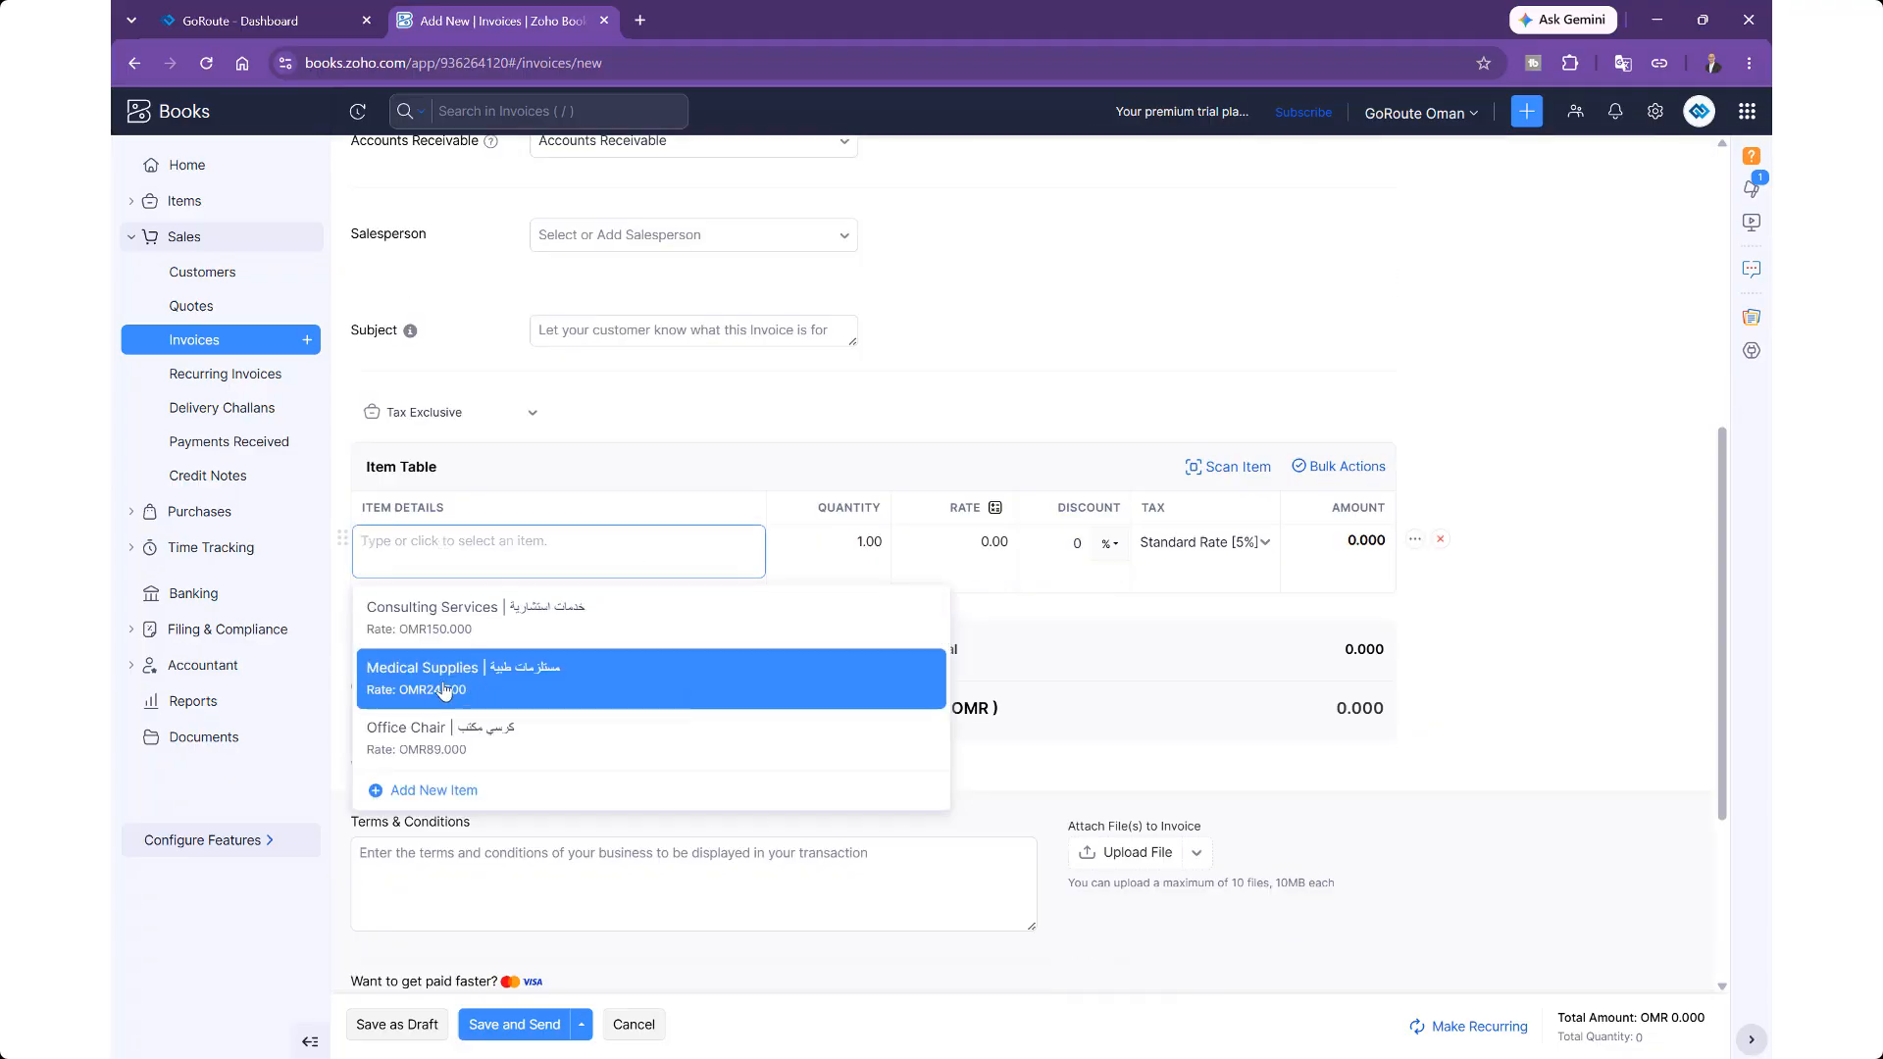
left_click(443, 730)
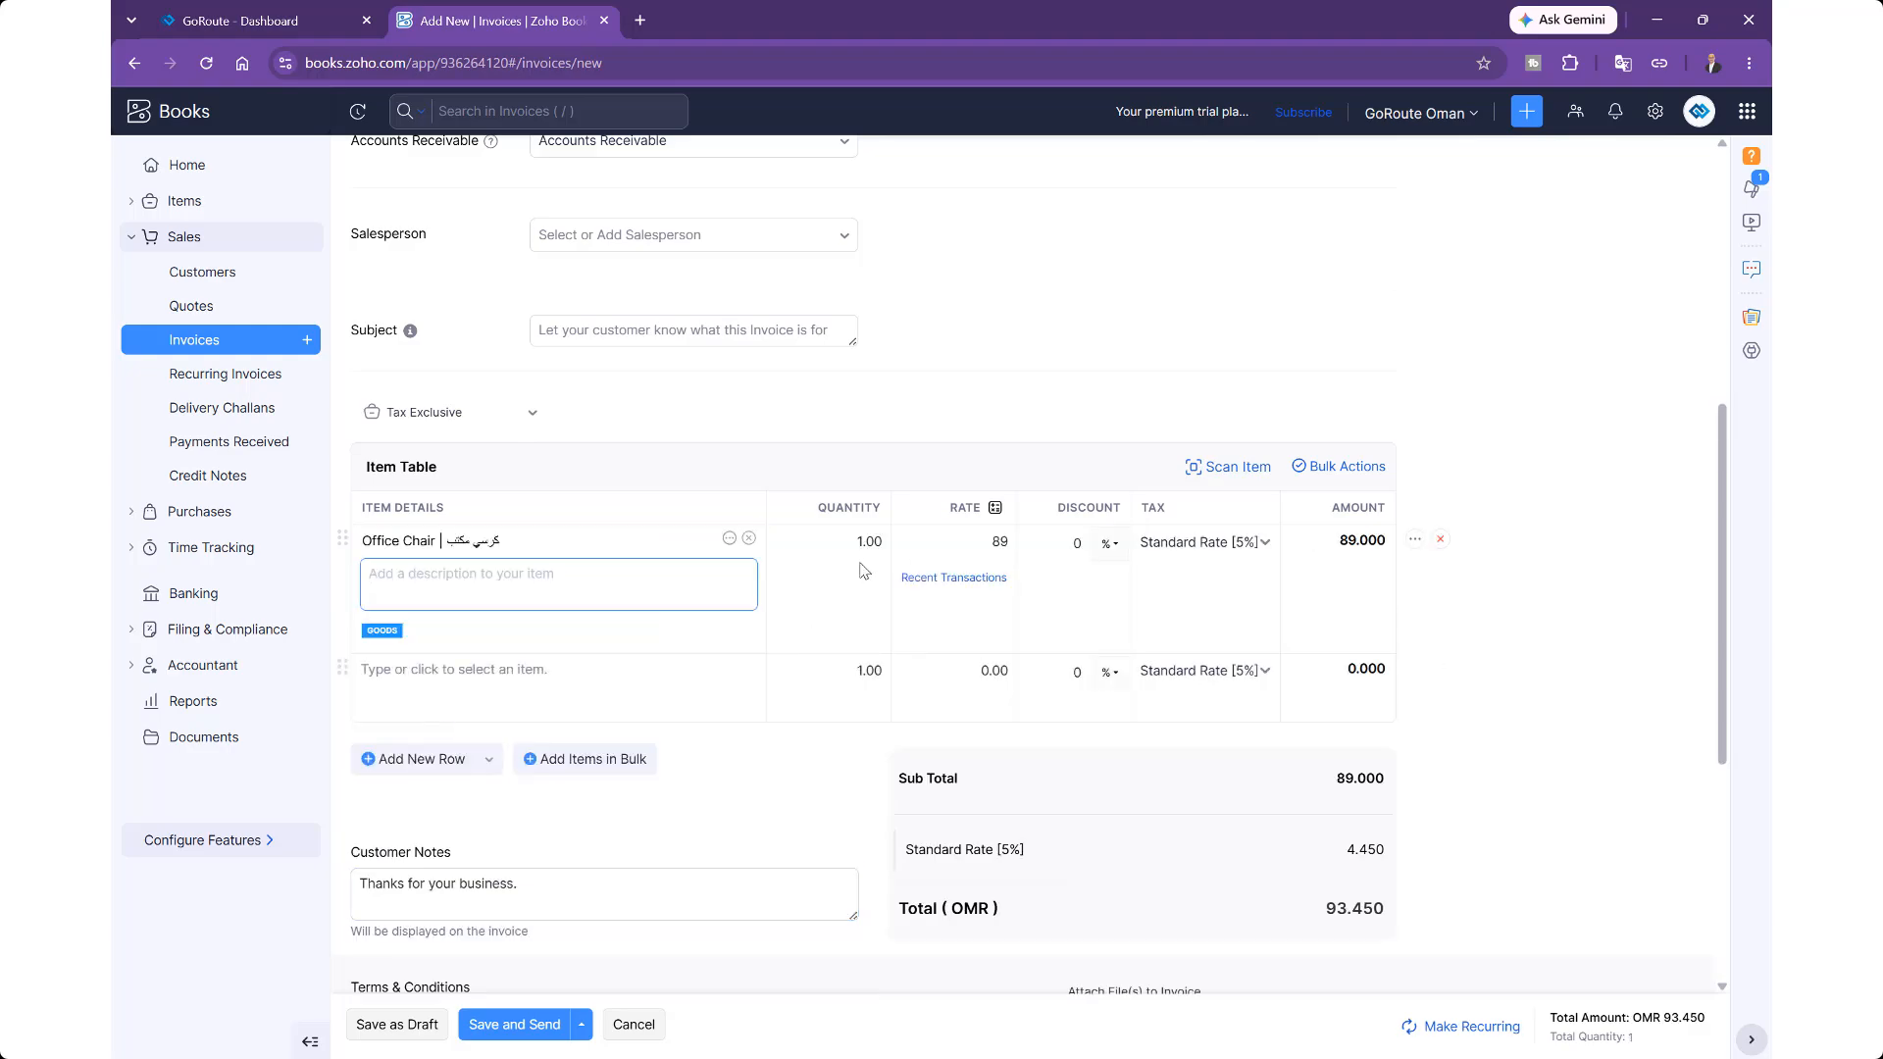
left_click(844, 545)
type("2")
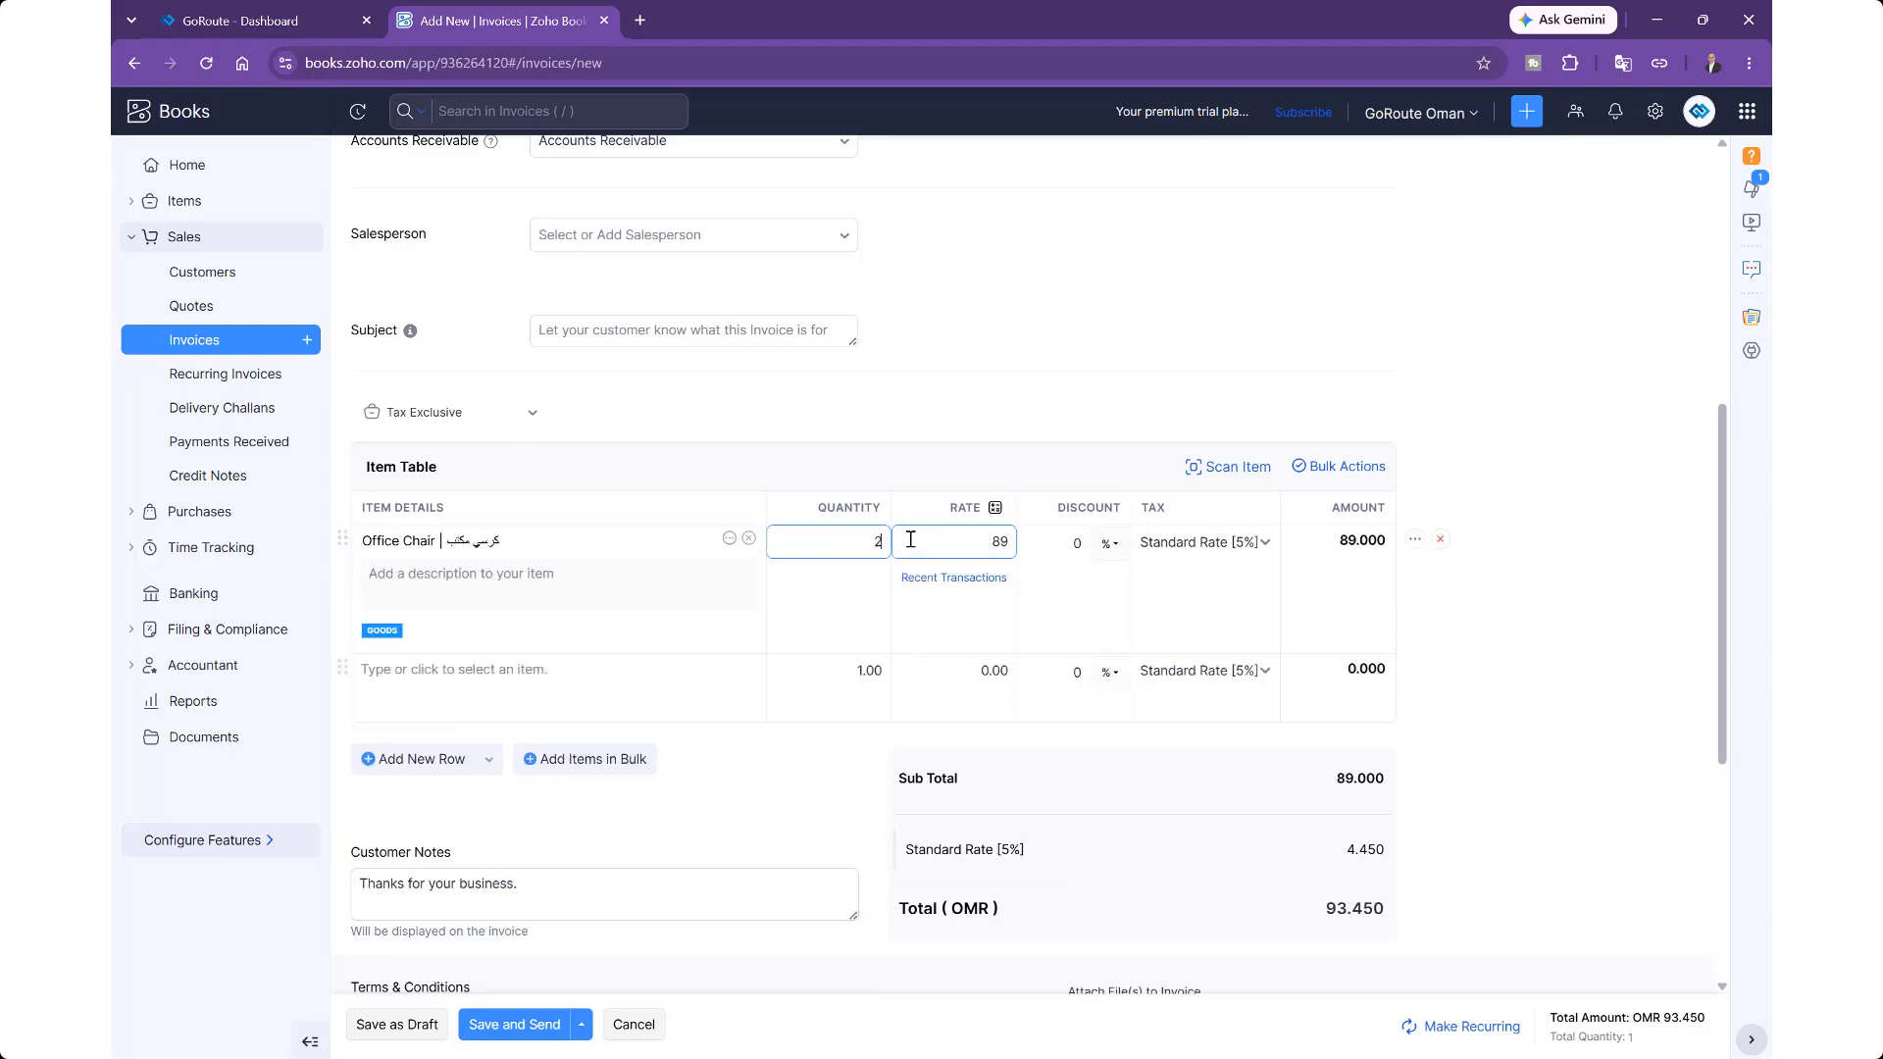
key("Tab")
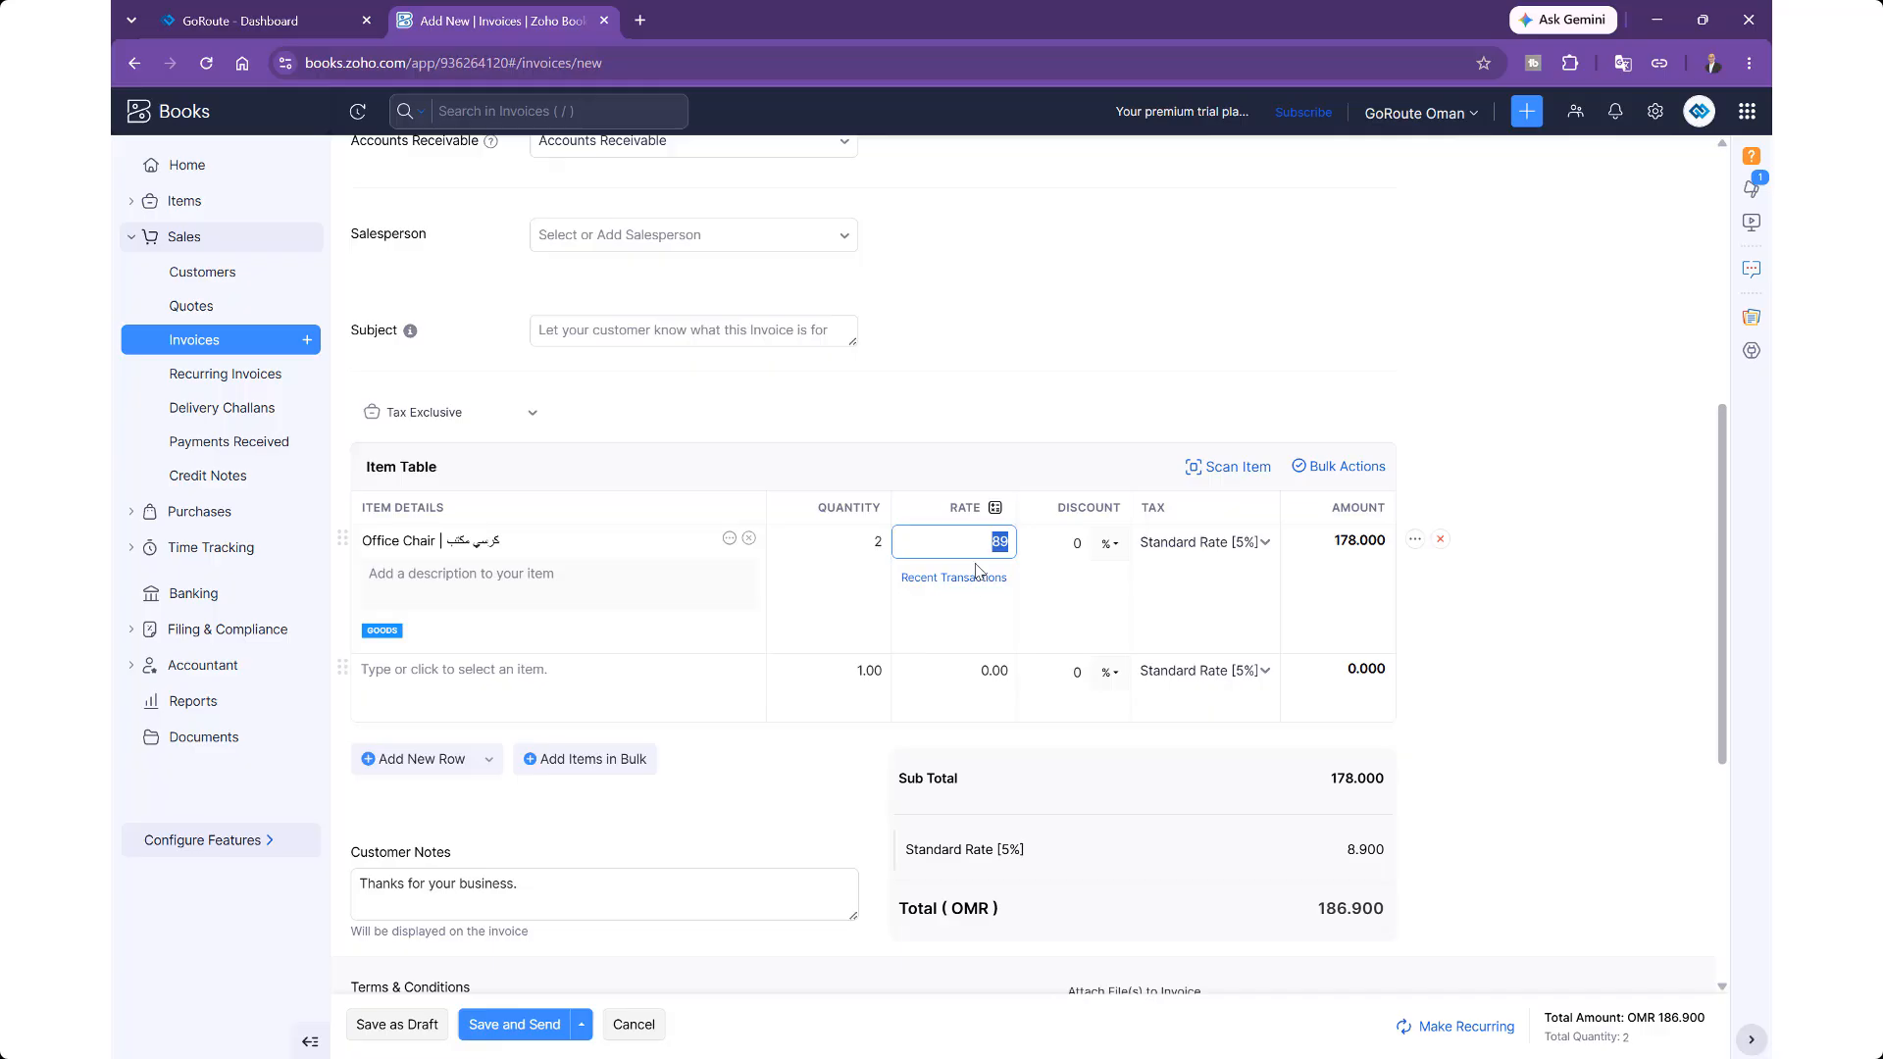
type("99")
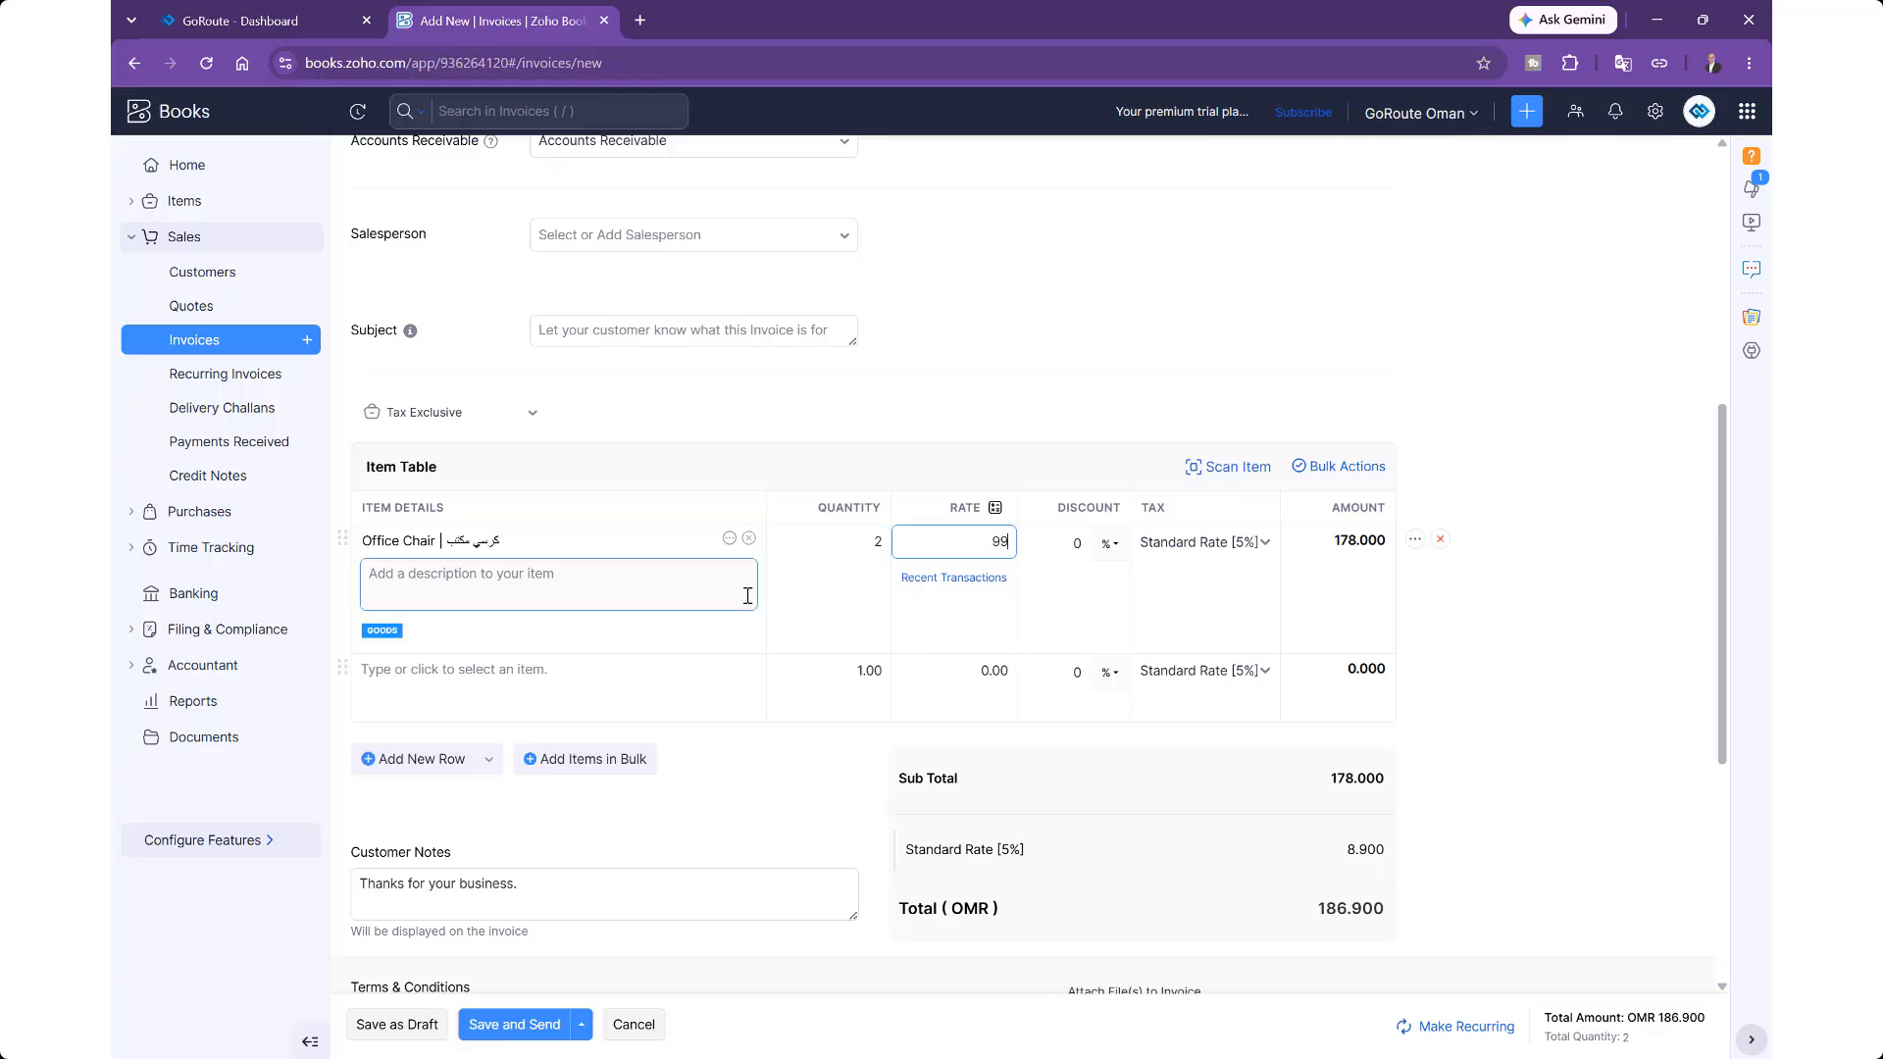
key("Tab")
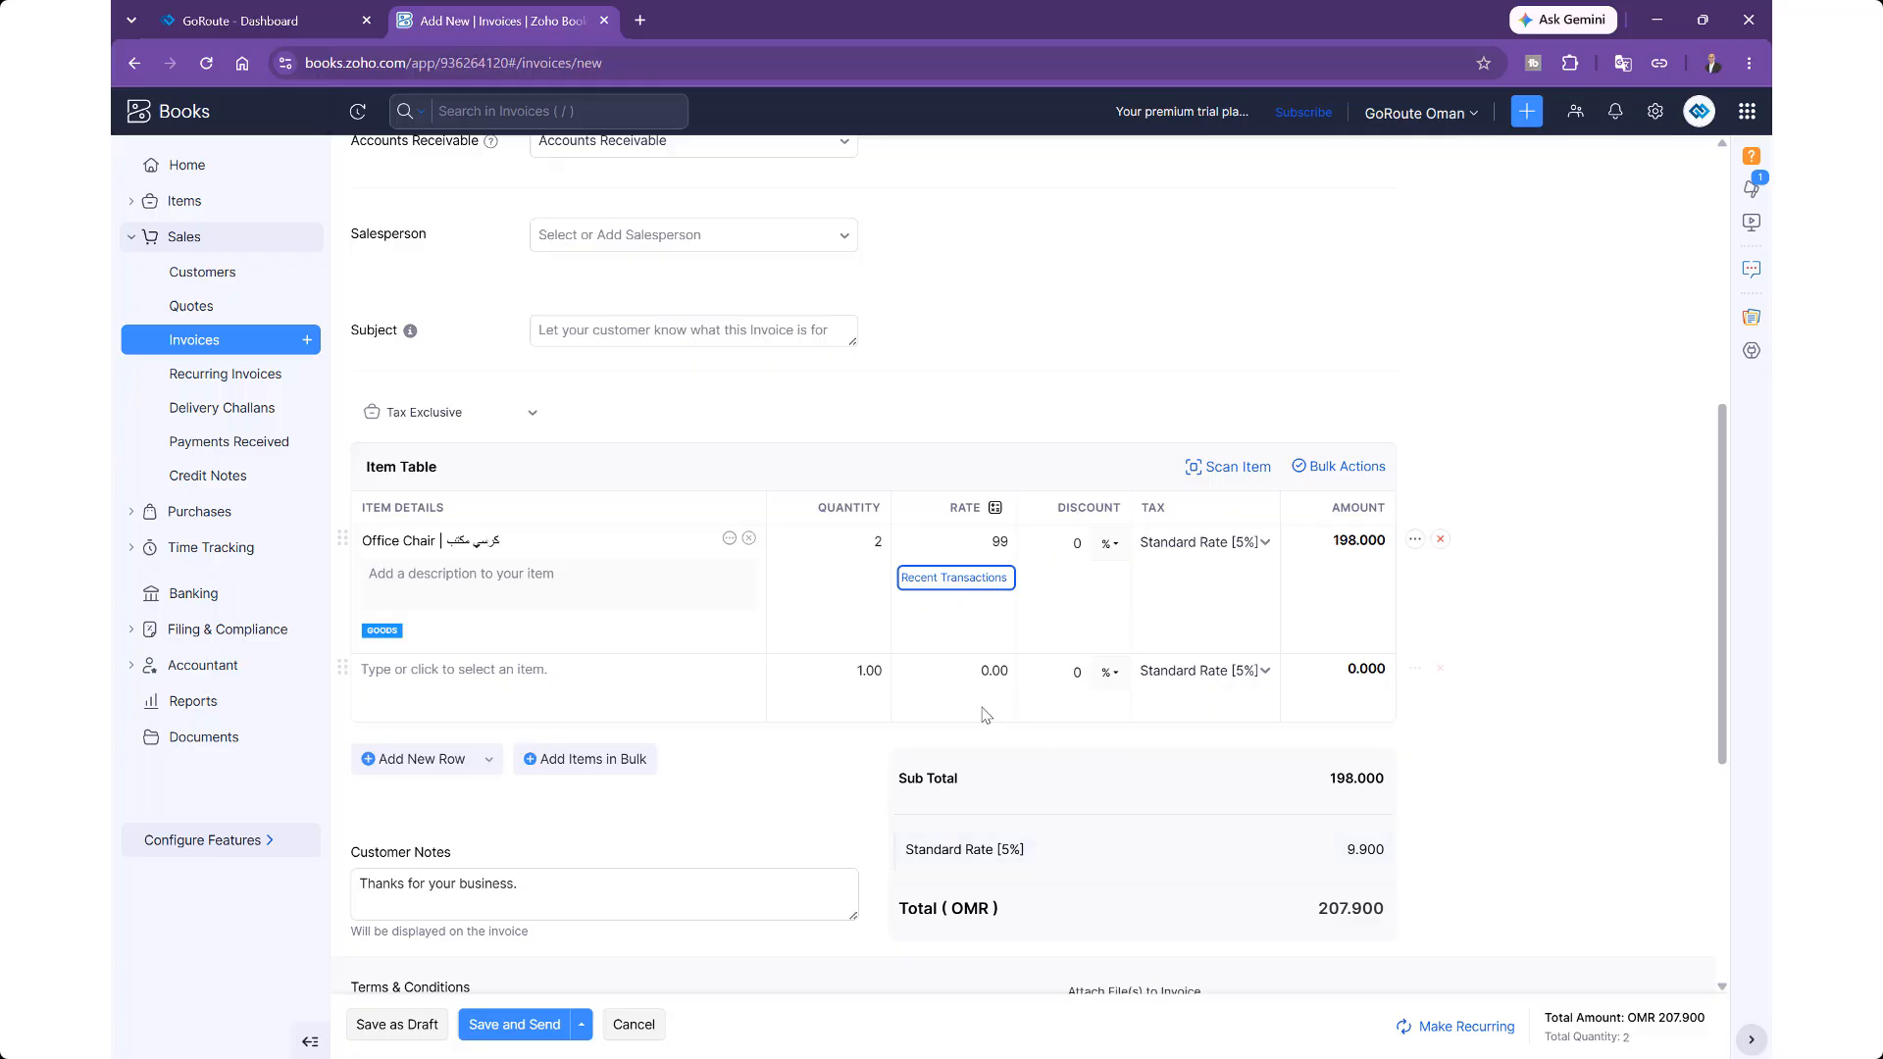
Step: Review the new invoice's customer details, item line, totals, notes and payment options
scroll(986, 714, "up", 2)
scroll(791, 664, "down", 5)
left_click(581, 390)
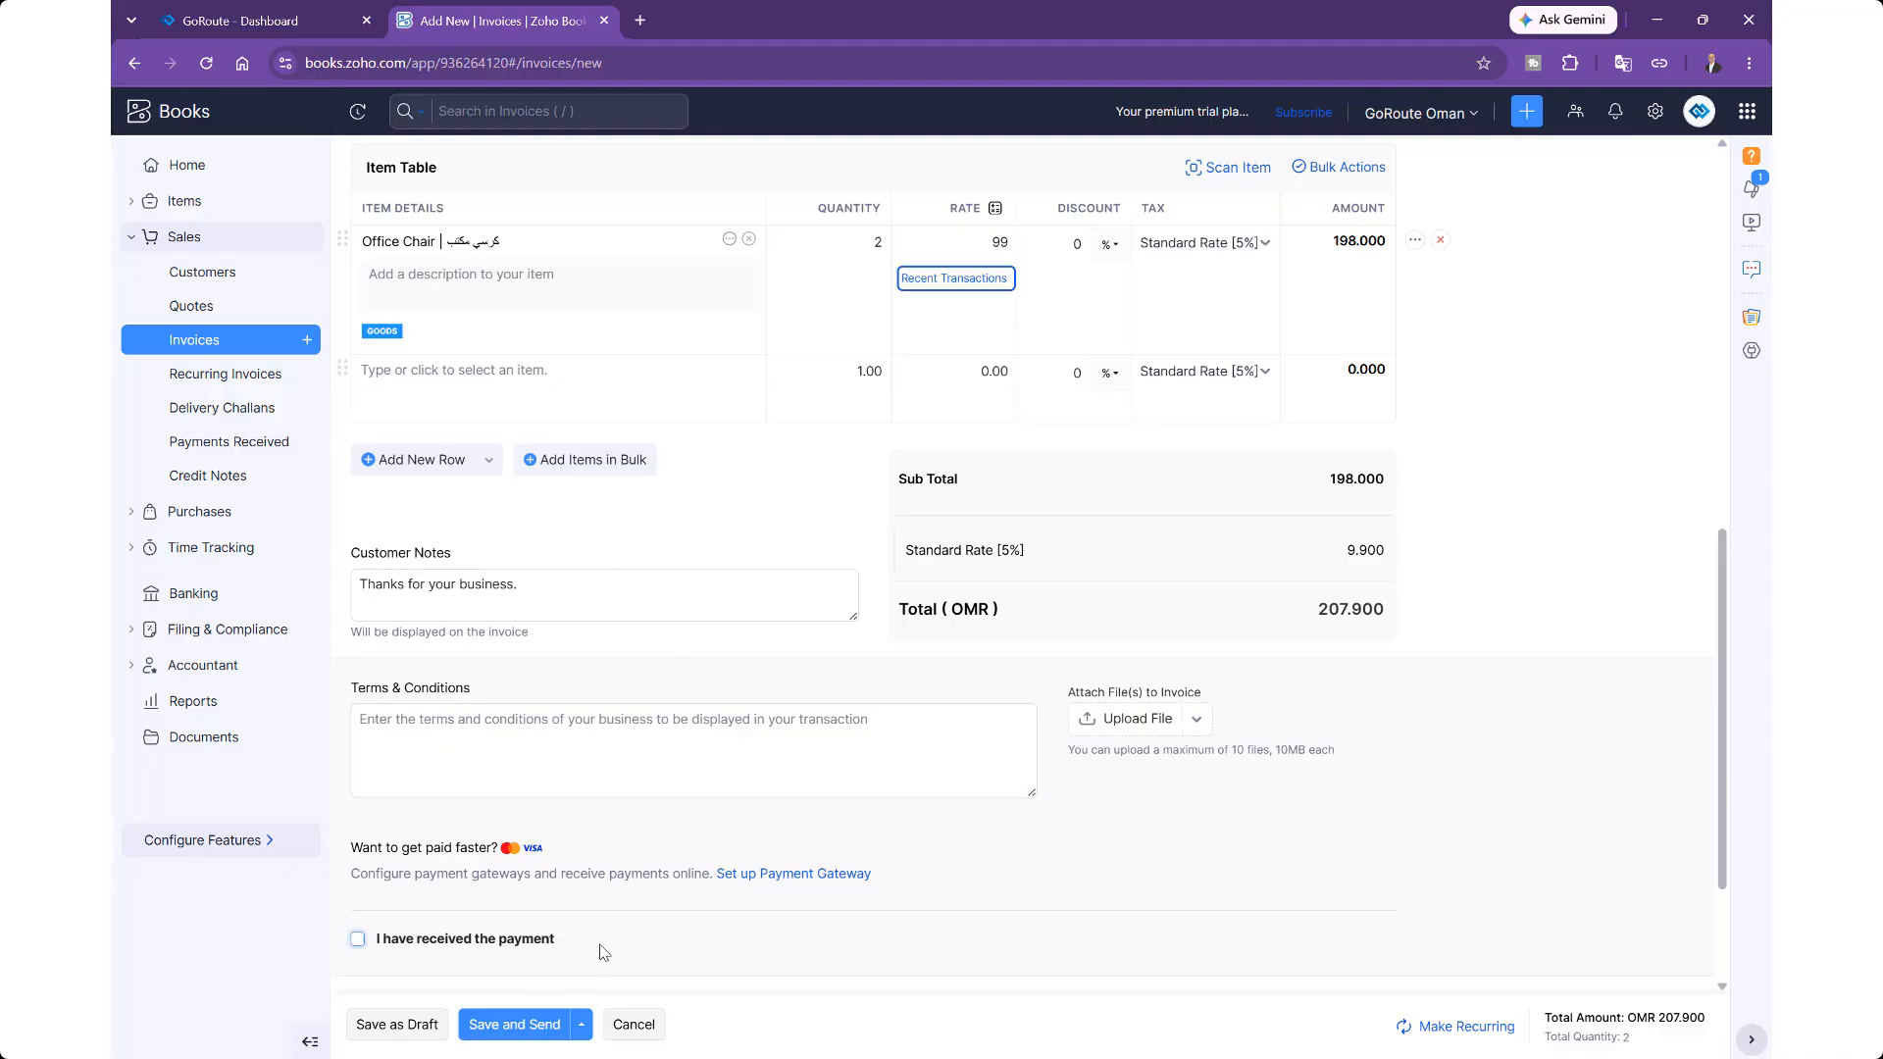
scroll(827, 551, "up", 1)
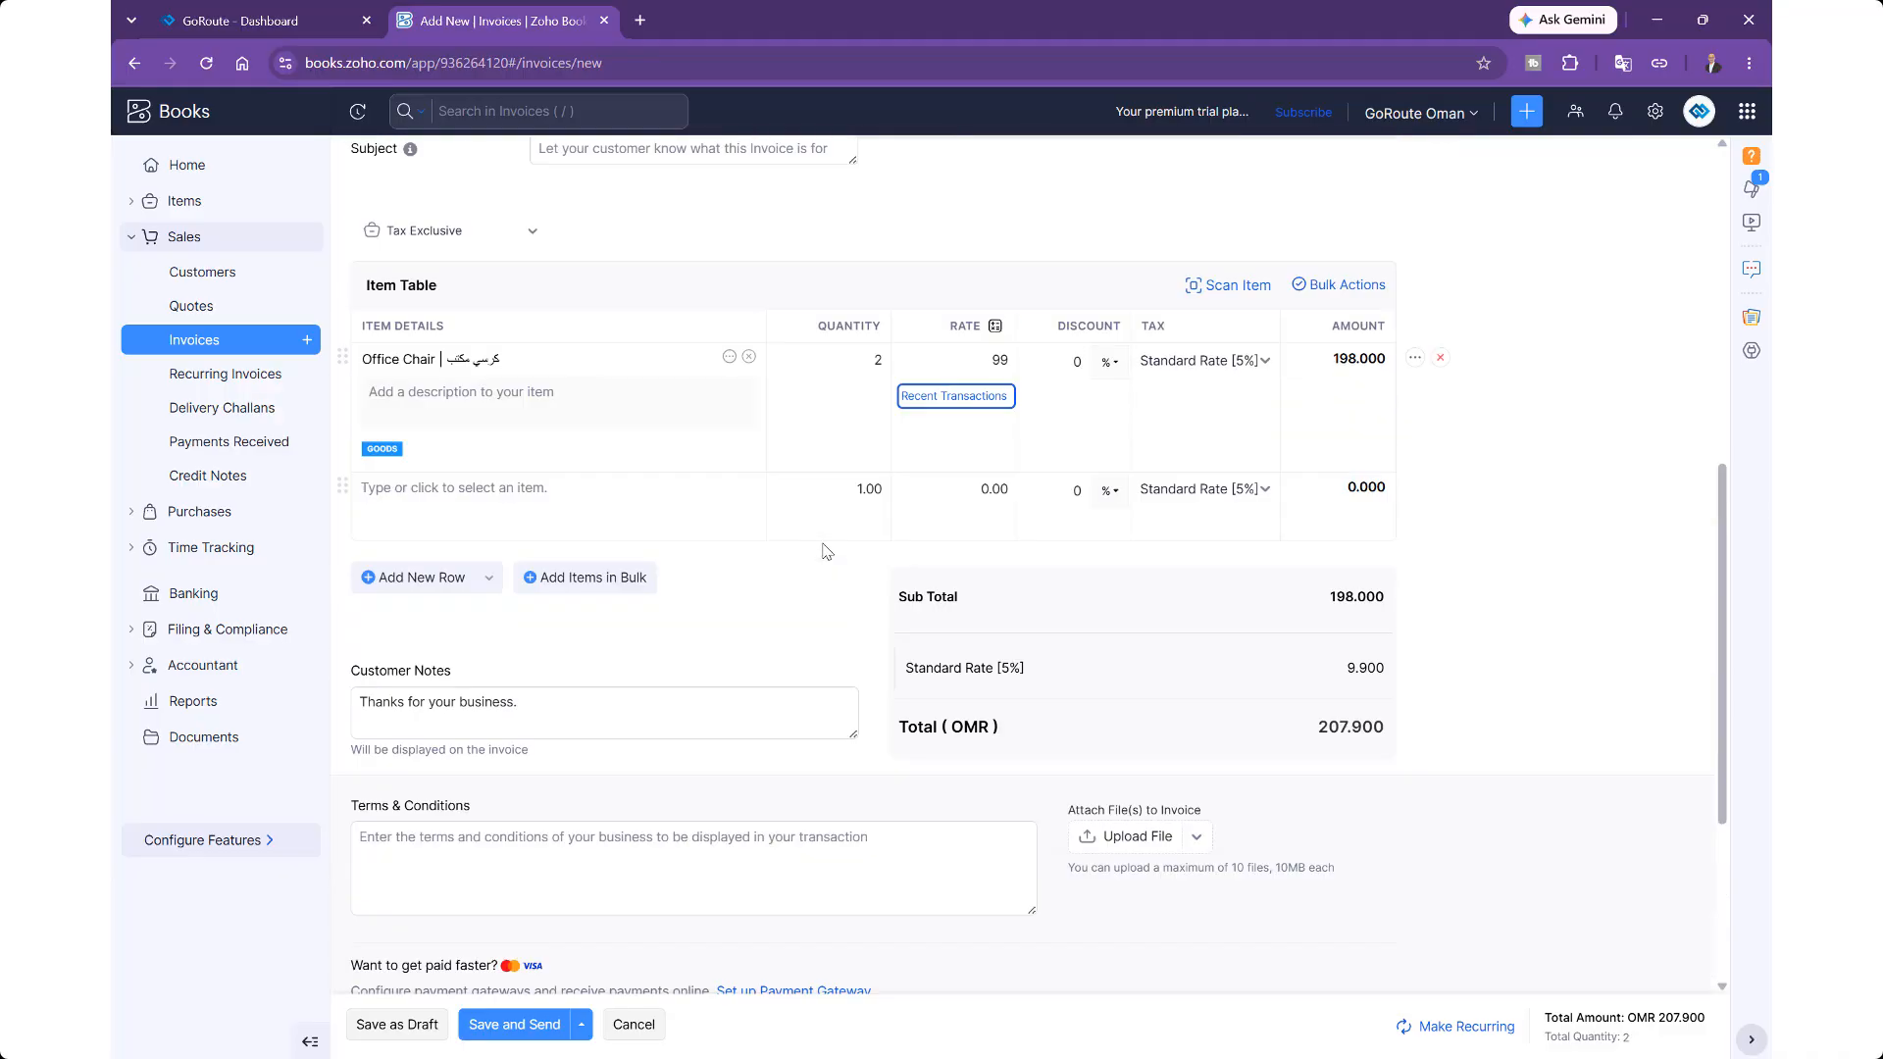
scroll(827, 551, "up", 9)
left_click(828, 546)
scroll(824, 544, "down", 3)
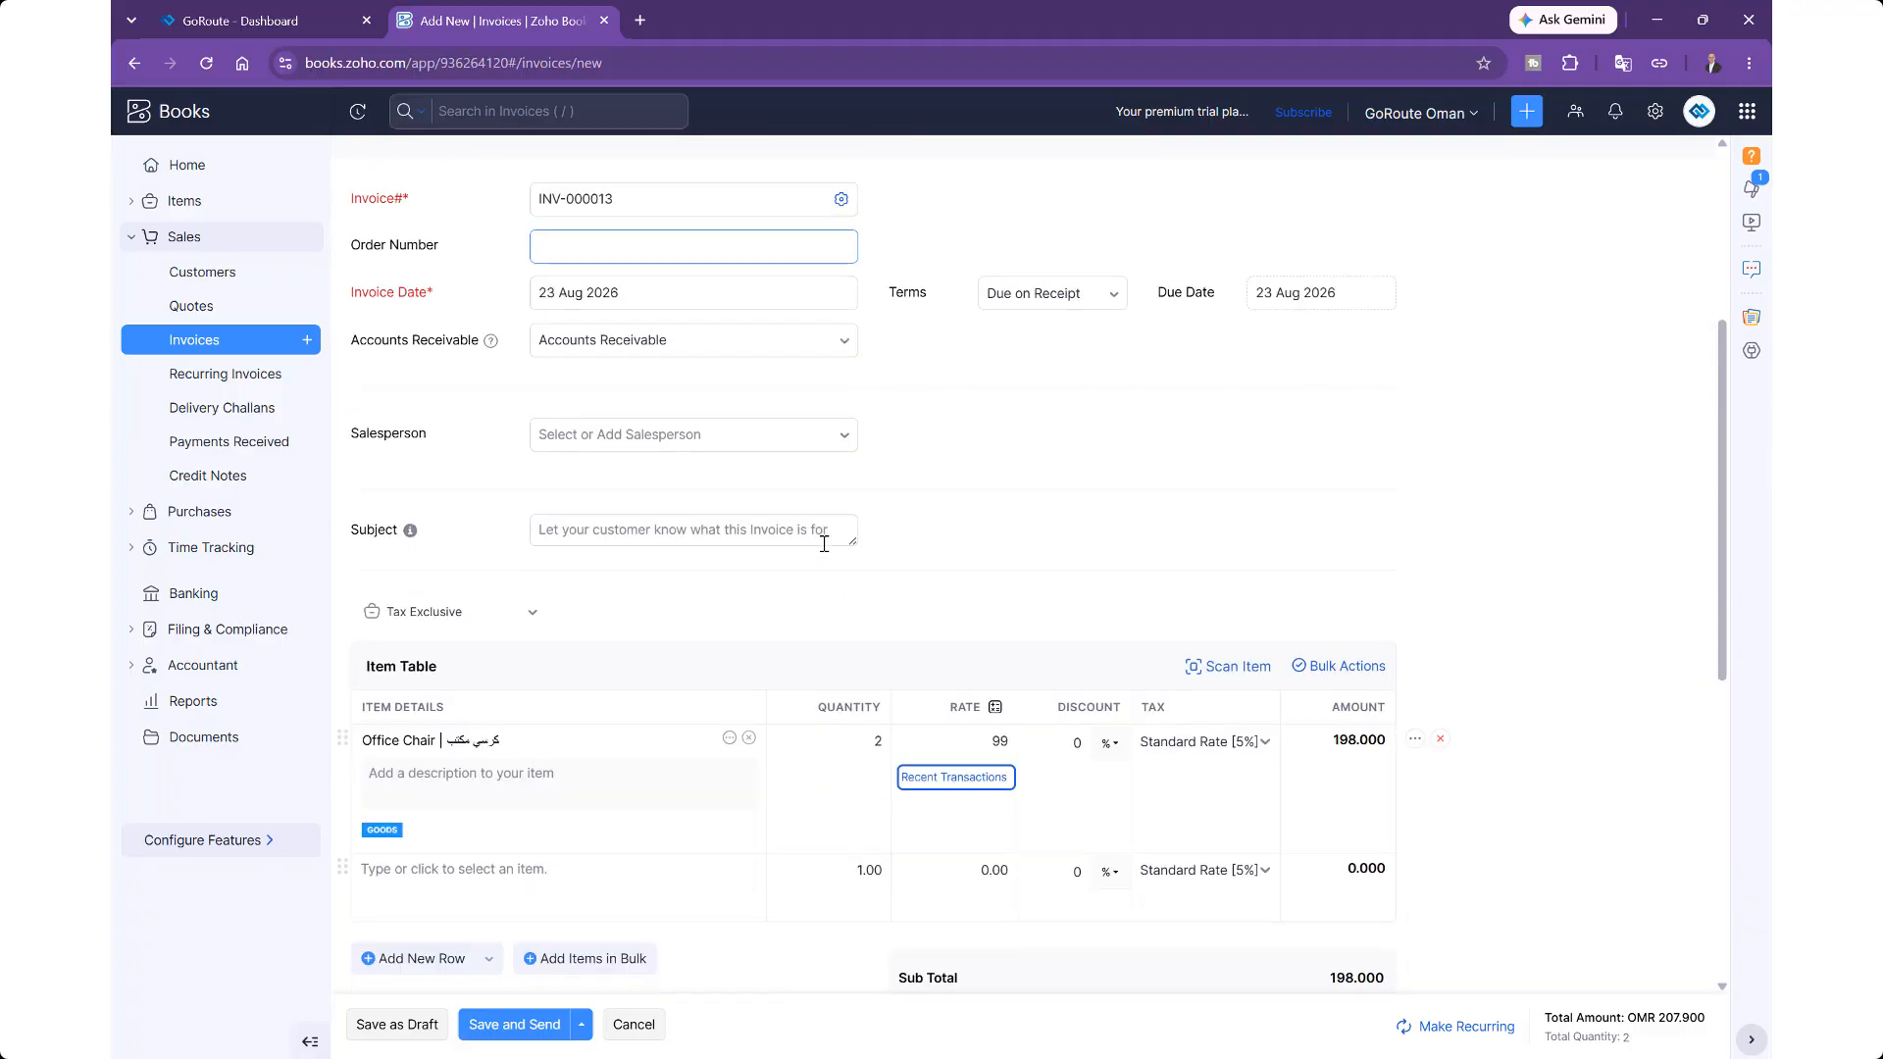
scroll(824, 542, "down", 4)
scroll(753, 454, "up", 8)
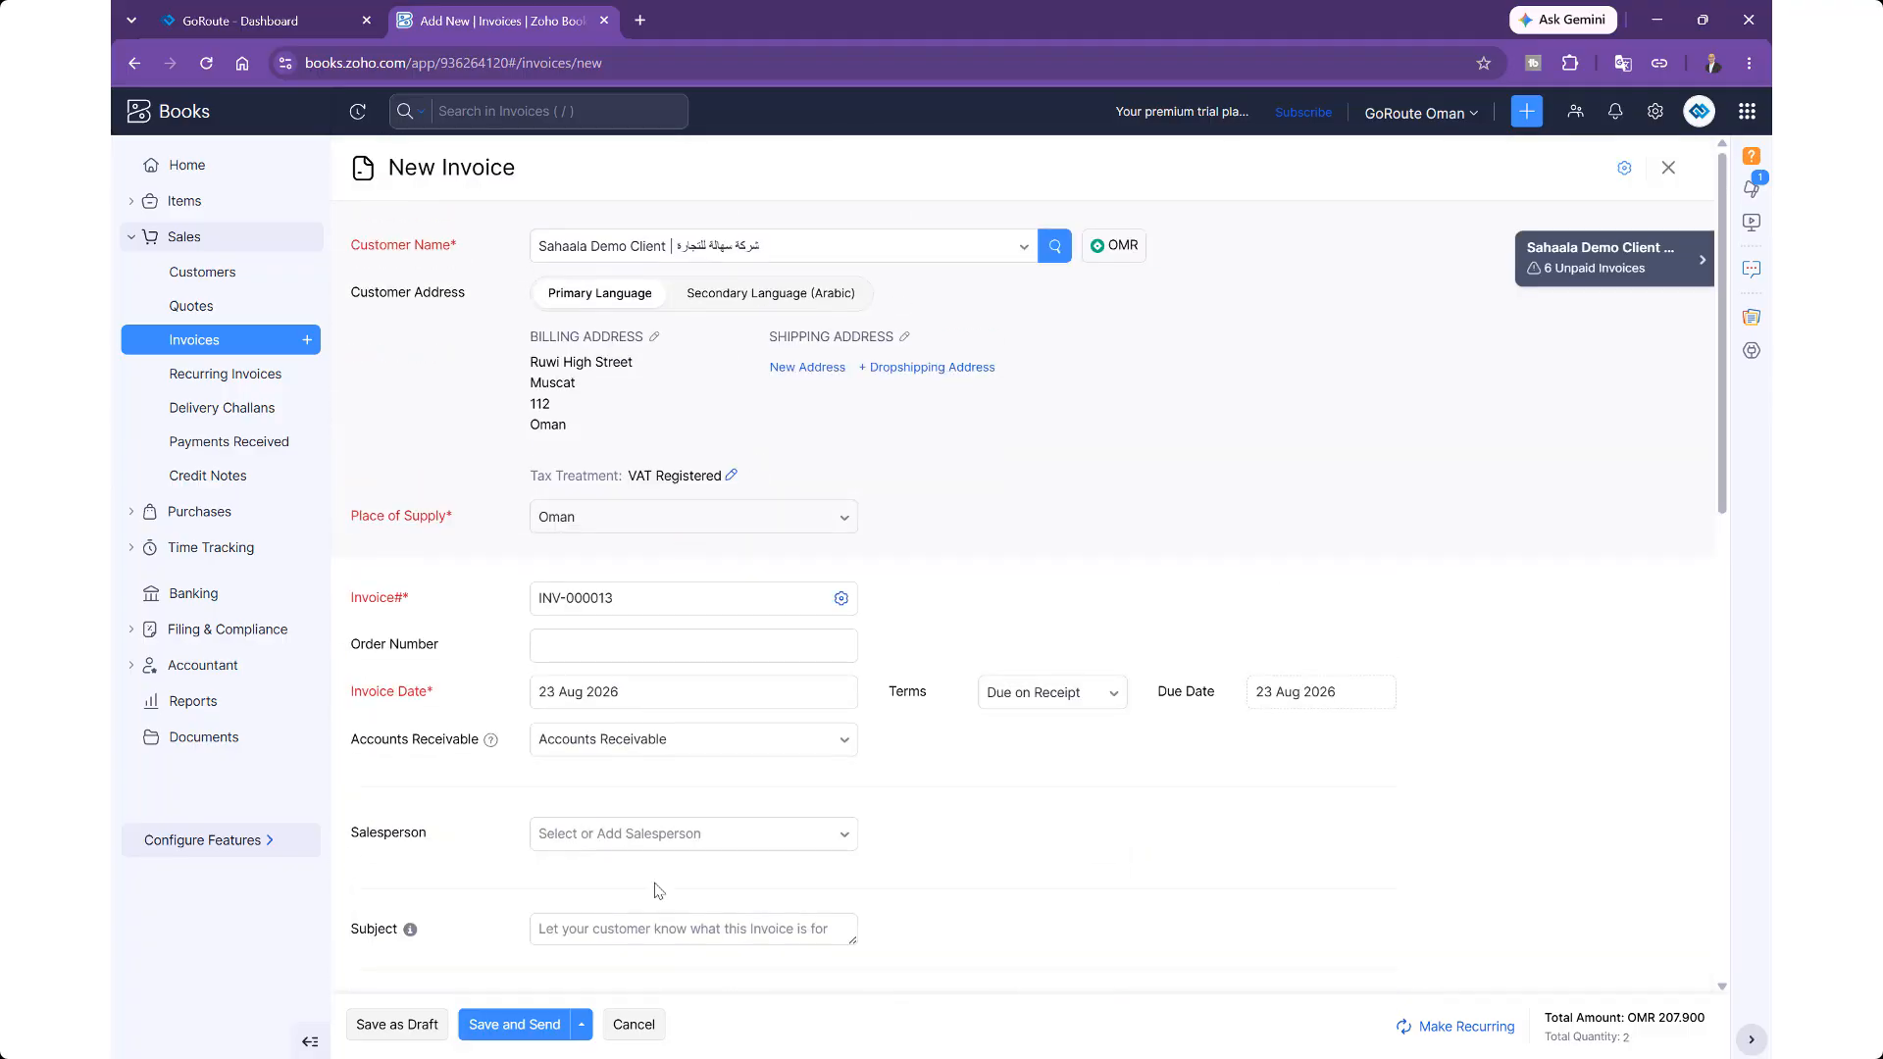
Step: Save the completed invoice without emailing it to the customer and mark it as sent
left_click(538, 1034)
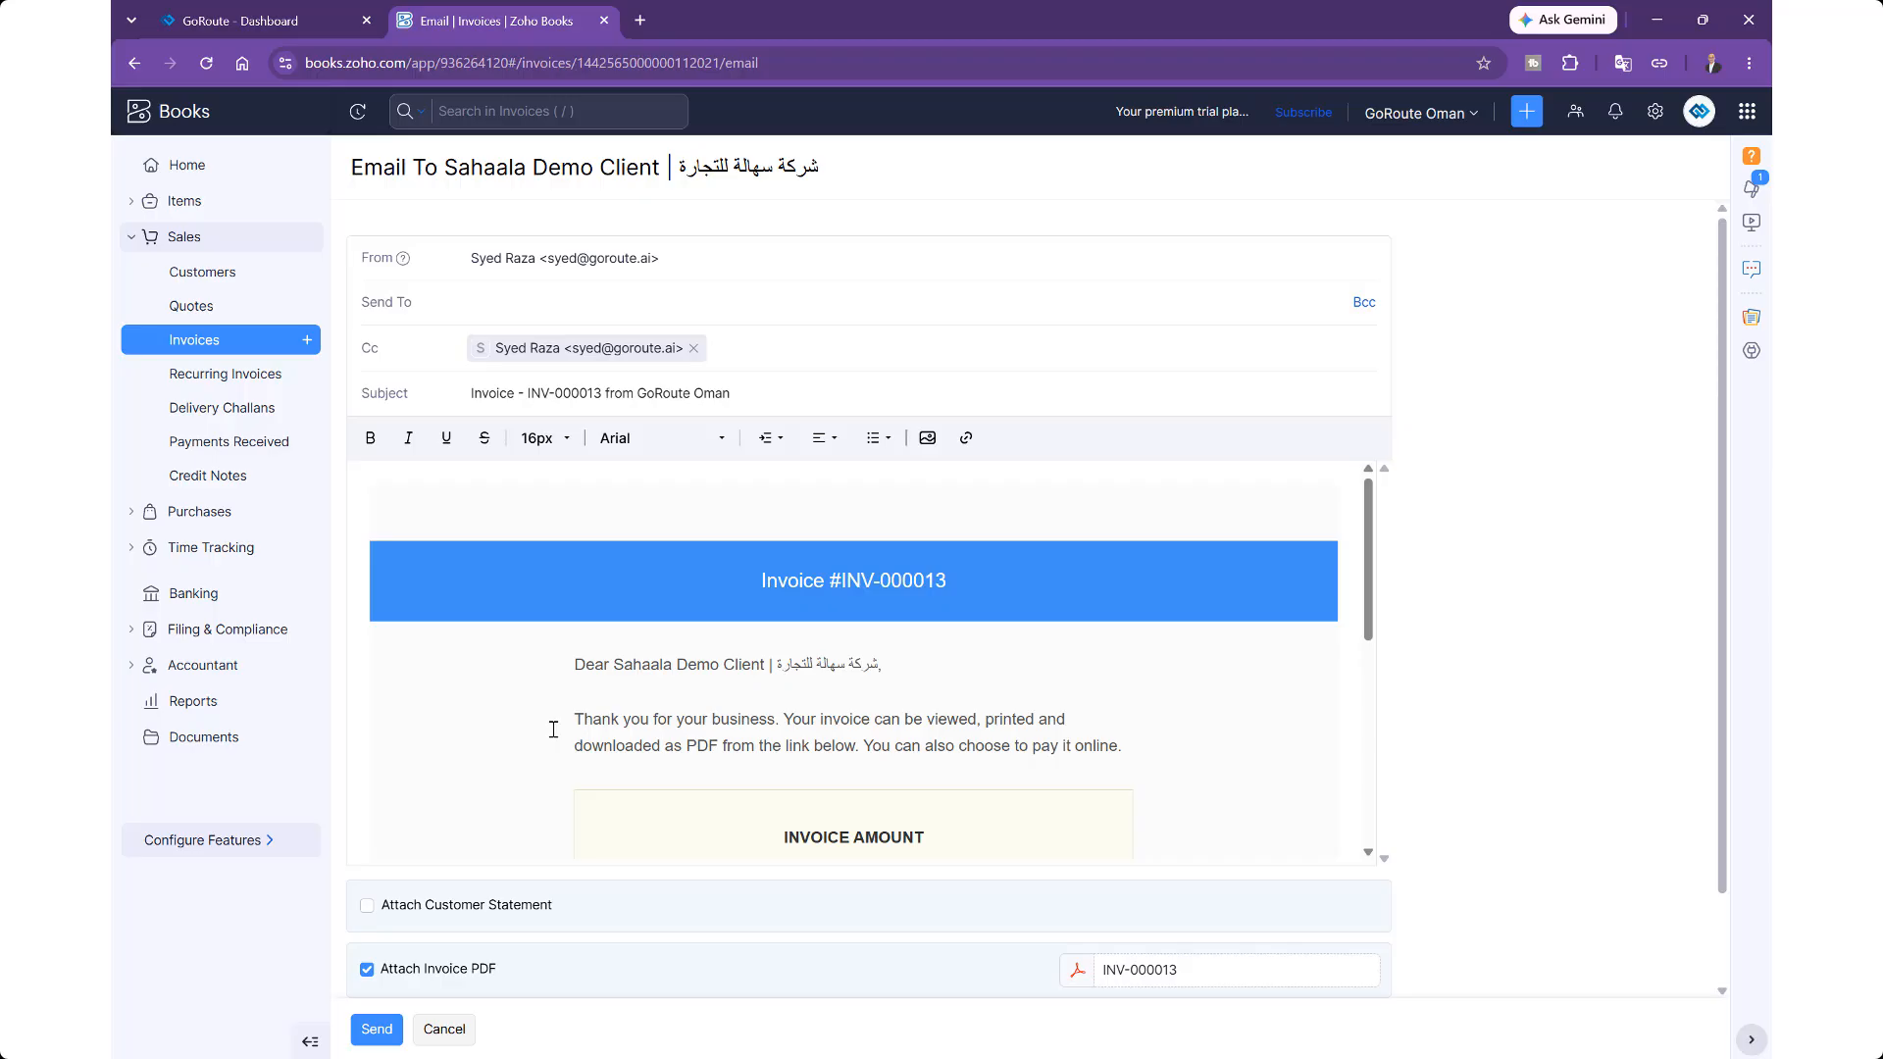
left_click(444, 1030)
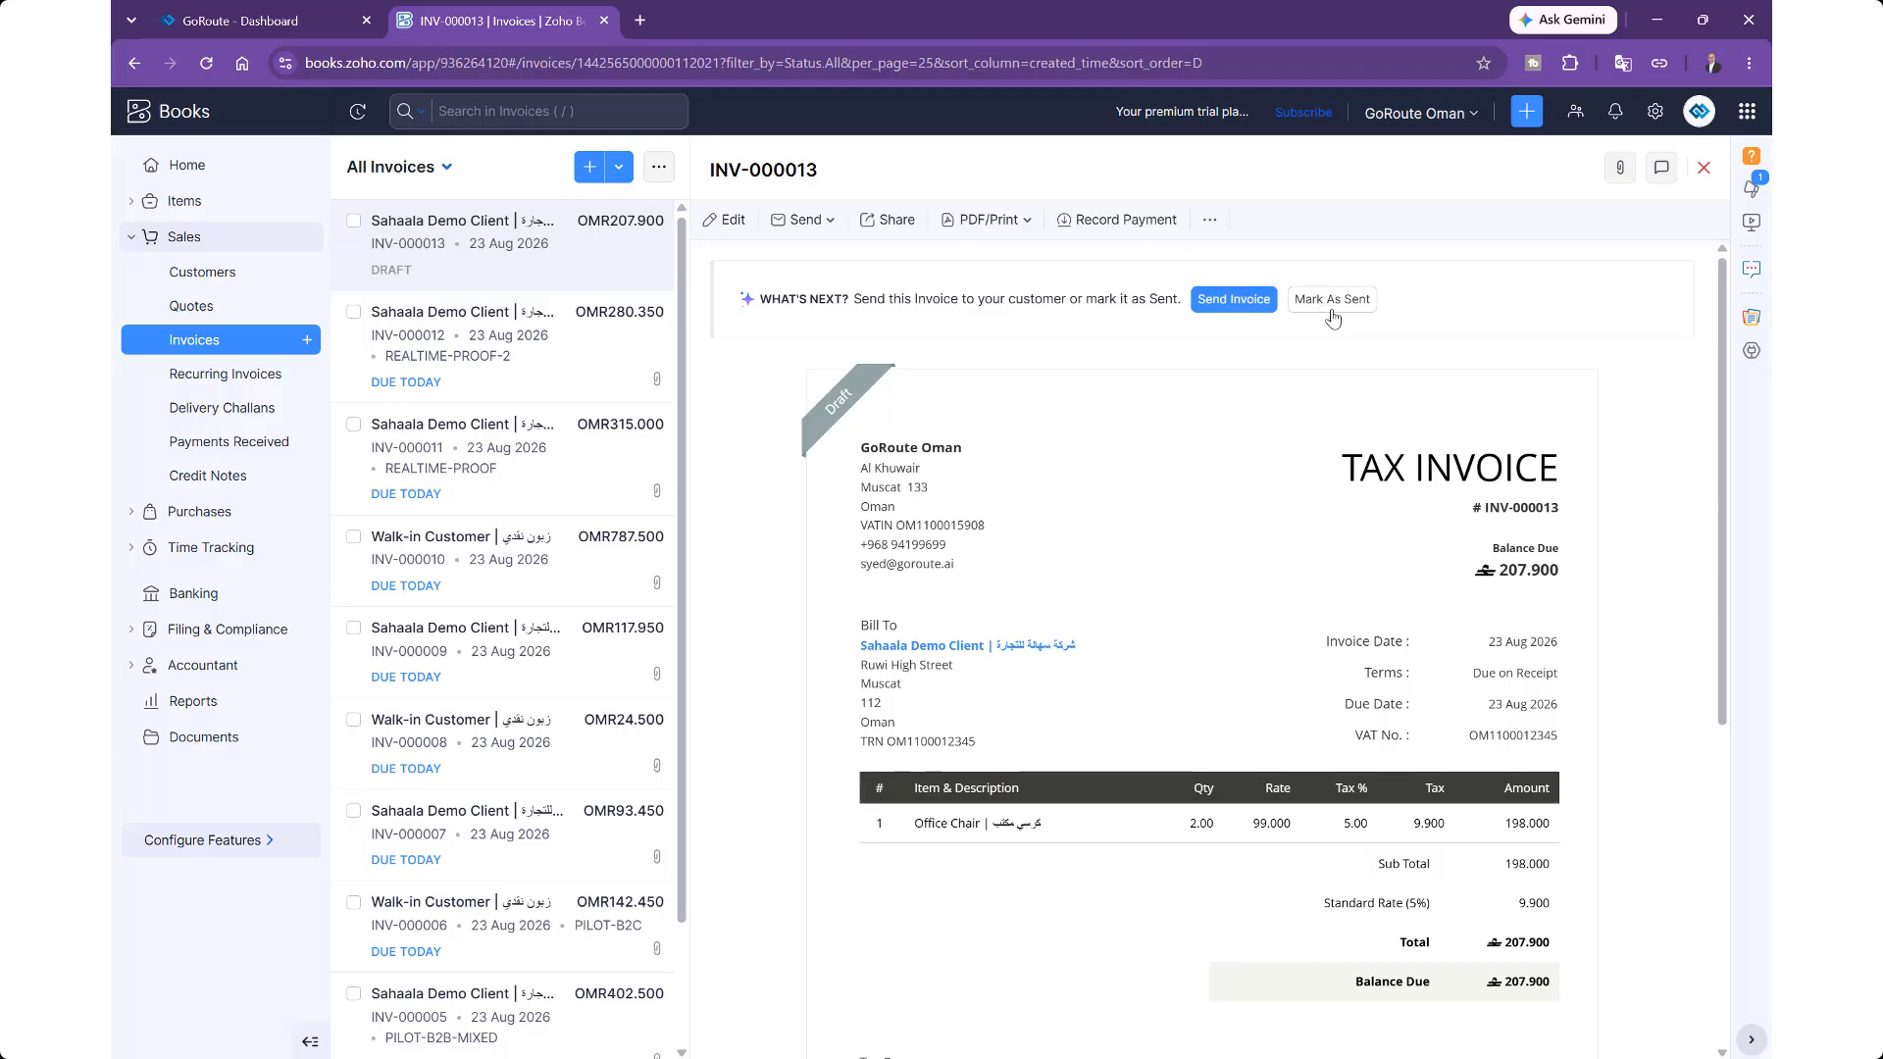
left_click(1328, 302)
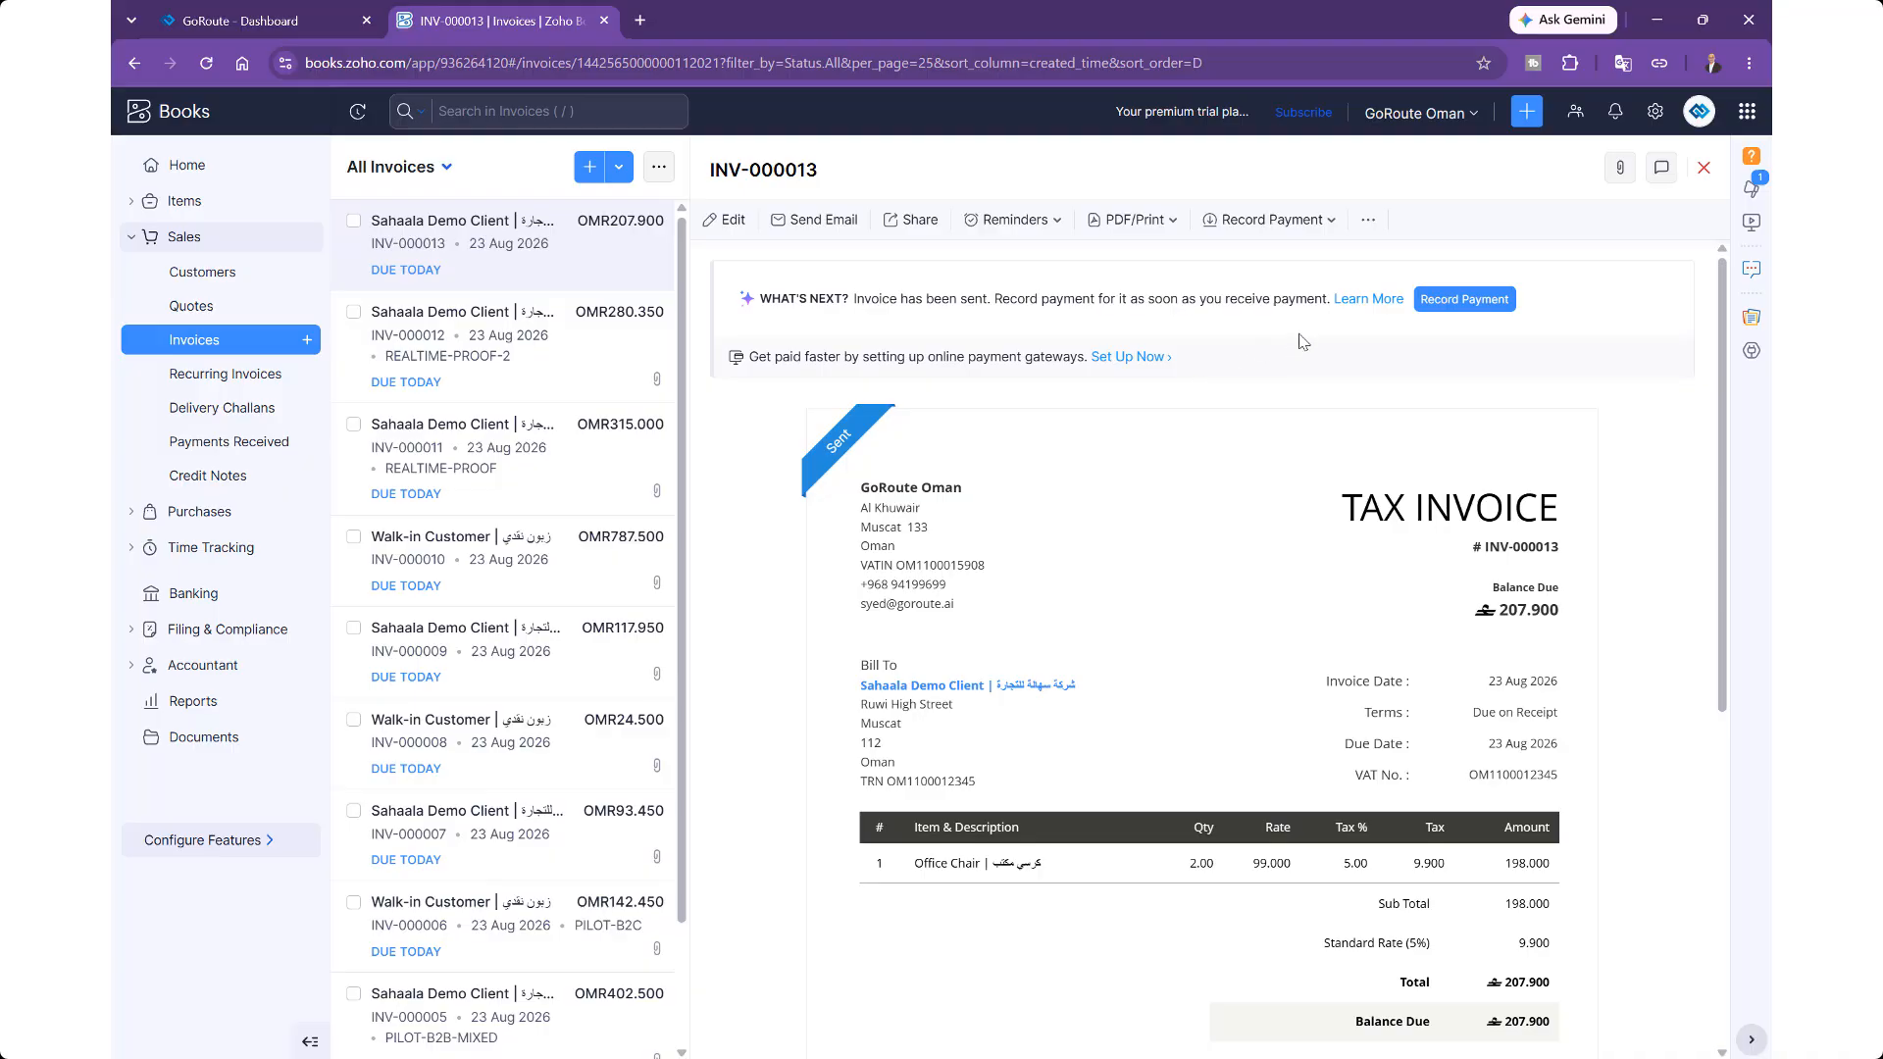
Step: Switch to GoRoute and run a manual sync of the Zoho Books connector
left_click(289, 25)
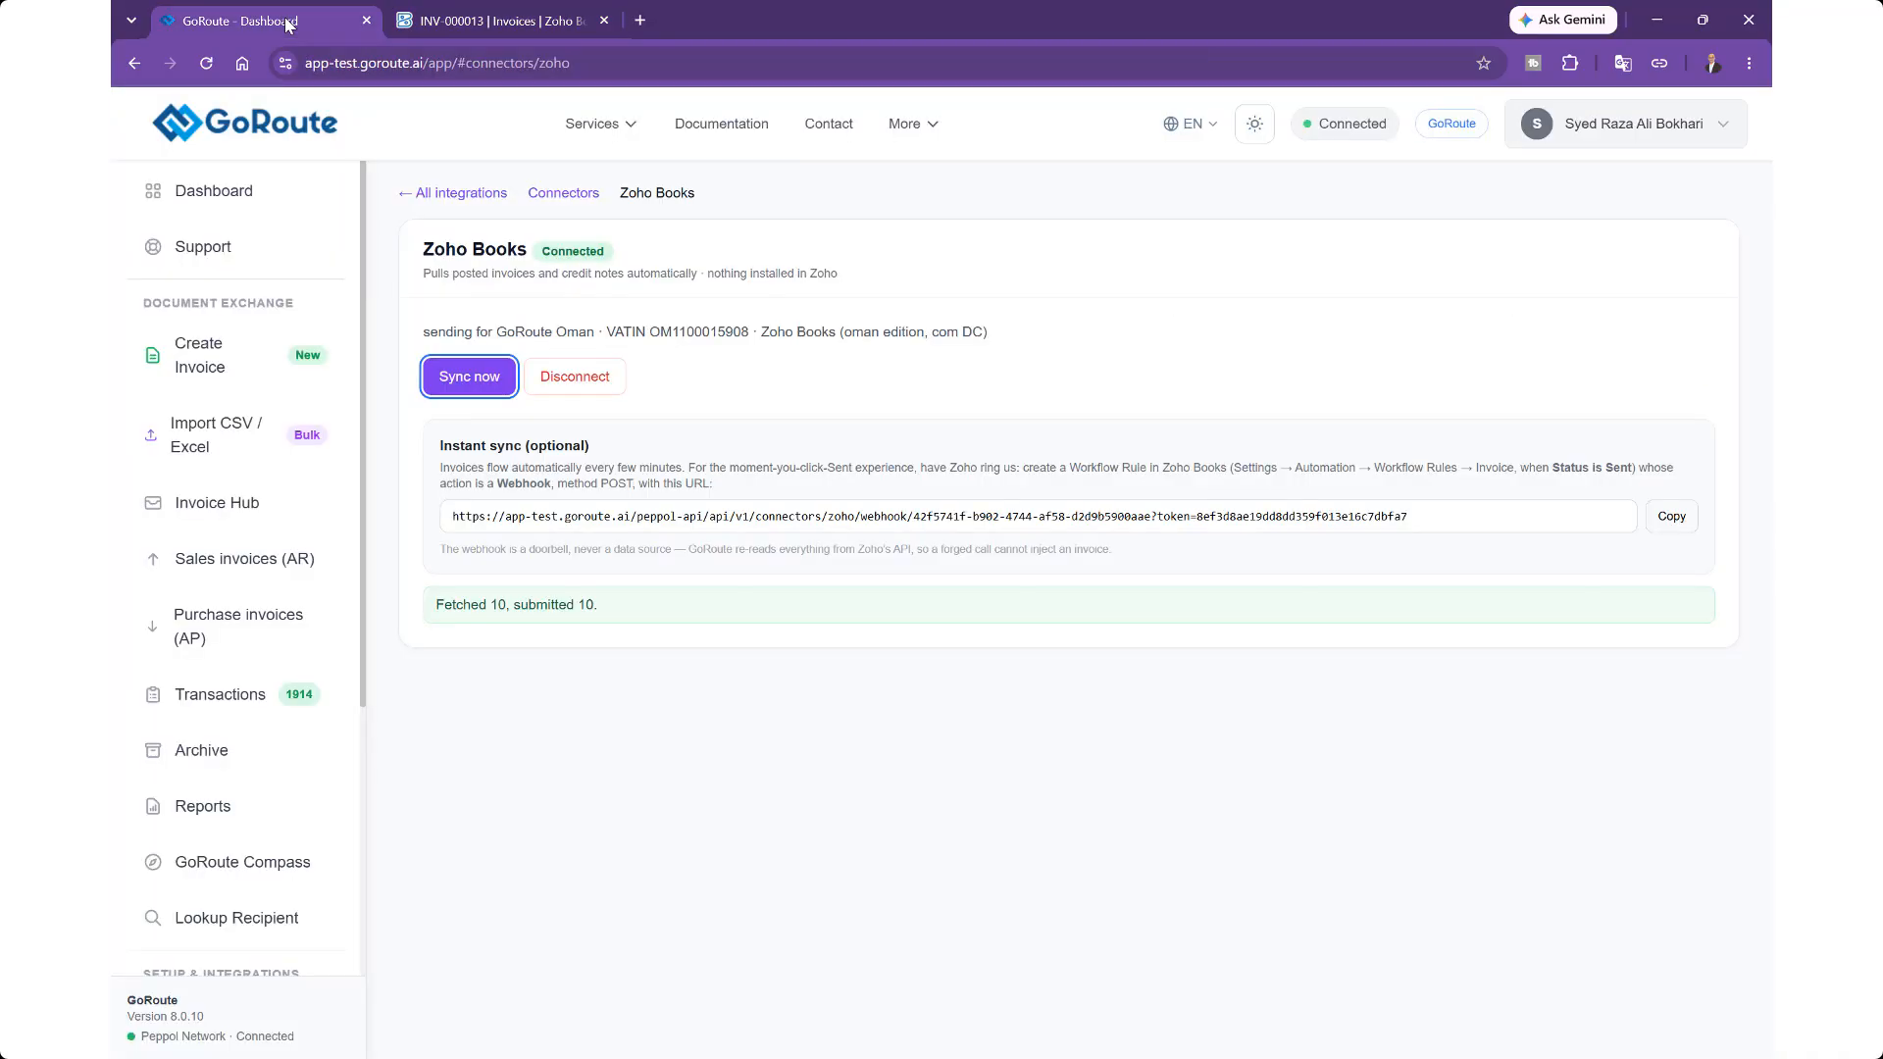
left_click(222, 702)
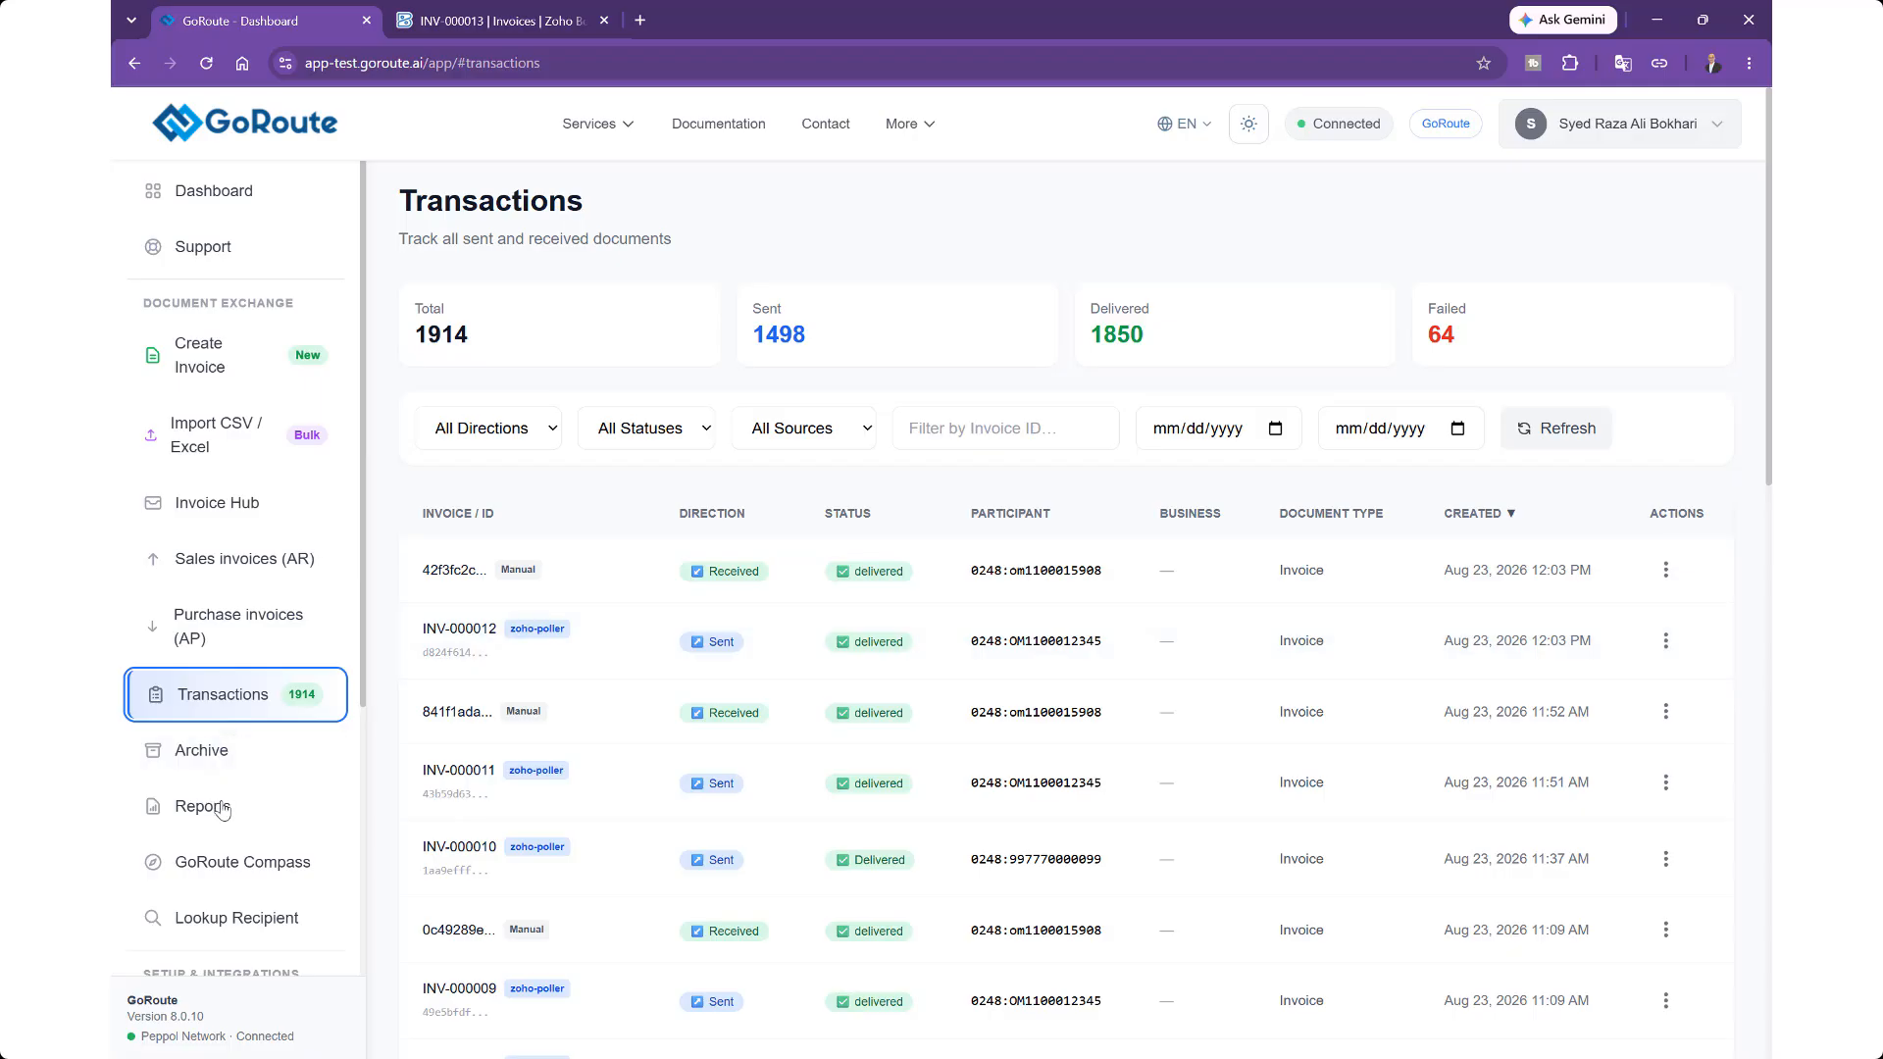
scroll(225, 797, "down", 3)
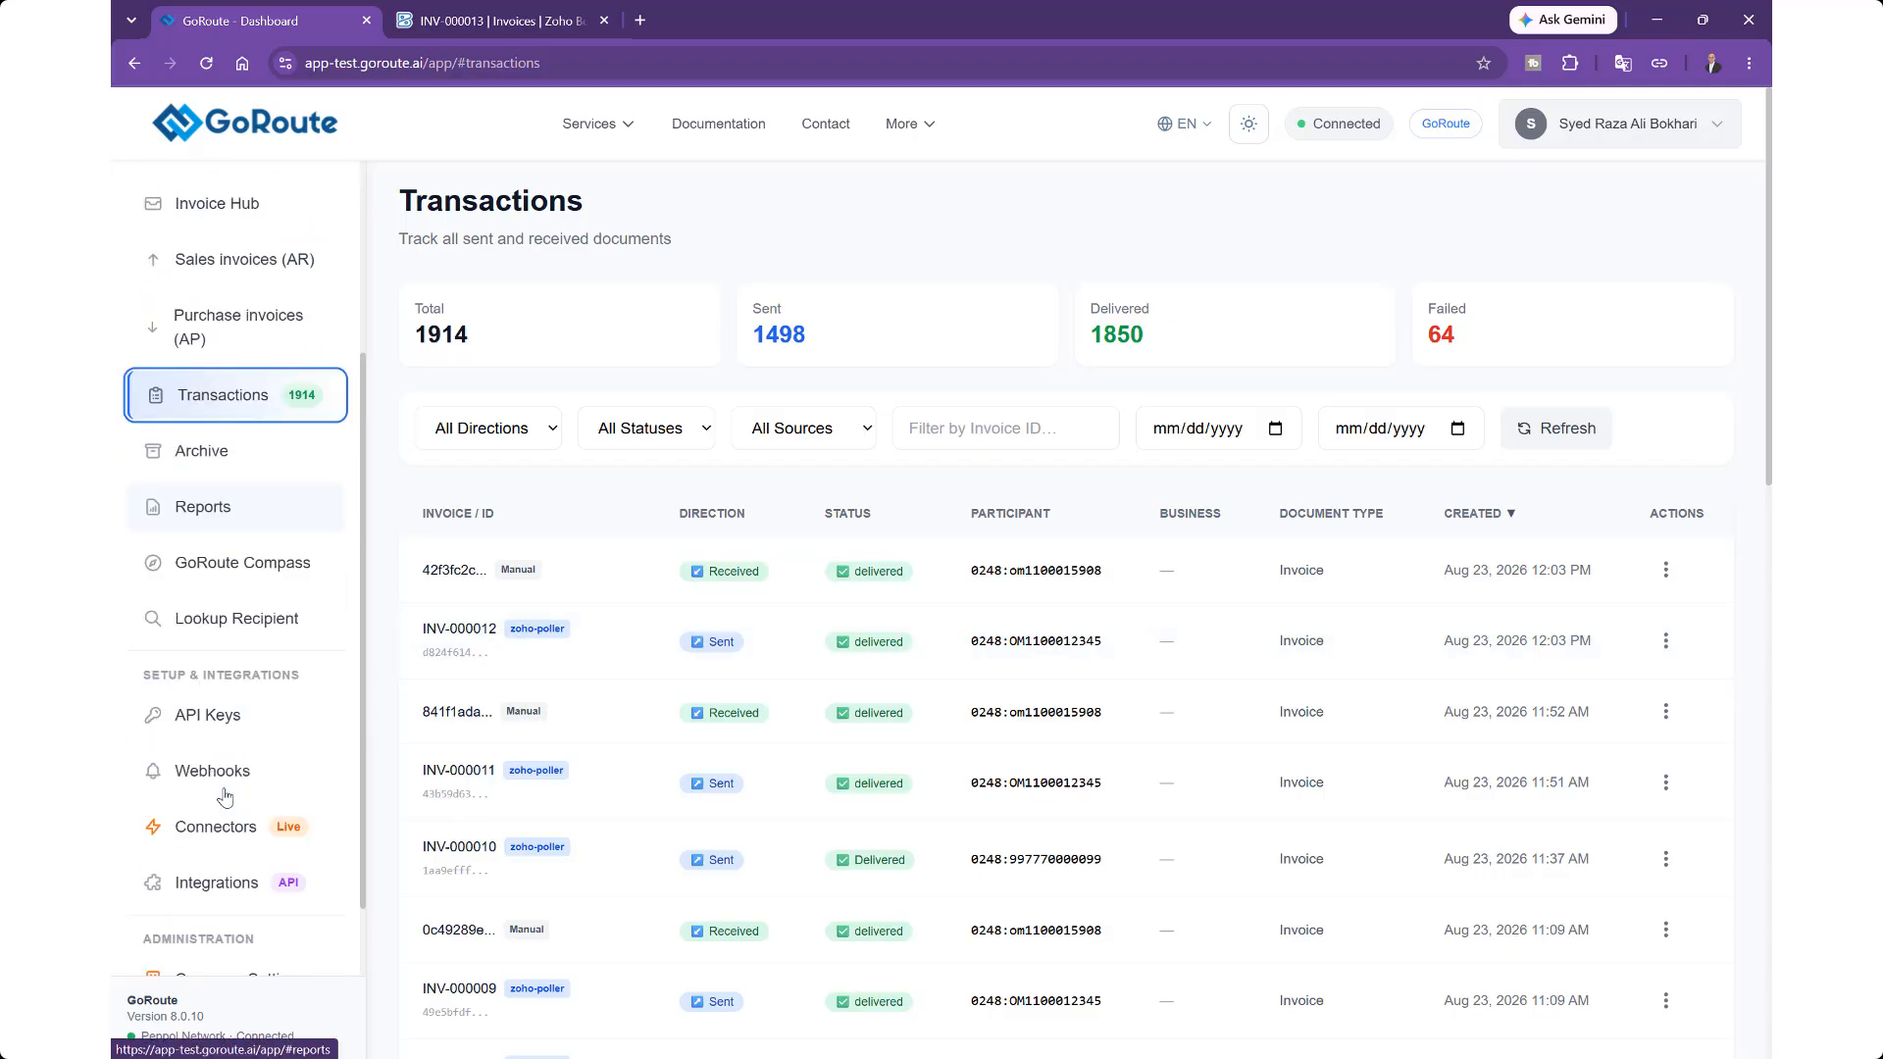
left_click(207, 887)
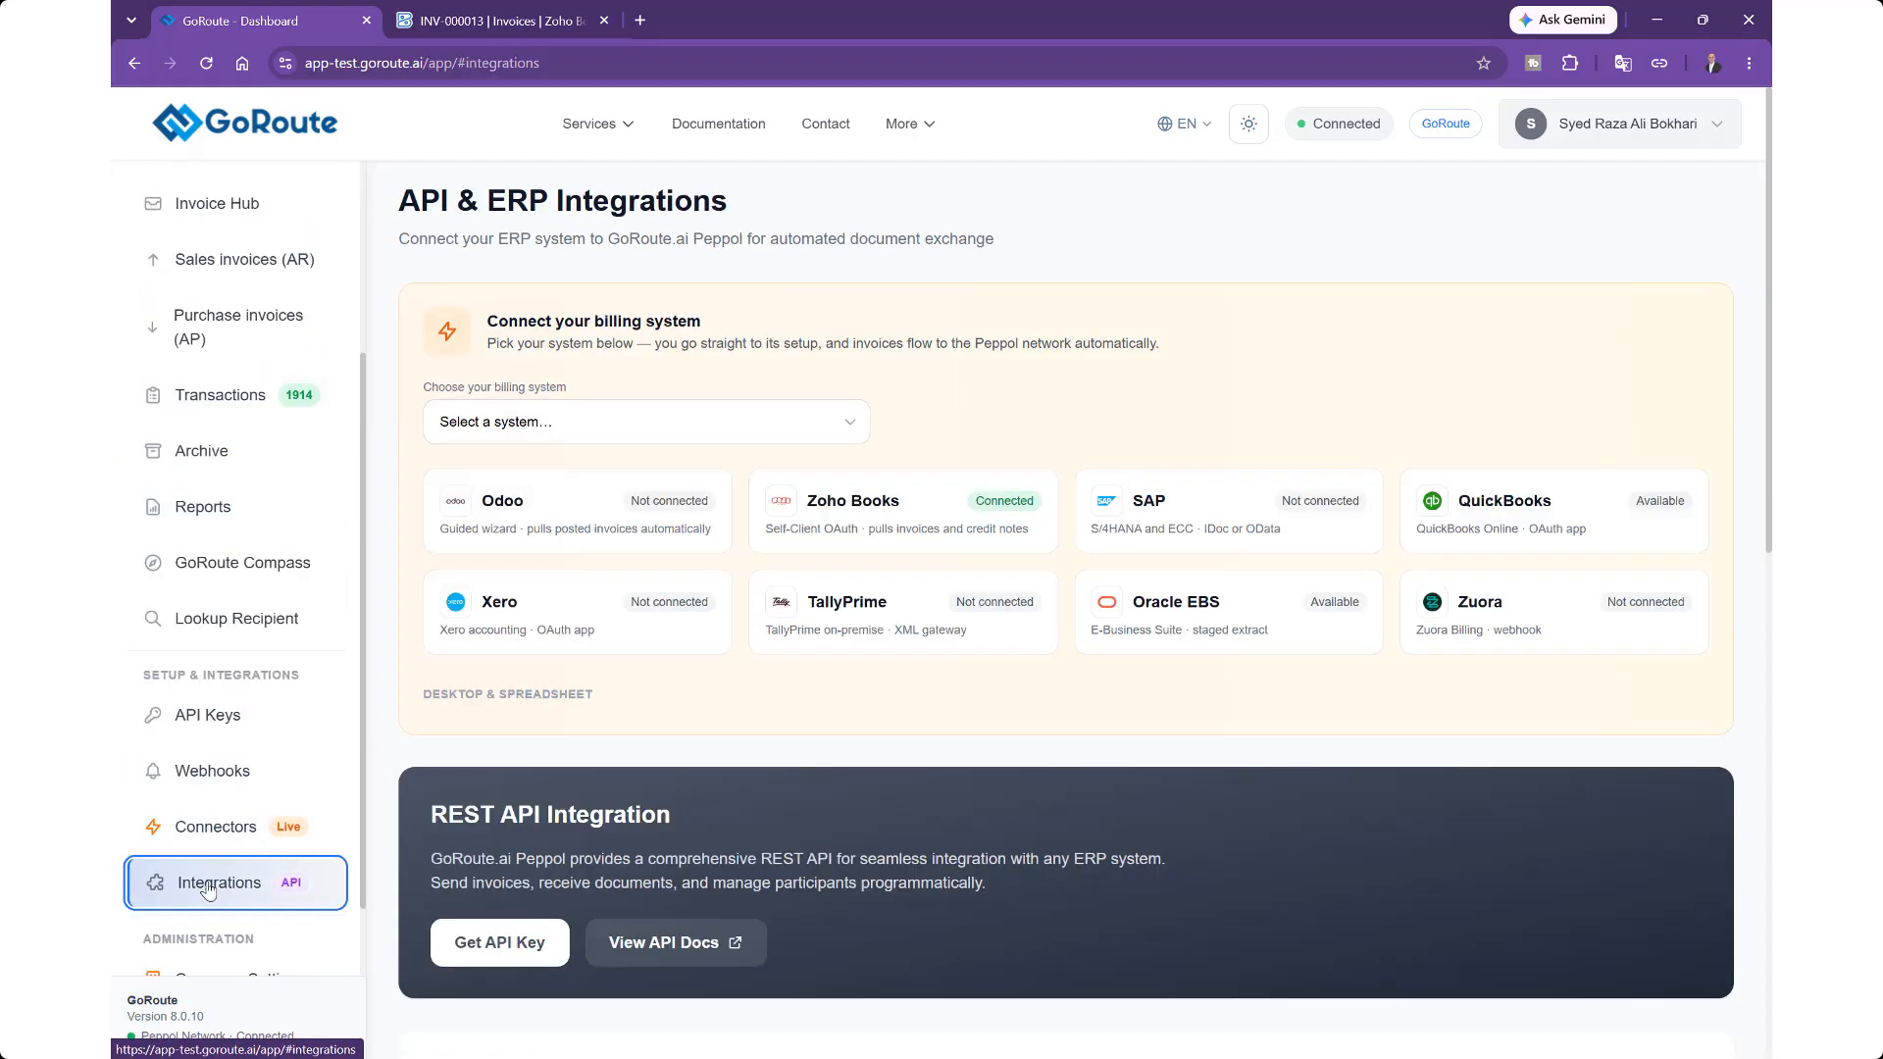
left_click(871, 523)
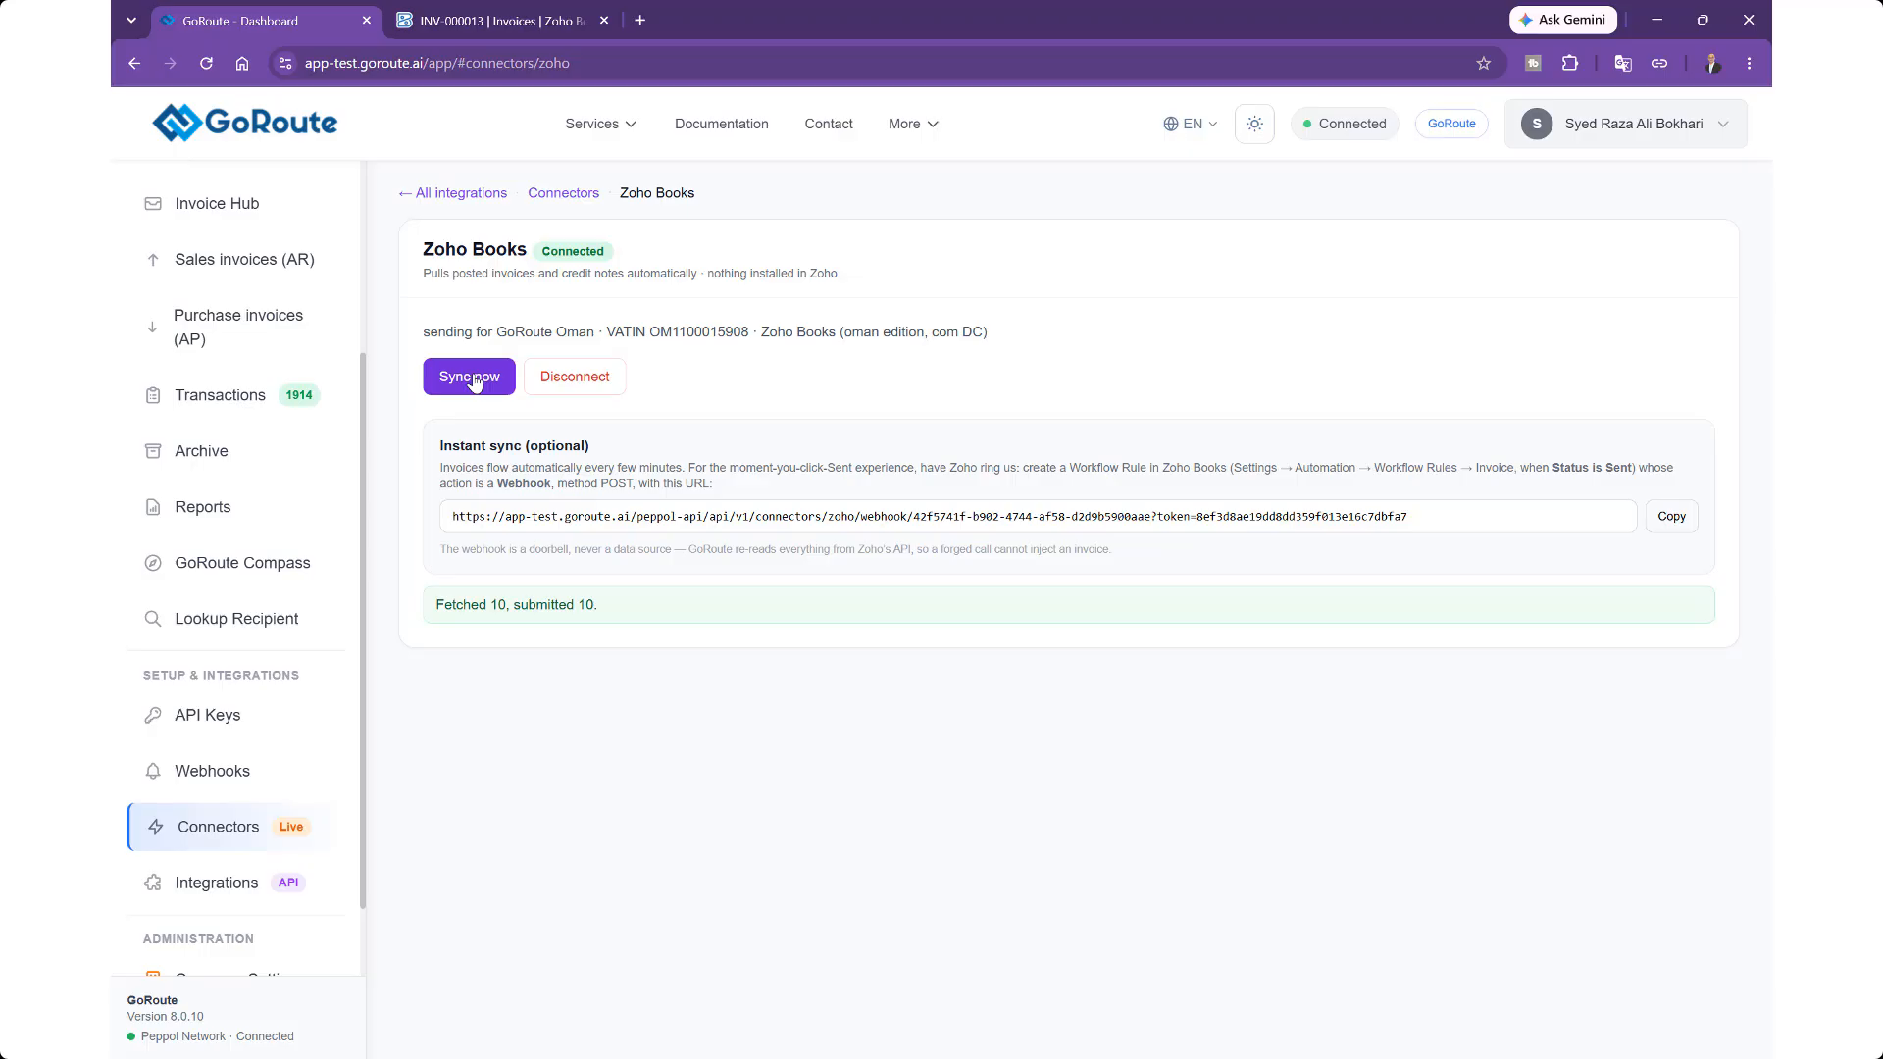
left_click(472, 381)
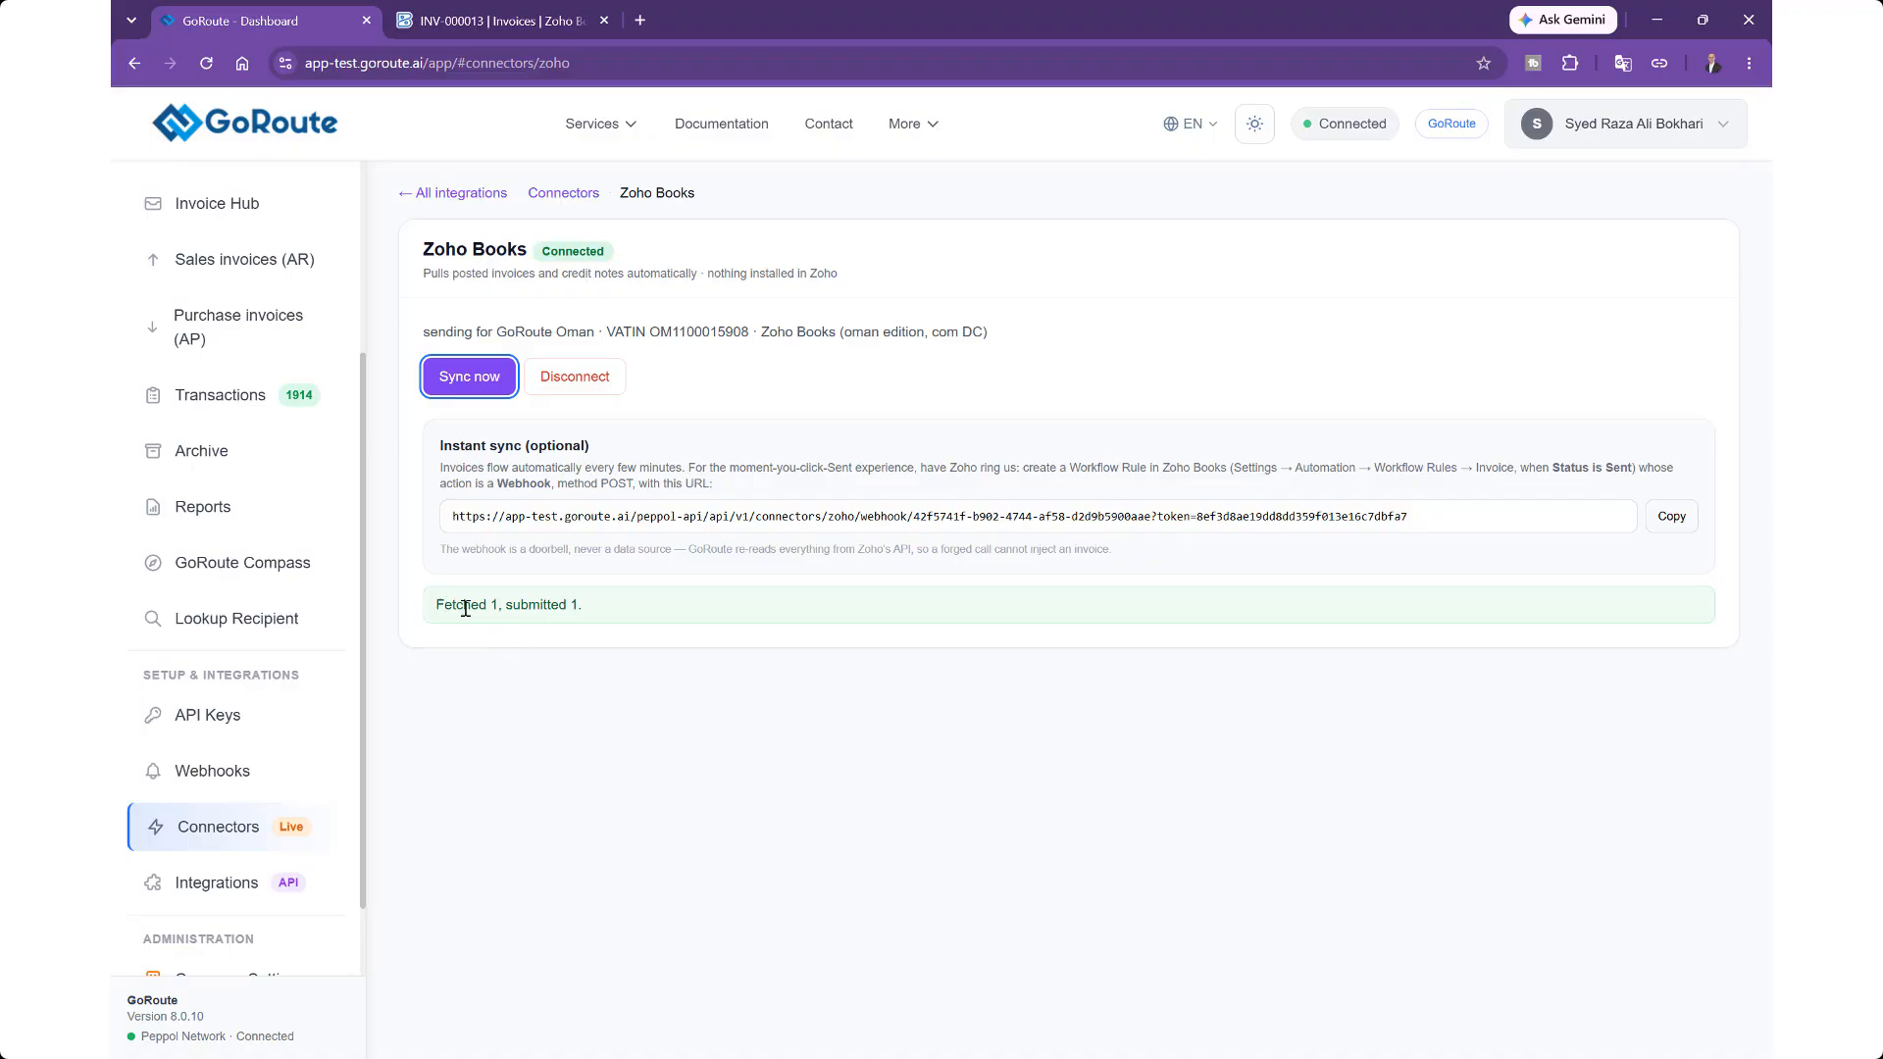
Step: Open the transaction details of INV-000013 from the transactions list and preview its invoice document
left_click(245, 396)
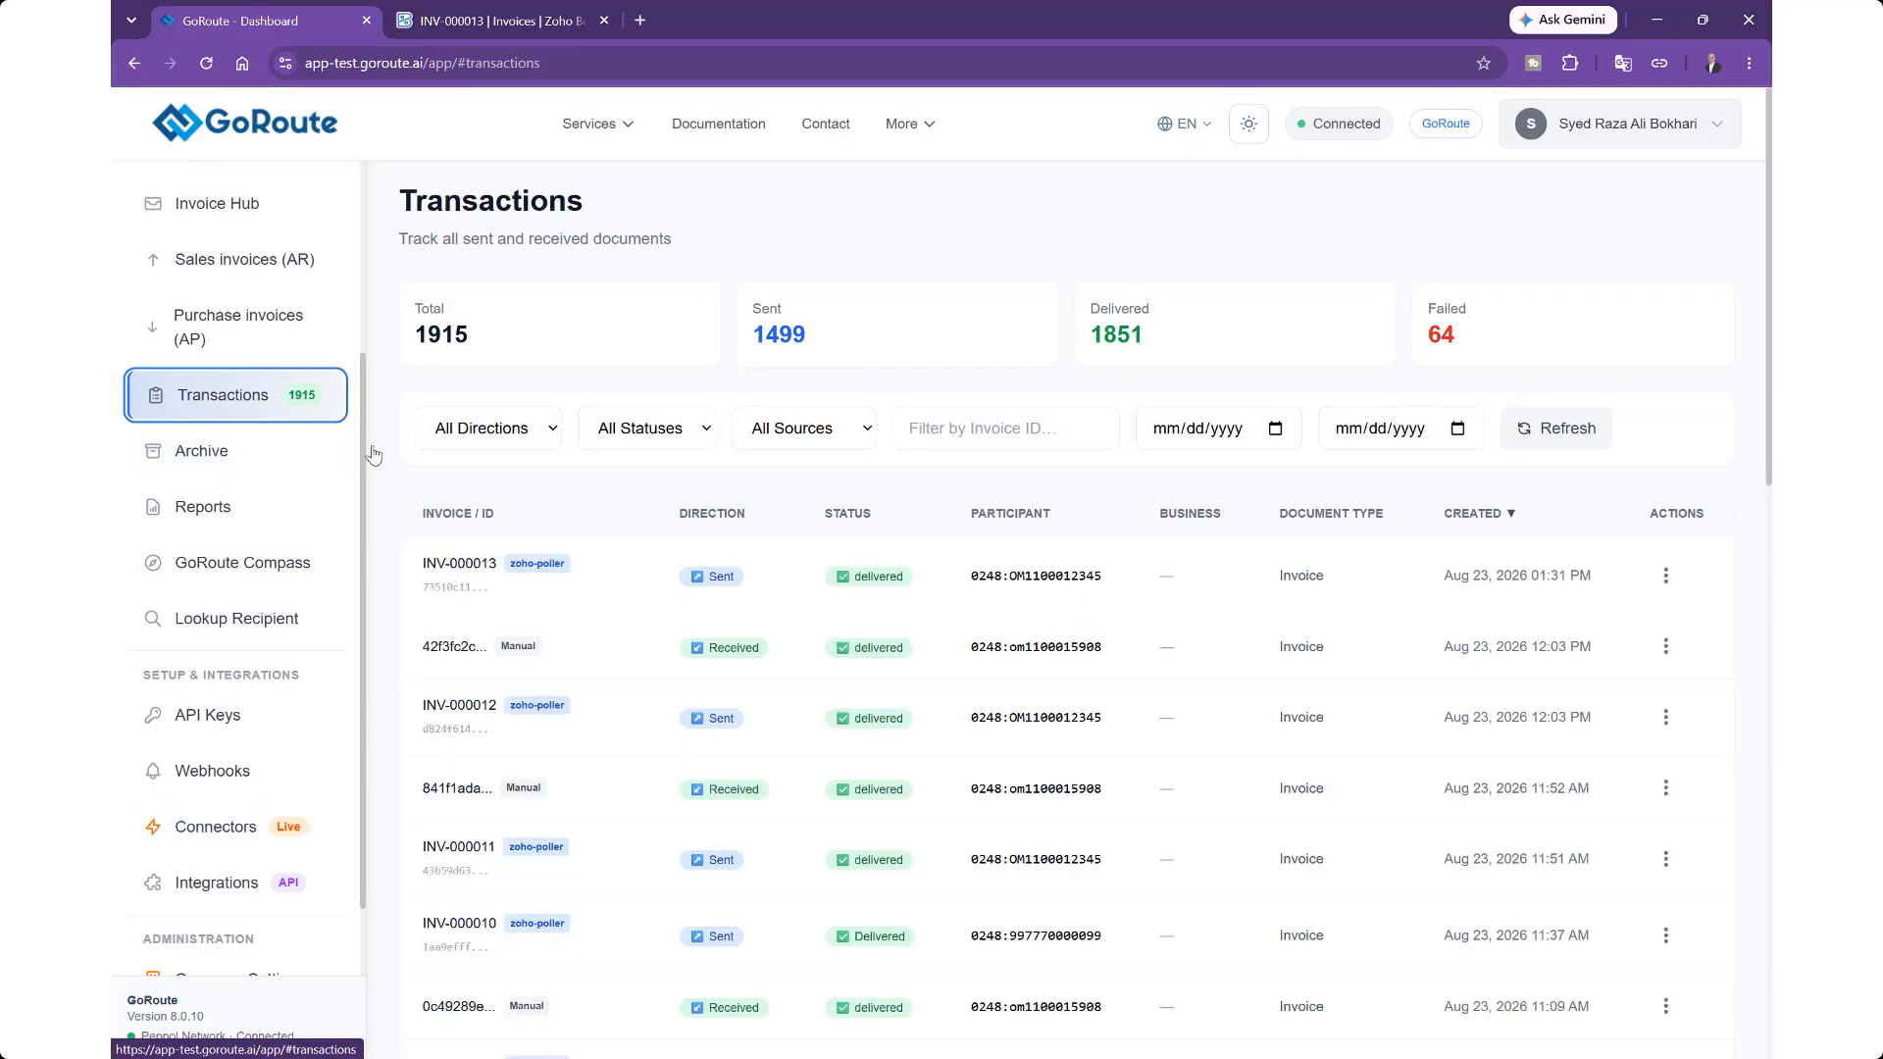
left_click(999, 580)
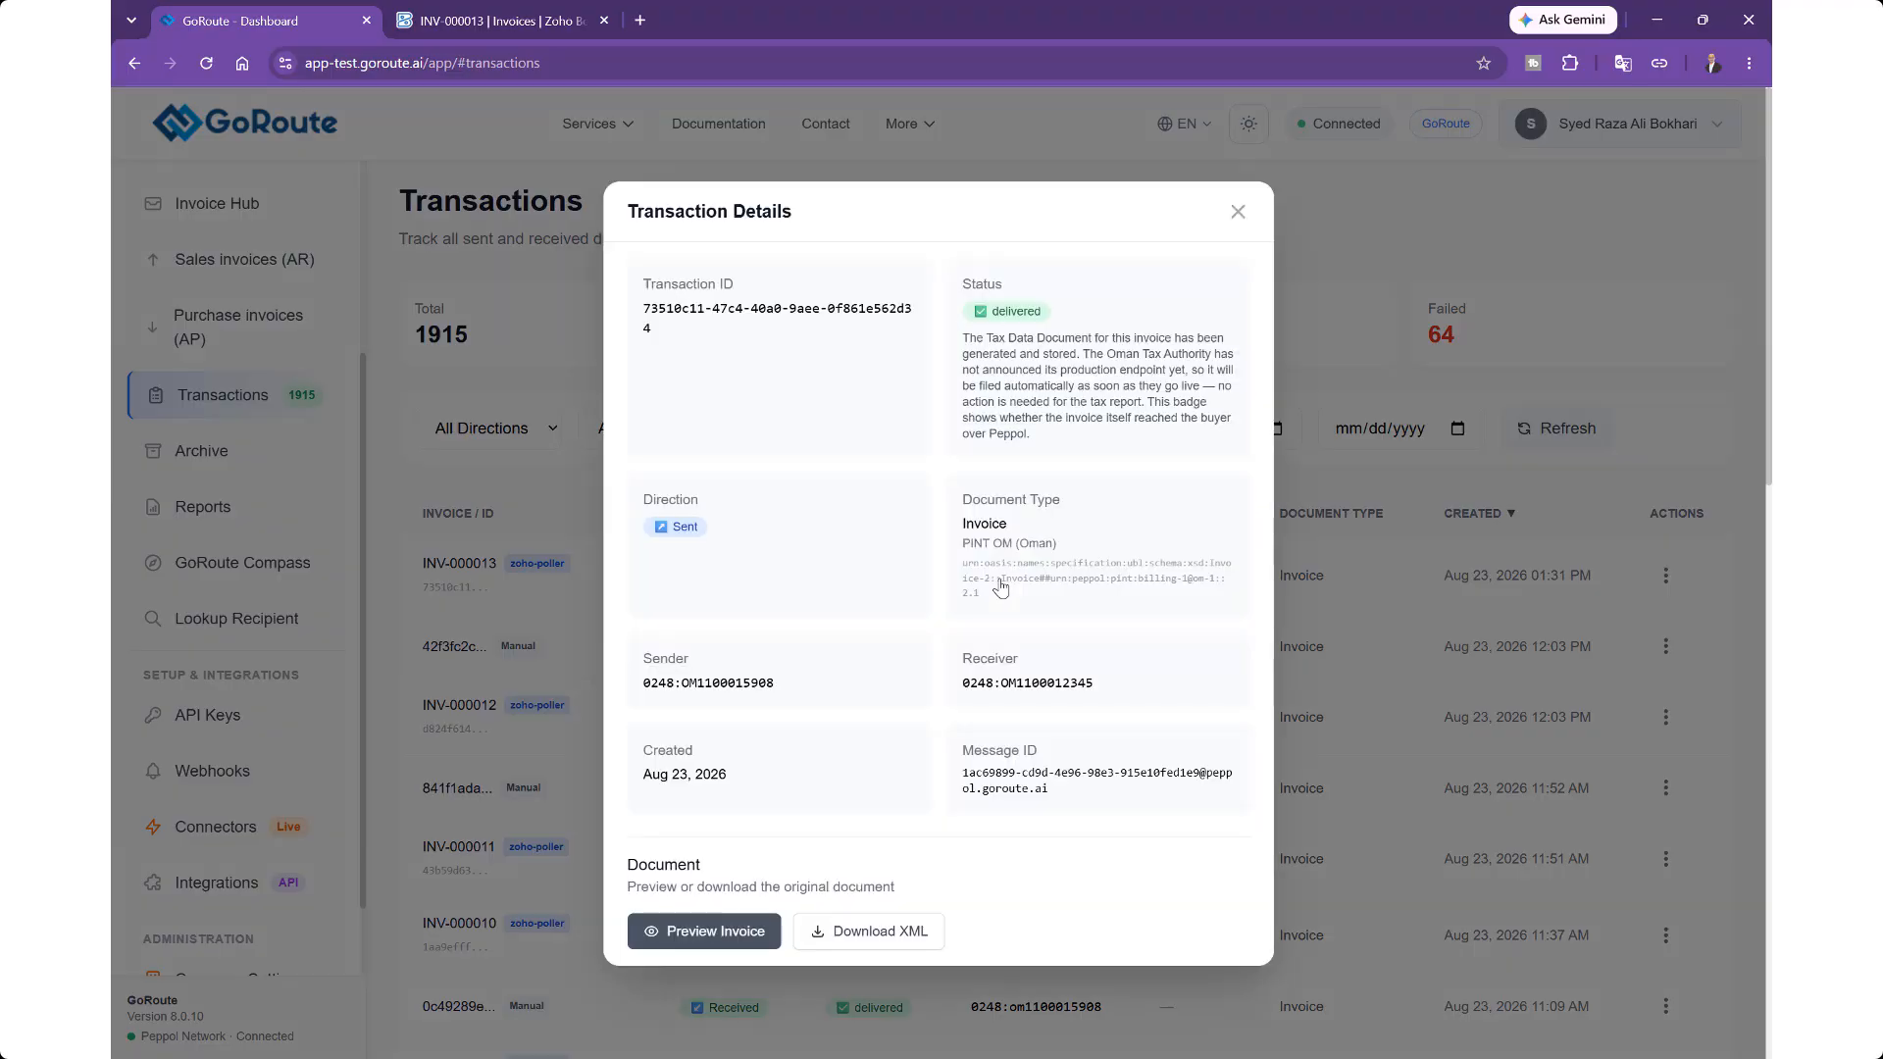
left_click(755, 931)
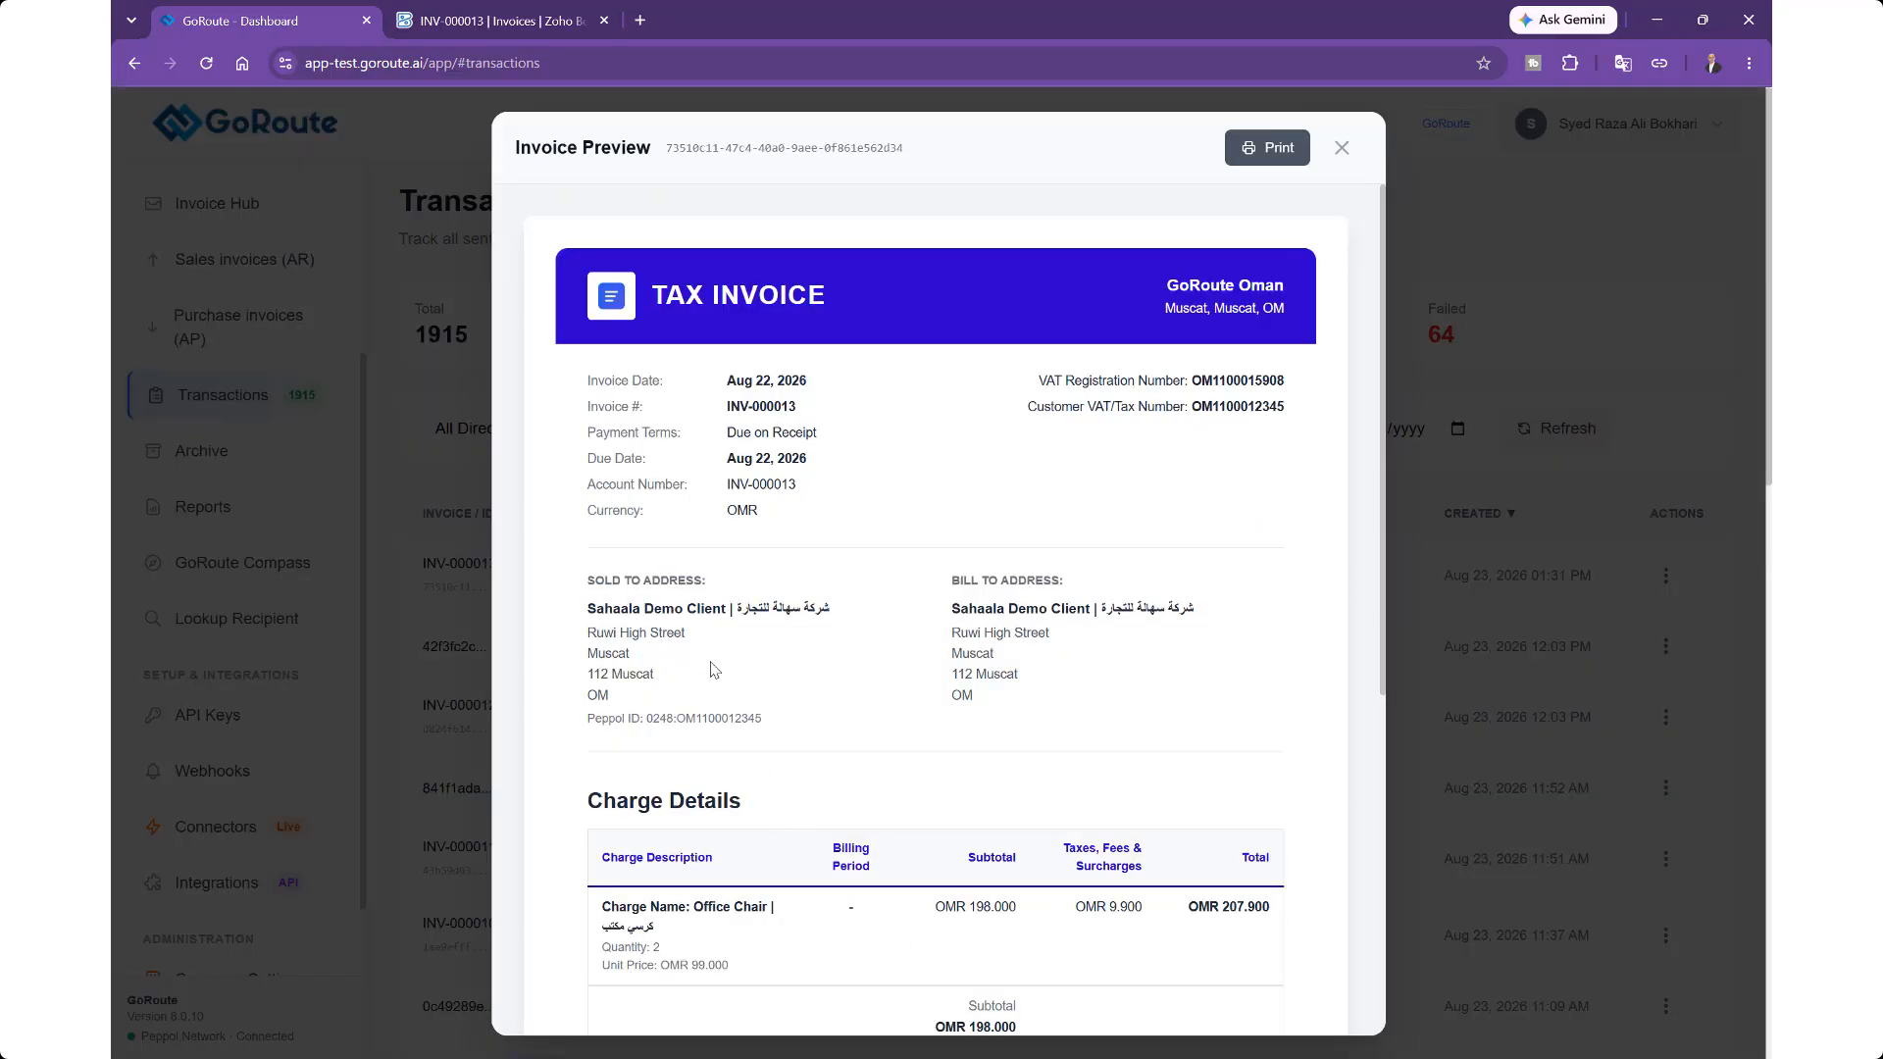
Step: Examine the previewed invoice's header, addresses, Office Chair charge and VAT details, and close the preview and transaction details
scroll(713, 671, "down", 3)
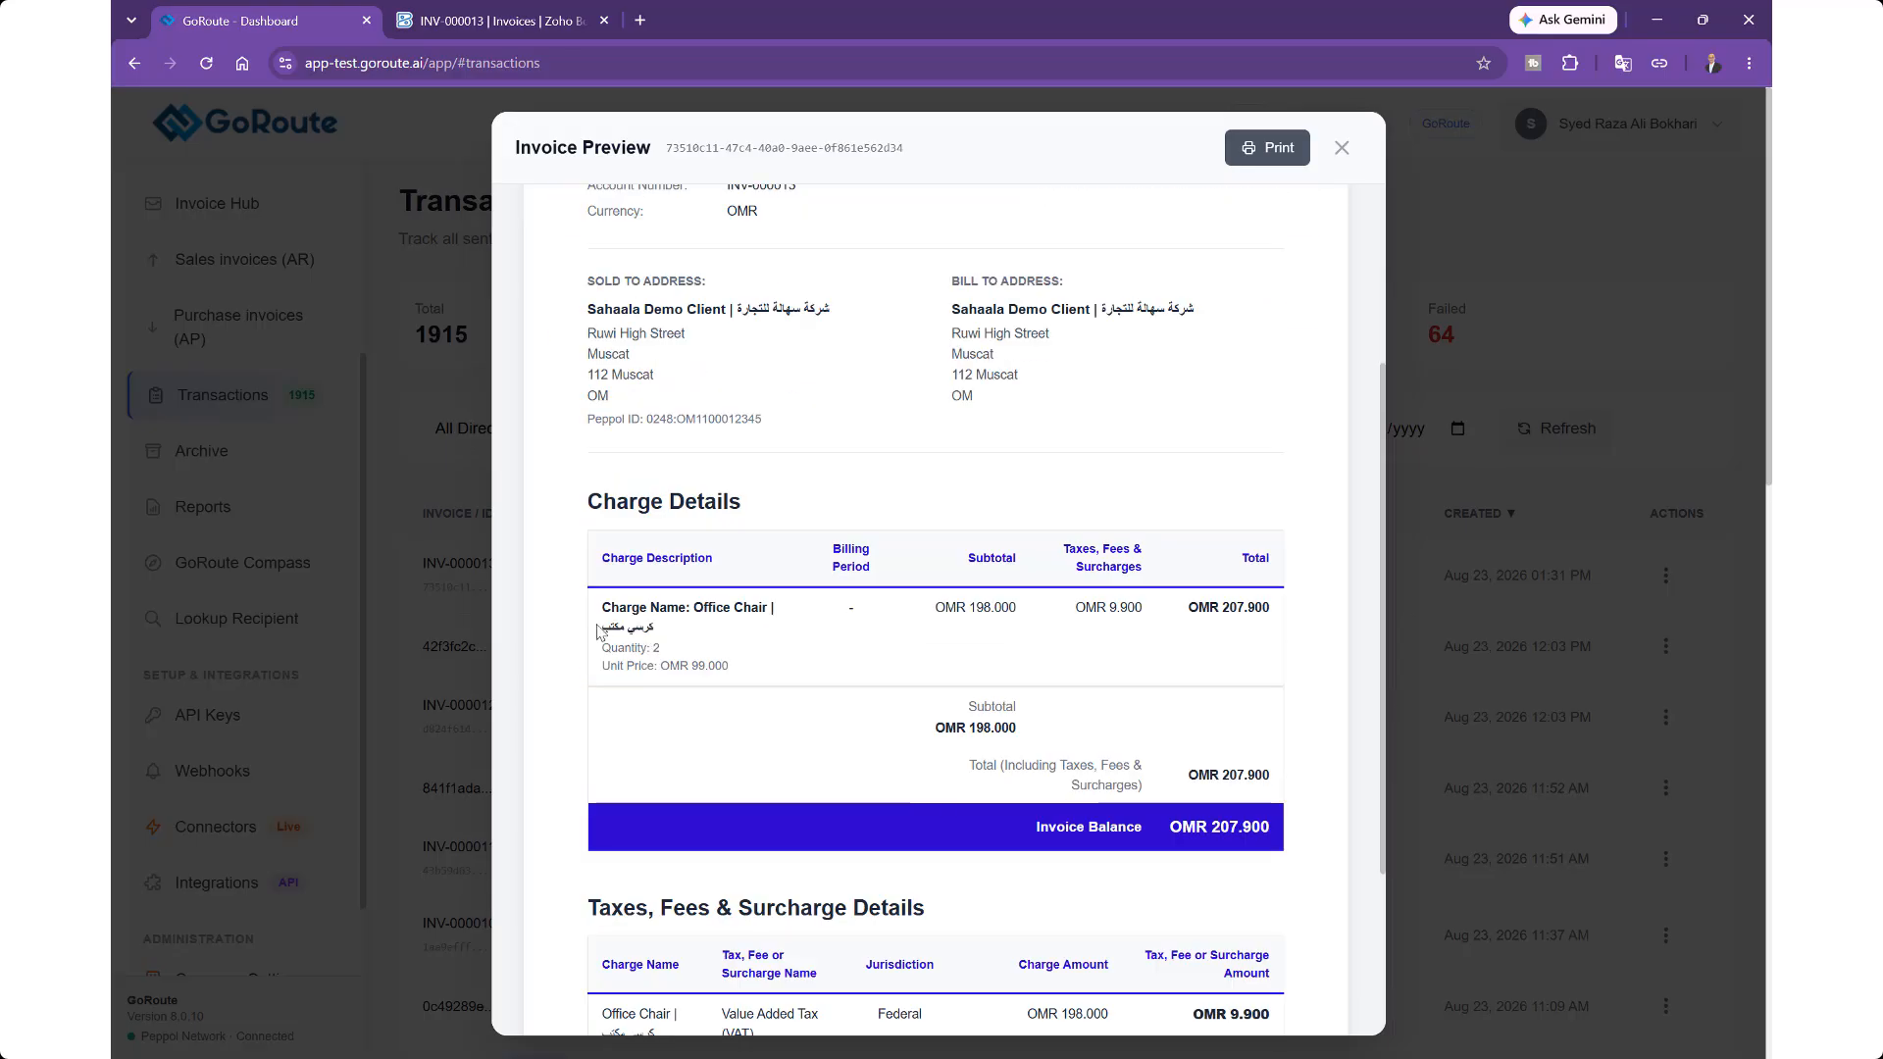
left_click_drag(601, 609, 857, 630)
left_click(799, 644)
scroll(798, 643, "up", 2)
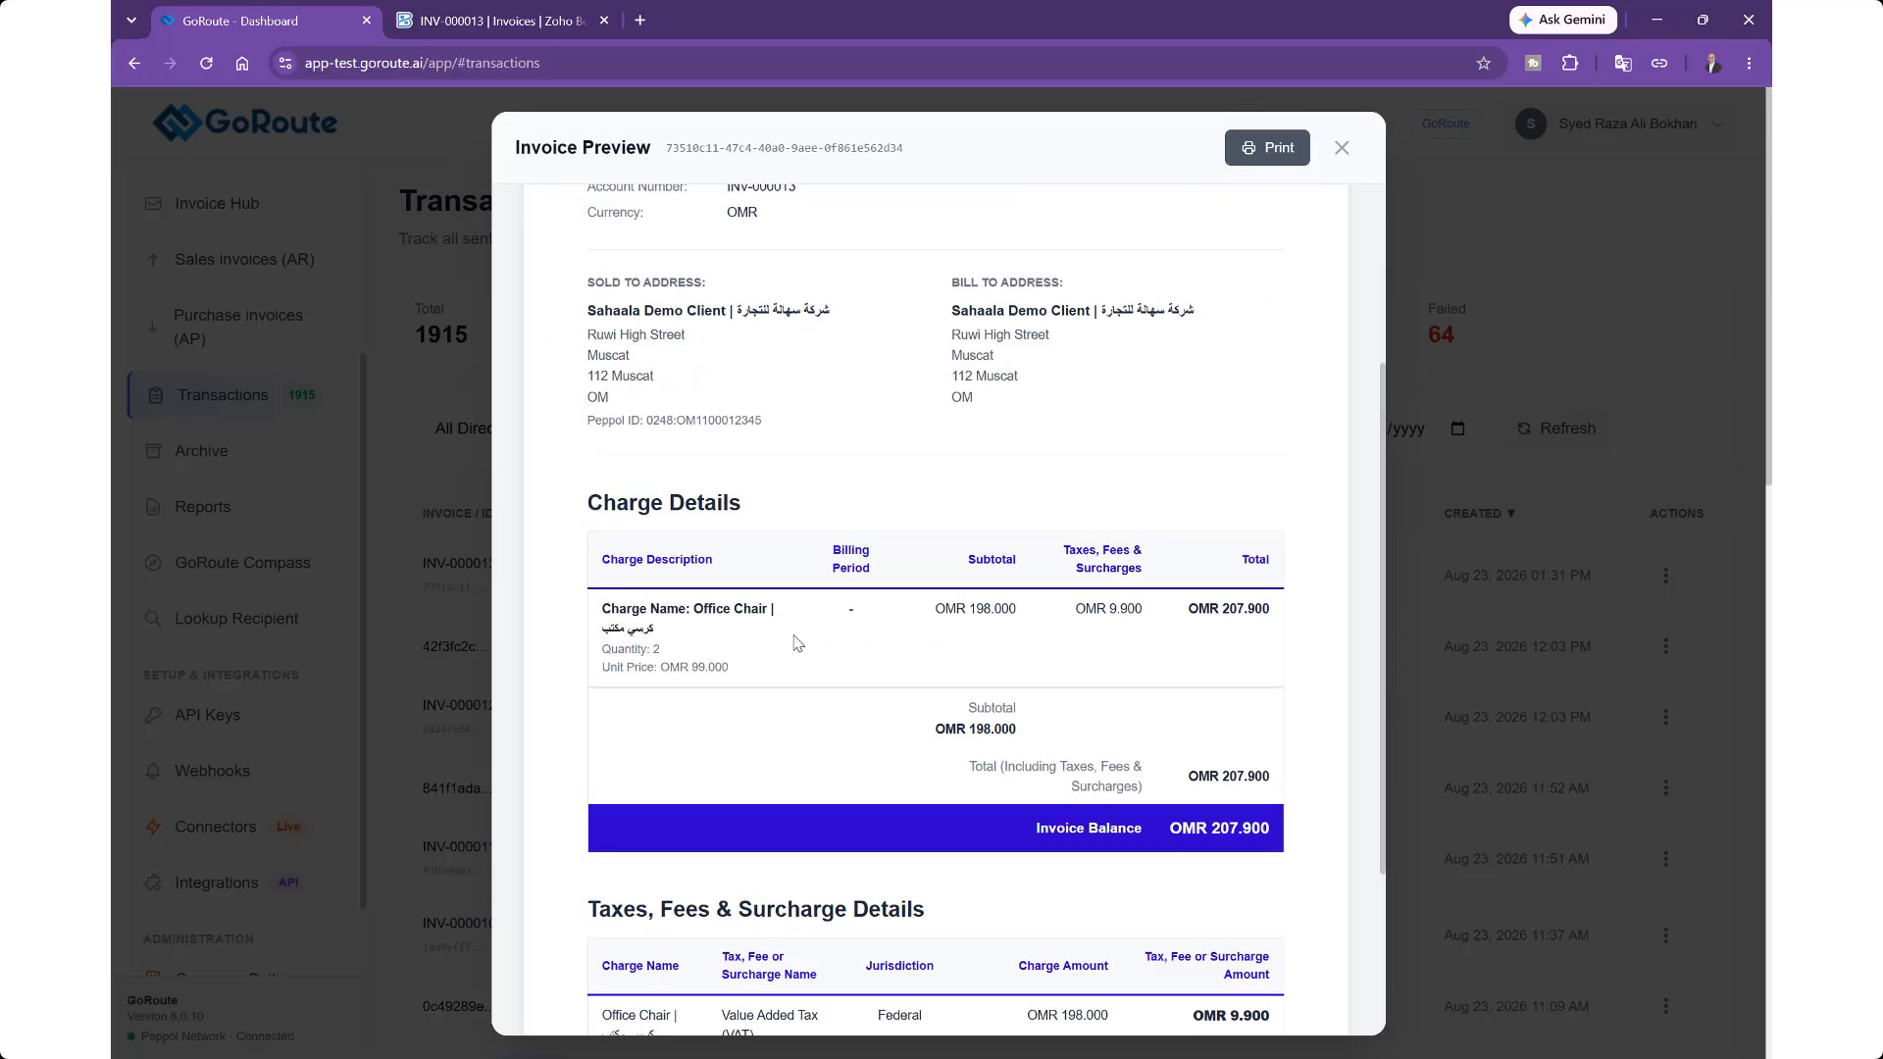
scroll(799, 644, "down", 5)
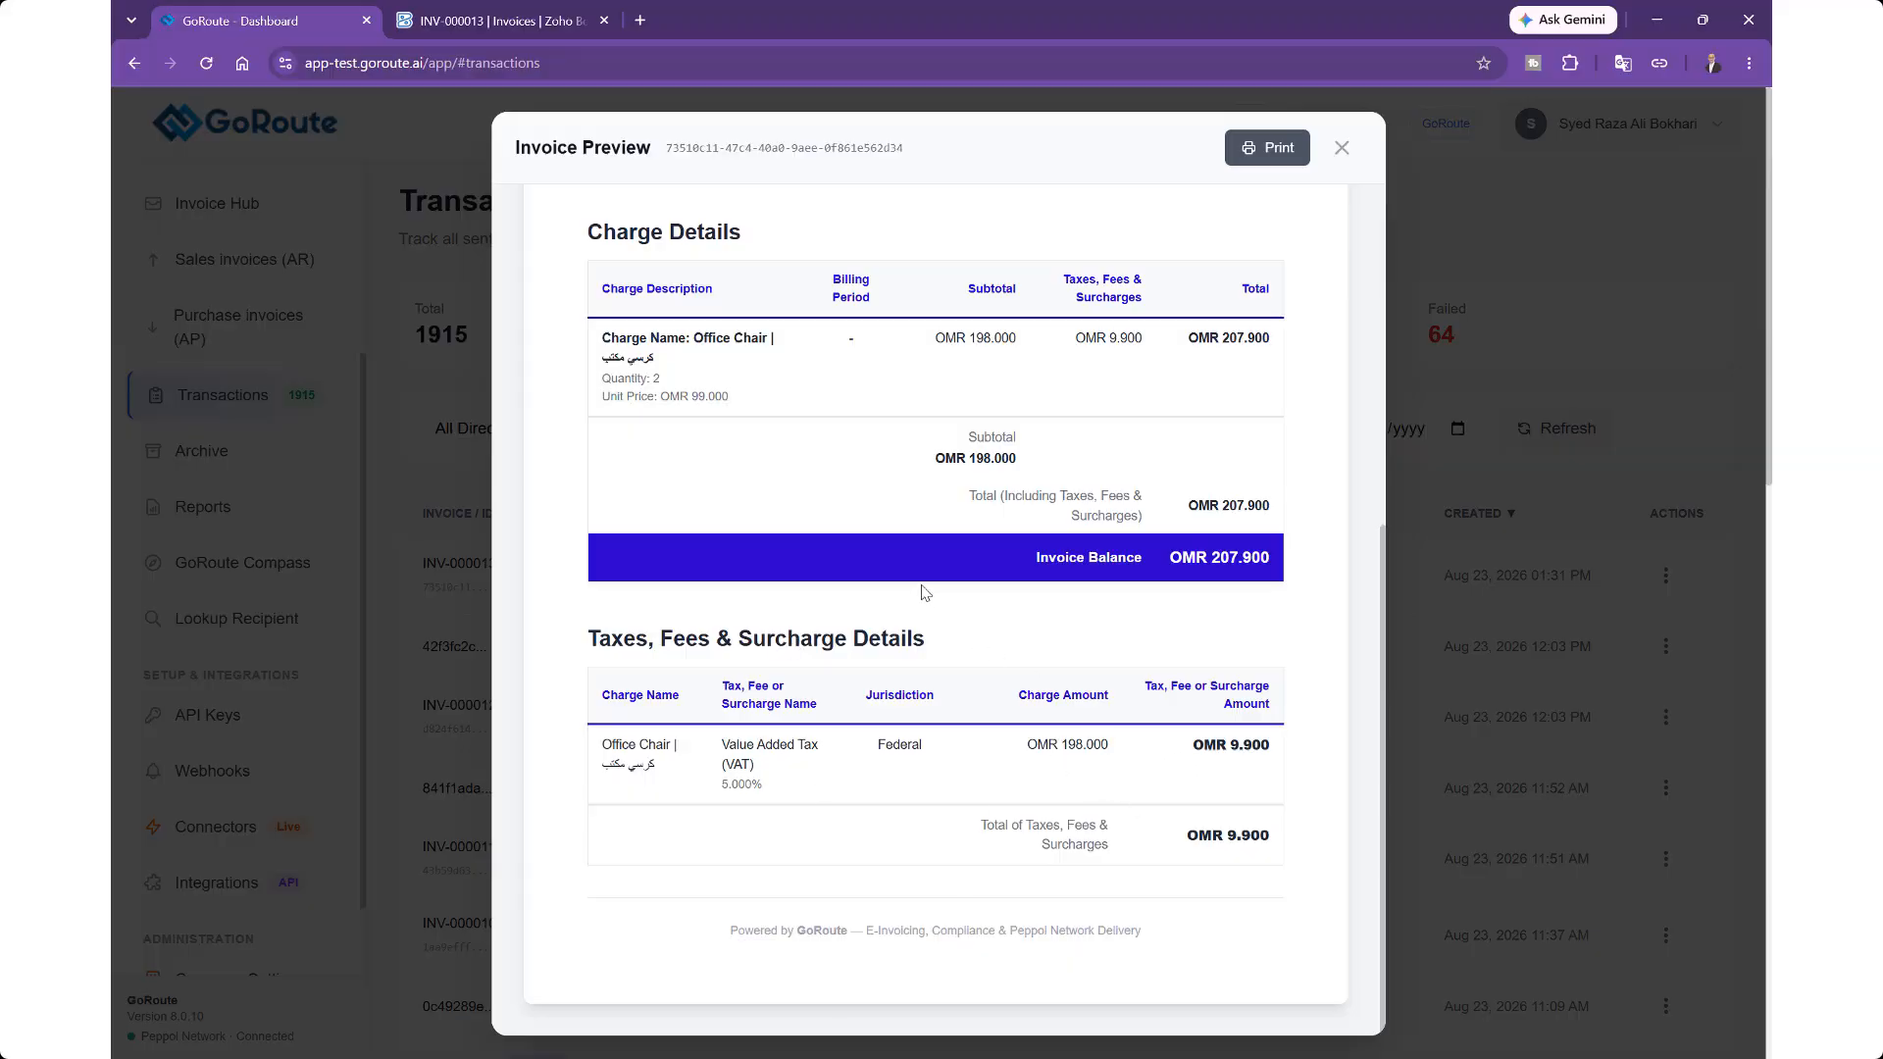
scroll(912, 554, "up", 5)
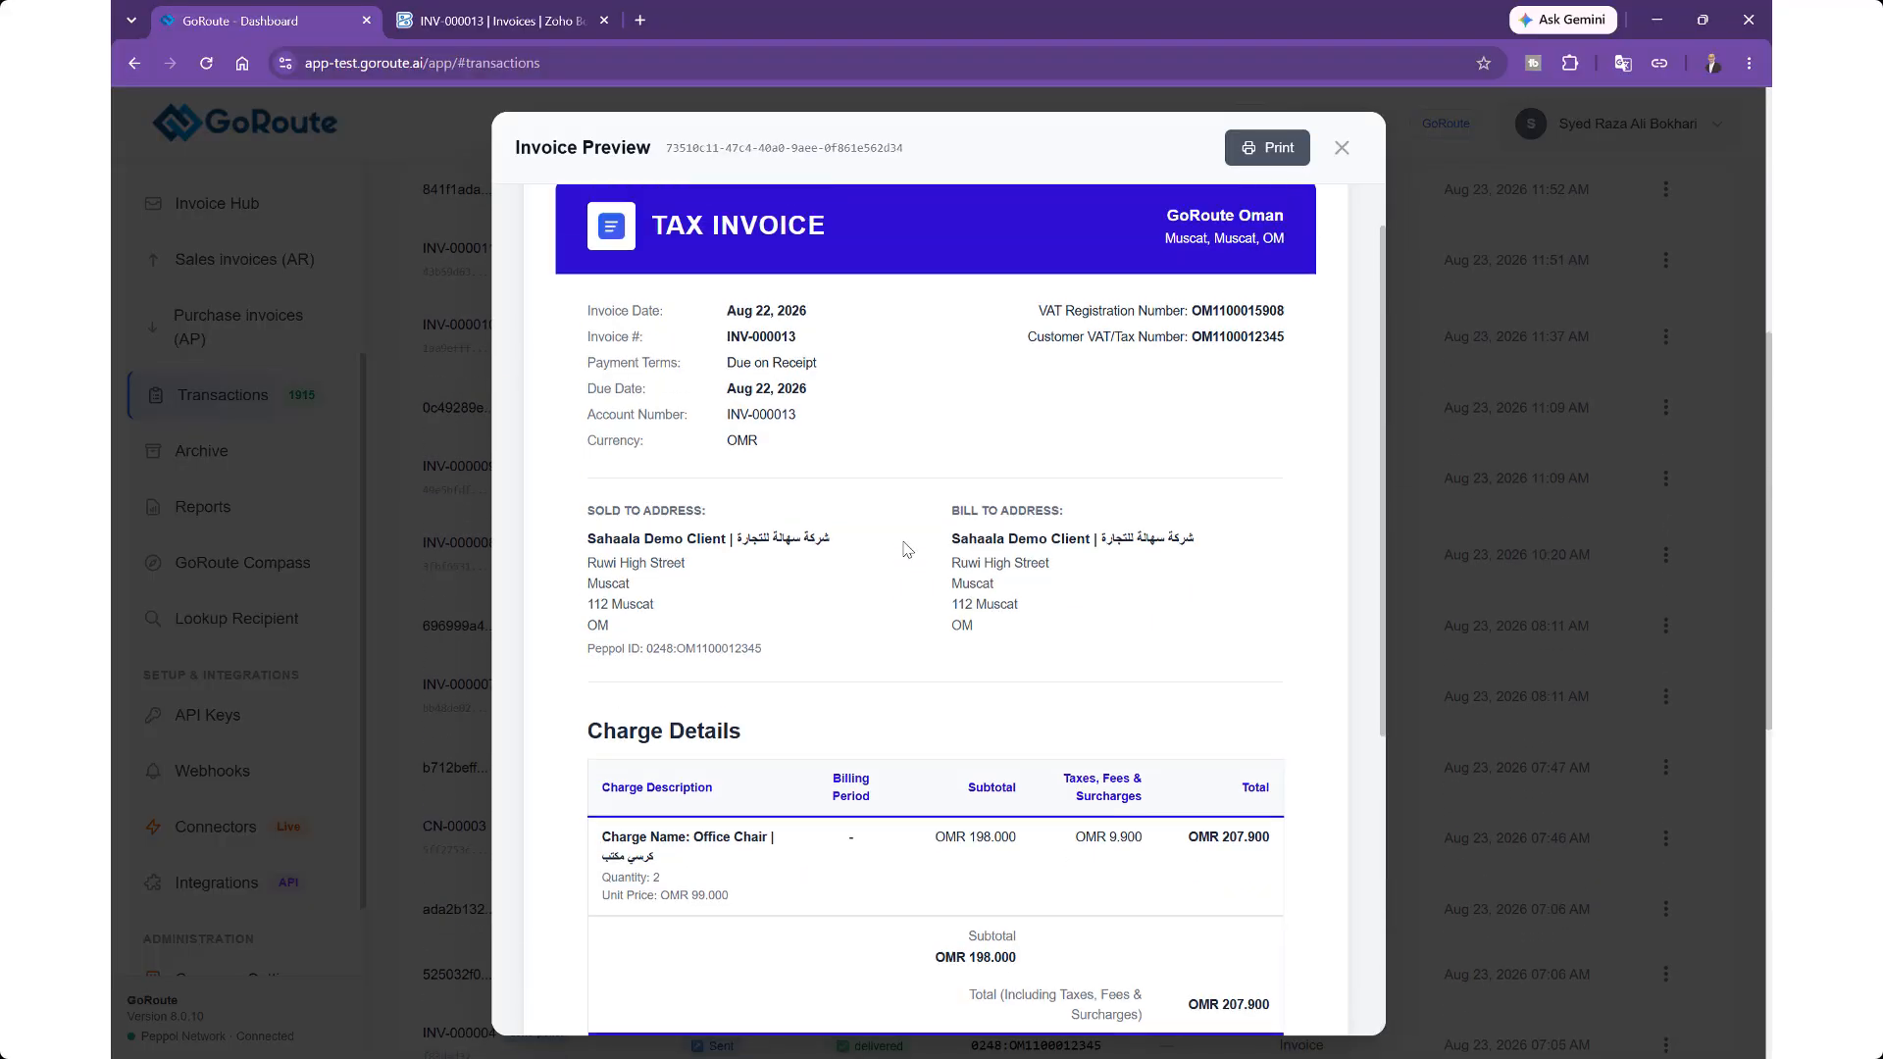
scroll(908, 551, "down", 3)
scroll(907, 550, "down", 2)
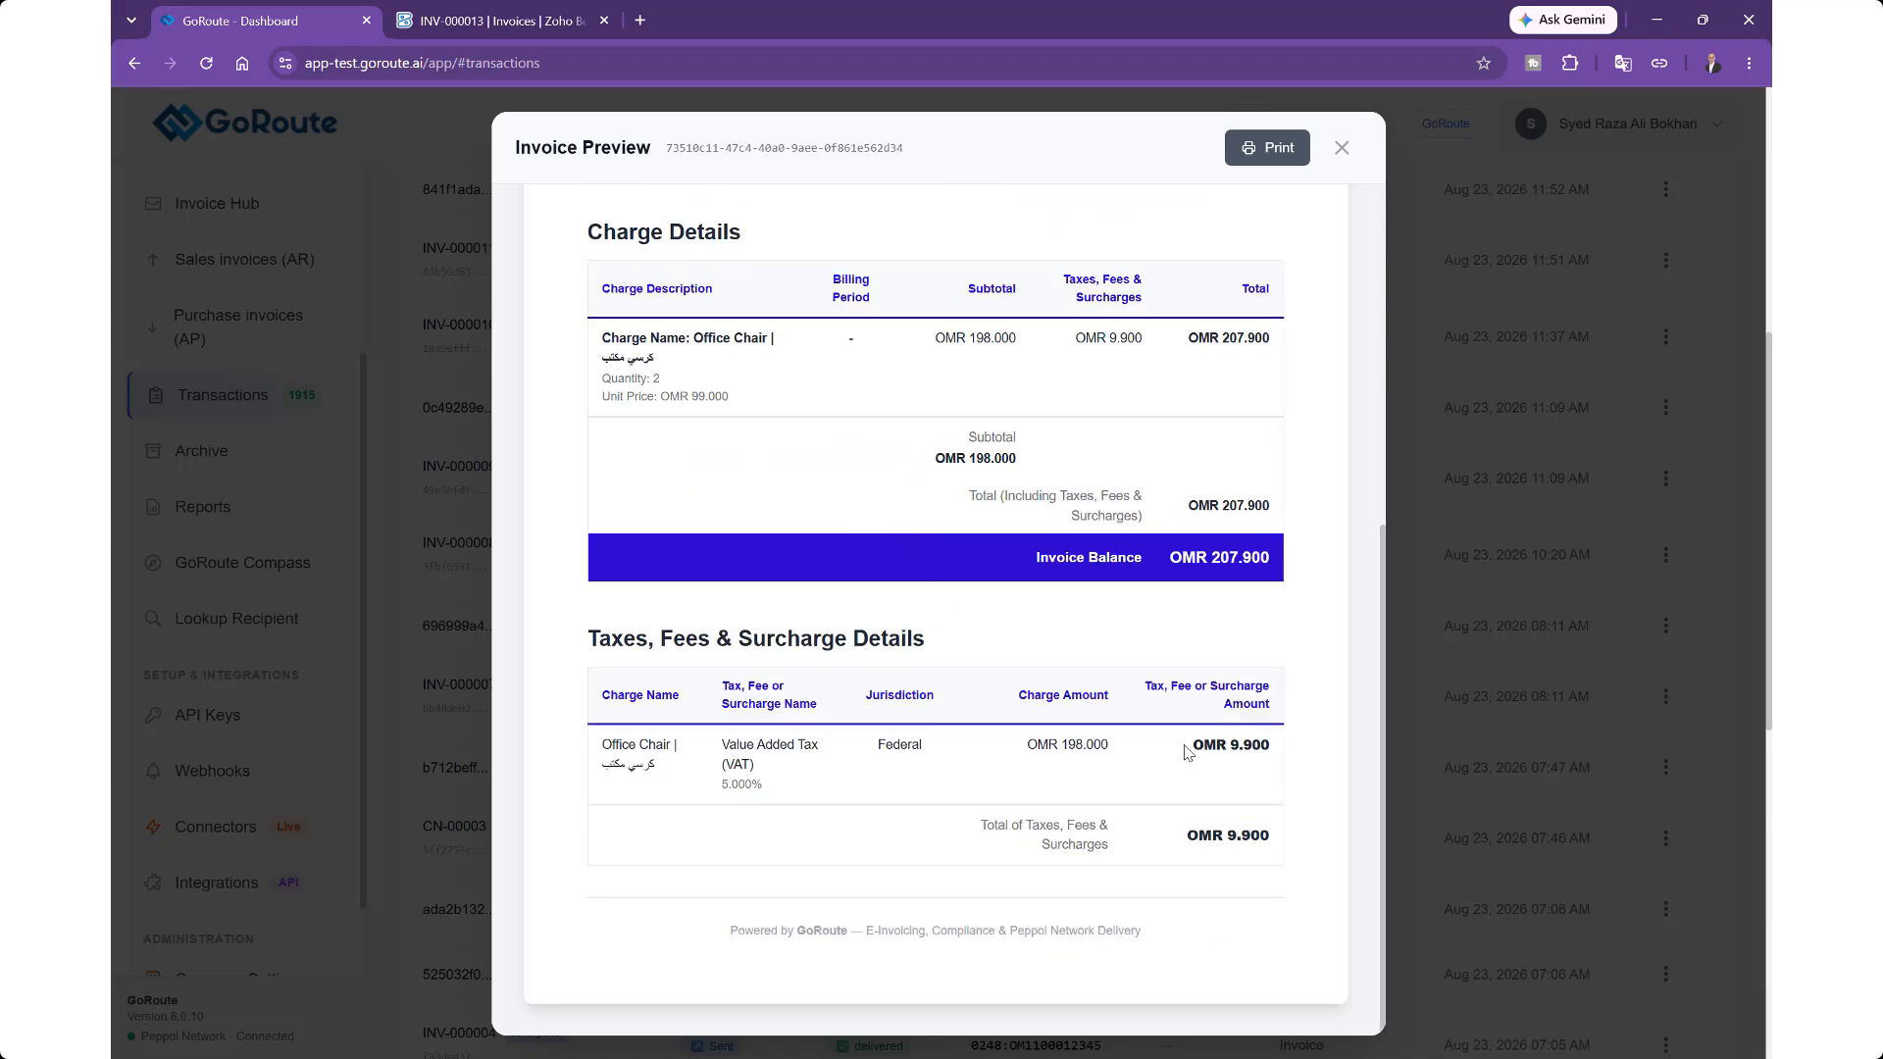
left_click_drag(1187, 752, 1271, 746)
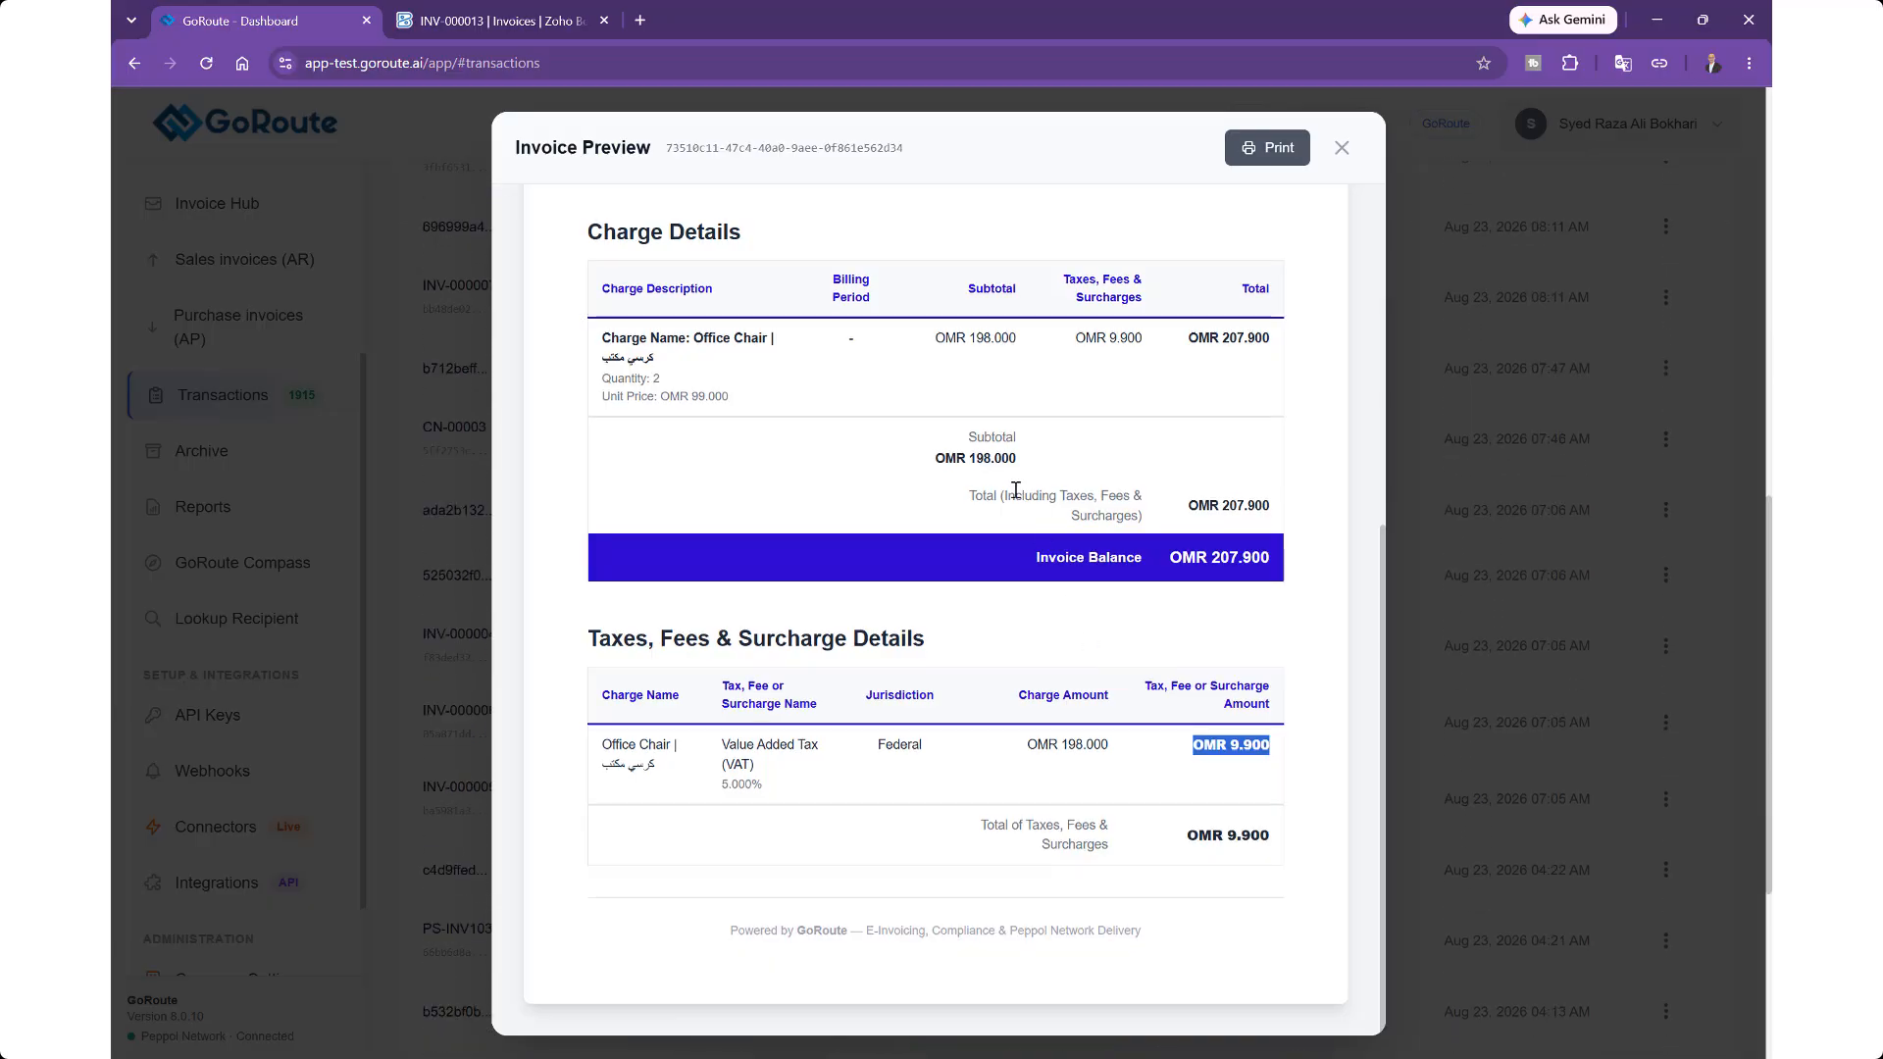
scroll(1015, 491, "up", 6)
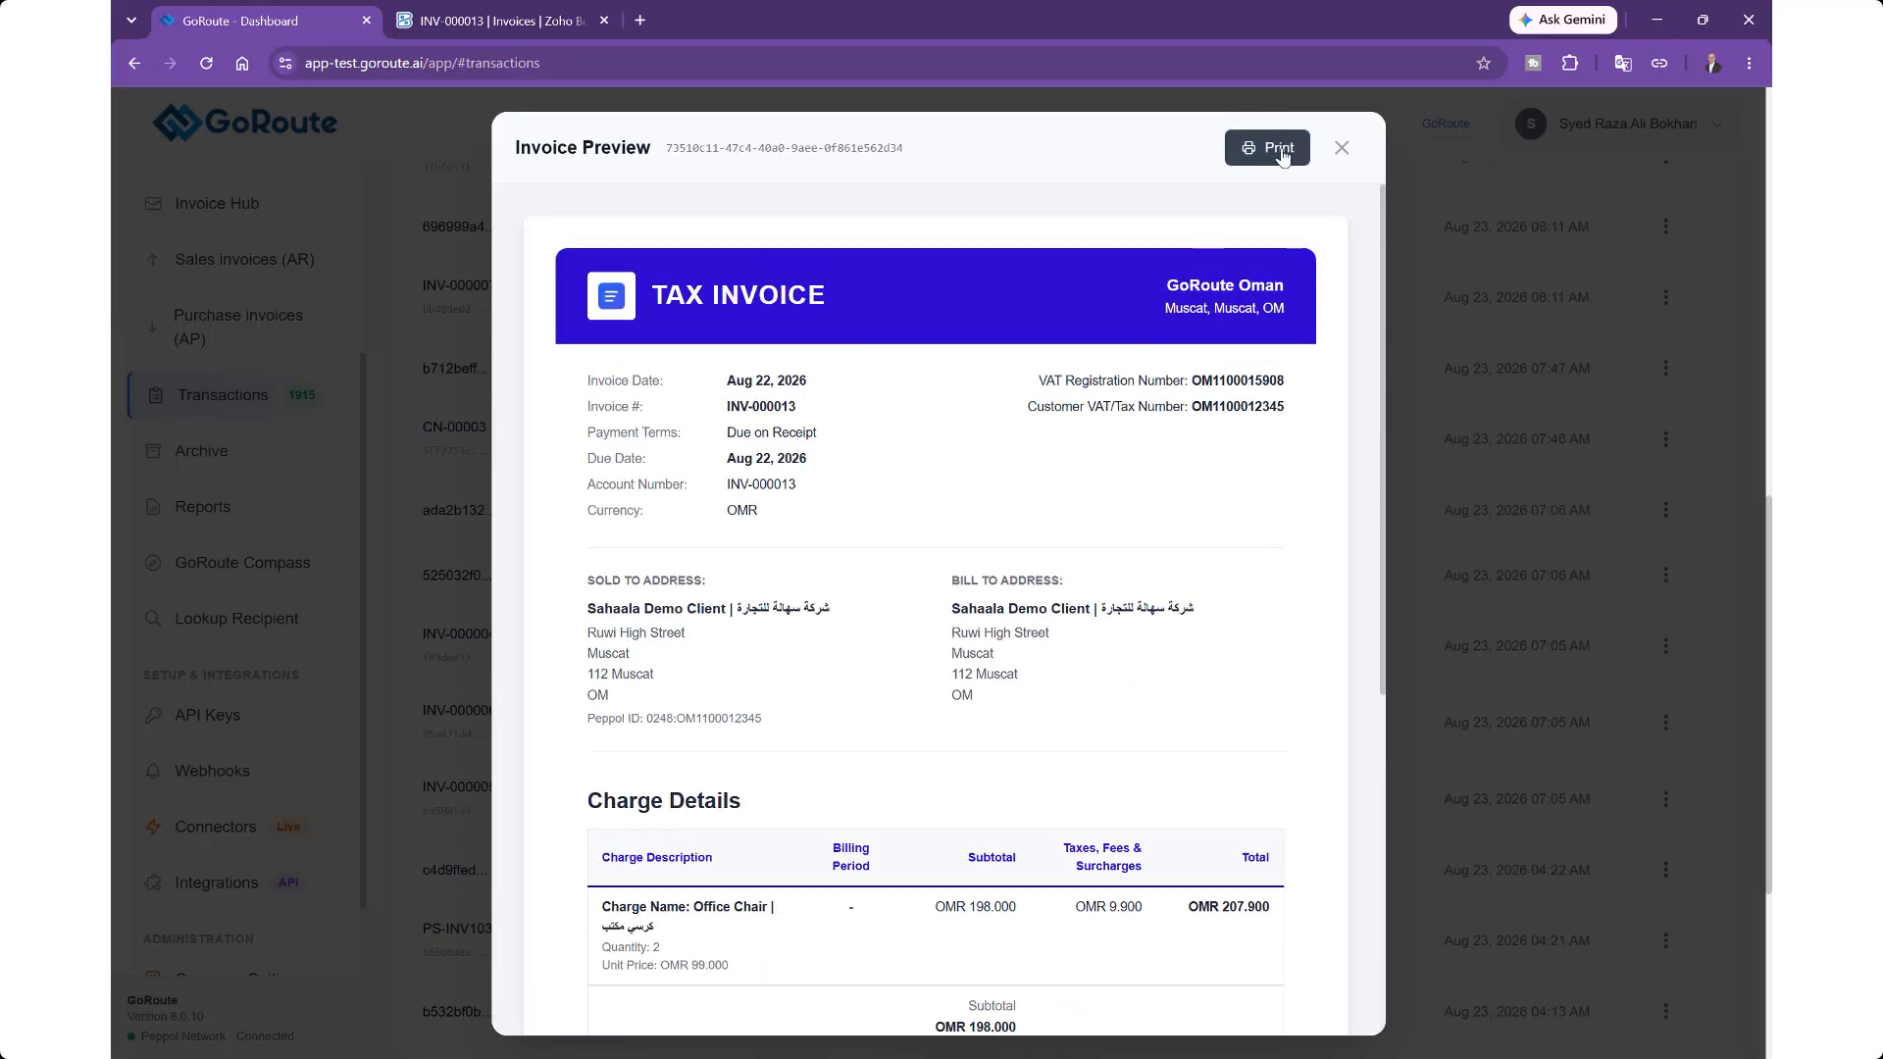
left_click(1342, 149)
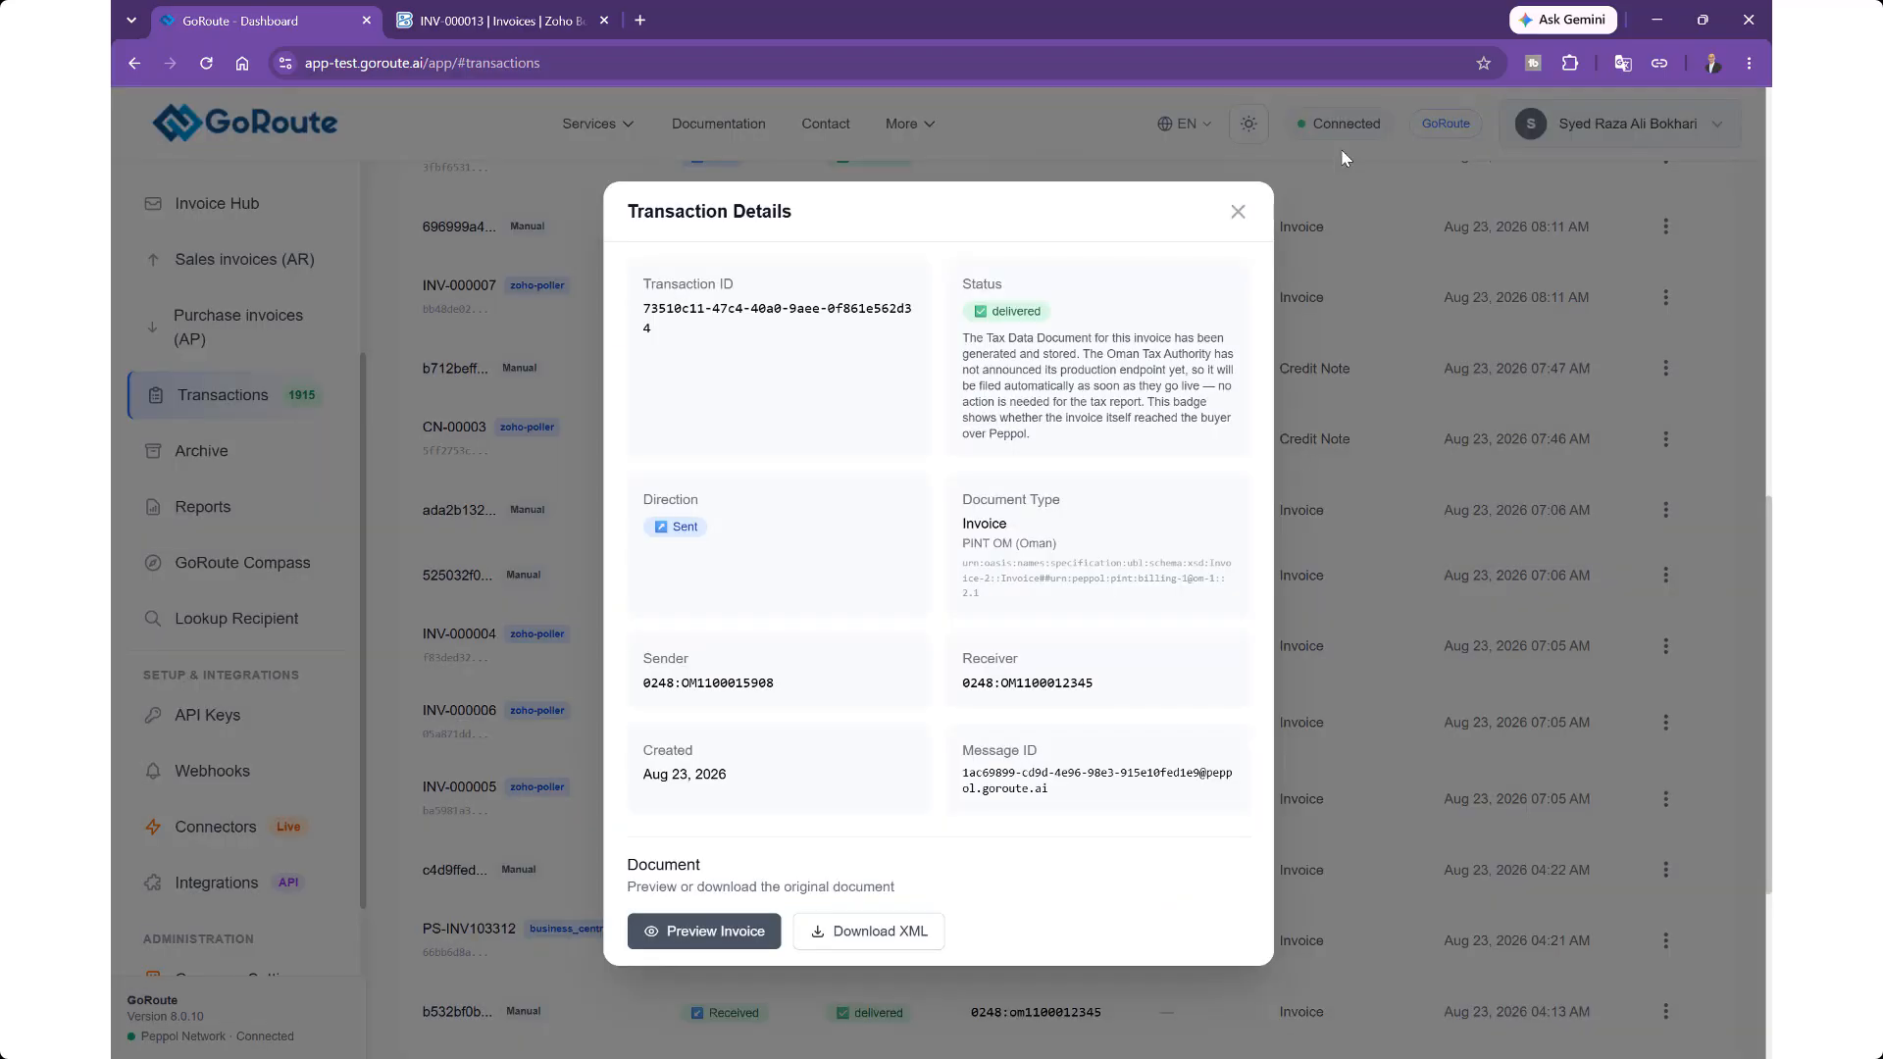
left_click(1238, 212)
Step: Look over the transactions list, preview INV-000013 from the sales invoices (AR) list, and close its preview and details
scroll(776, 407, "down", 5)
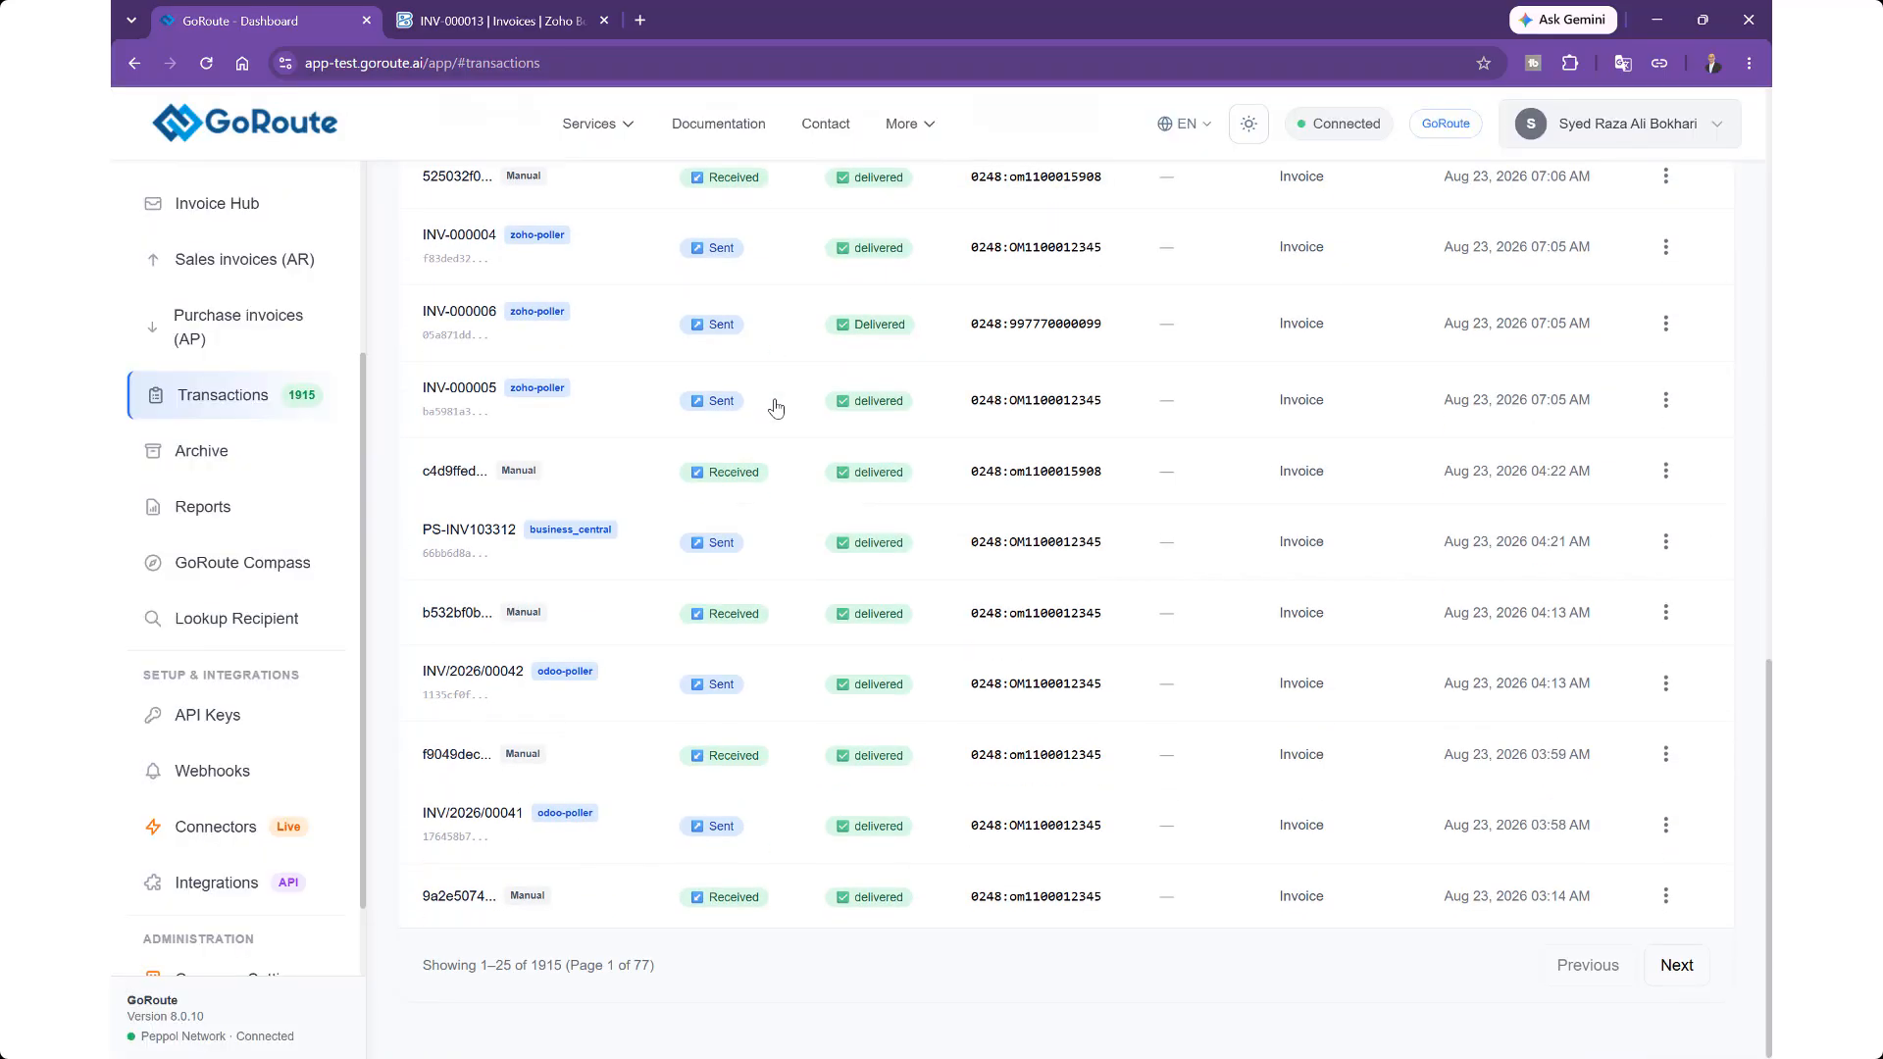
scroll(776, 407, "up", 15)
scroll(770, 407, "up", 1)
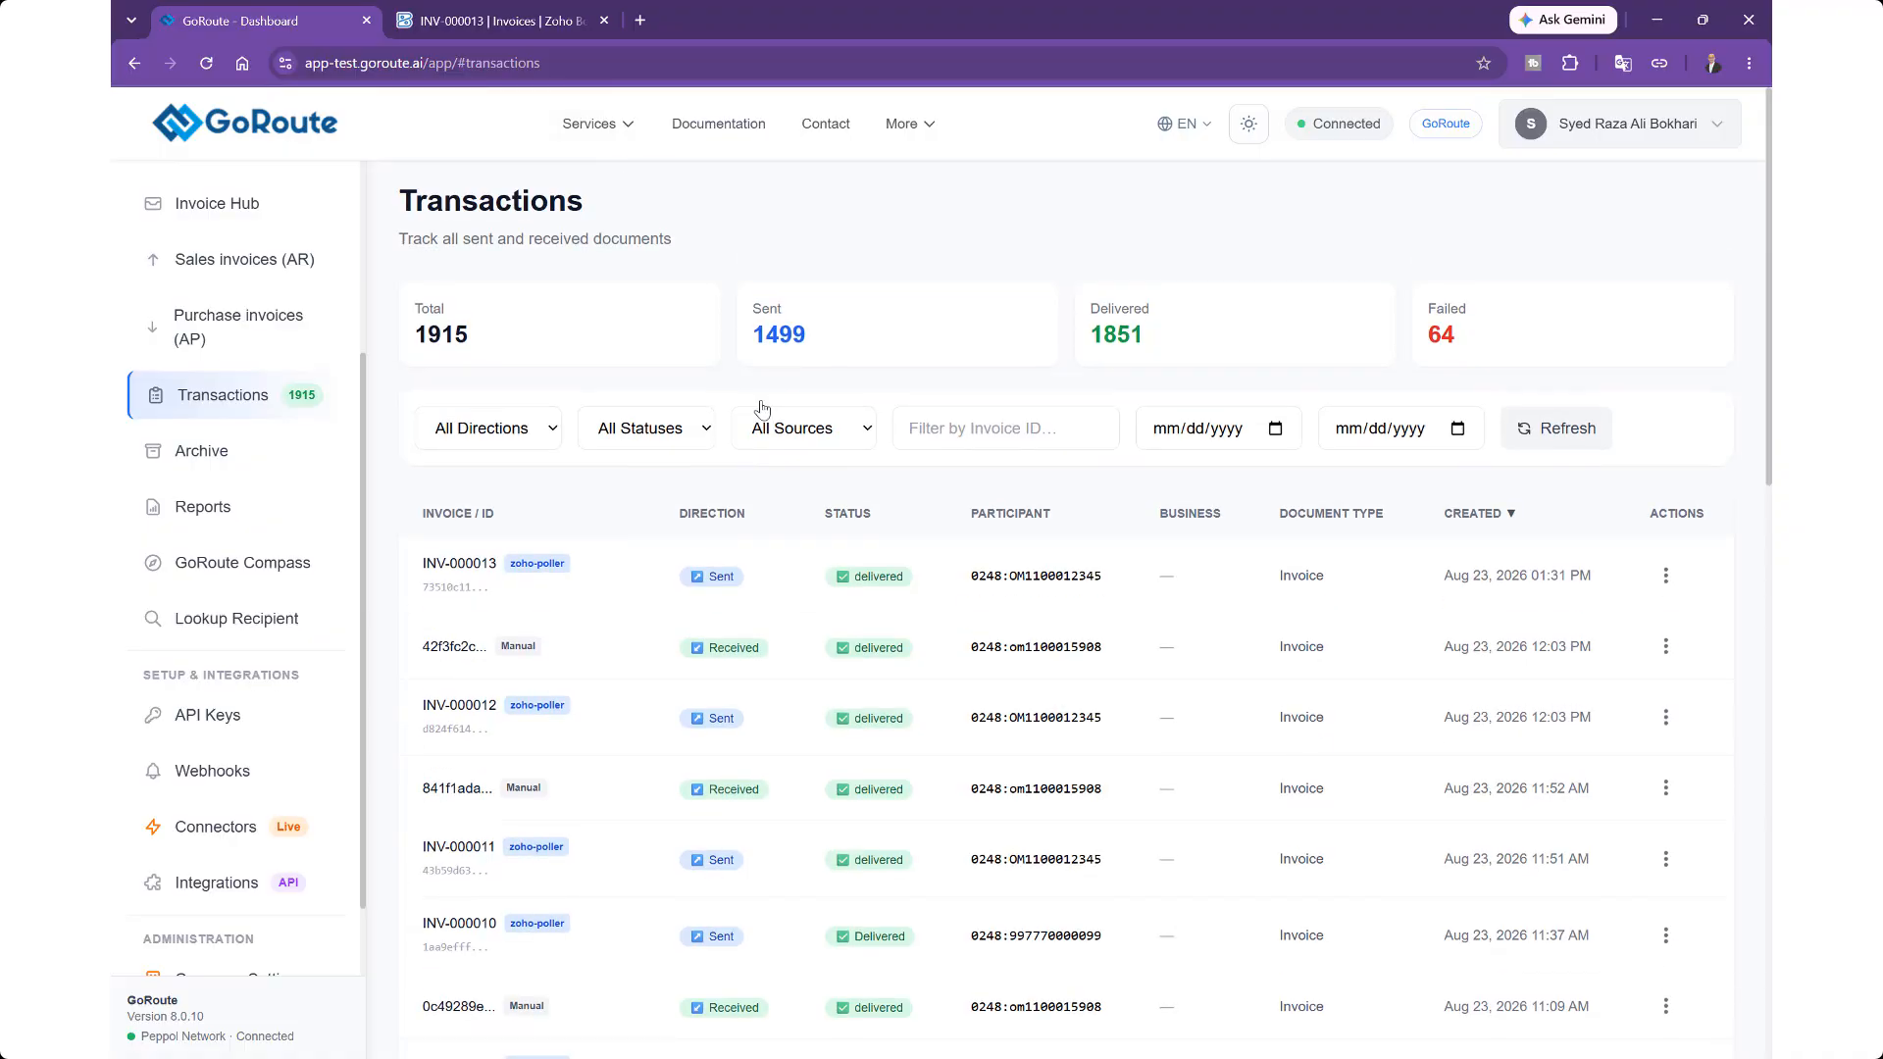
scroll(246, 378, "down", 1)
scroll(244, 358, "up", 3)
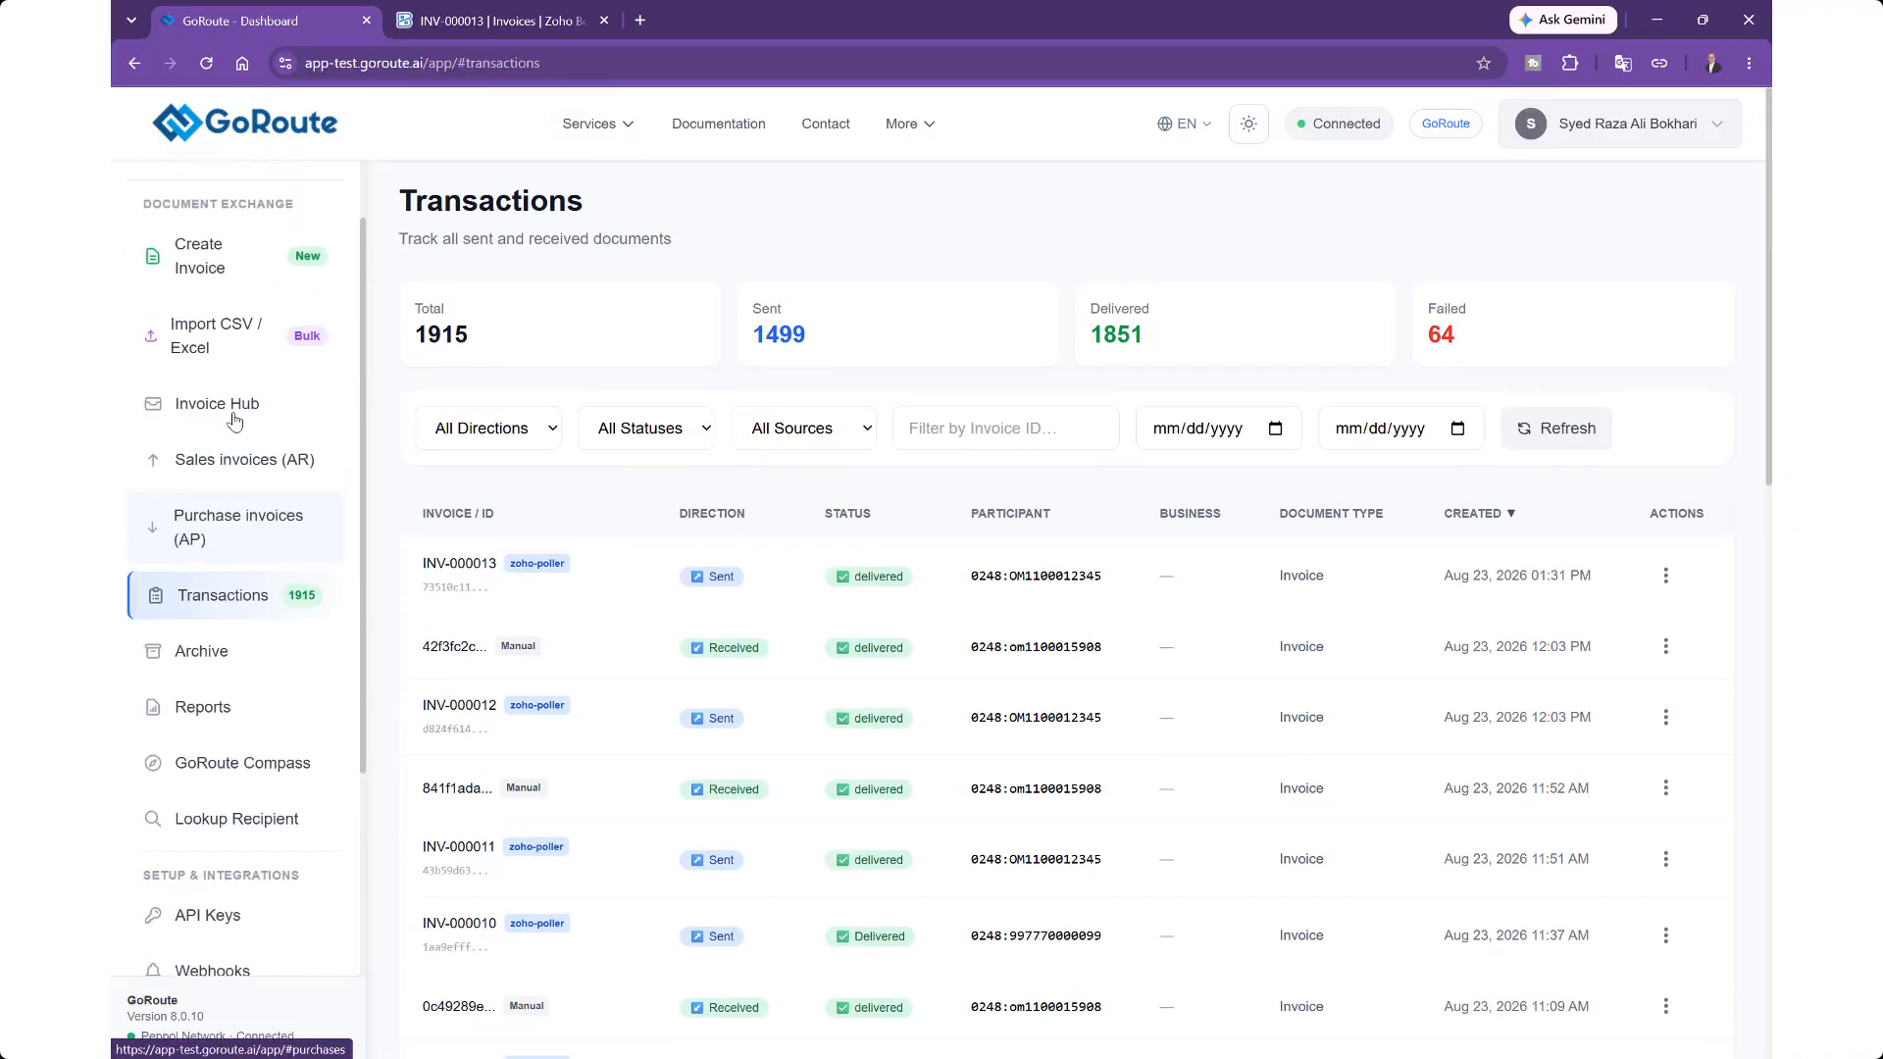
left_click(264, 473)
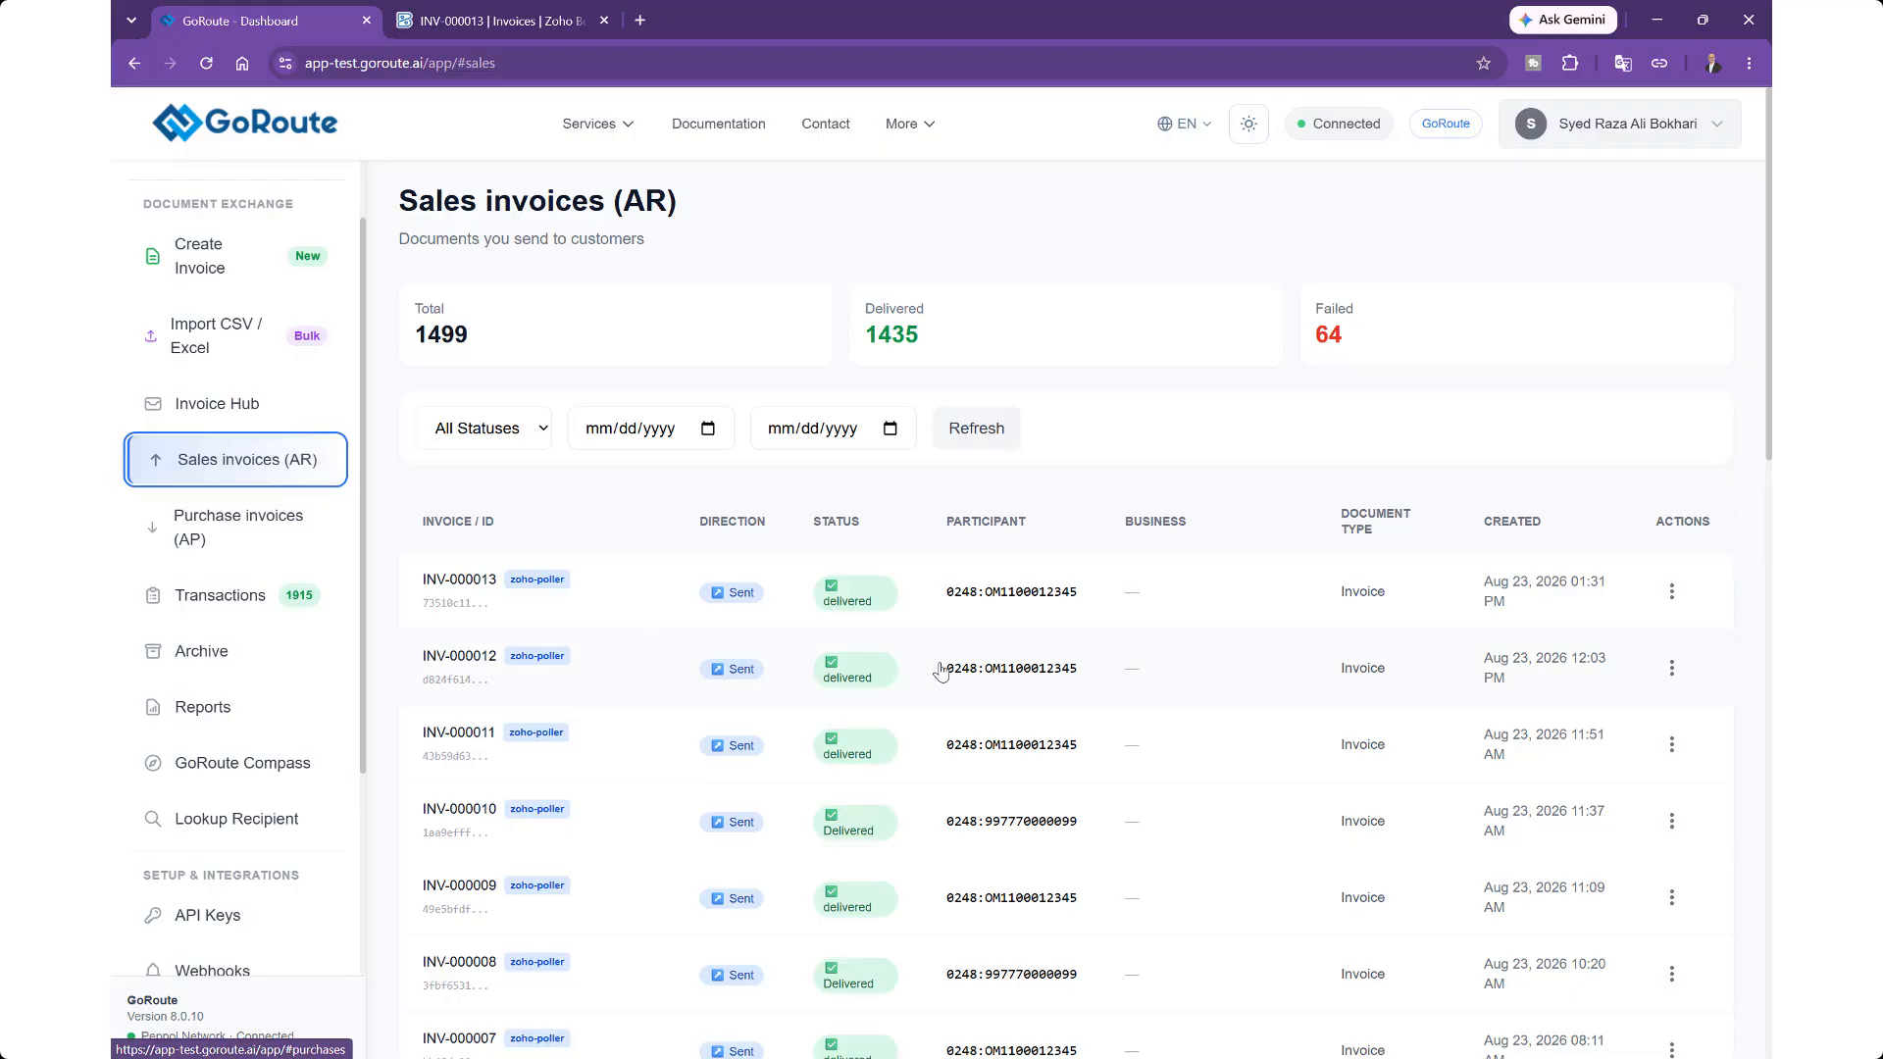
left_click(991, 605)
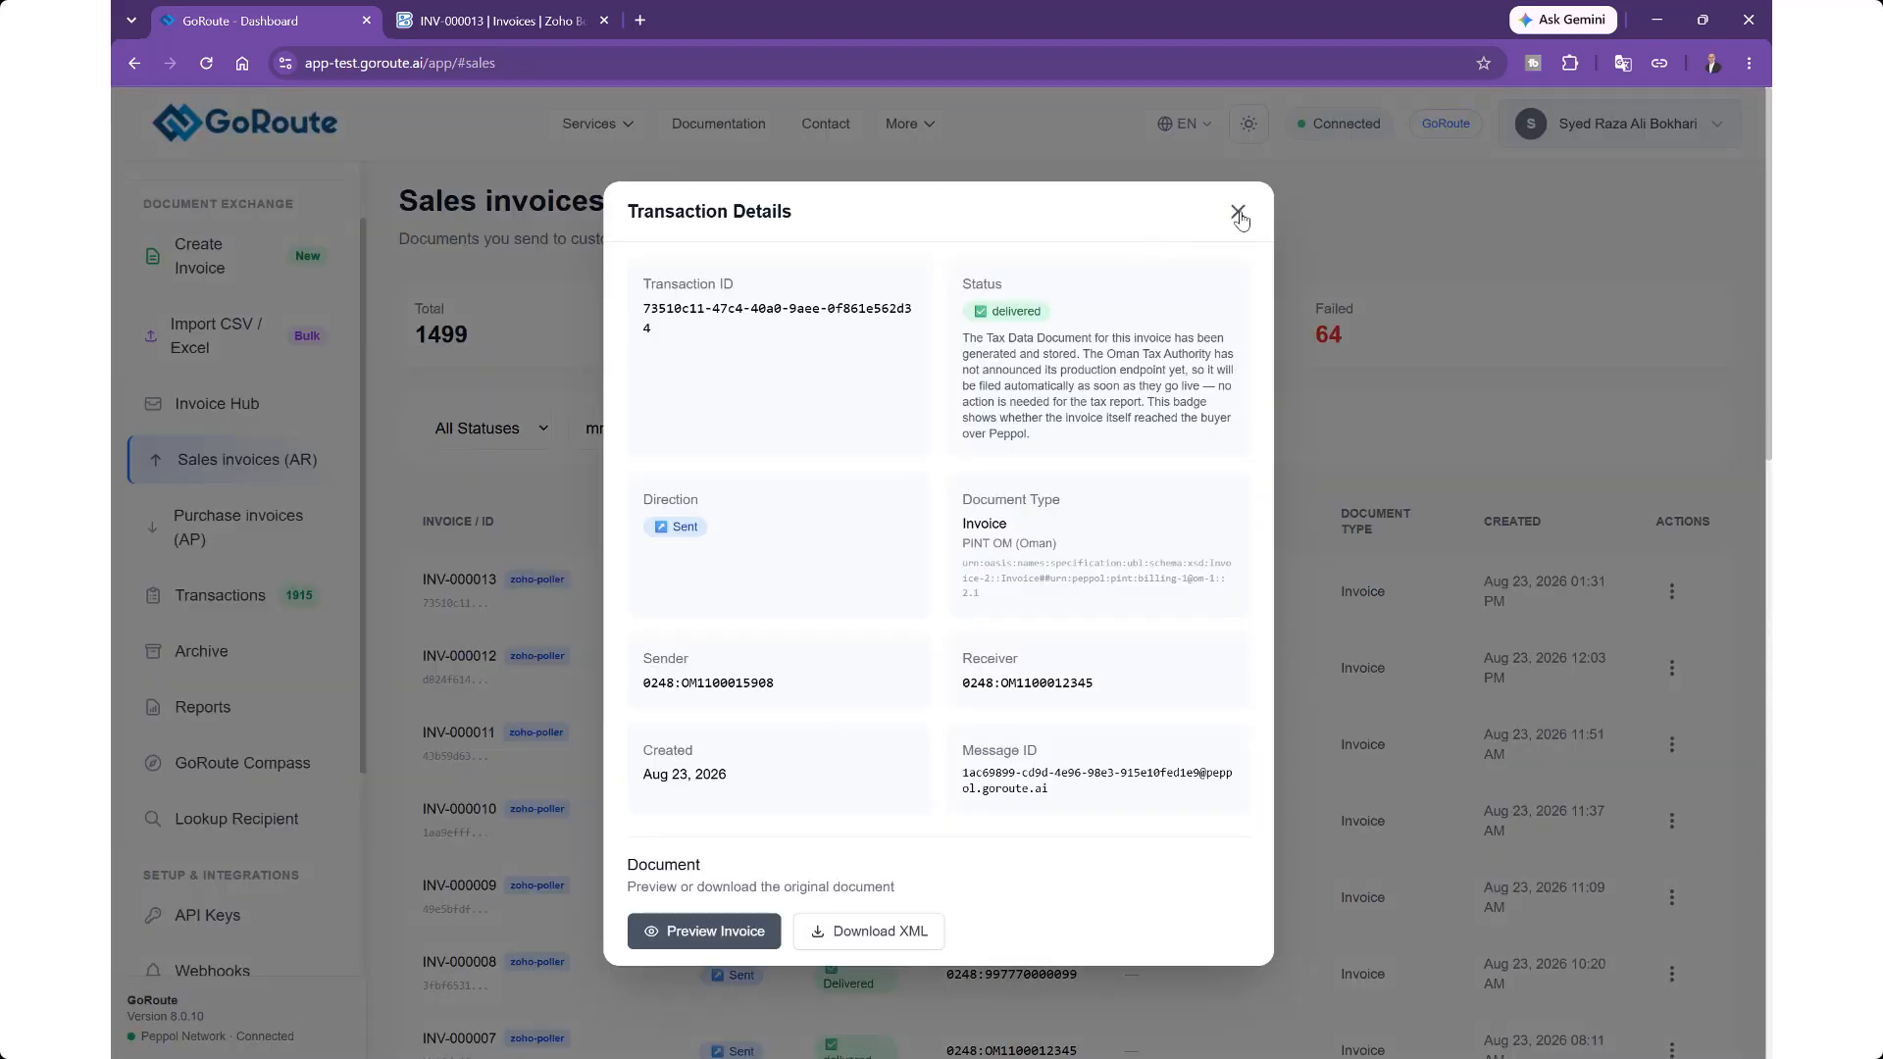
left_click(711, 945)
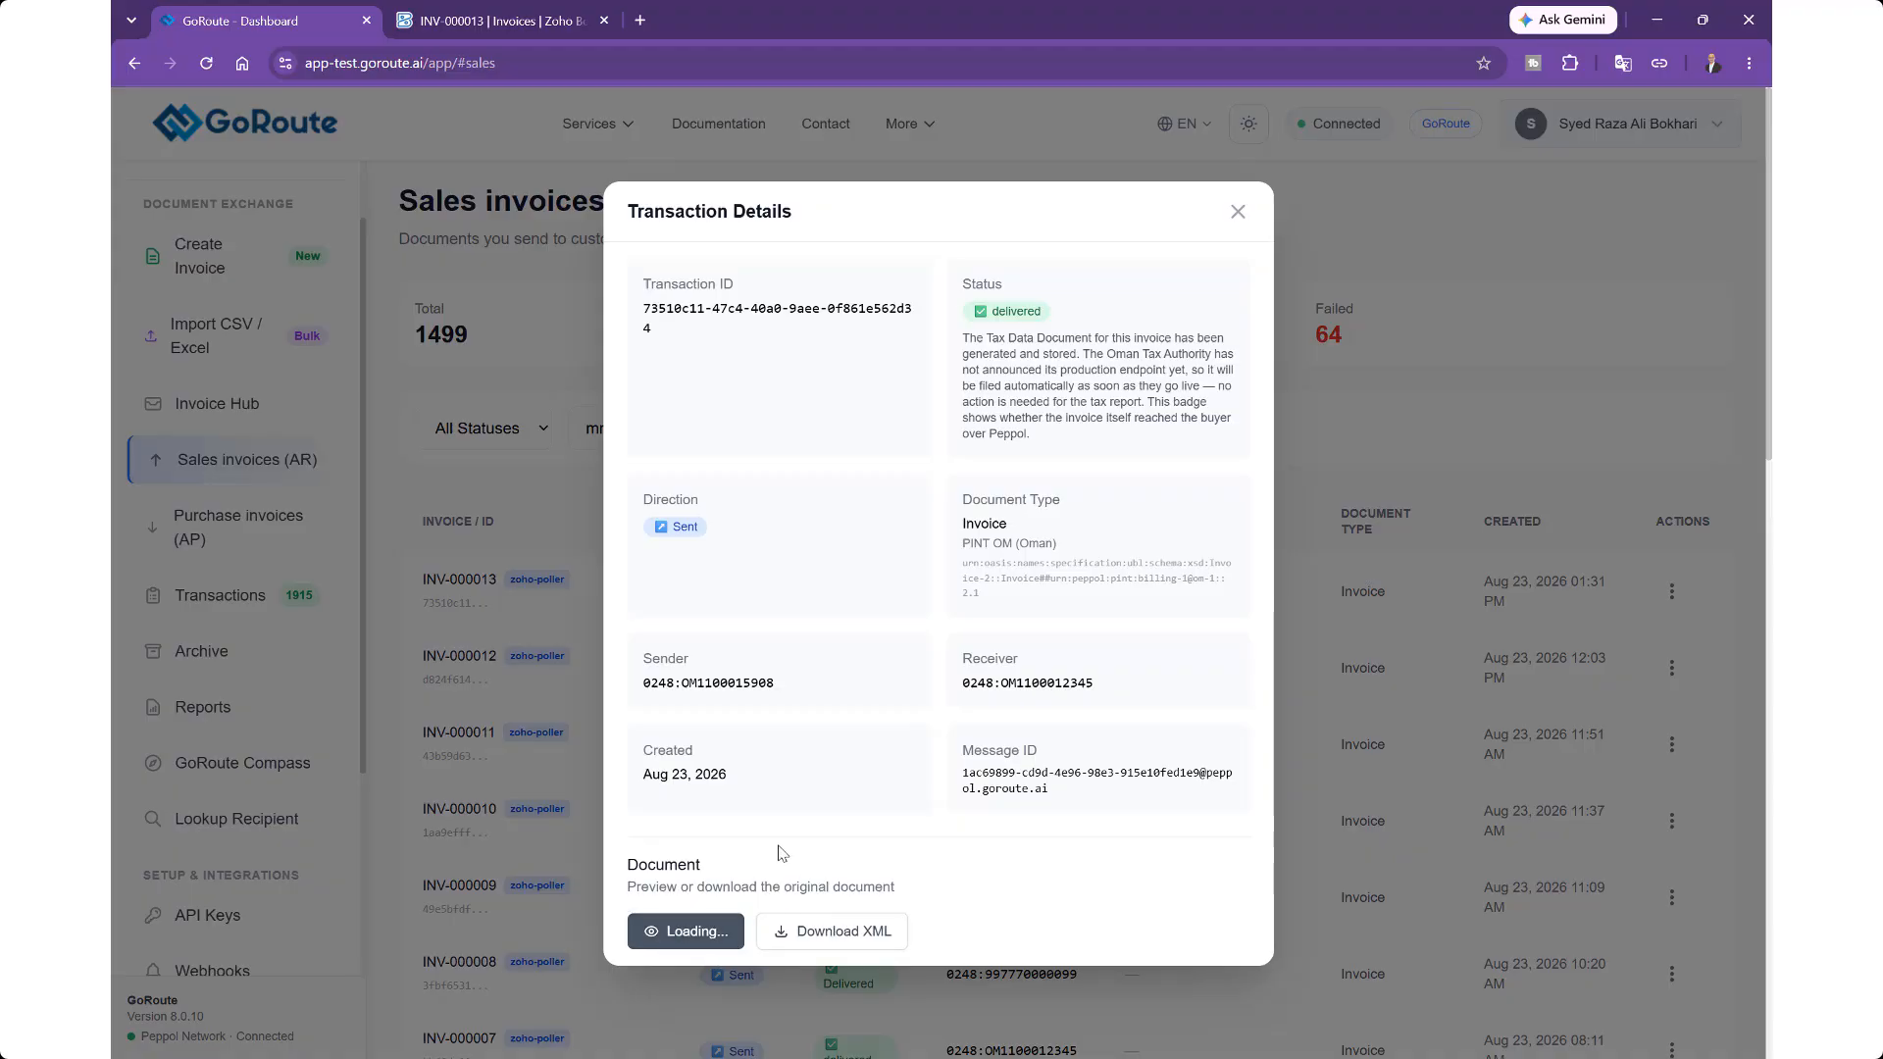
scroll(820, 802, "down", 6)
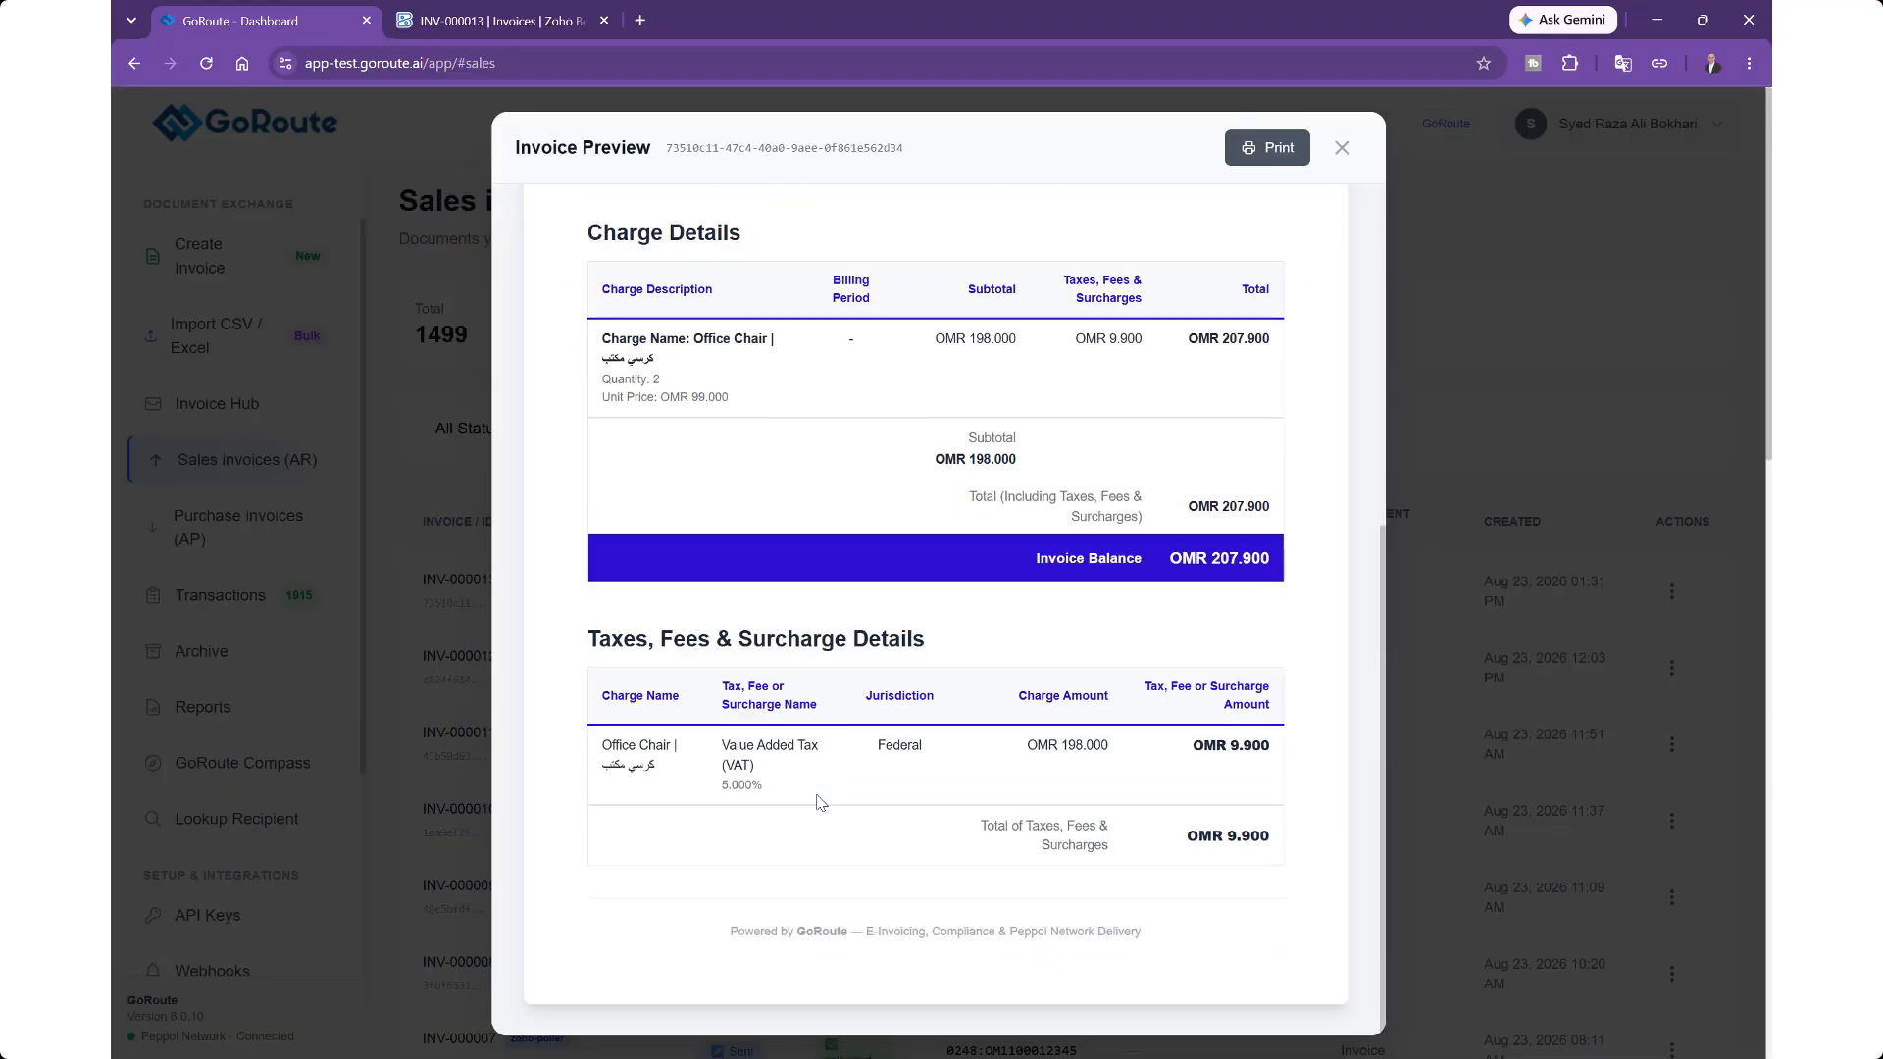
left_click(1342, 147)
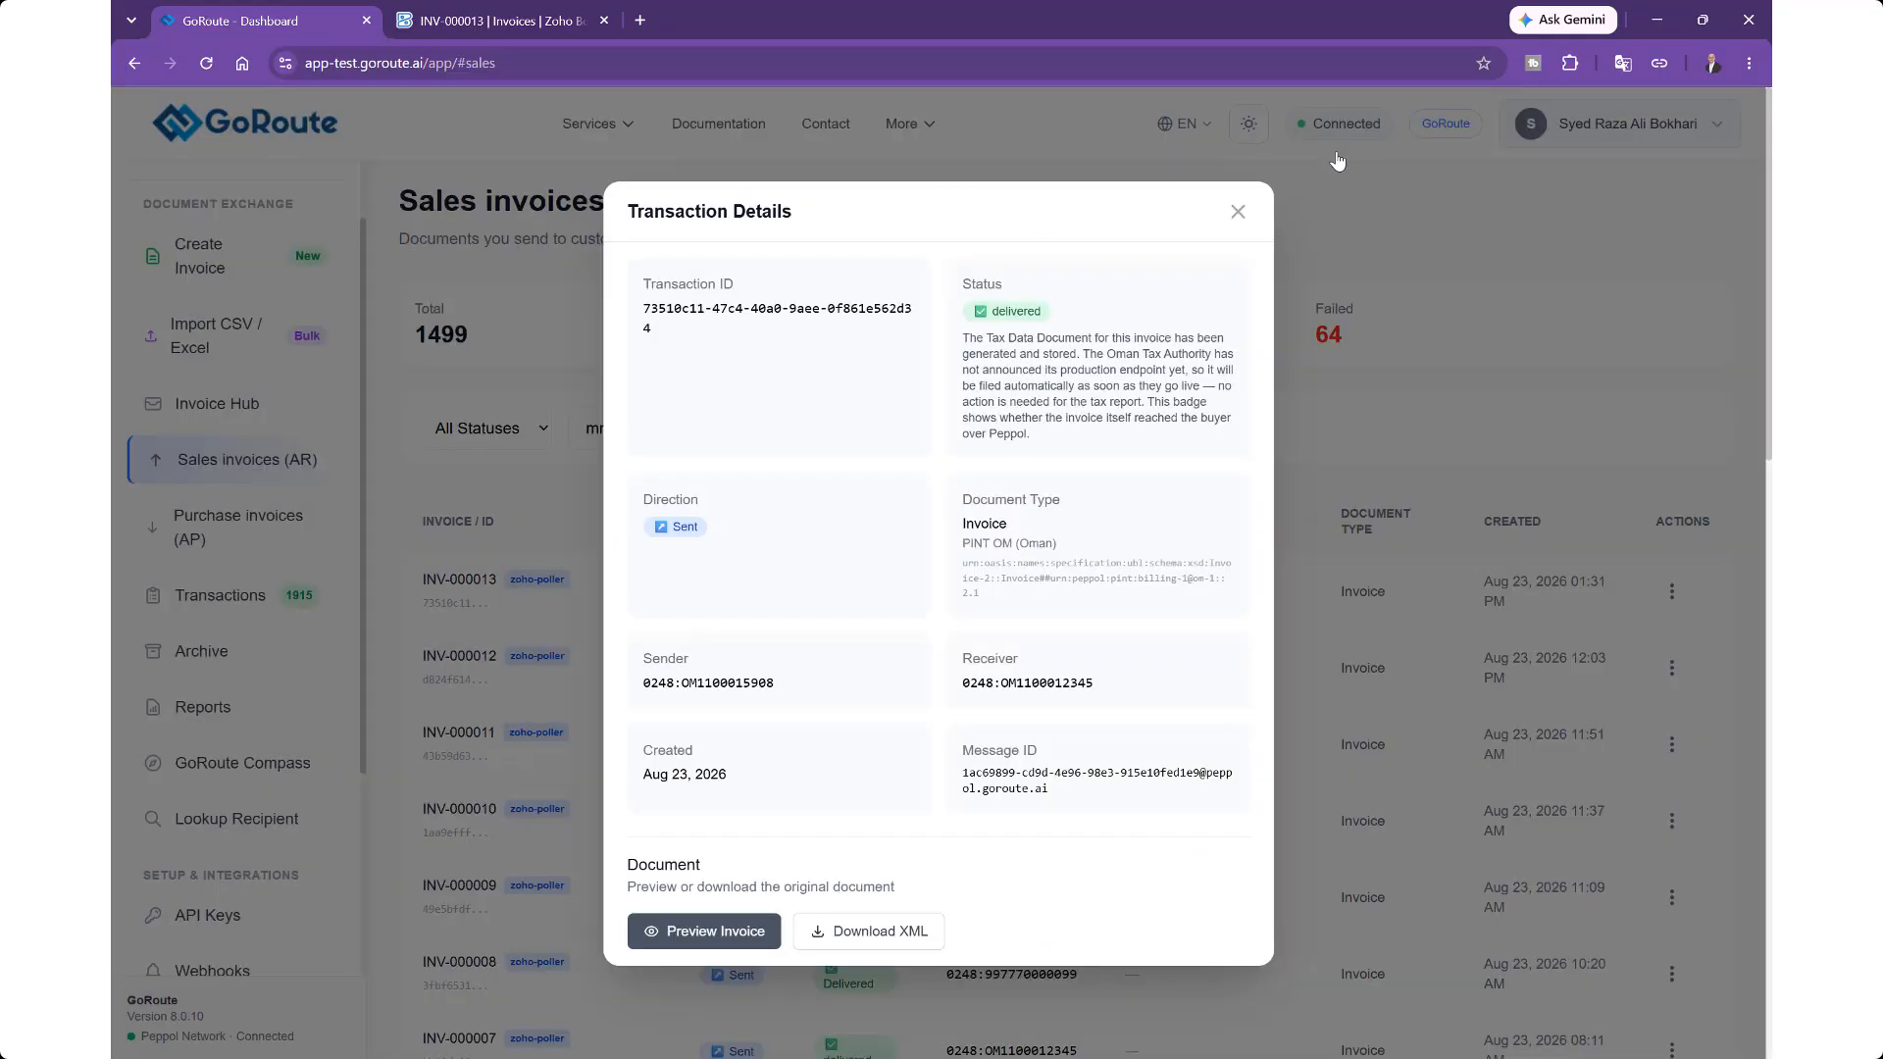
left_click(1237, 208)
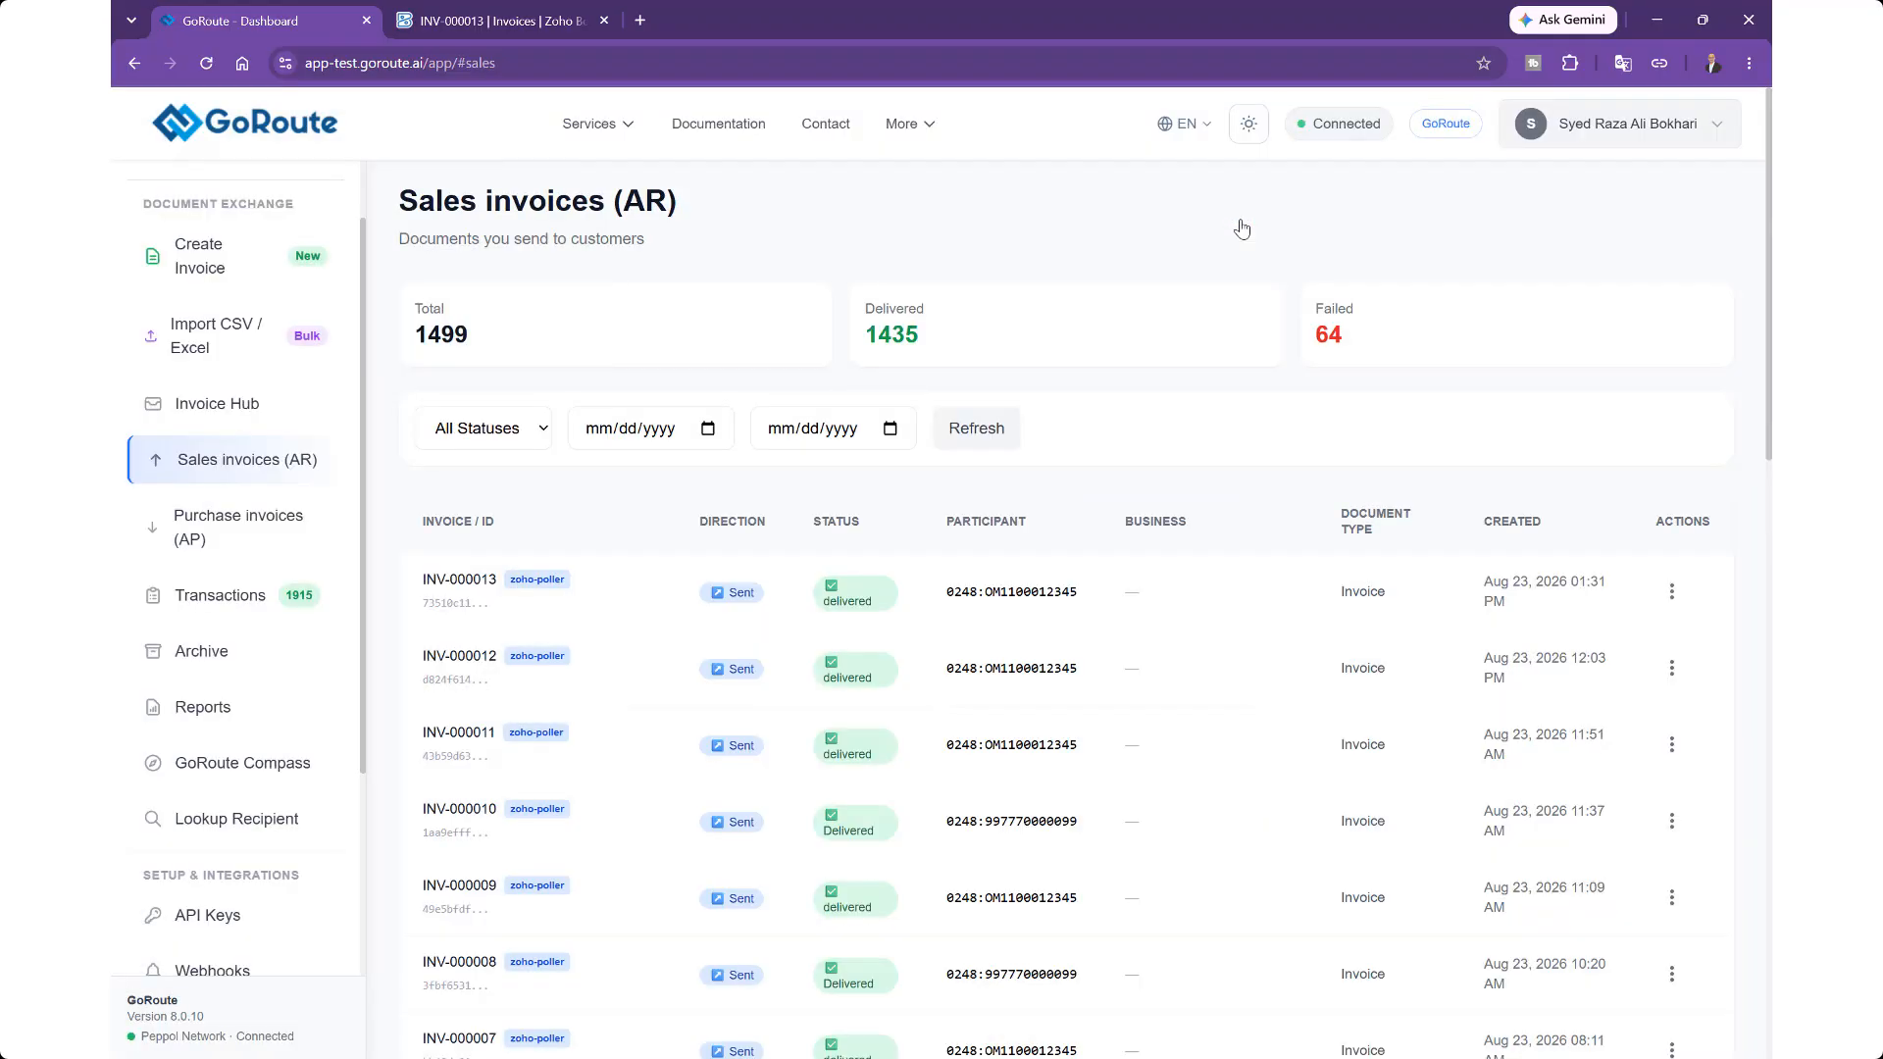
Step: Switch to Zoho Books and start a new sales invoice for Walk-in Customer
left_click(495, 20)
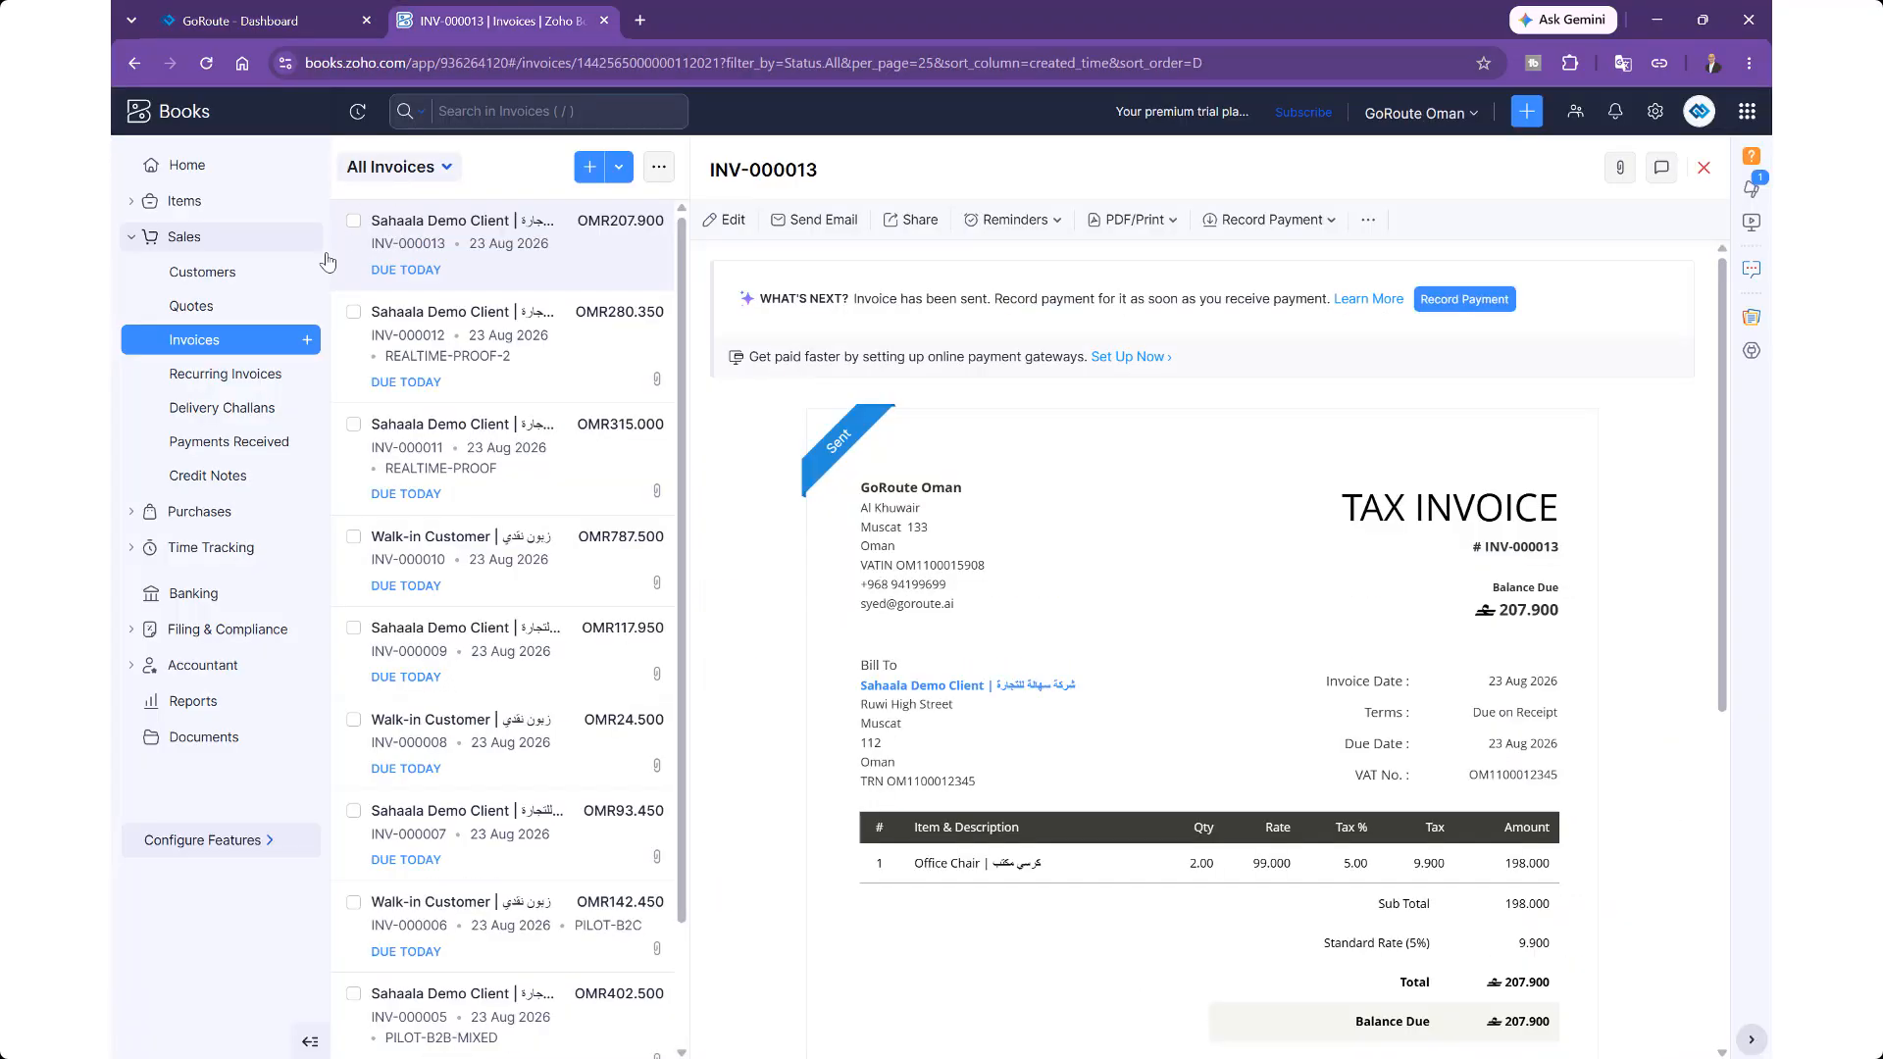
left_click(306, 343)
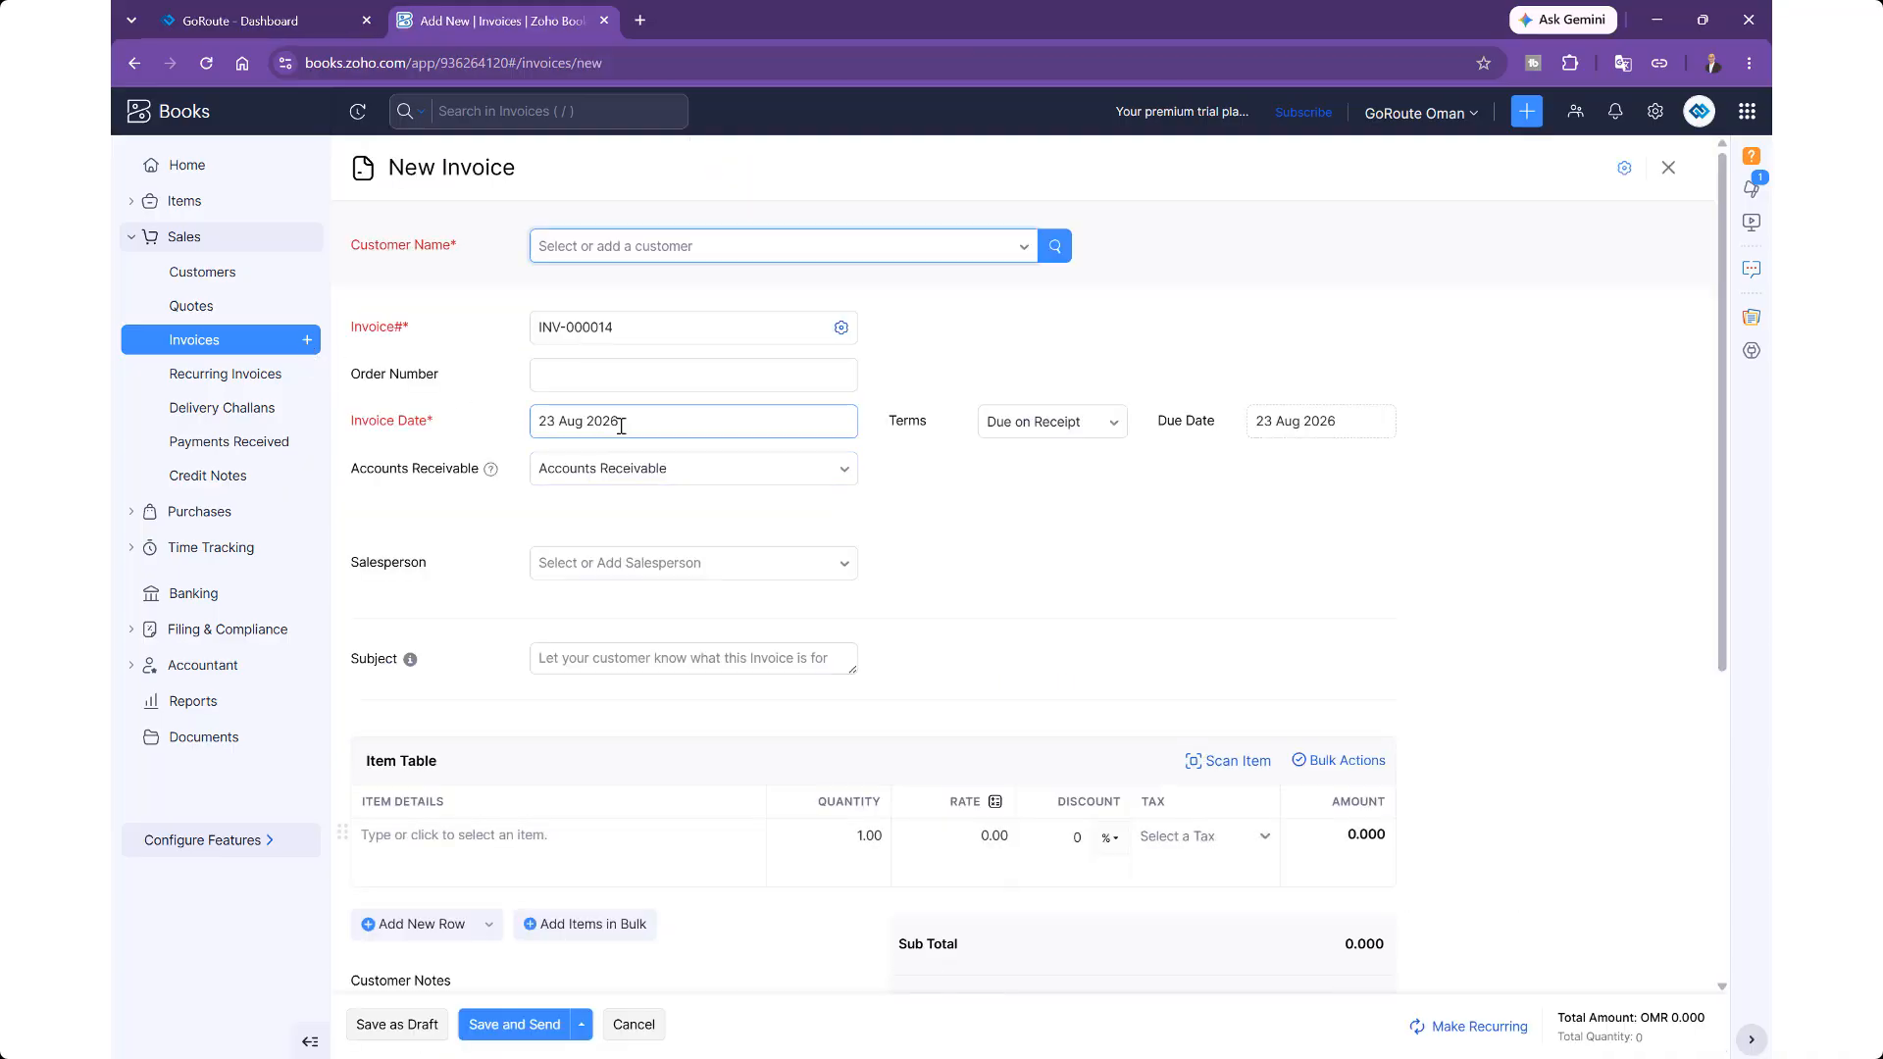
left_click(833, 253)
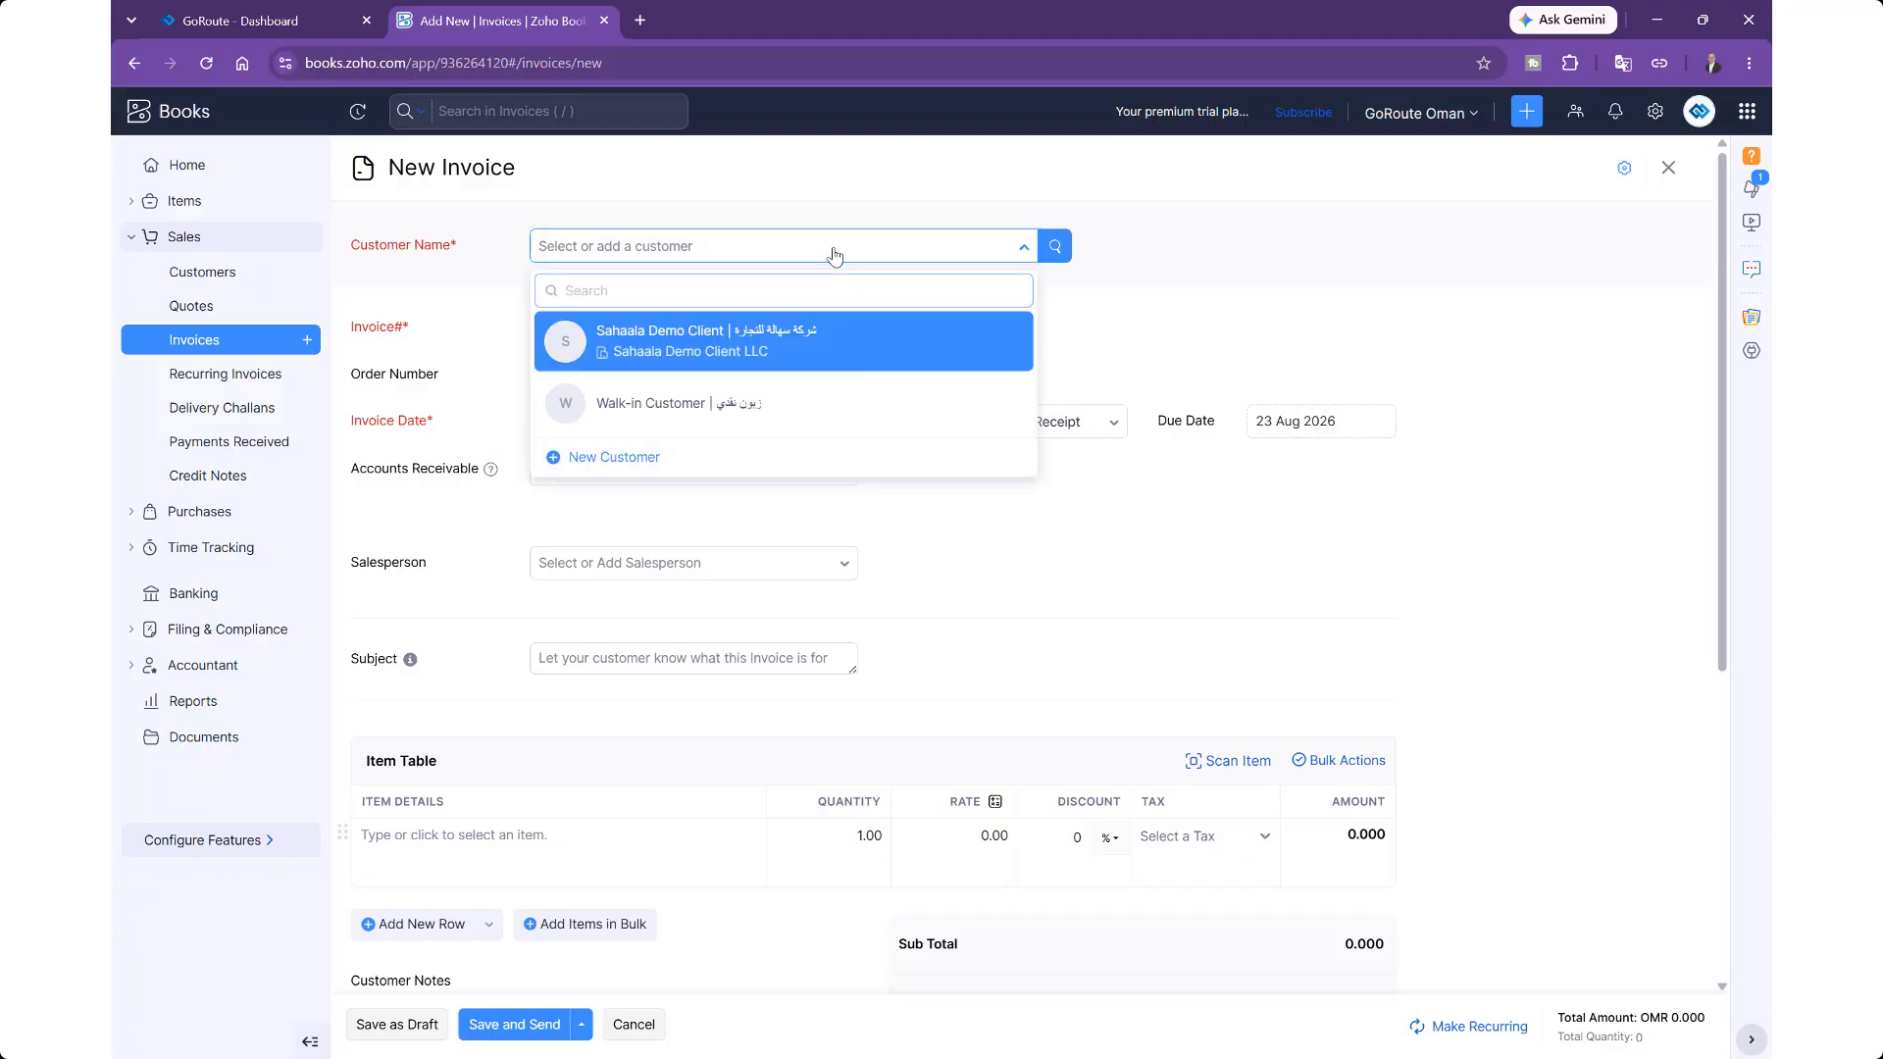
left_click(664, 415)
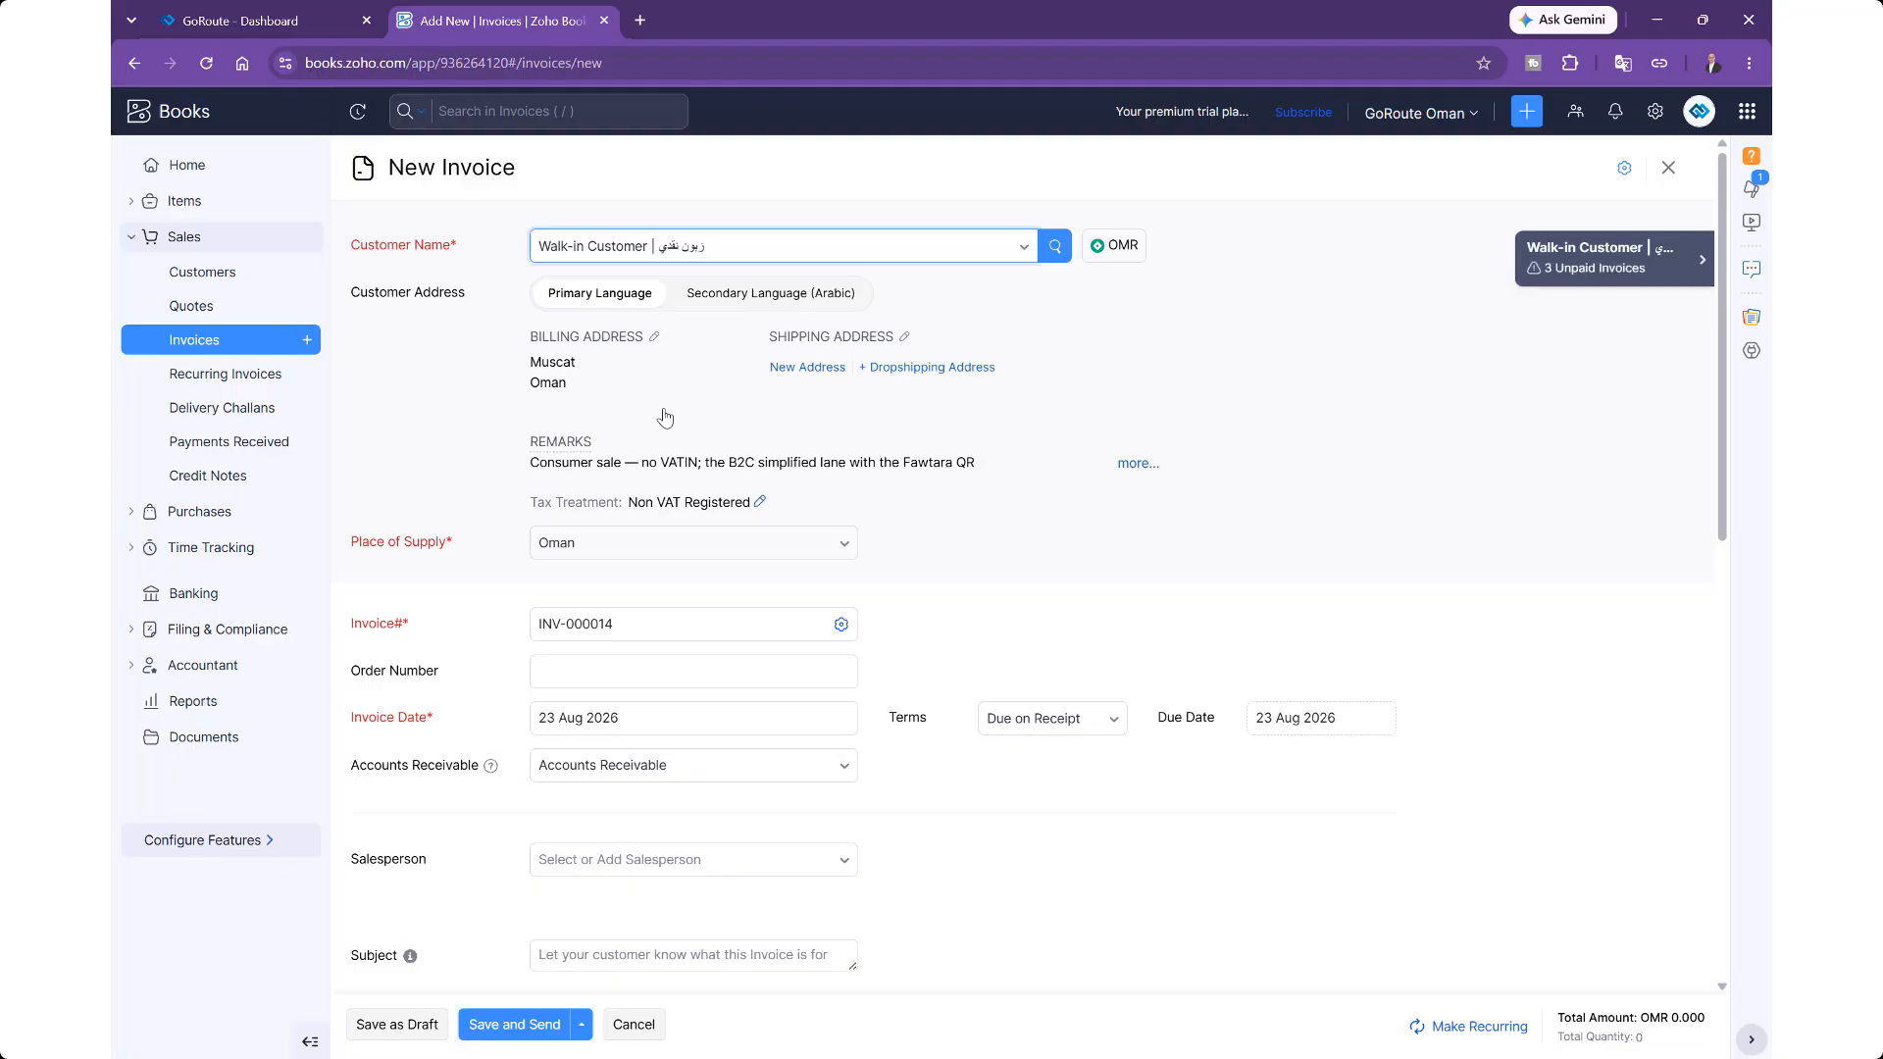
Step: Add the Consulting Services item to the walk-in invoice with a quantity of 2 and look over the line
scroll(703, 574, "down", 6)
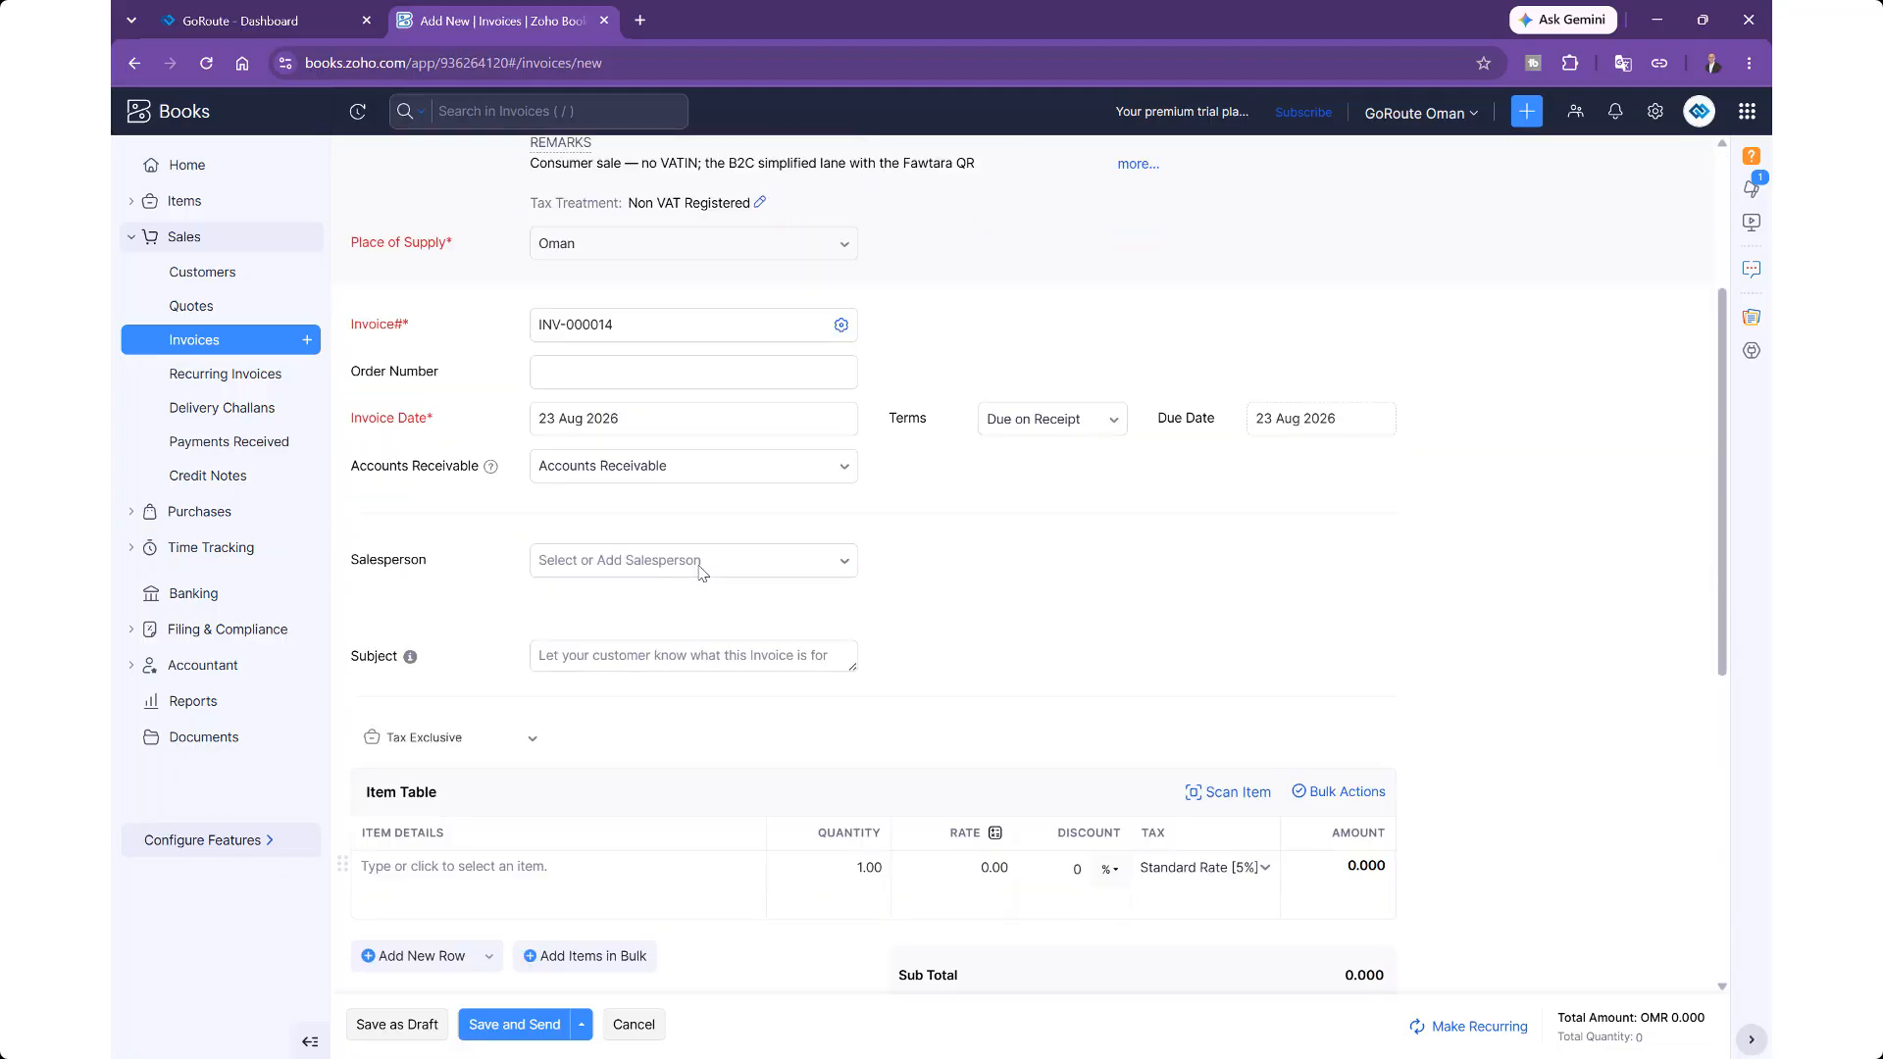
left_click(512, 559)
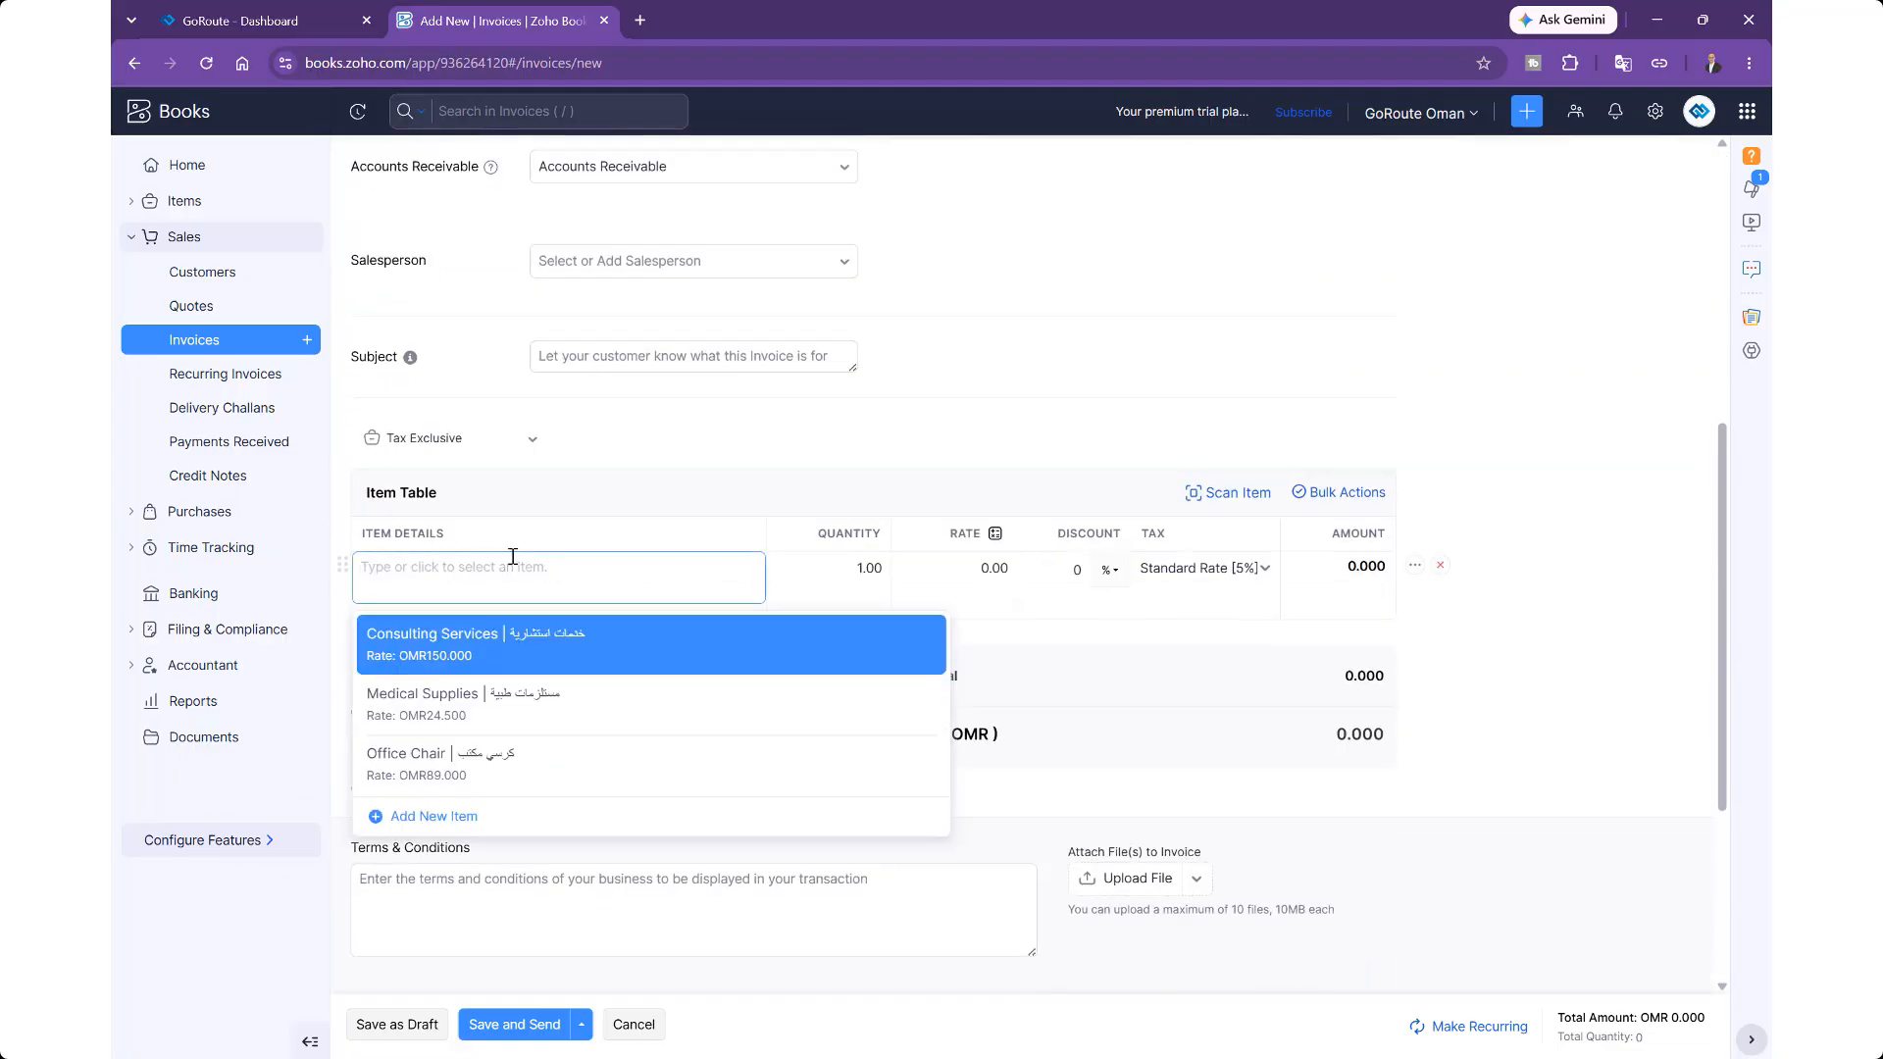
left_click(474, 650)
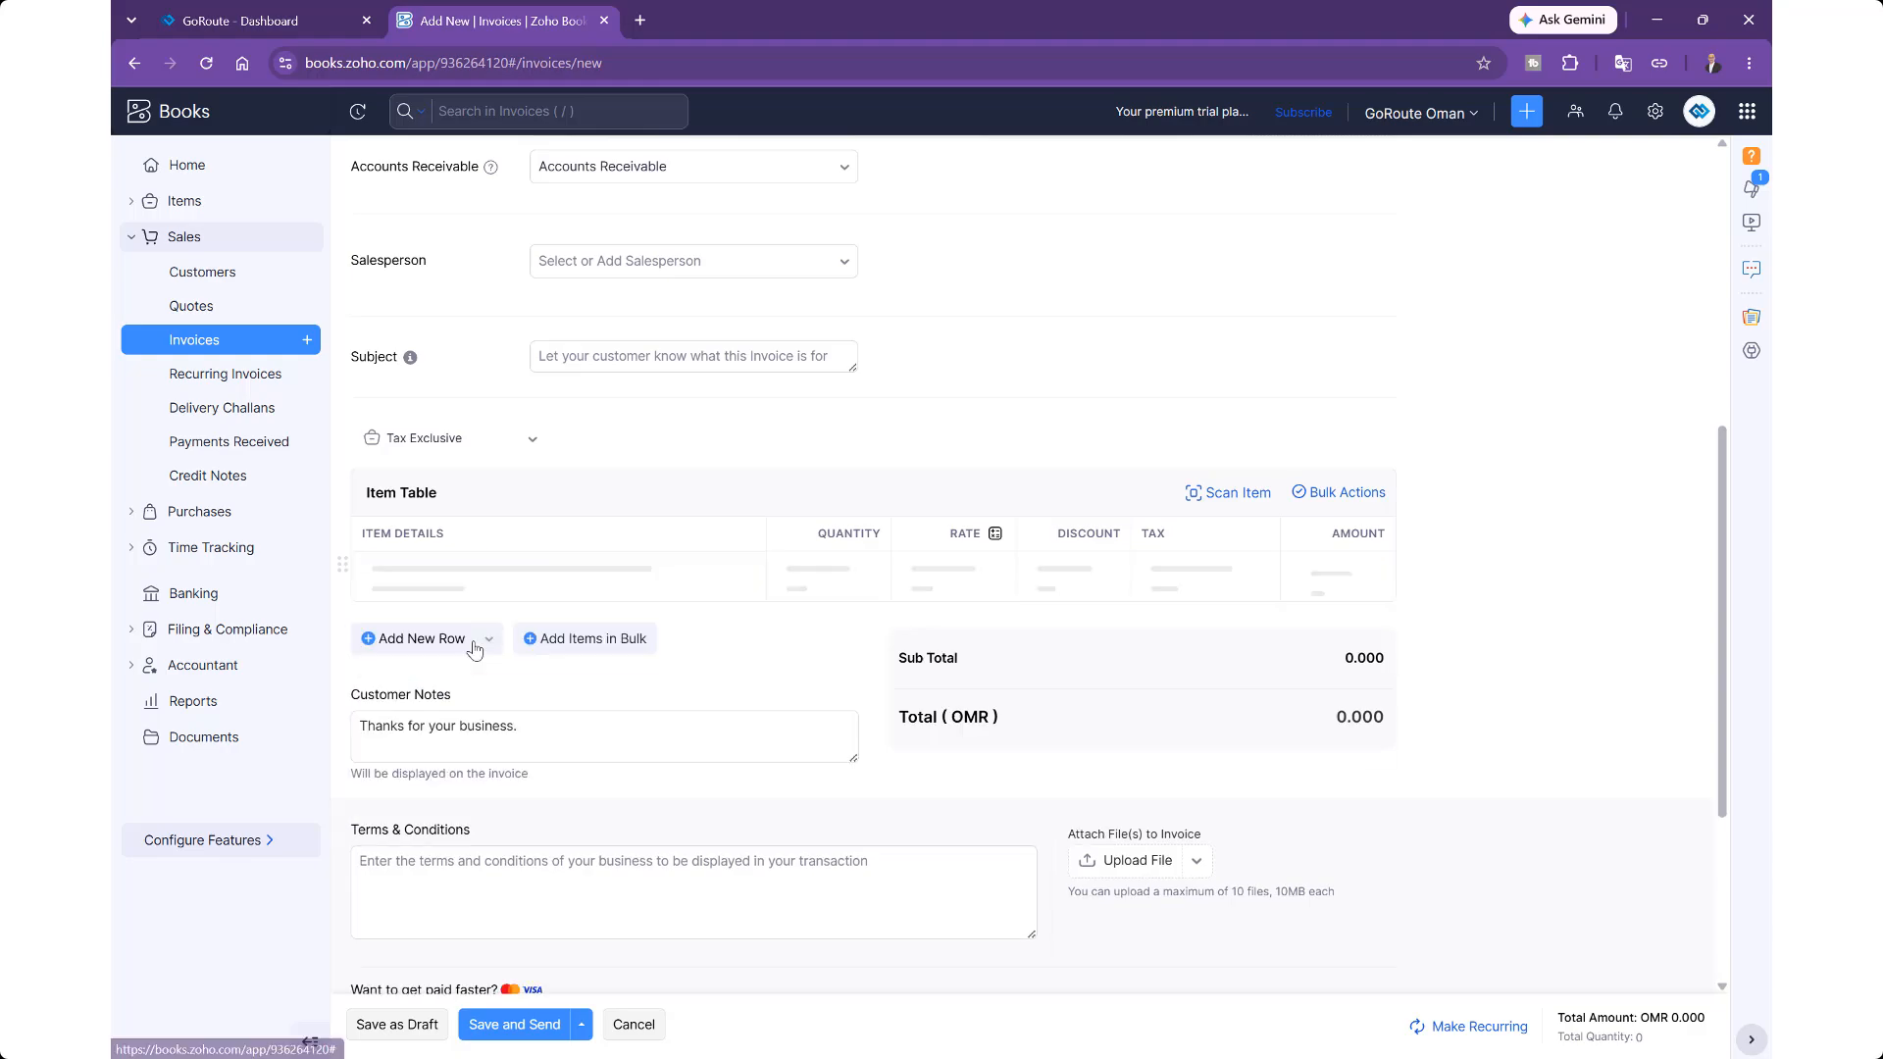
left_click(849, 570)
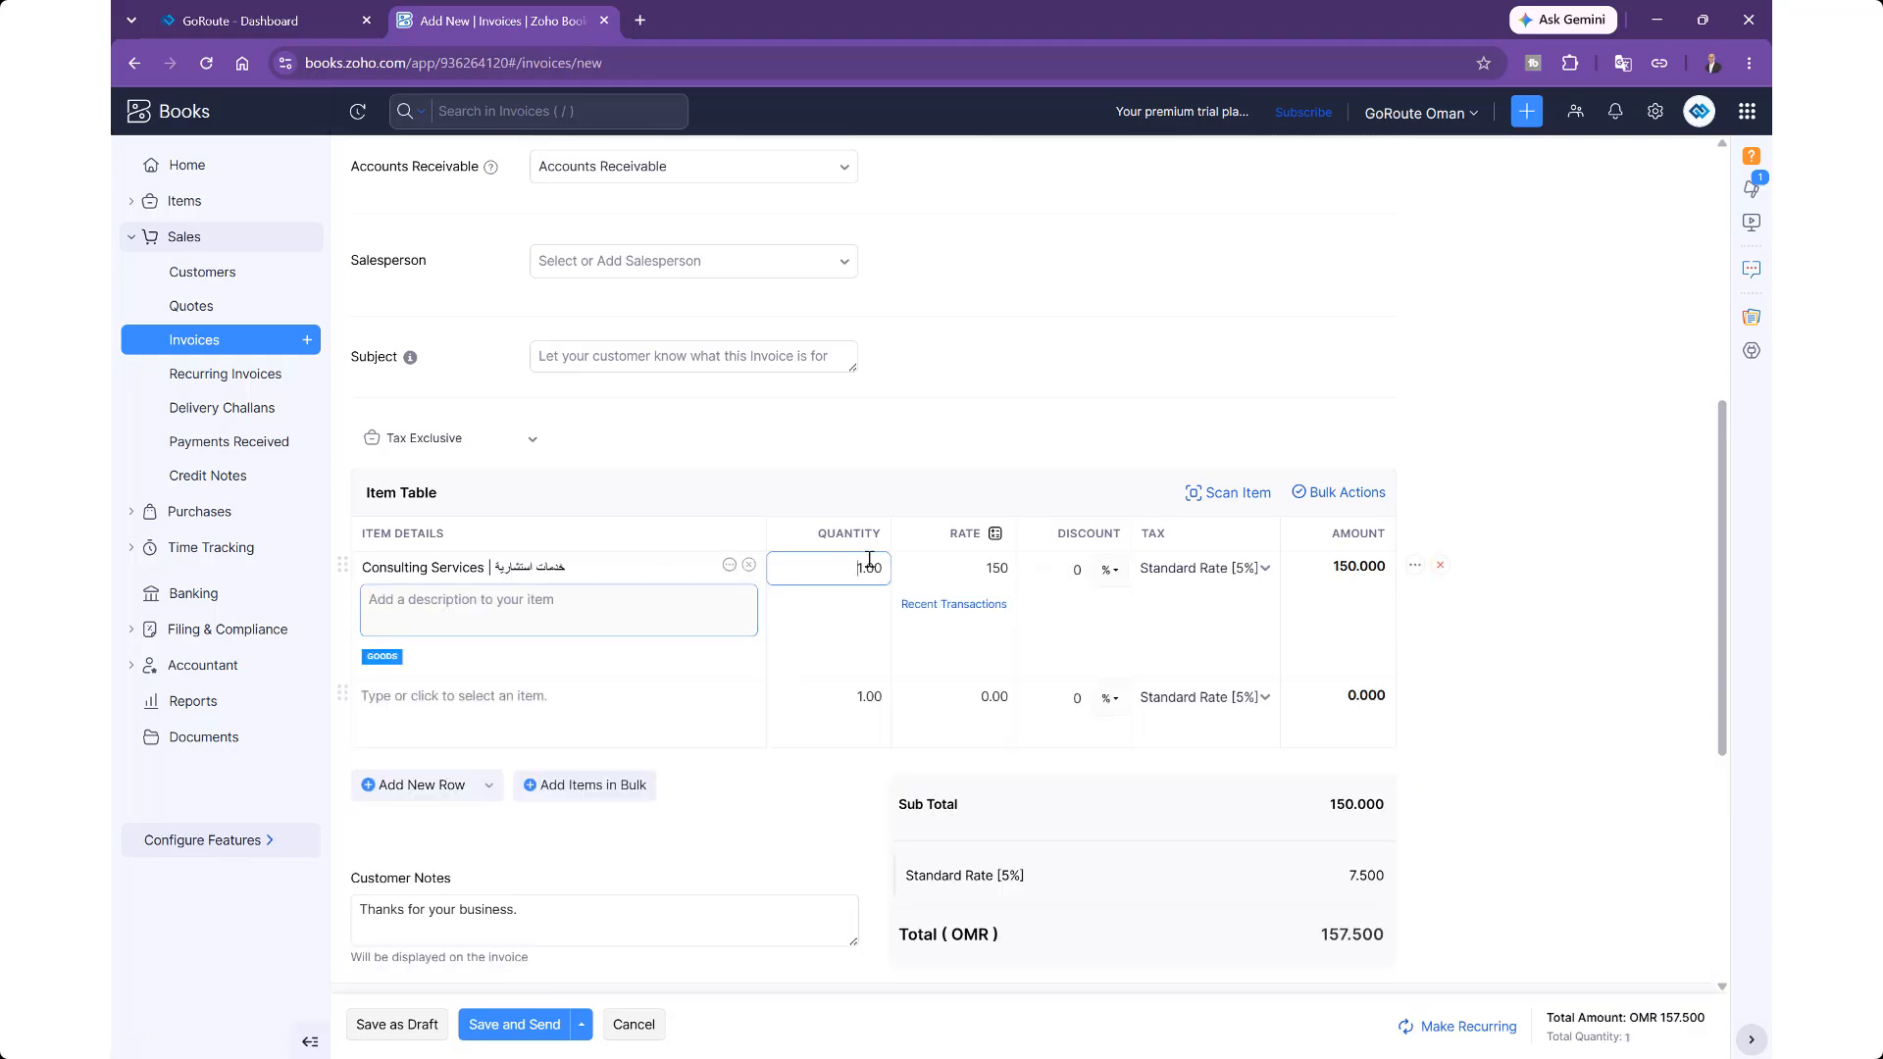
left_click_drag(848, 570, 896, 564)
type("2")
key("Tab")
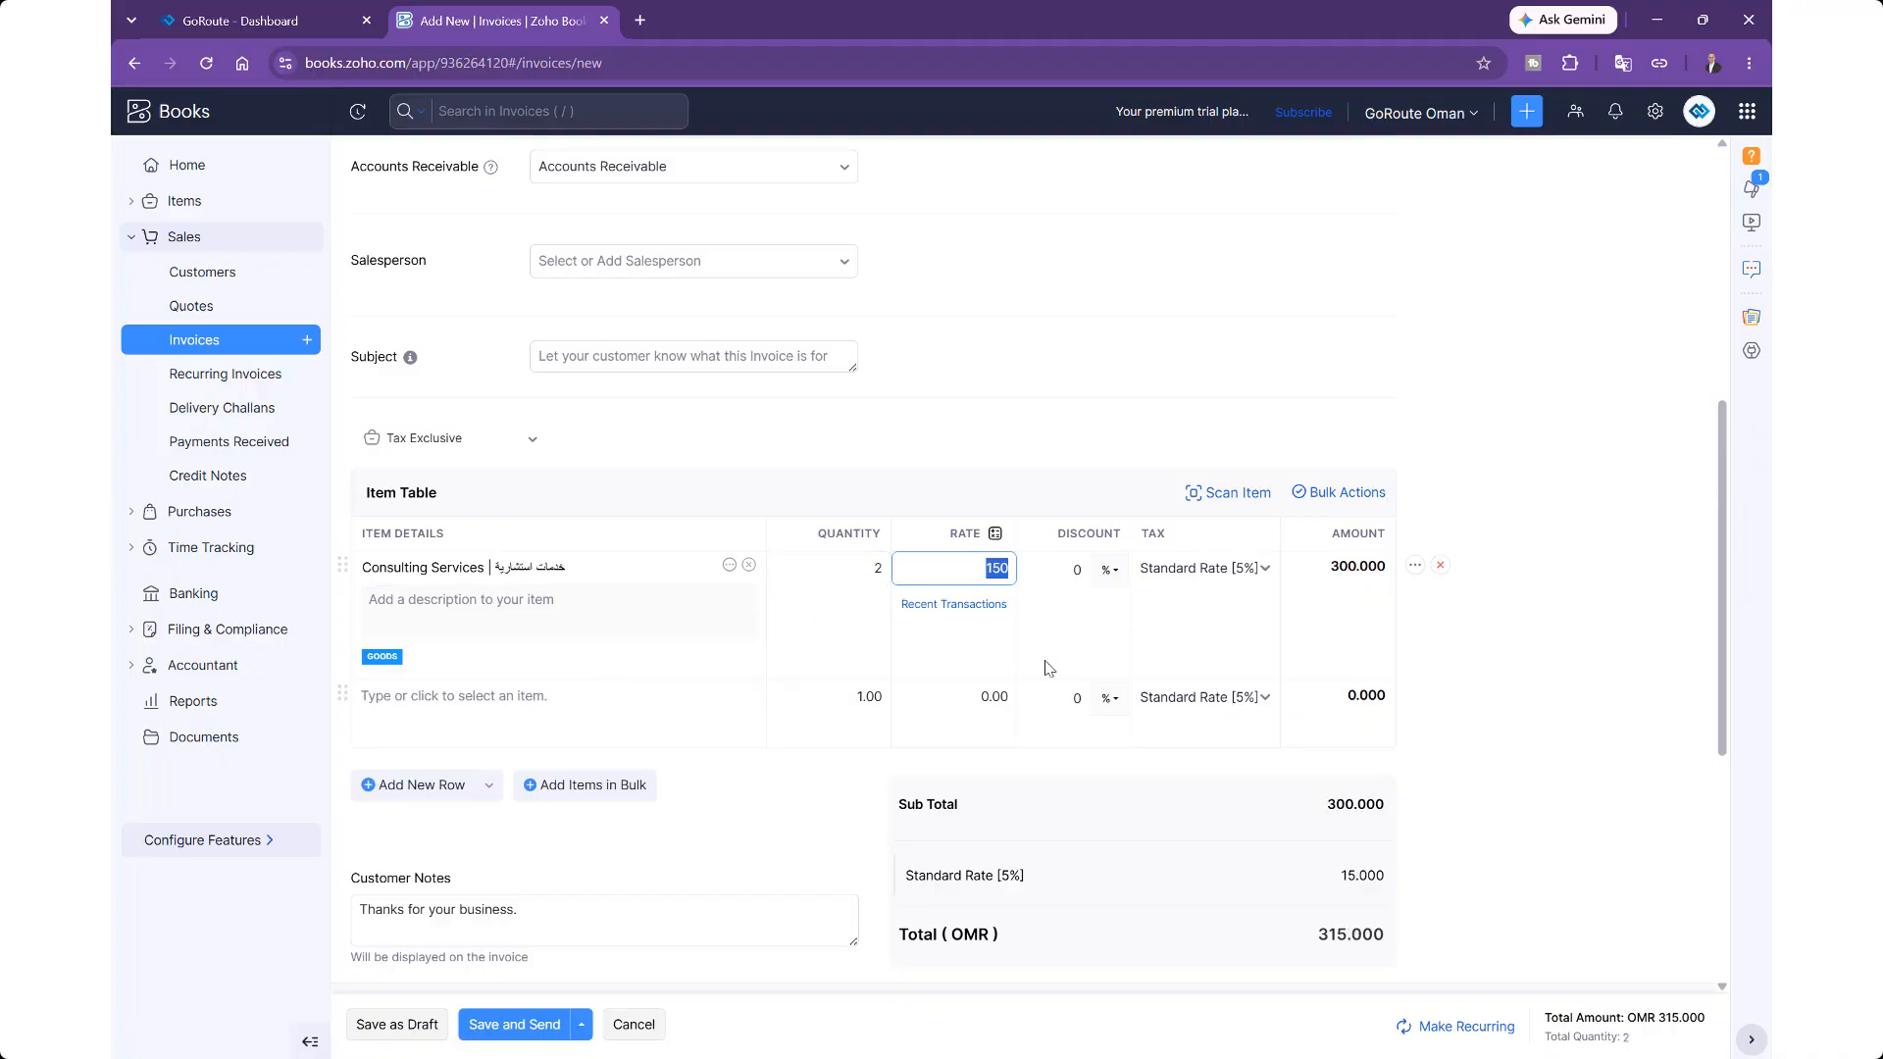
left_click(1506, 673)
scroll(1506, 673, "up", 1)
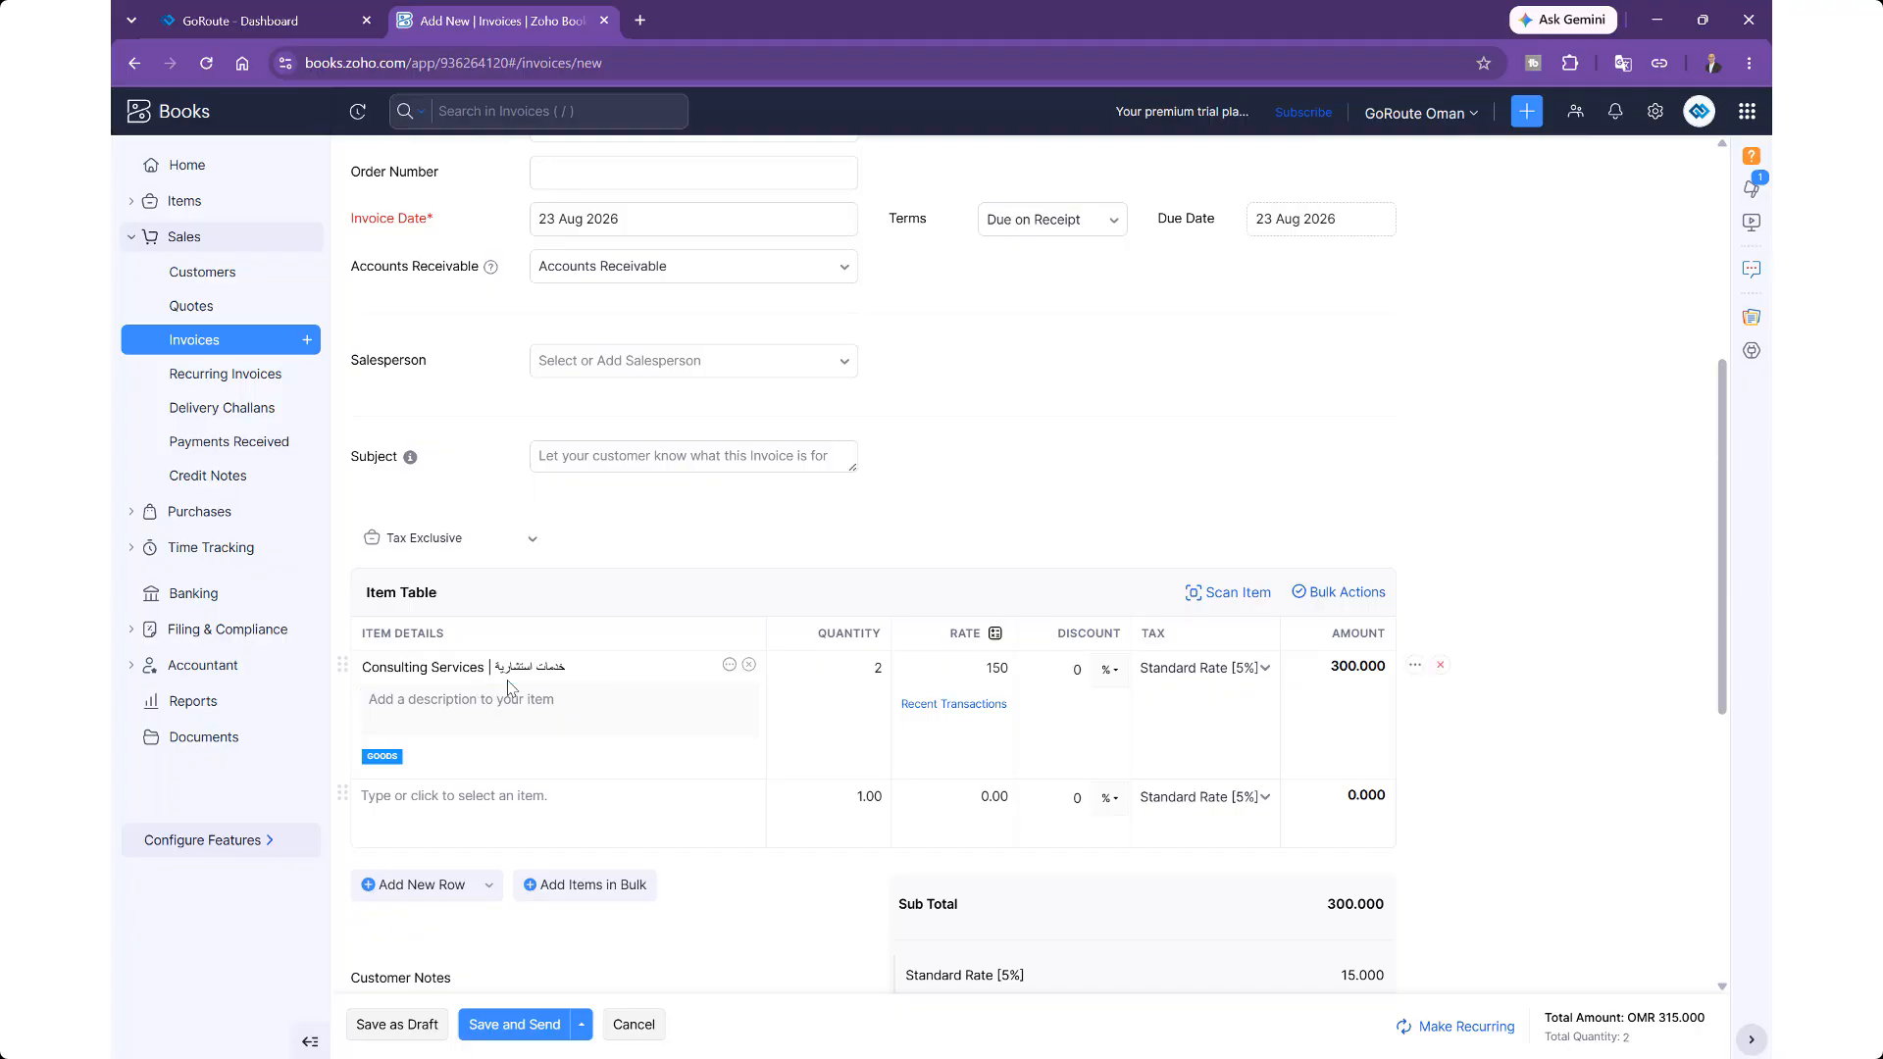
scroll(1093, 743, "up", 1)
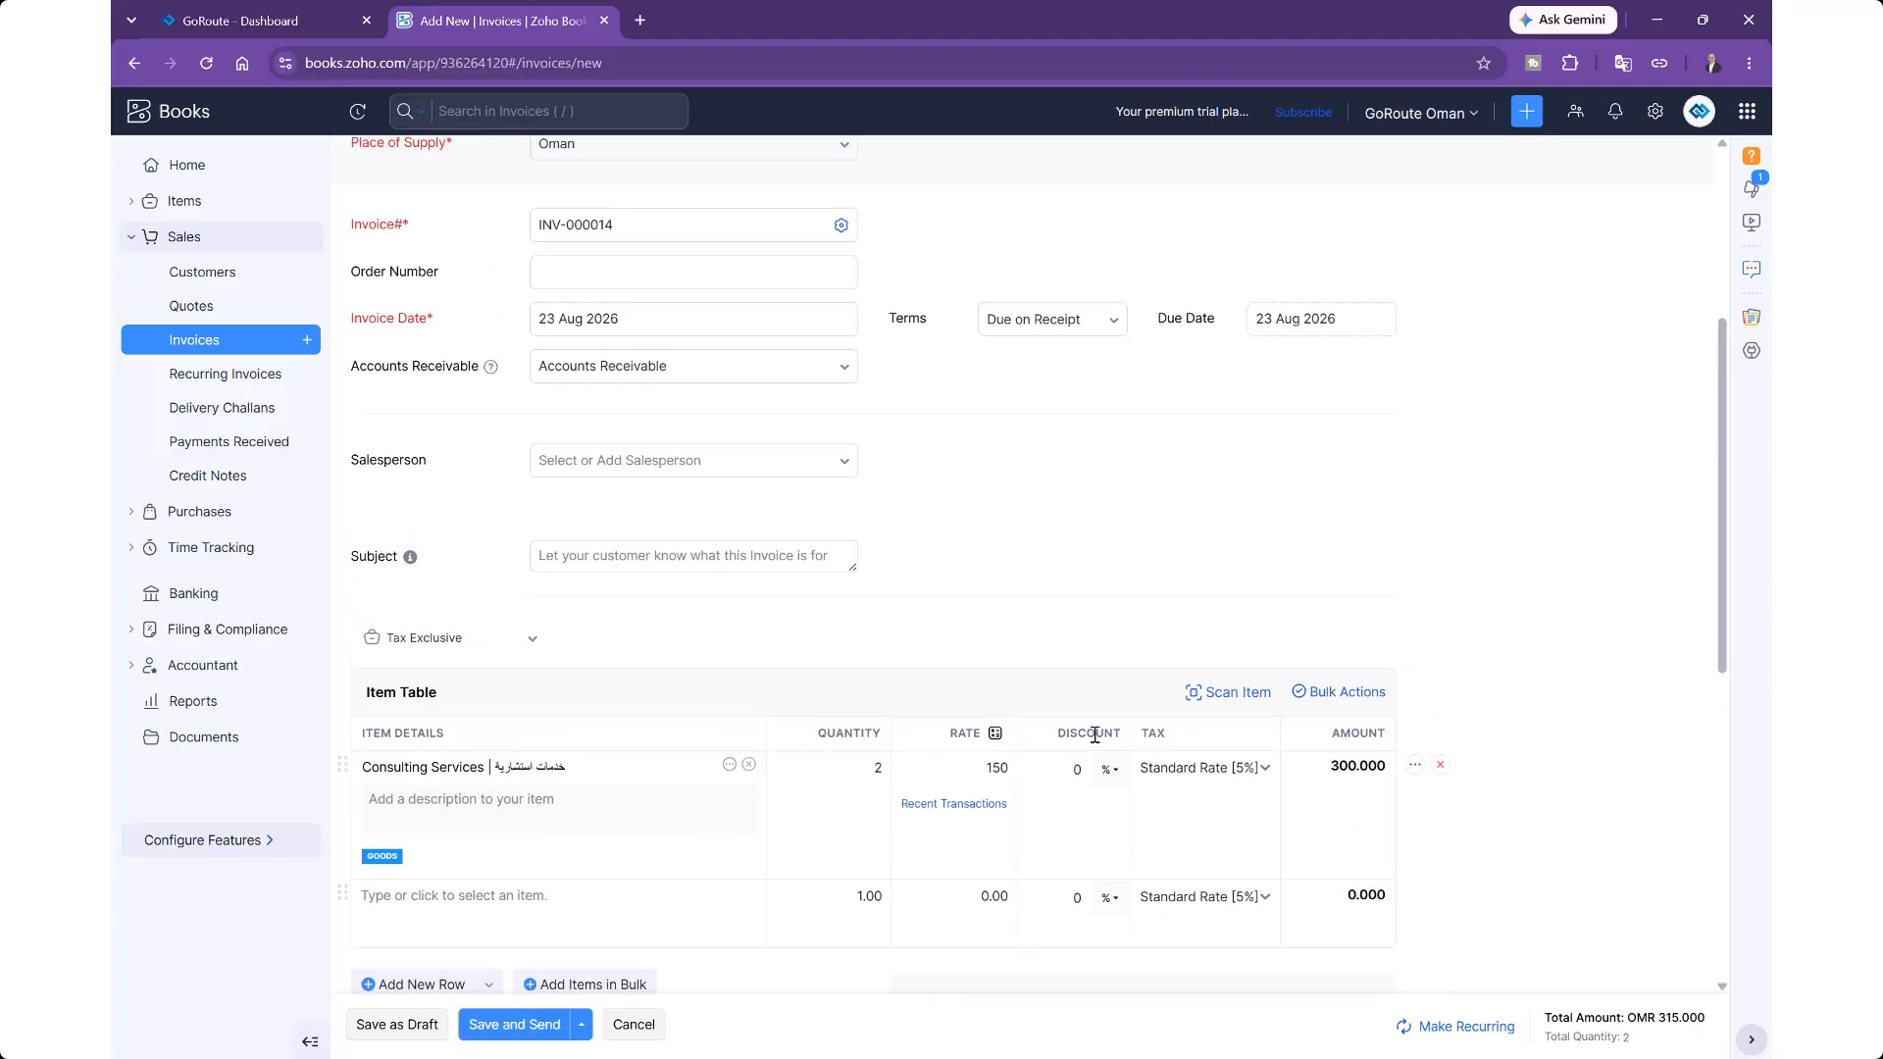
scroll(1092, 742, "down", 3)
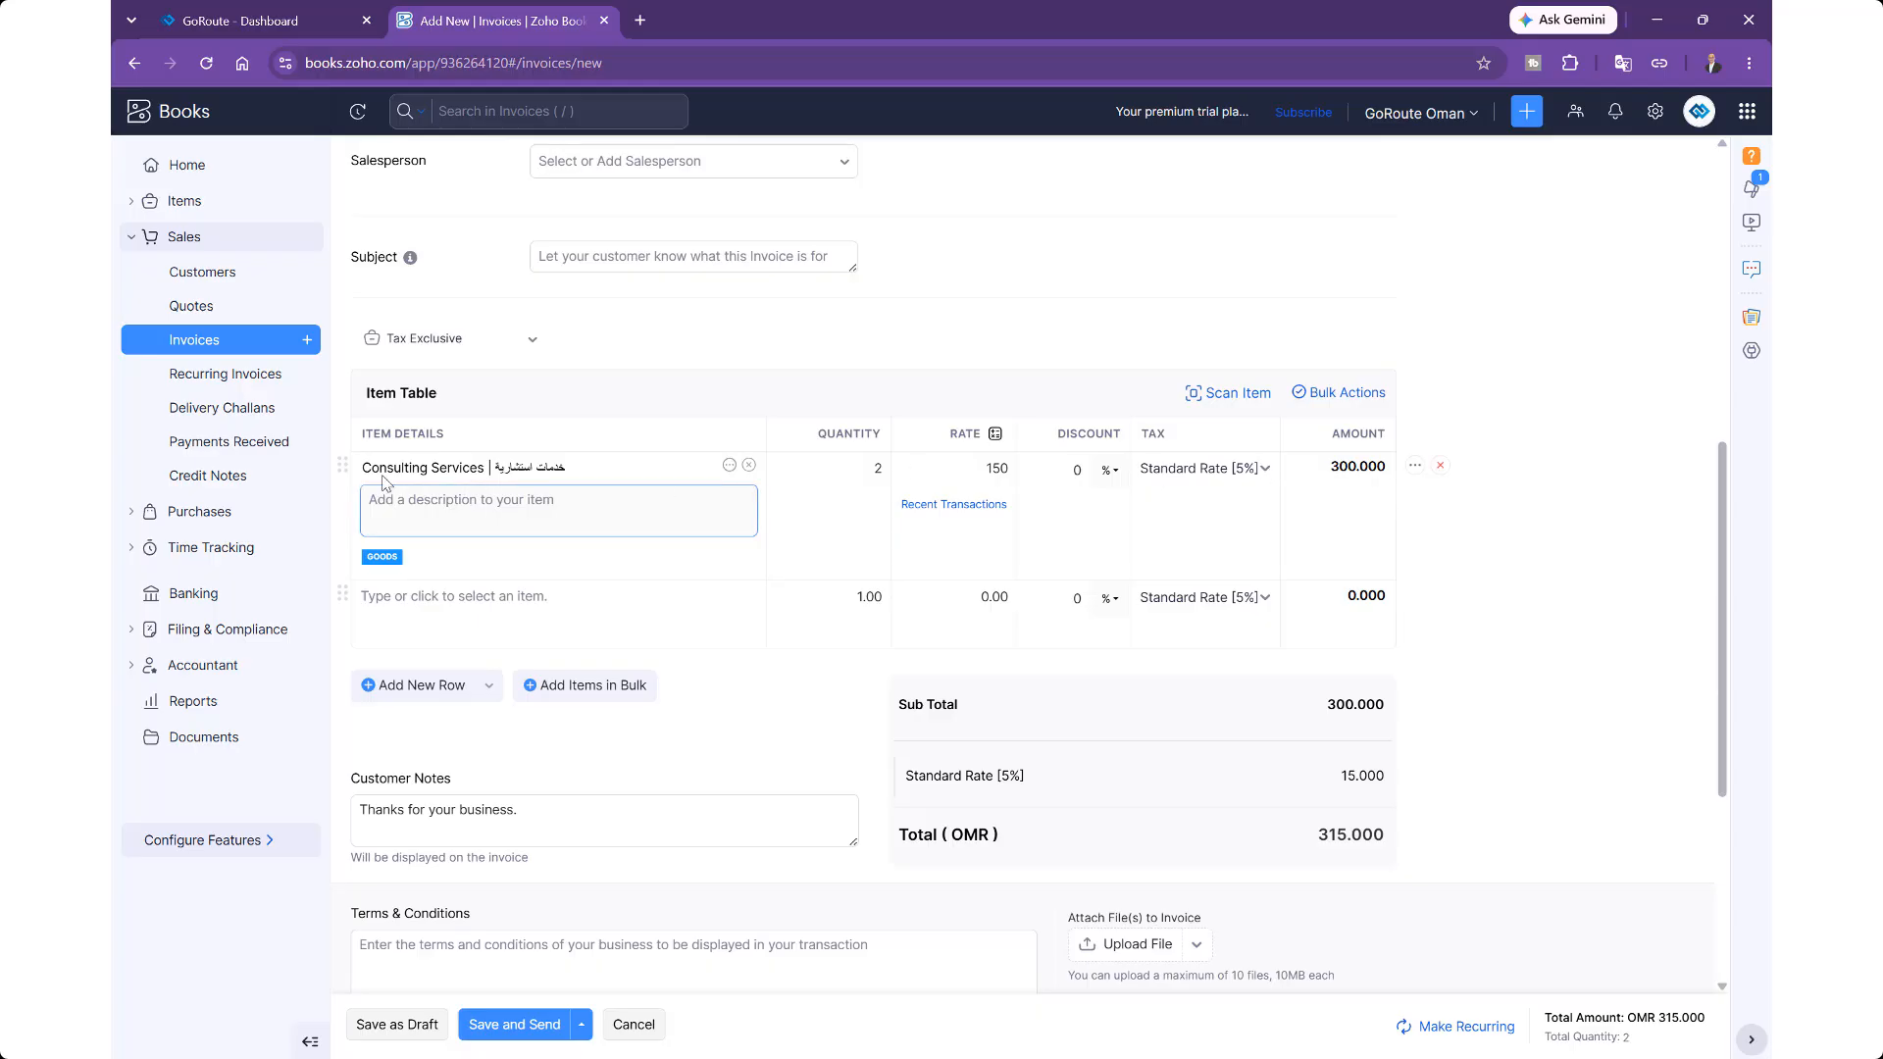
Step: Replace the Consulting Services line with the Medical Supplies item and check its zero-rate tax amount
left_click(1440, 465)
left_click(460, 467)
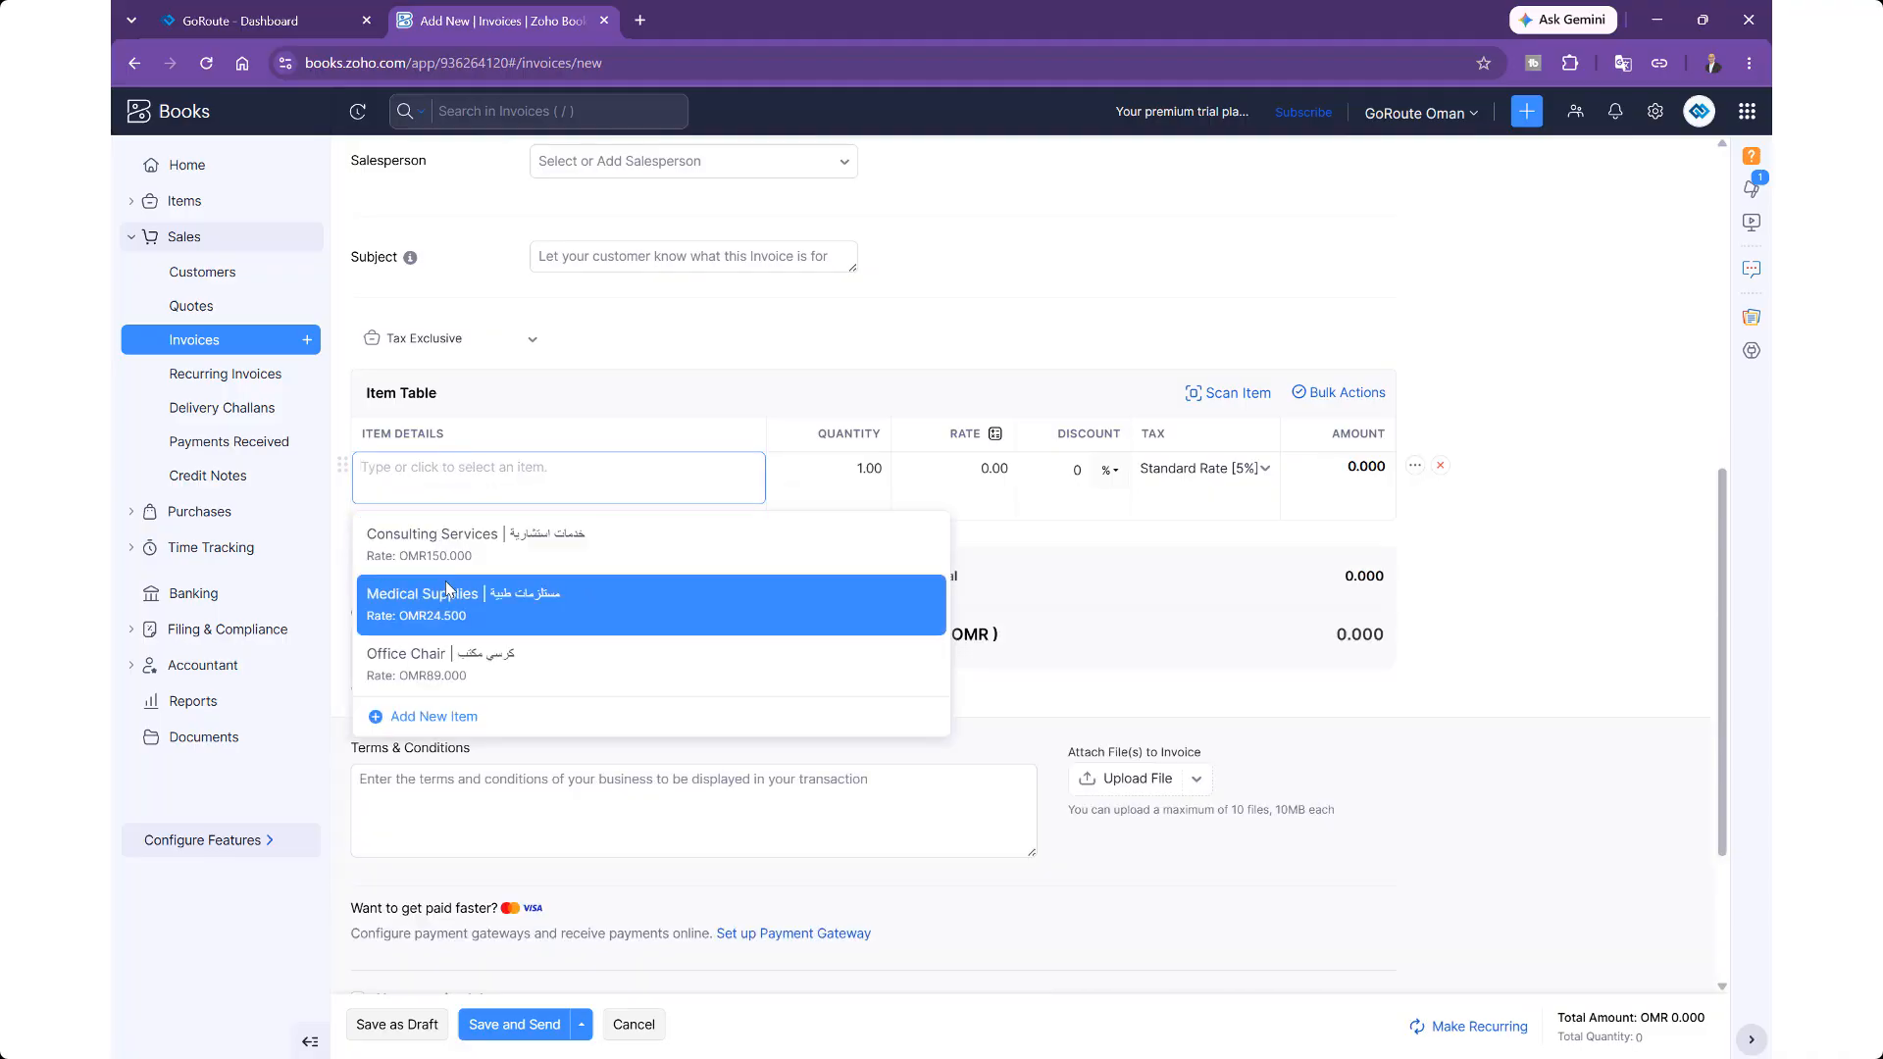
left_click(465, 608)
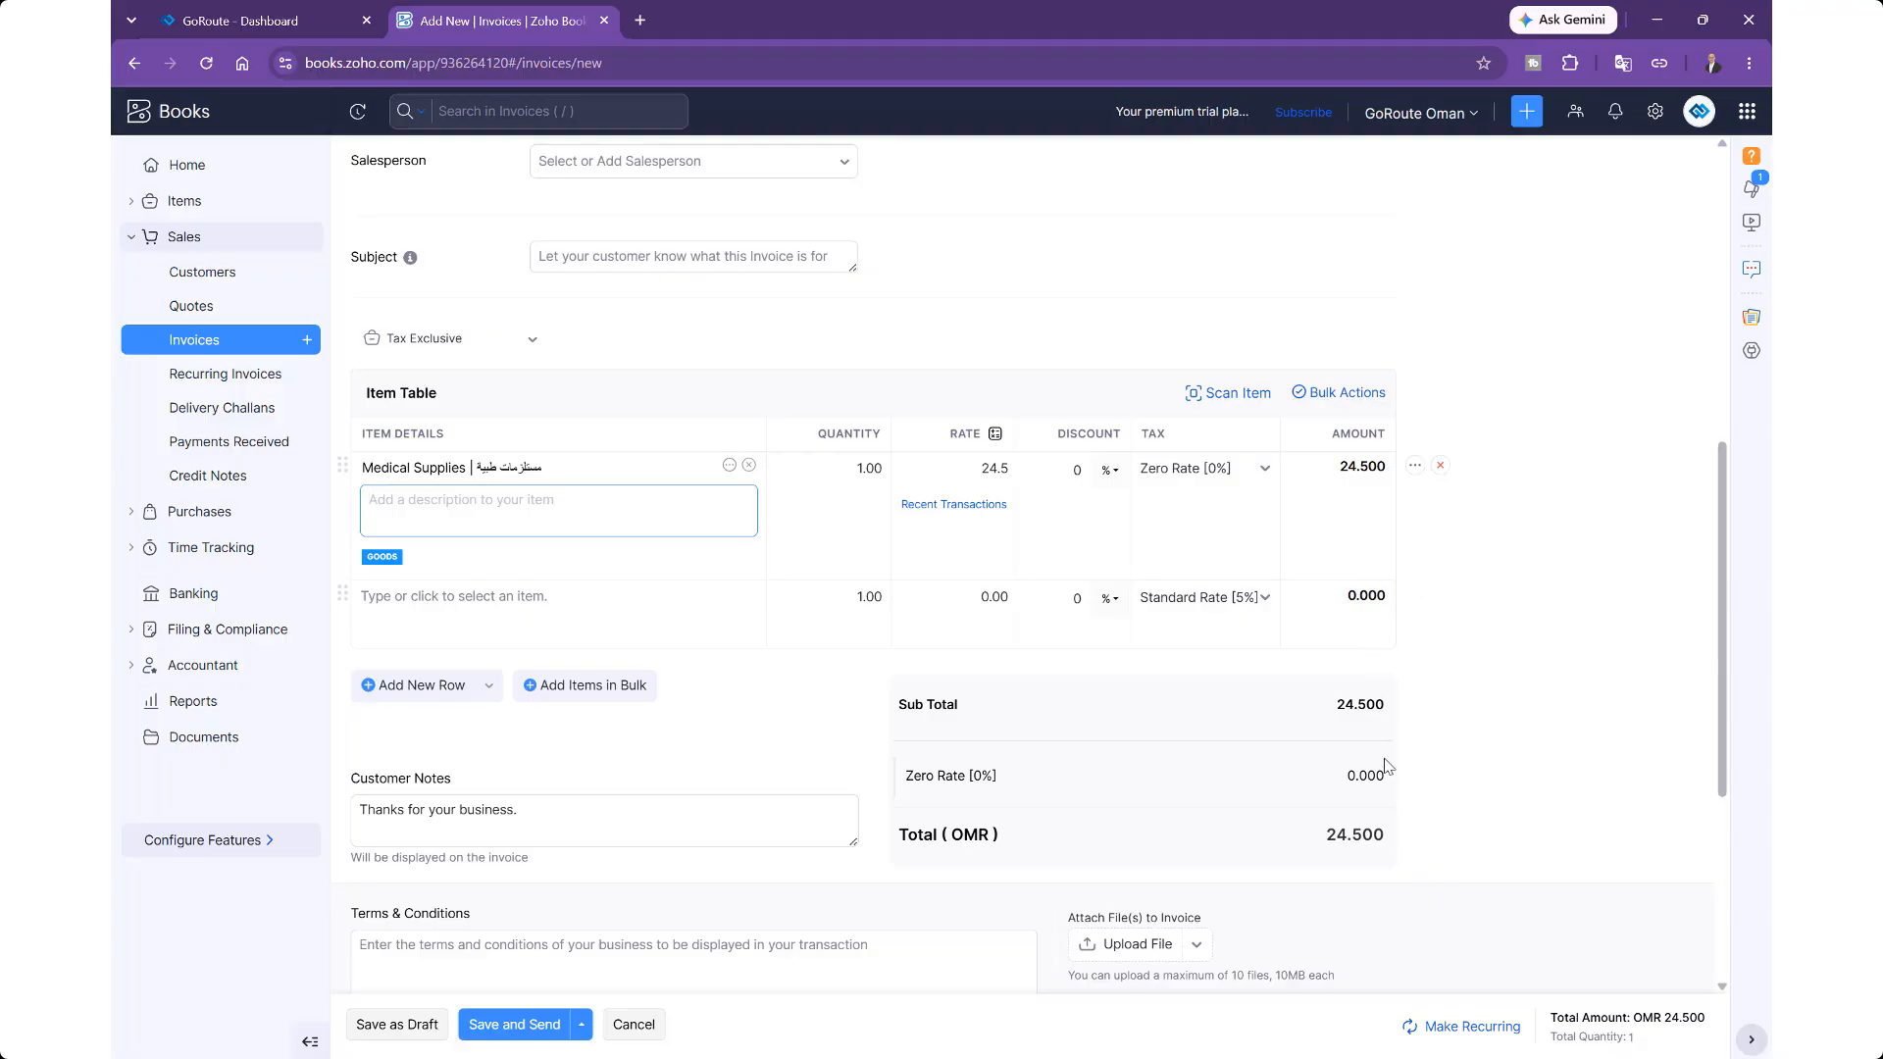
left_click_drag(1342, 776, 1385, 776)
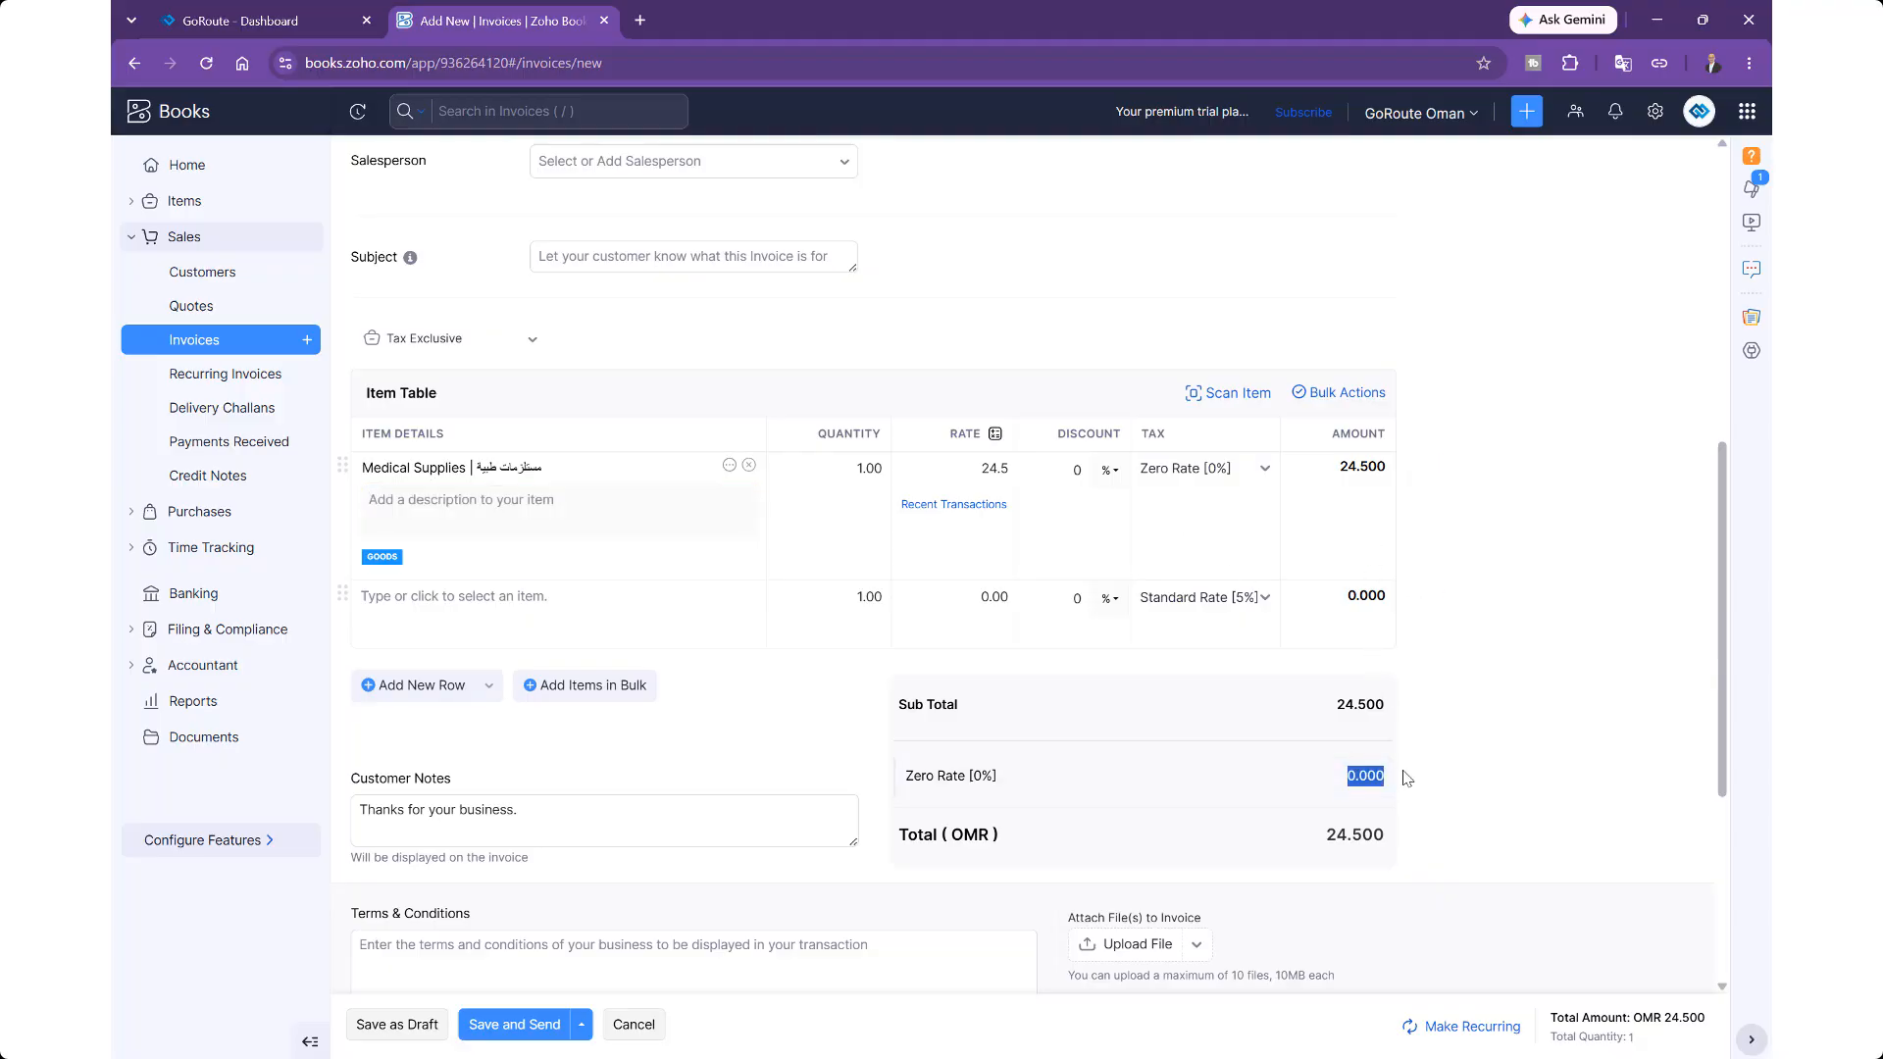
Step: Save the invoice without emailing it to the customer and mark it as sent
left_click(518, 1030)
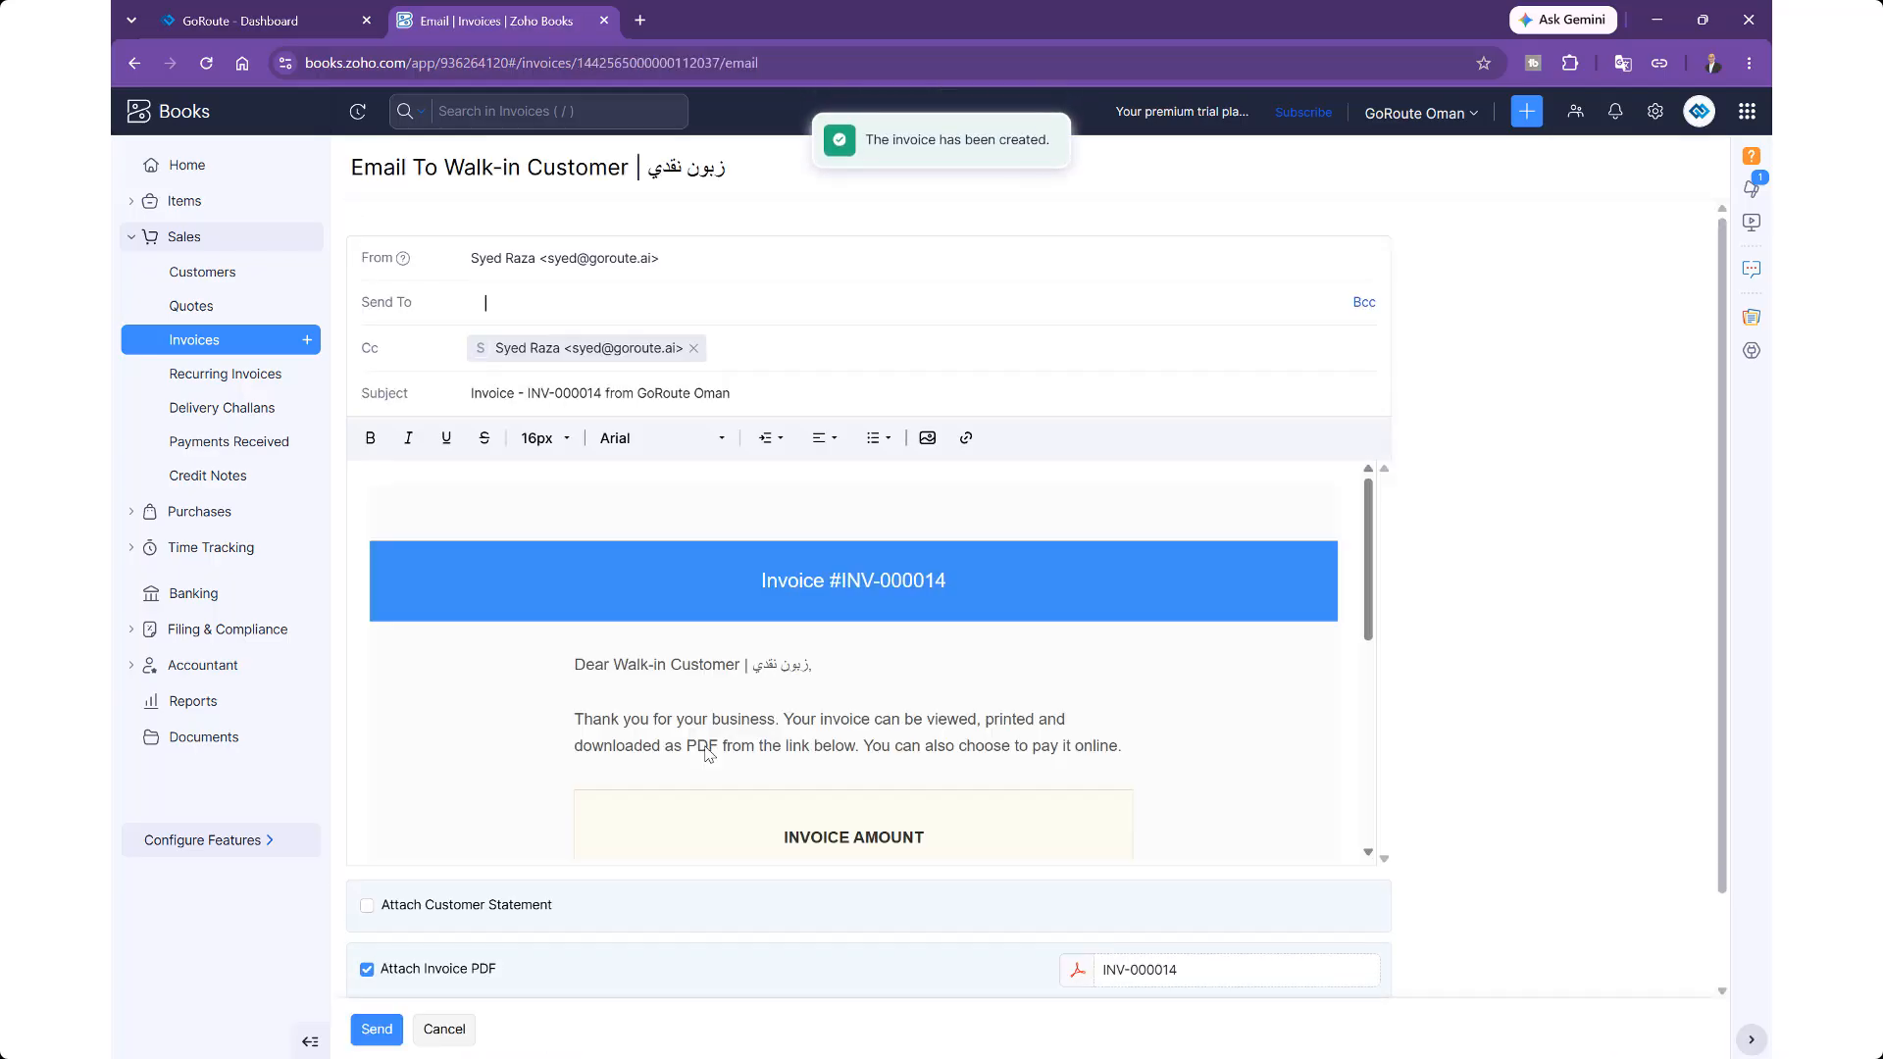
left_click(447, 1030)
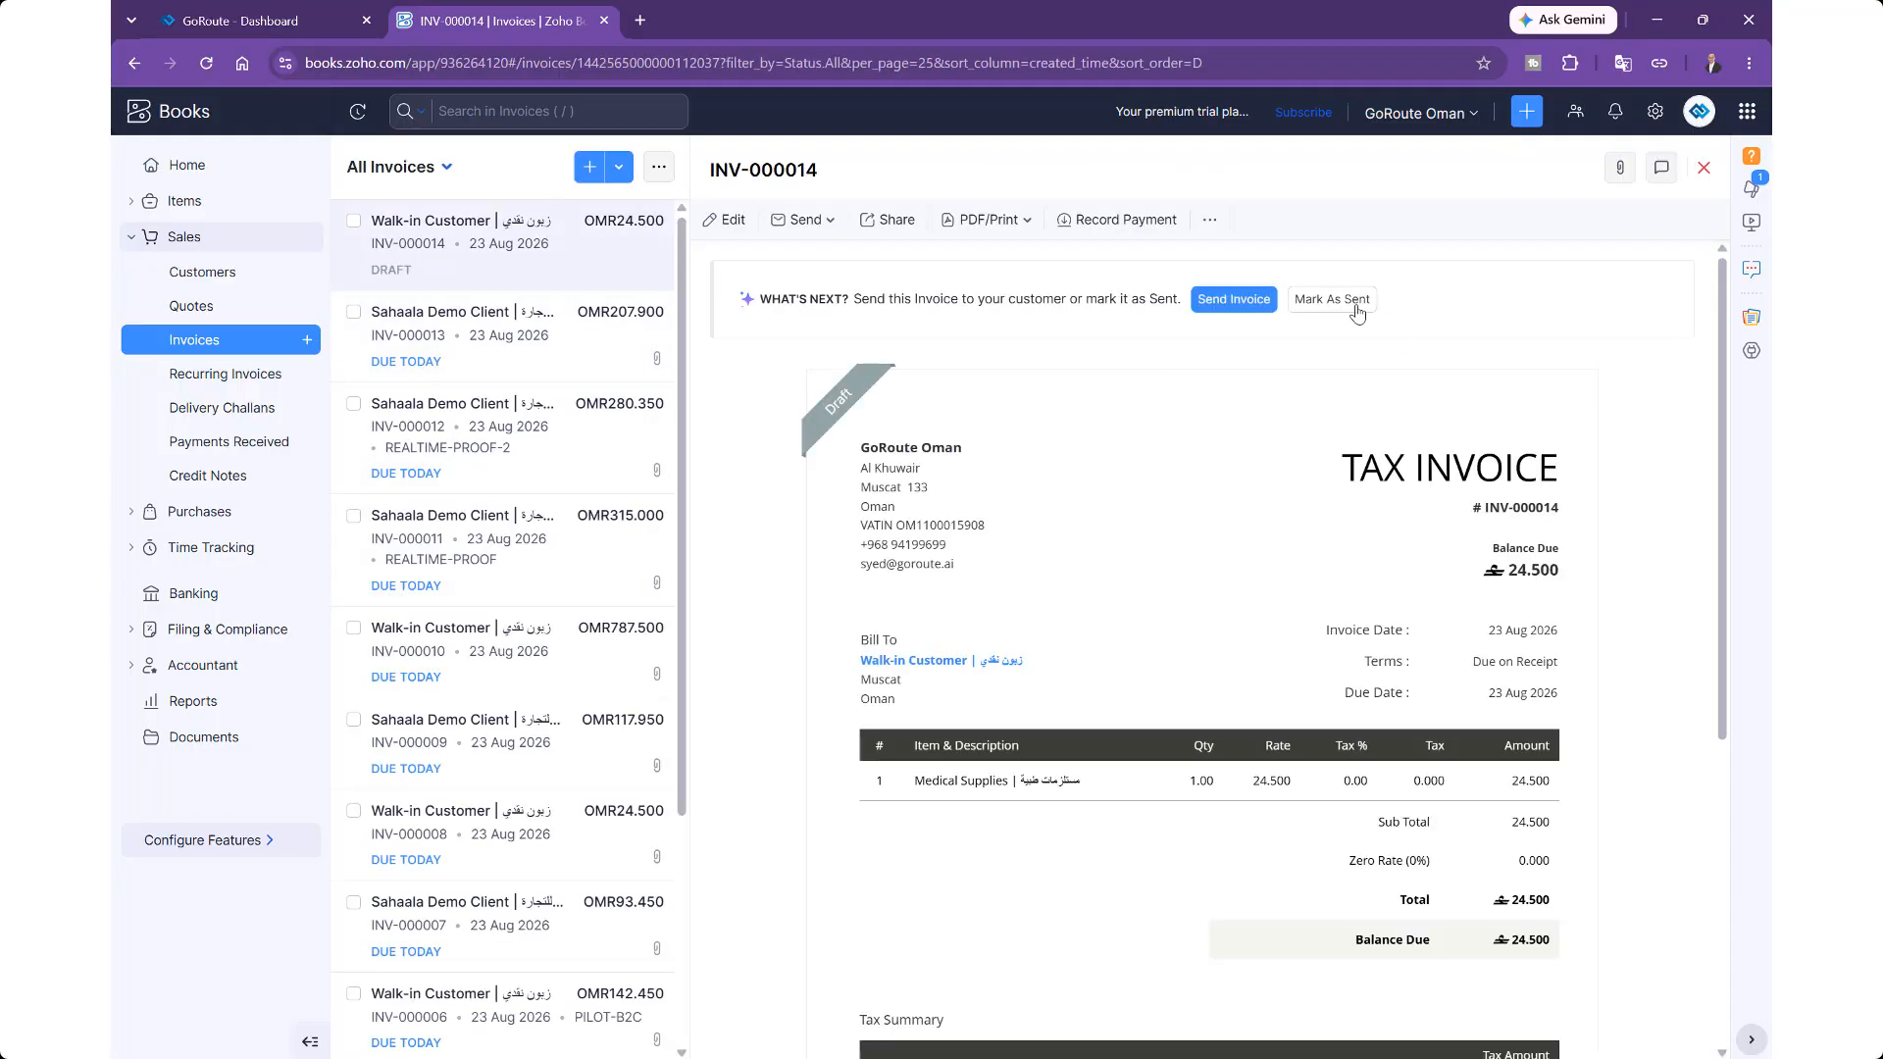
left_click(1358, 312)
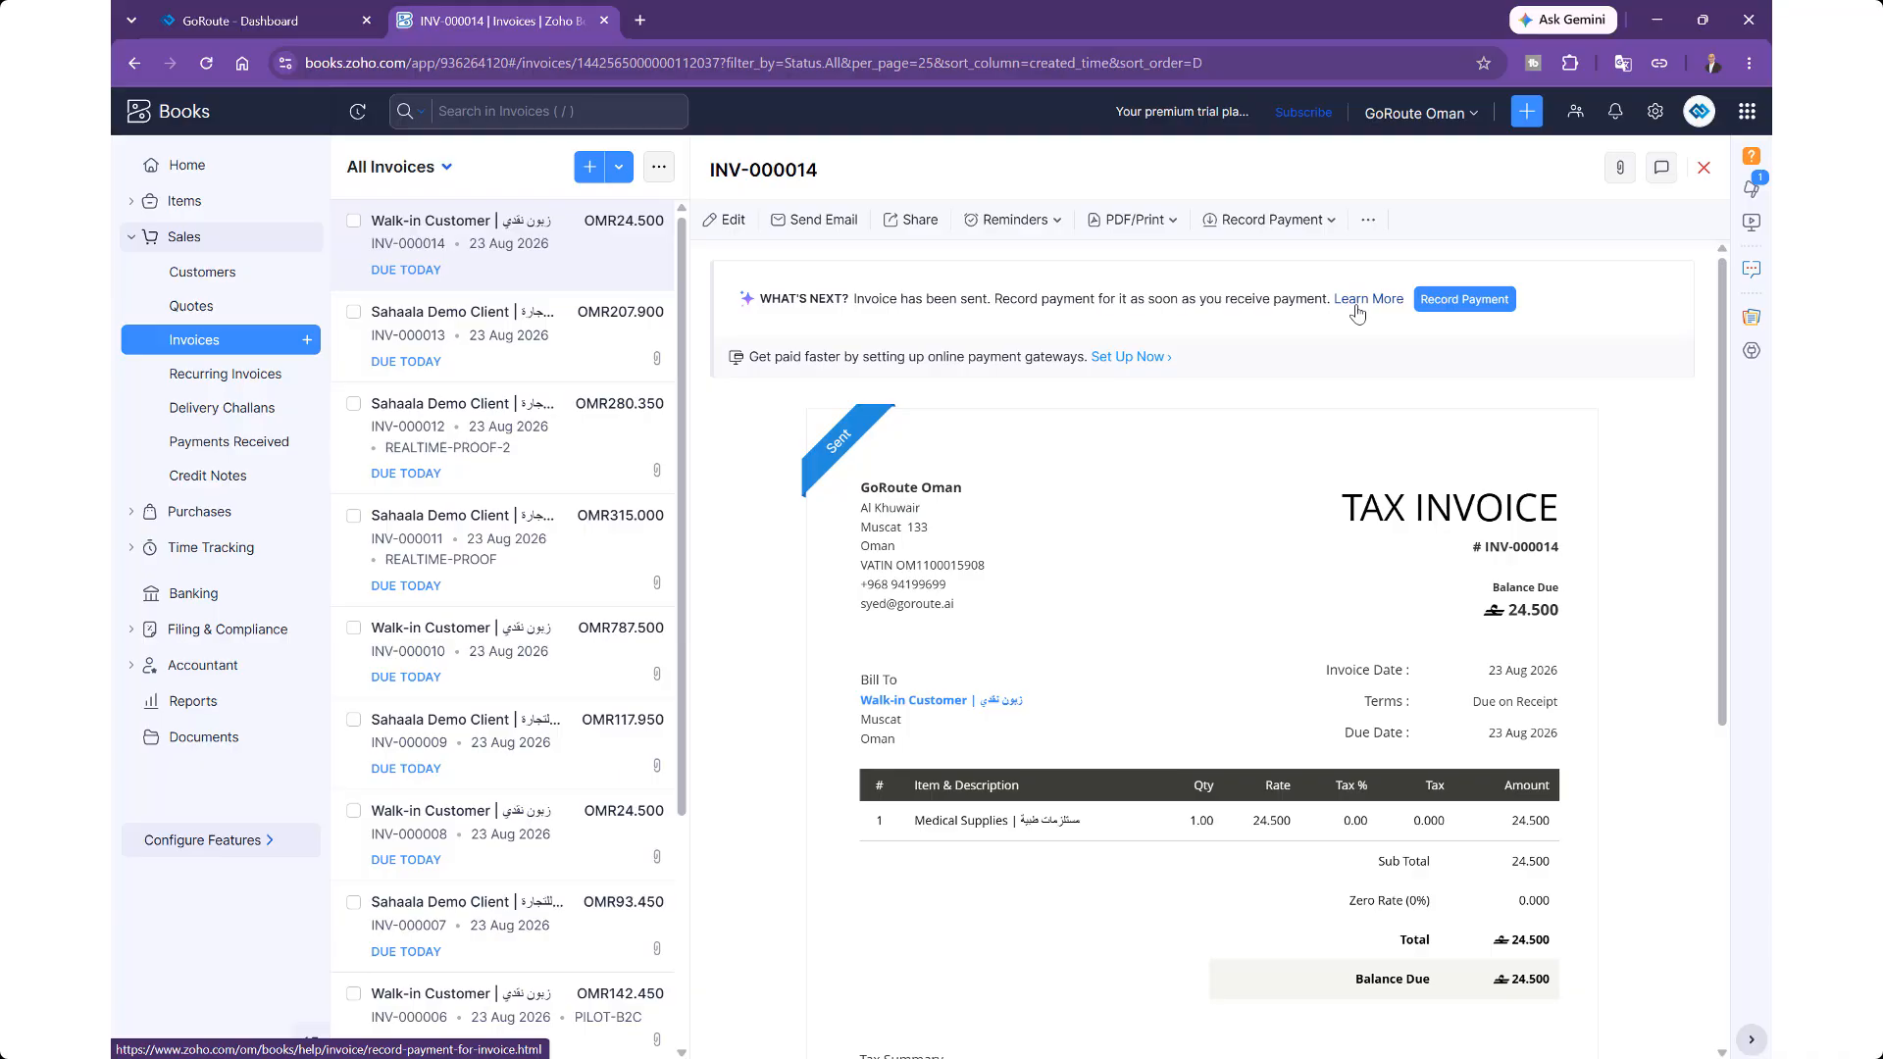
Step: Switch to GoRoute, preview the newest received invoice in the transactions list, and close its preview and details
left_click(295, 19)
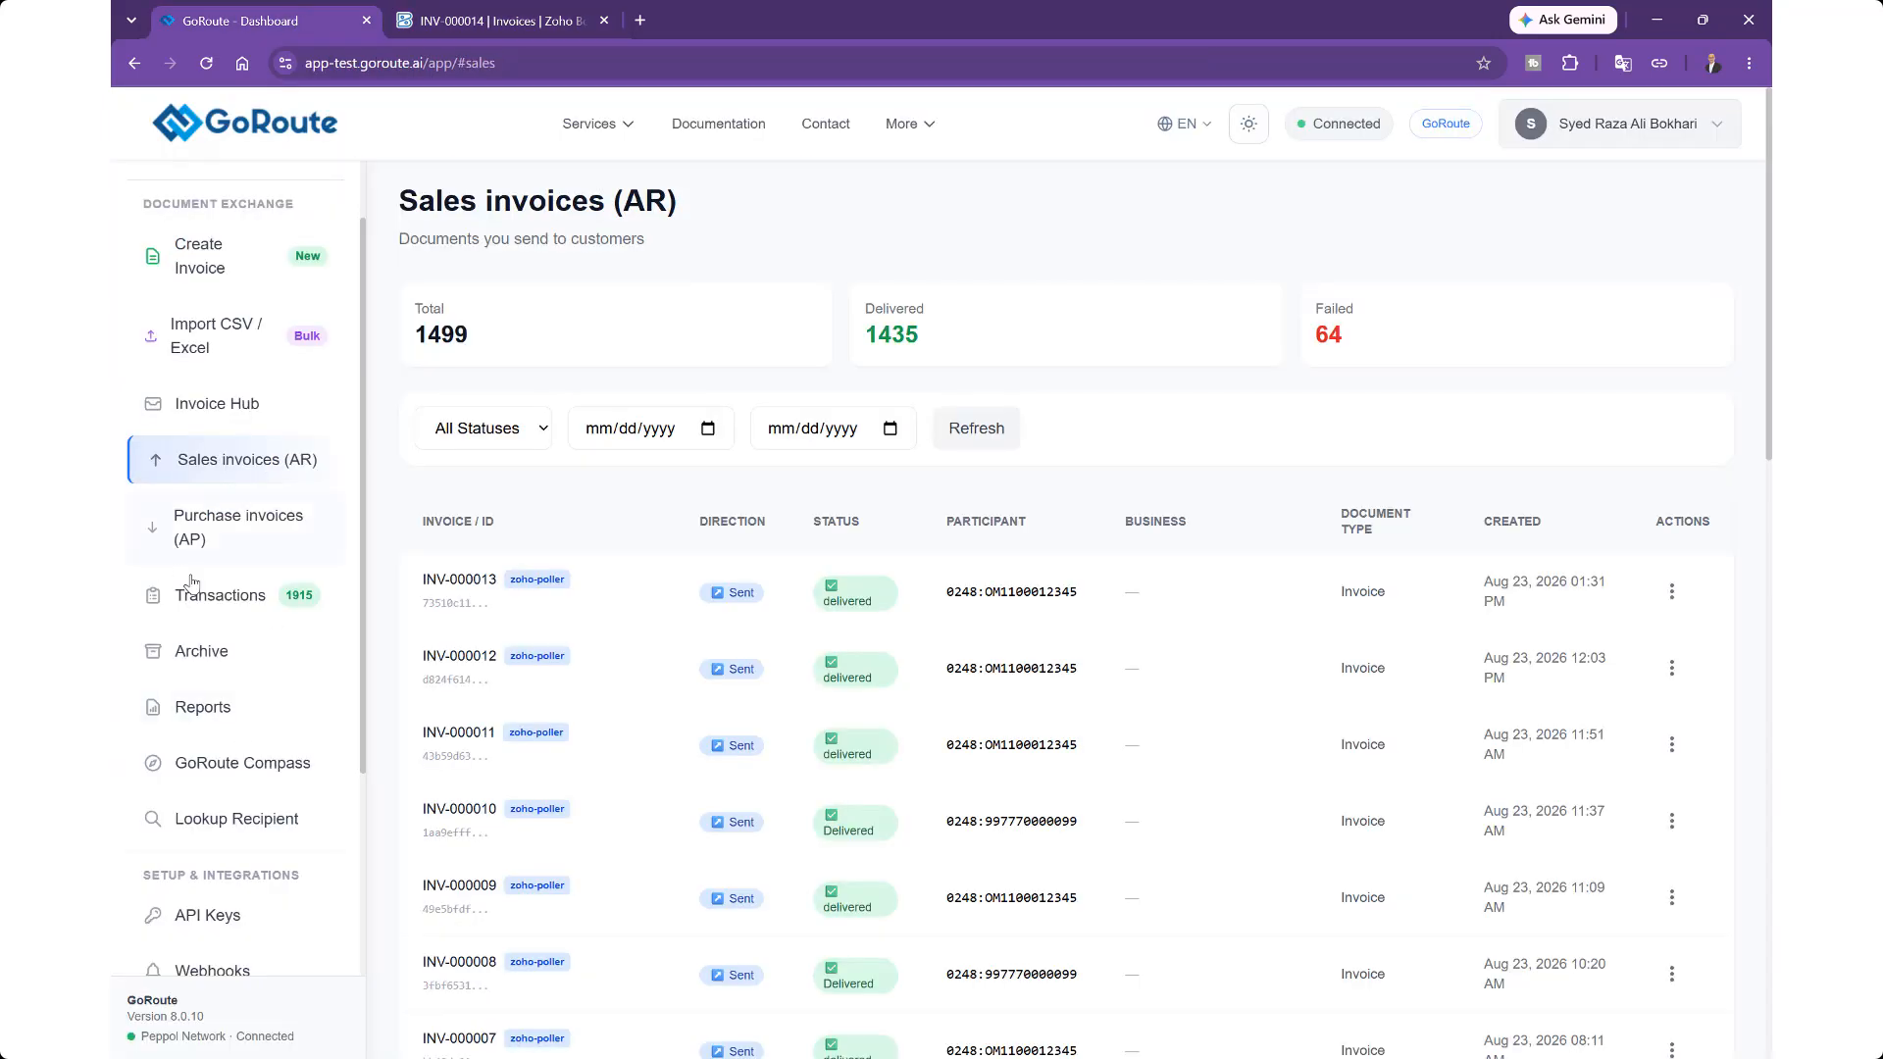
left_click(213, 597)
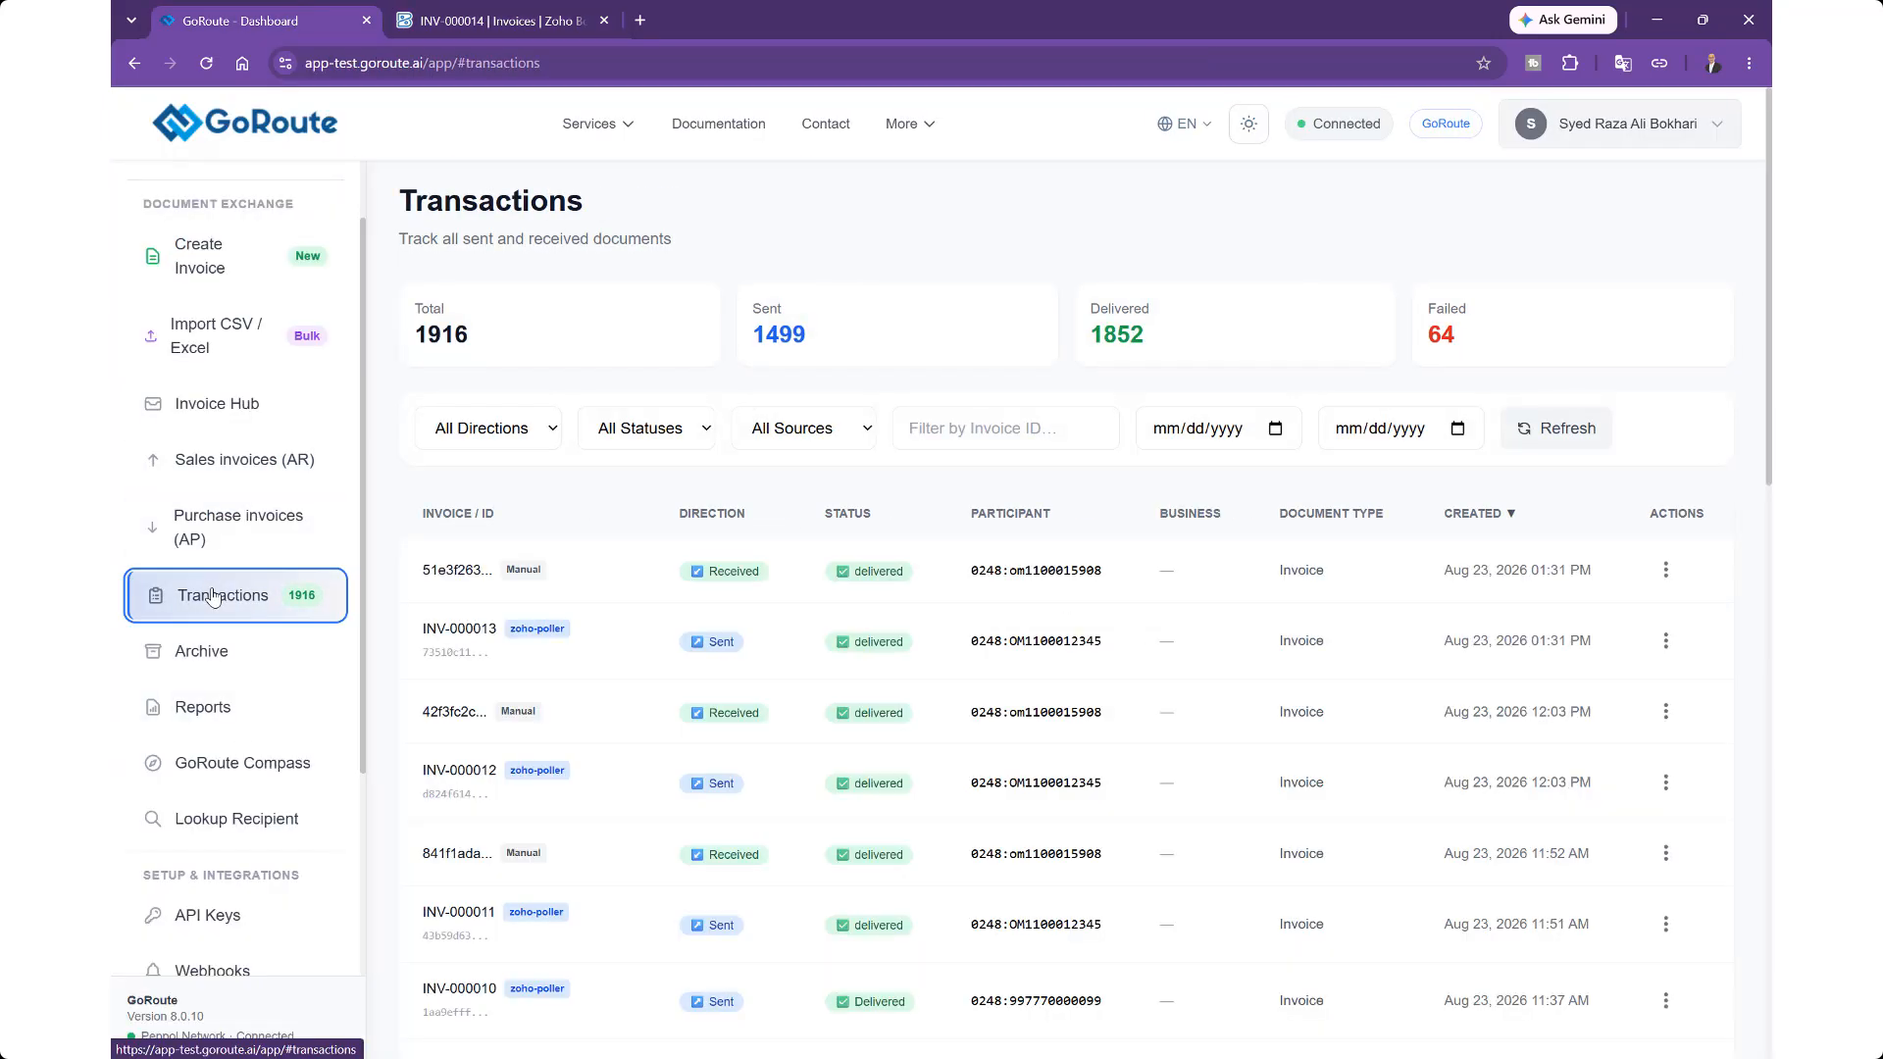
left_click(1020, 581)
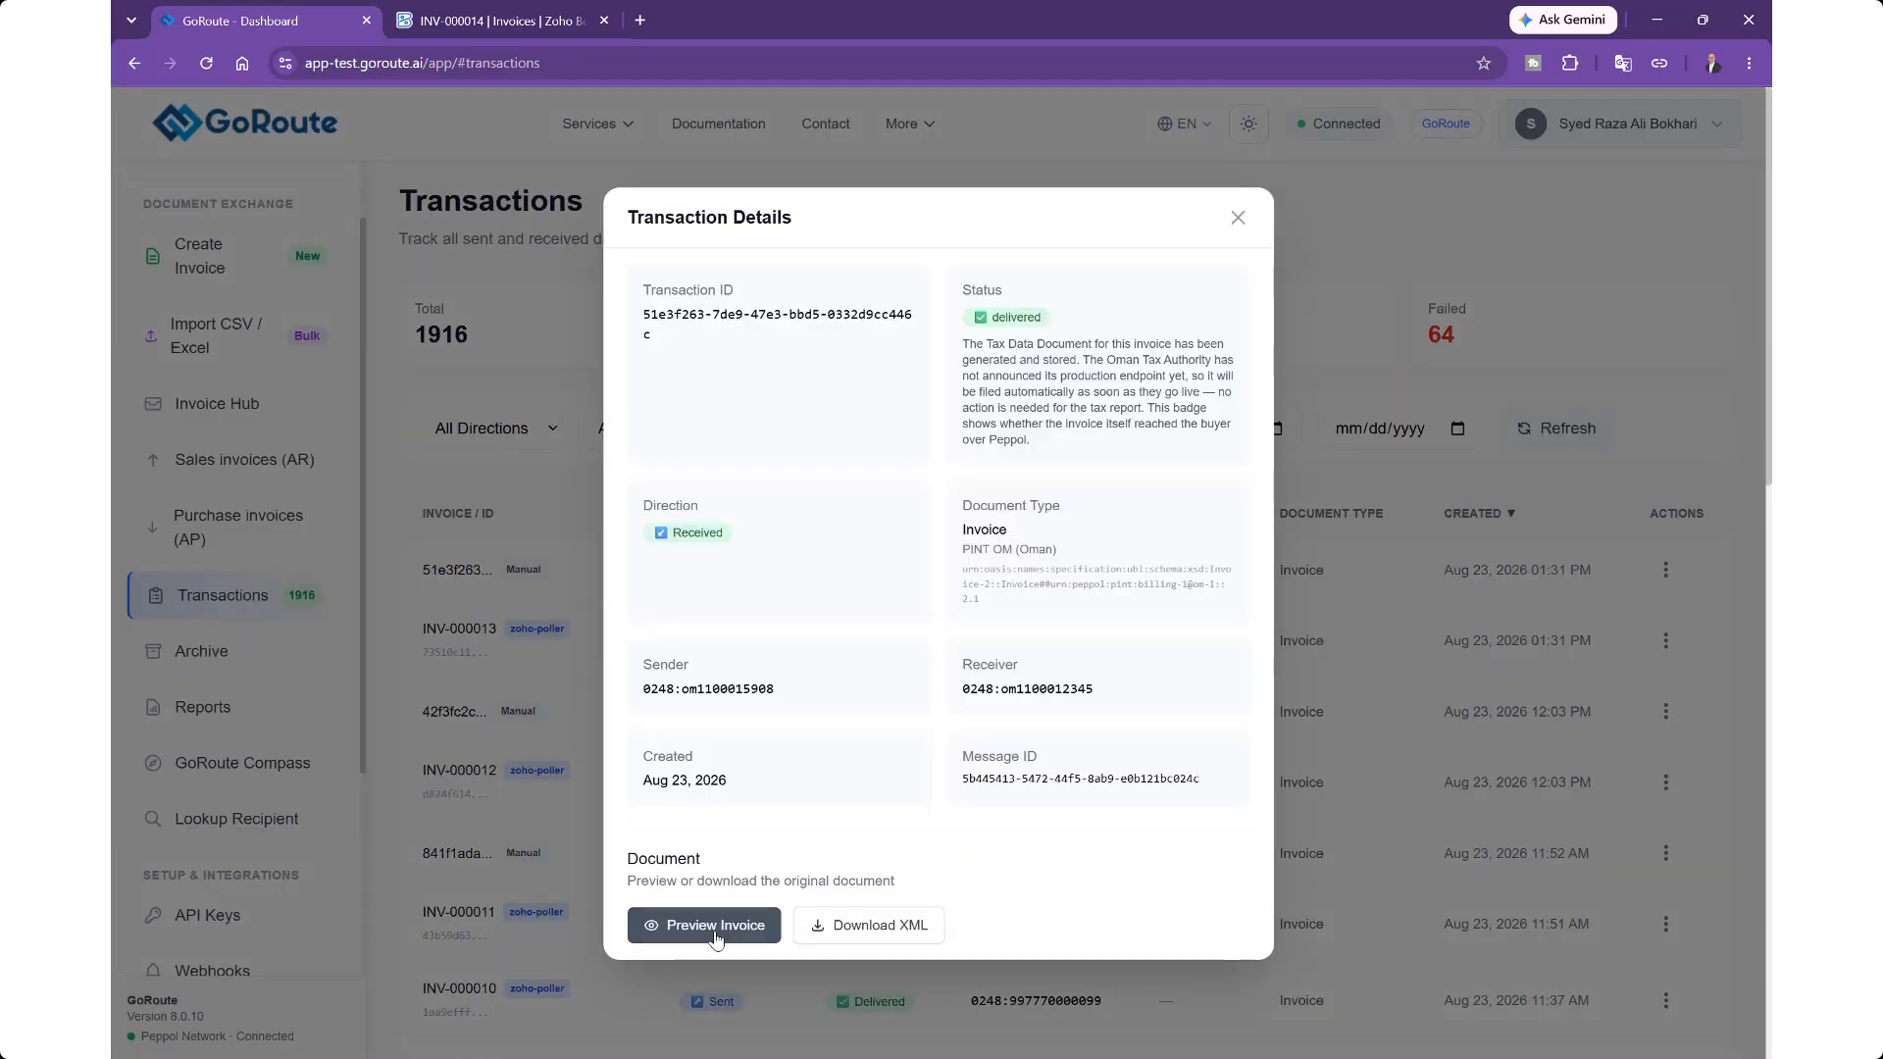
left_click(715, 927)
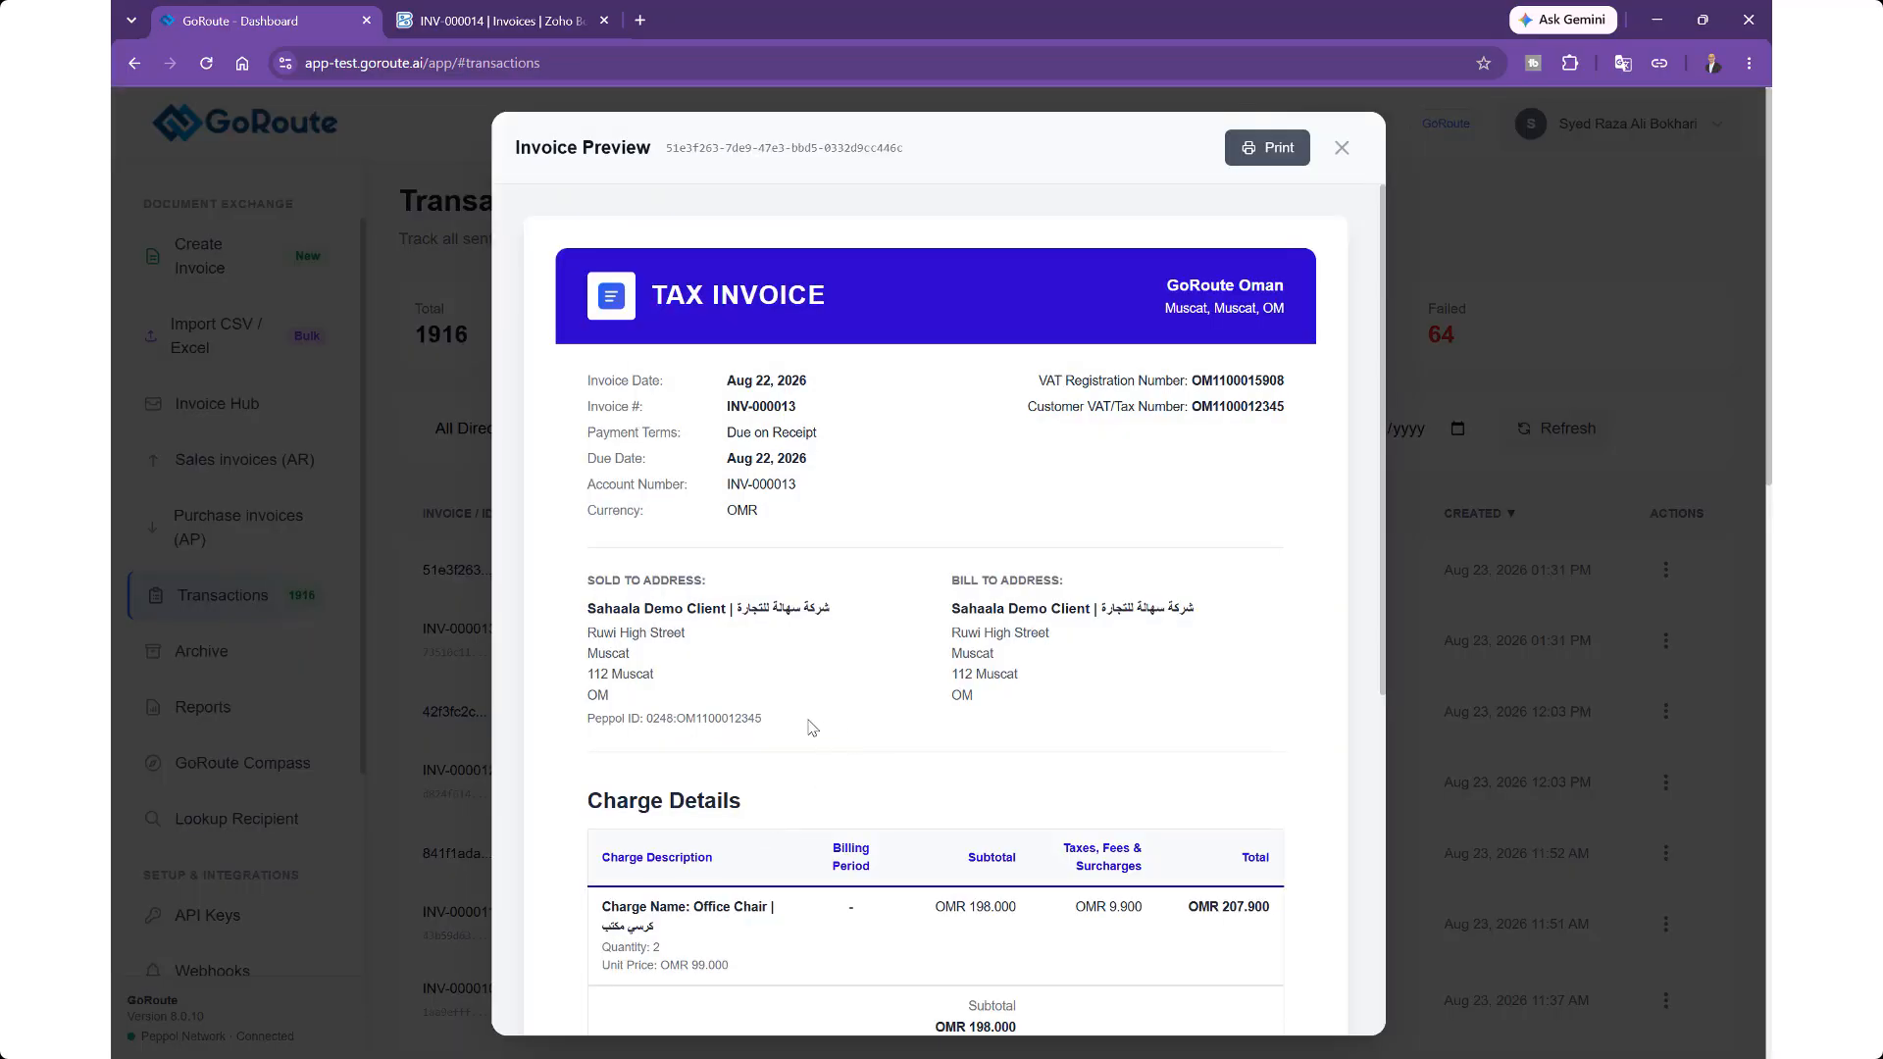
scroll(803, 727, "down", 6)
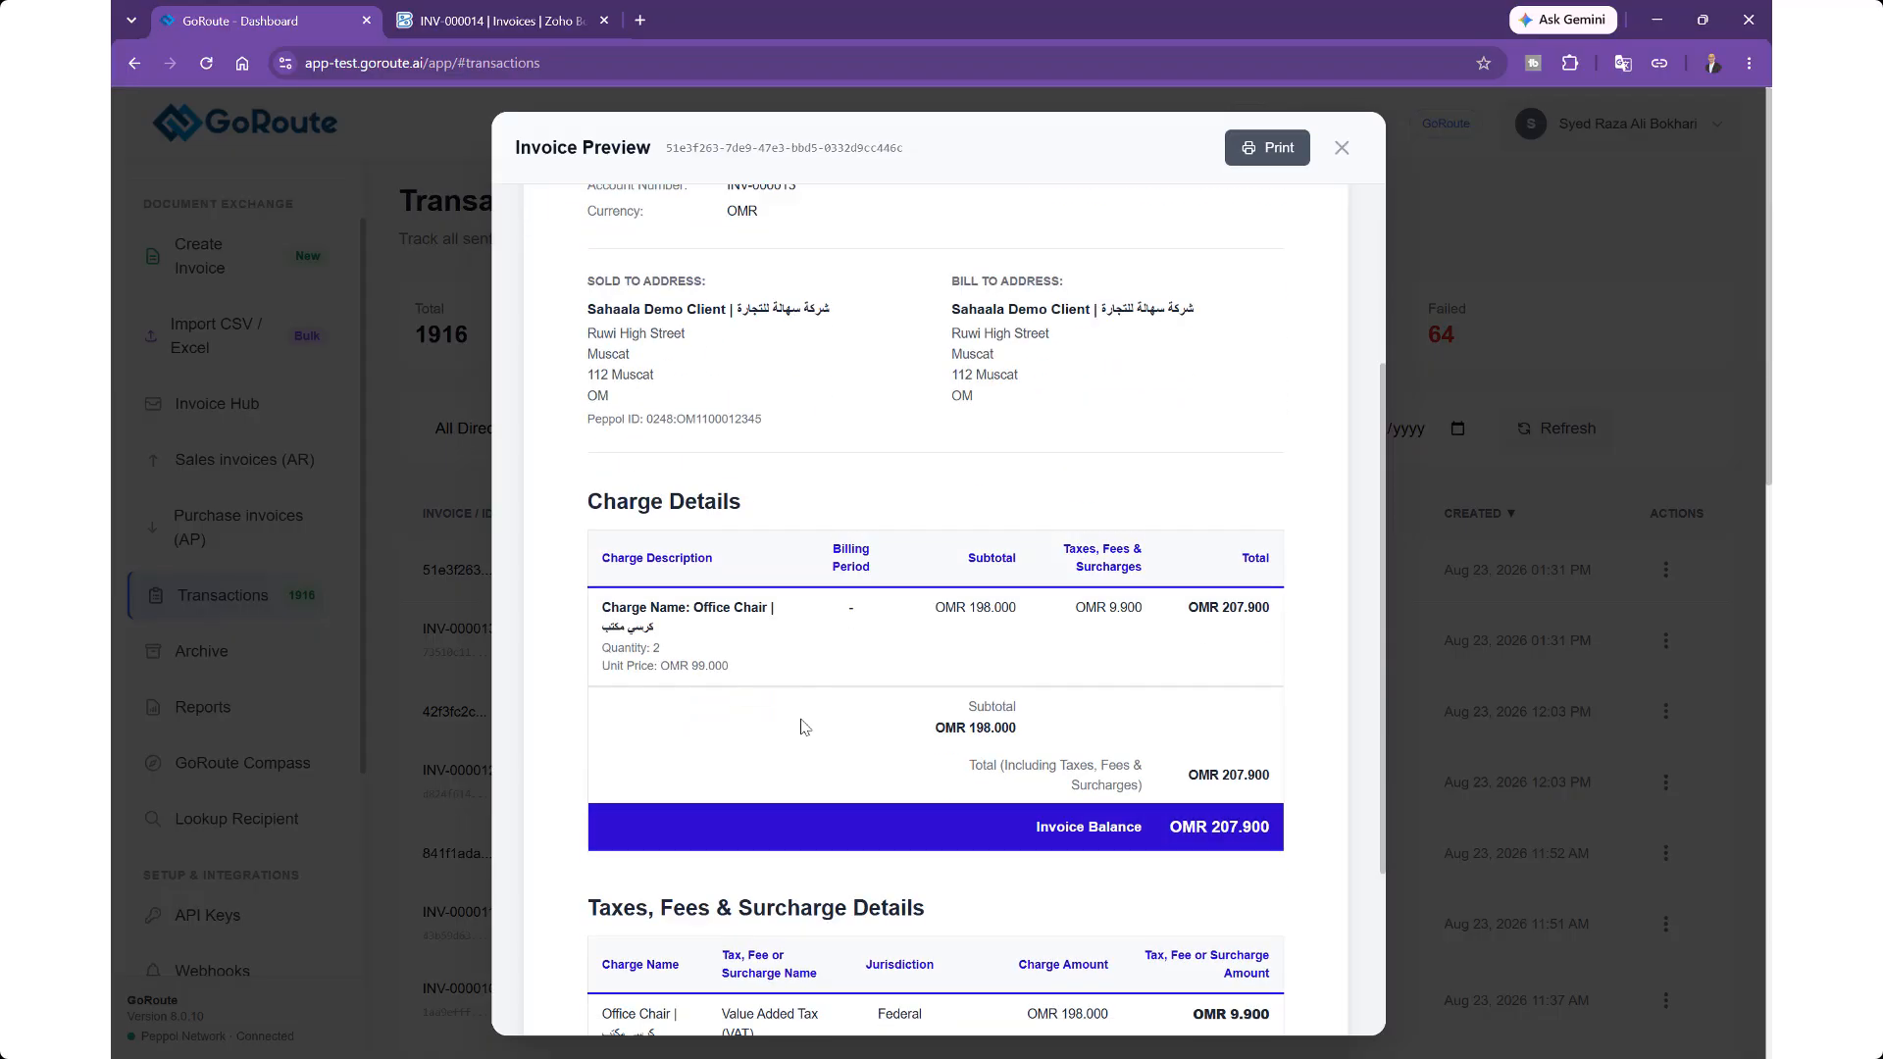
left_click(1342, 148)
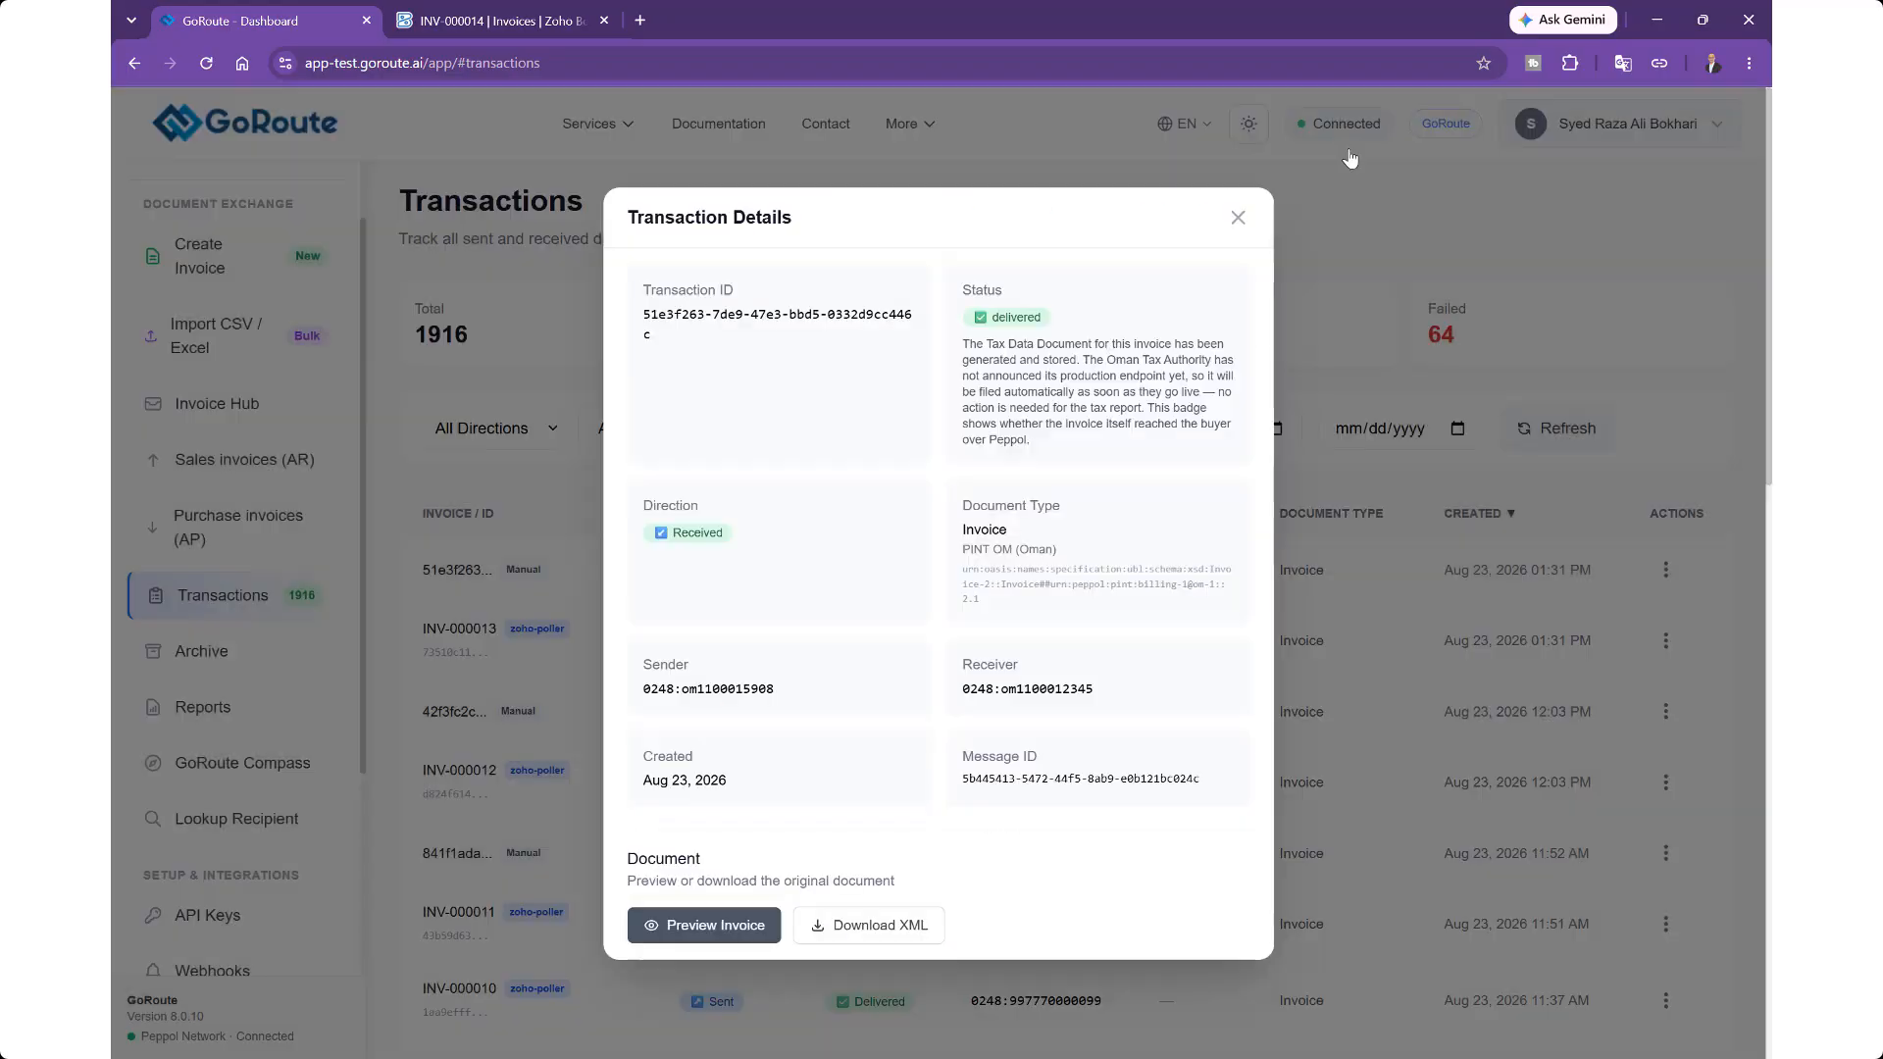
left_click(1237, 217)
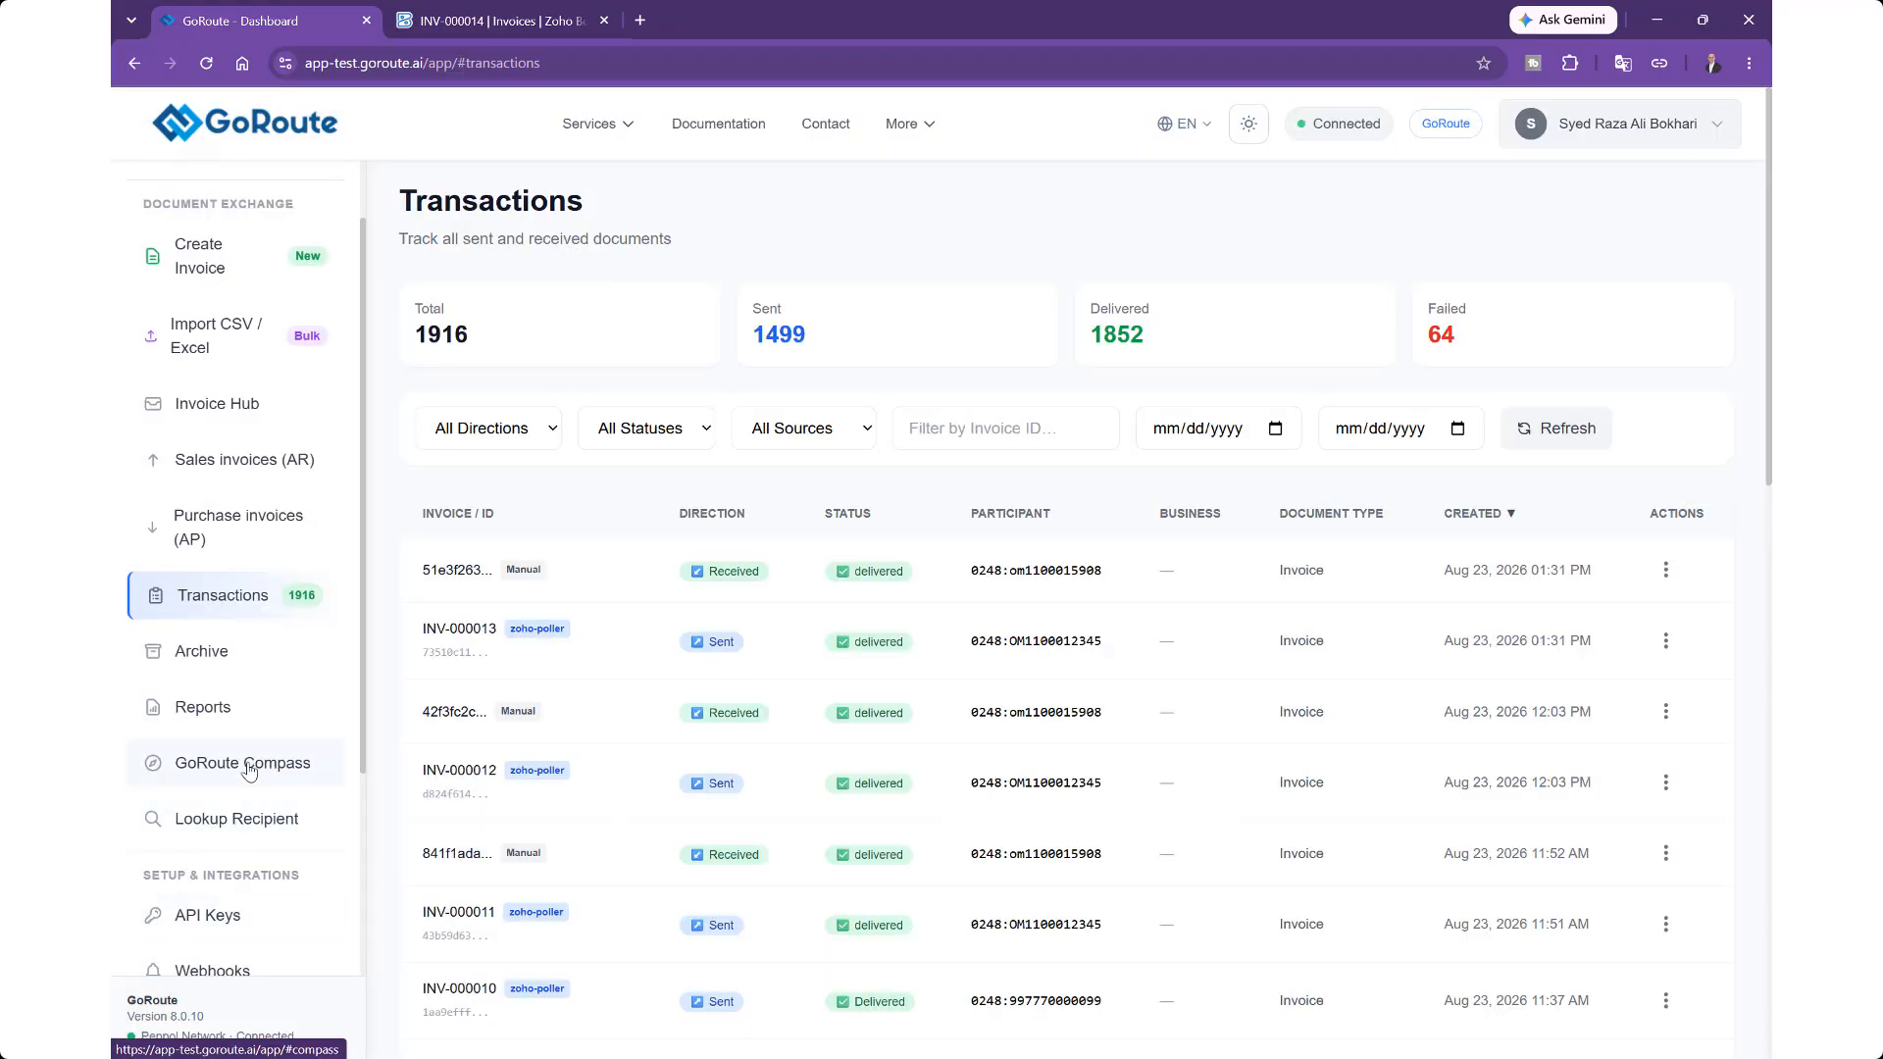
Step: Open the Zoho Books connector from the integrations page and run an immediate sync
scroll(263, 864, "up", 2)
scroll(266, 866, "down", 3)
scroll(265, 863, "down", 1)
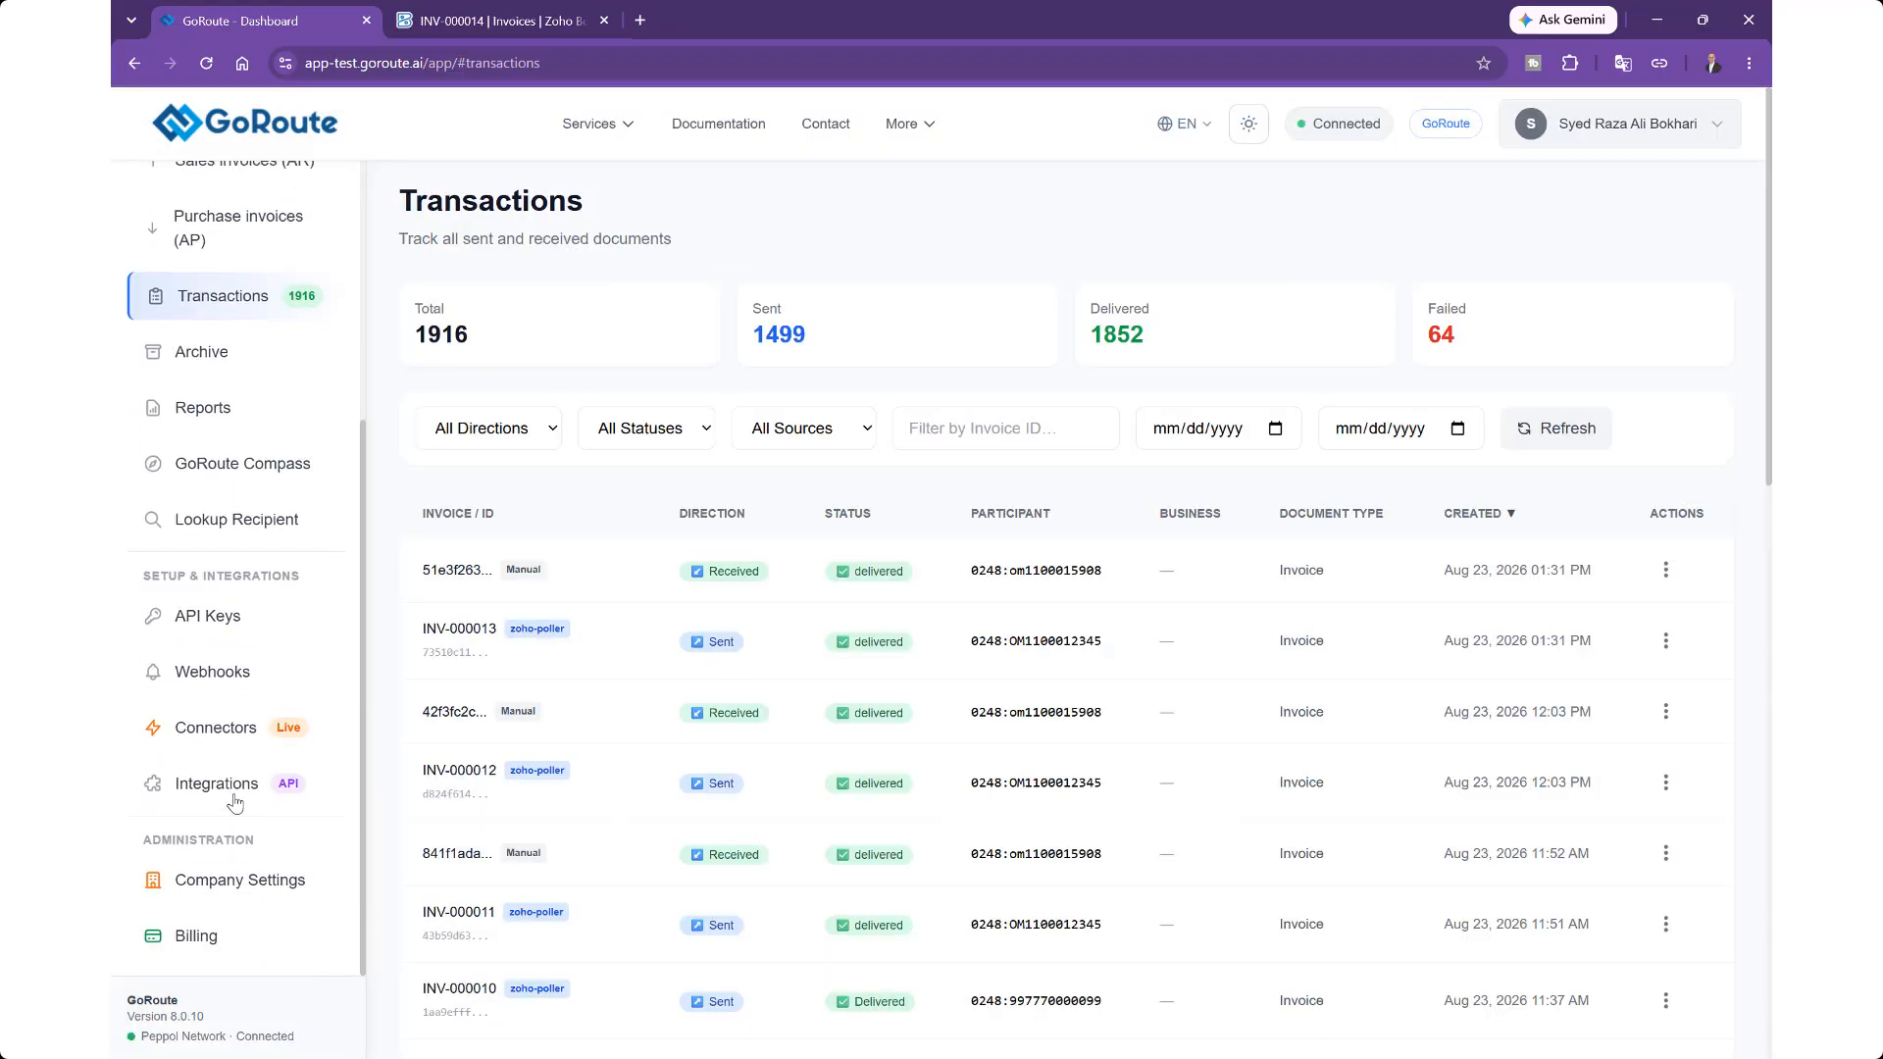
left_click(216, 783)
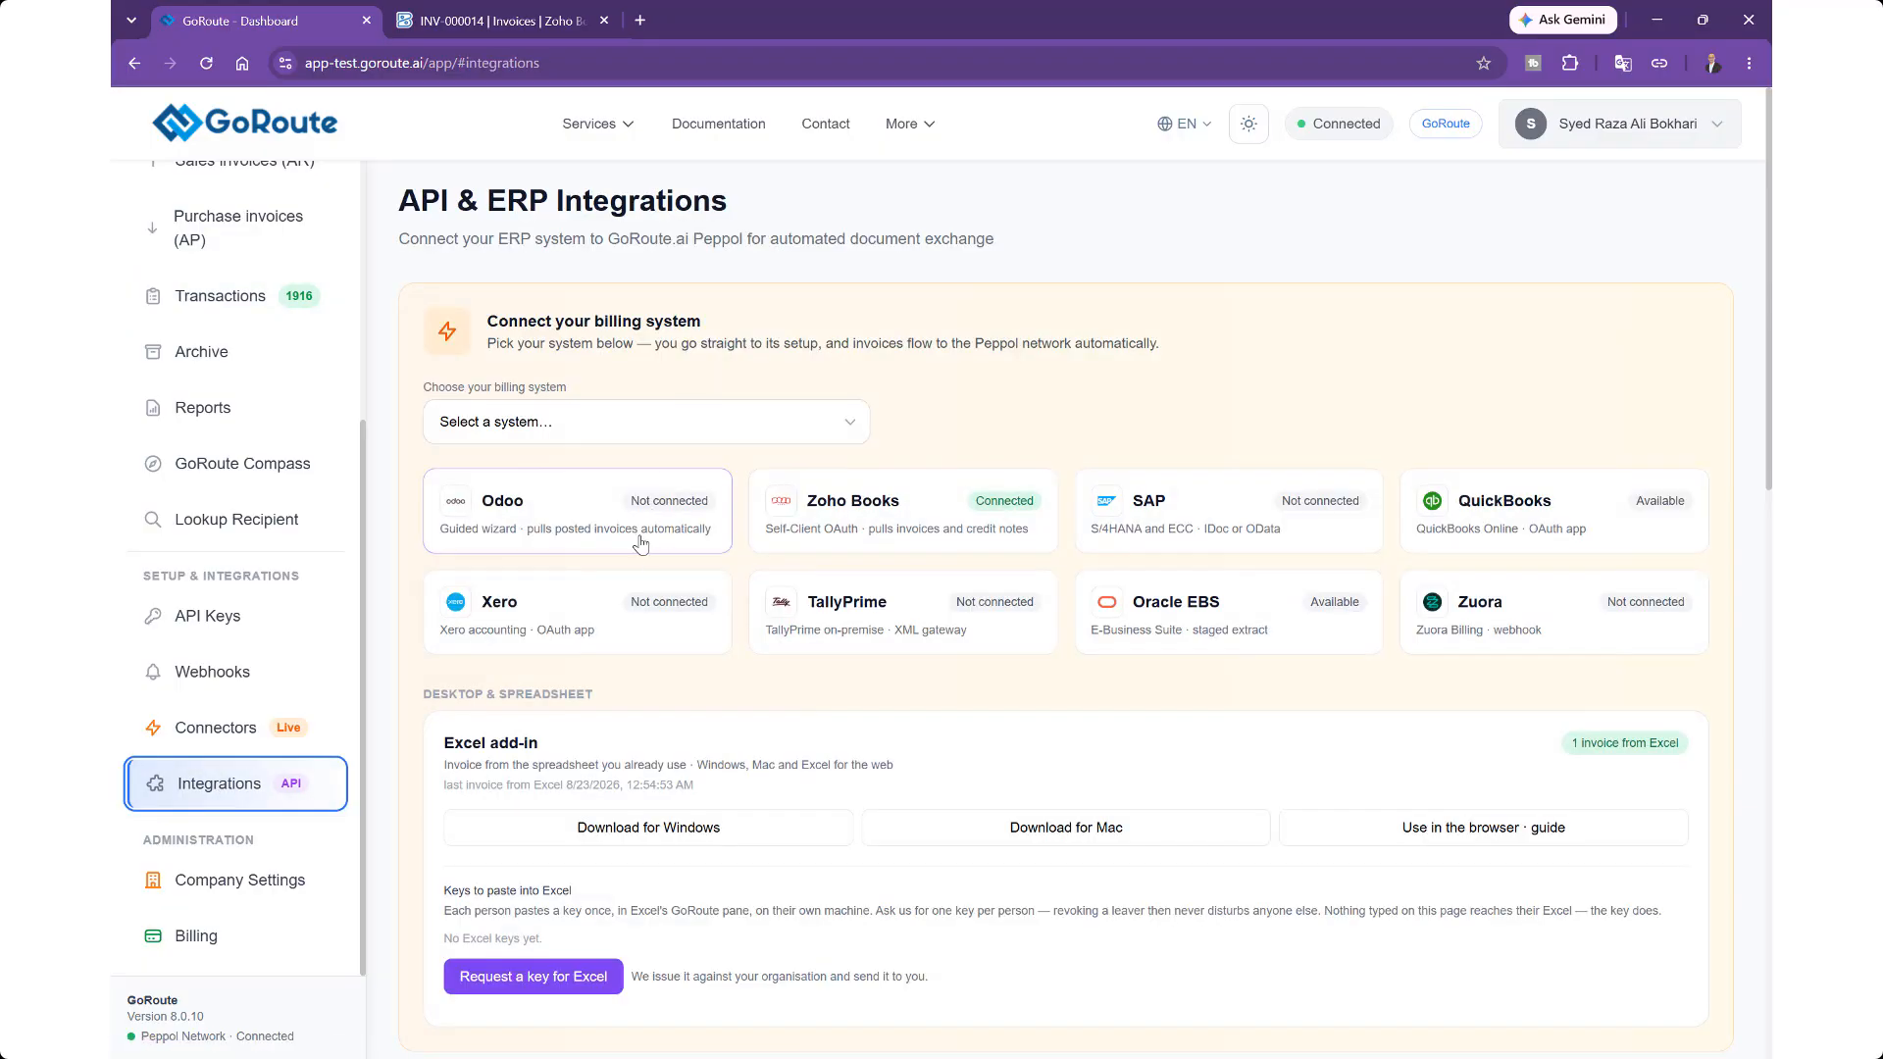
left_click(828, 513)
left_click(480, 386)
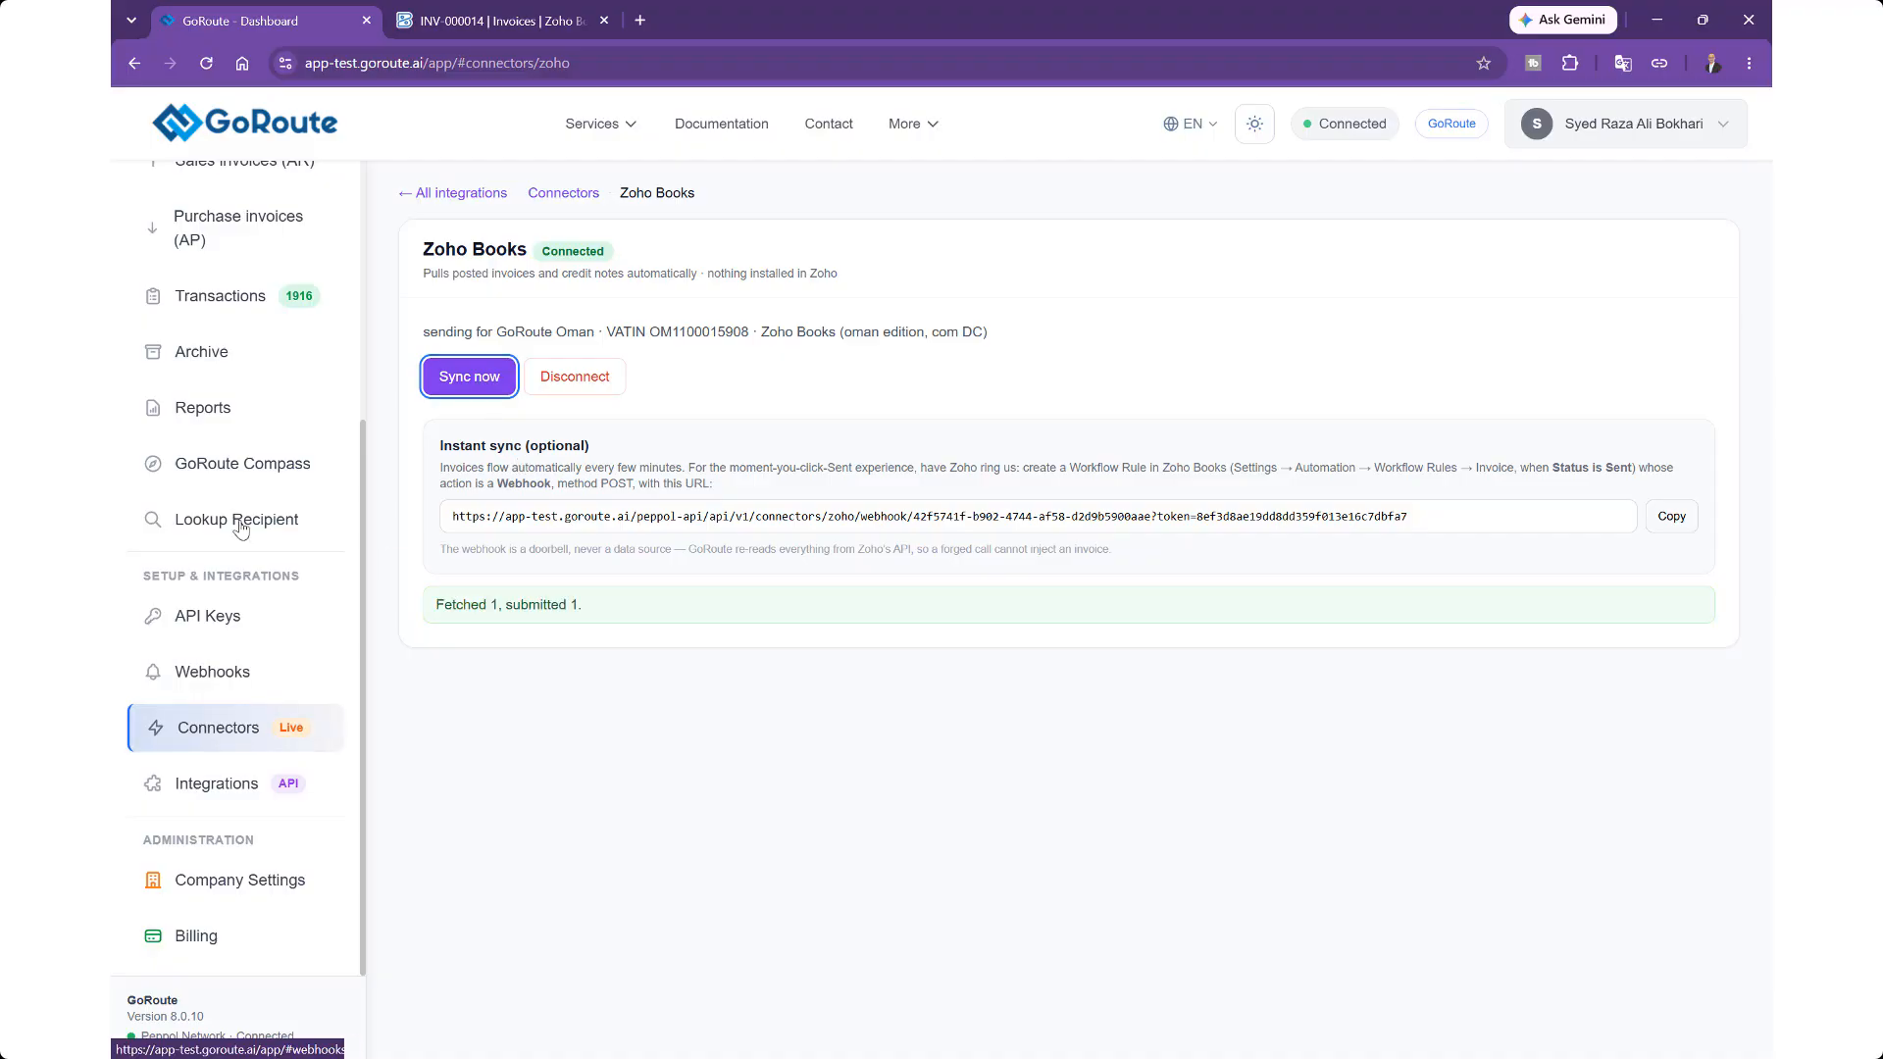
Step: Open the transaction details of INV-000014 from the transactions list and preview its simplified tax invoice
left_click(245, 318)
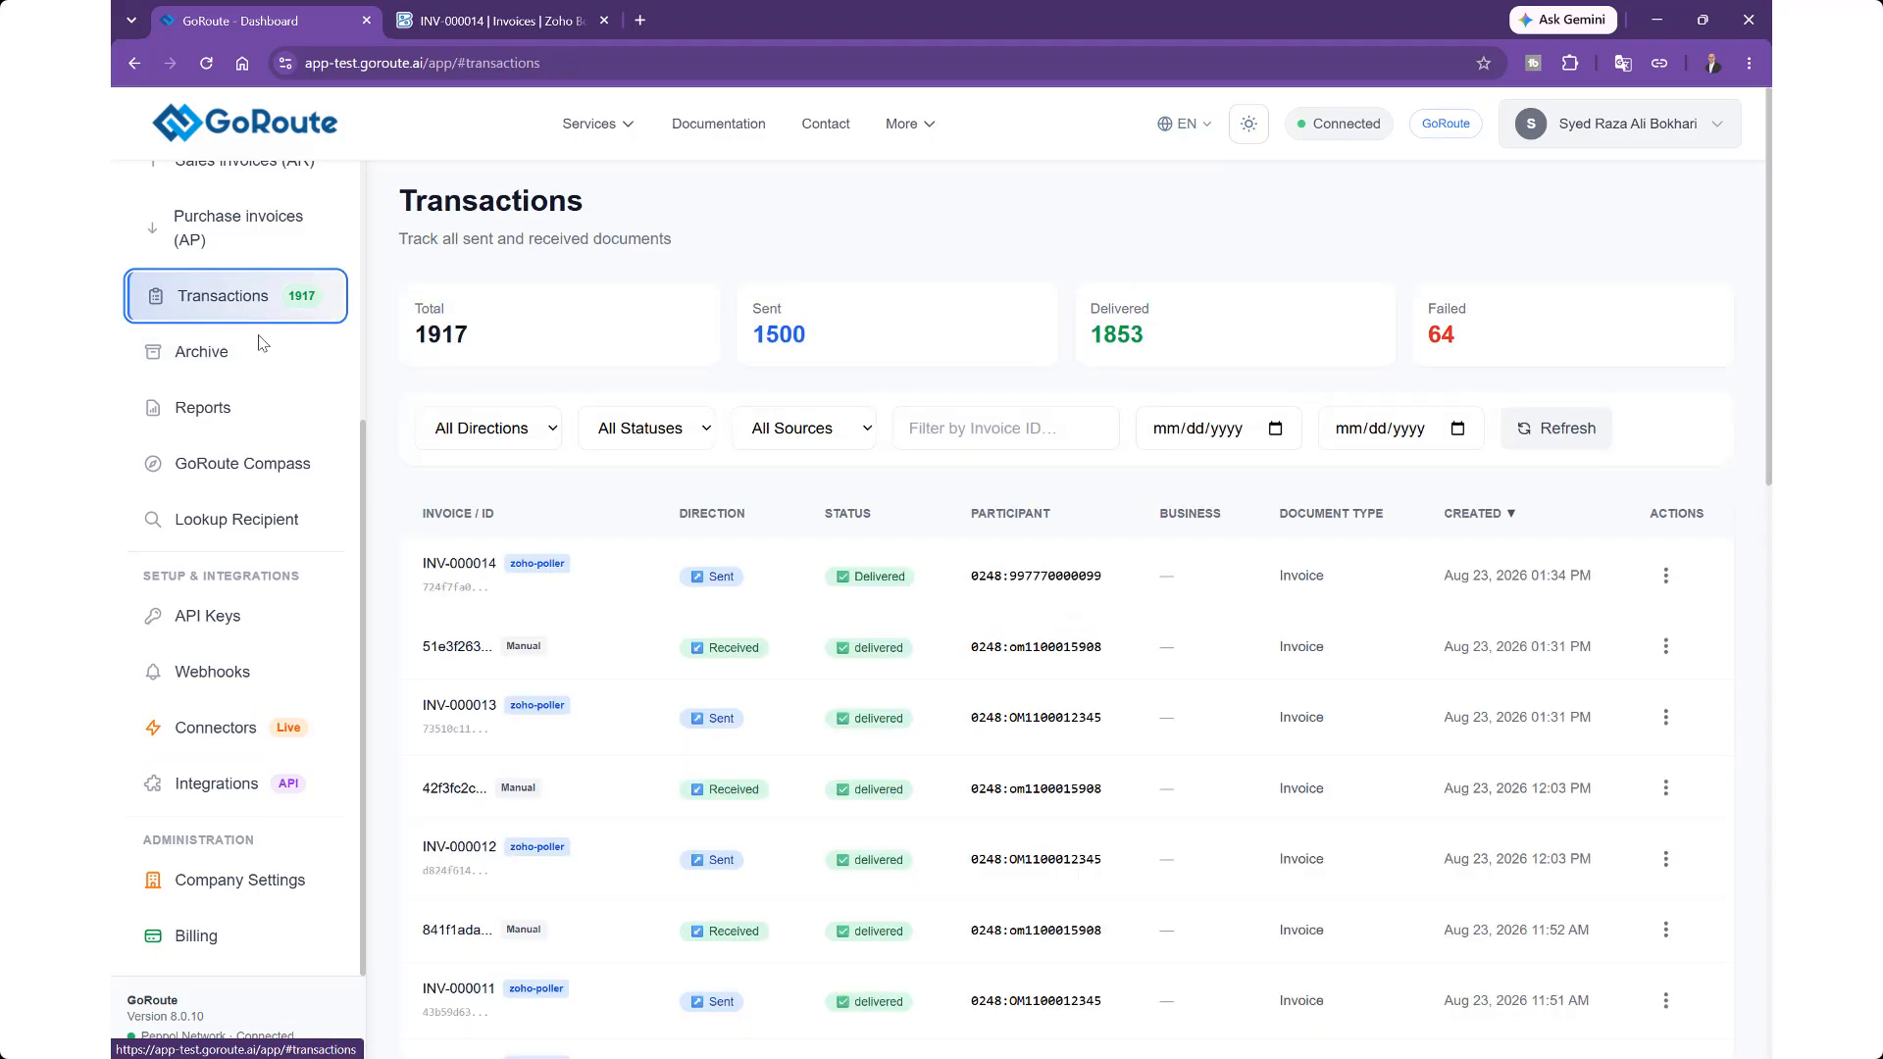
left_click(1025, 579)
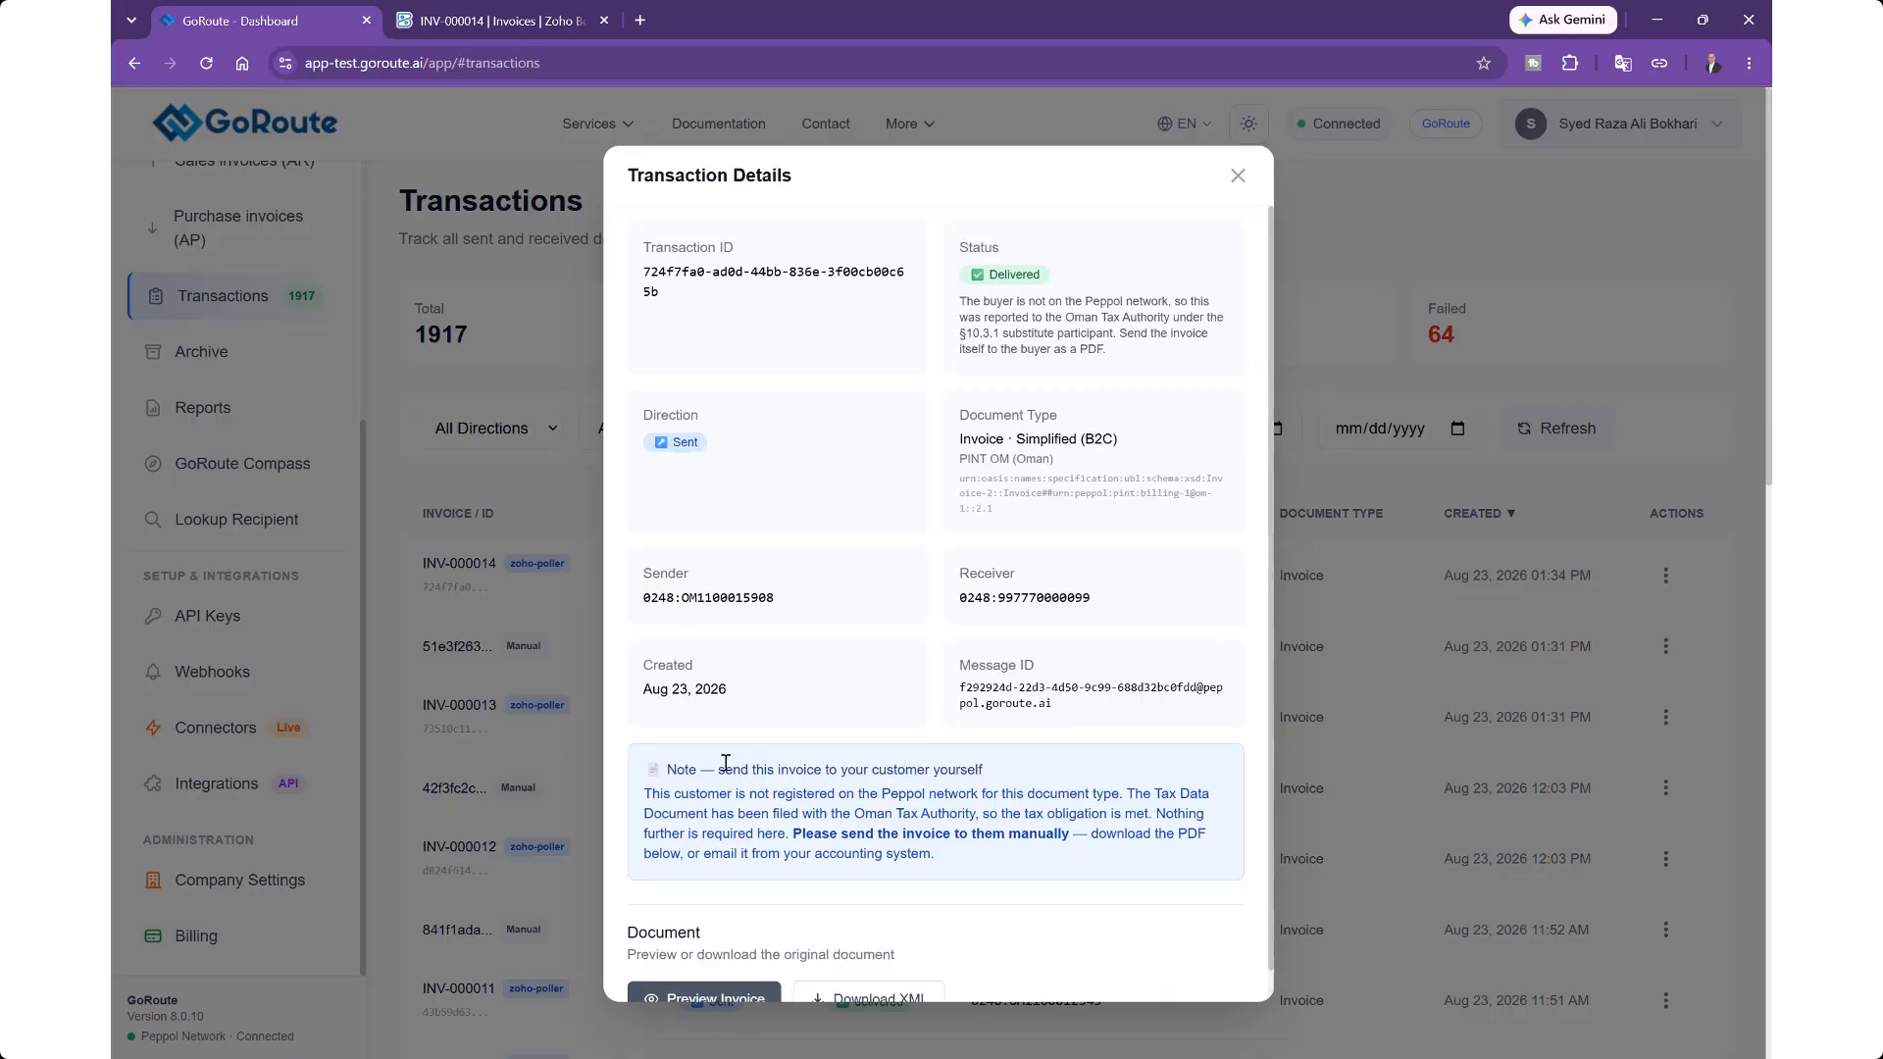
scroll(724, 765, "down", 1)
left_click(742, 967)
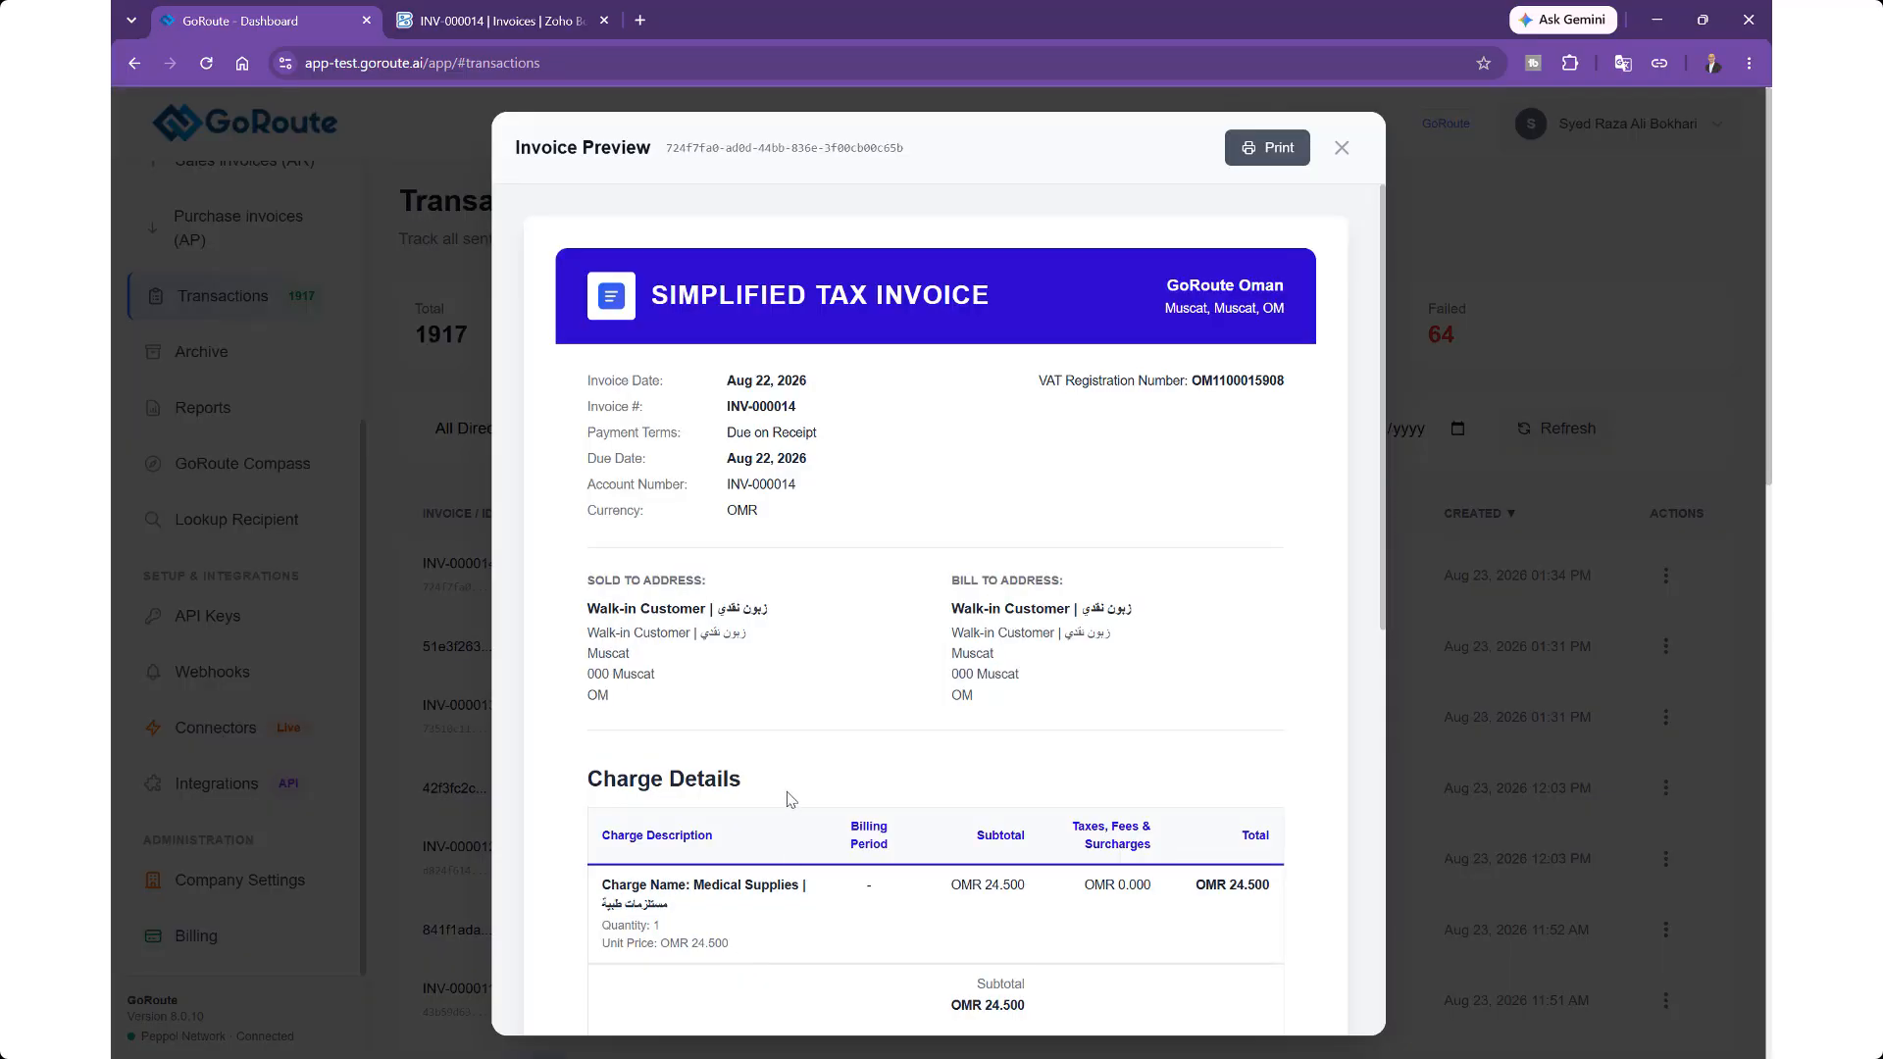
Step: Examine the Medical Supplies charge and the walk-in customer's address in the previewed invoice
scroll(791, 799, "down", 2)
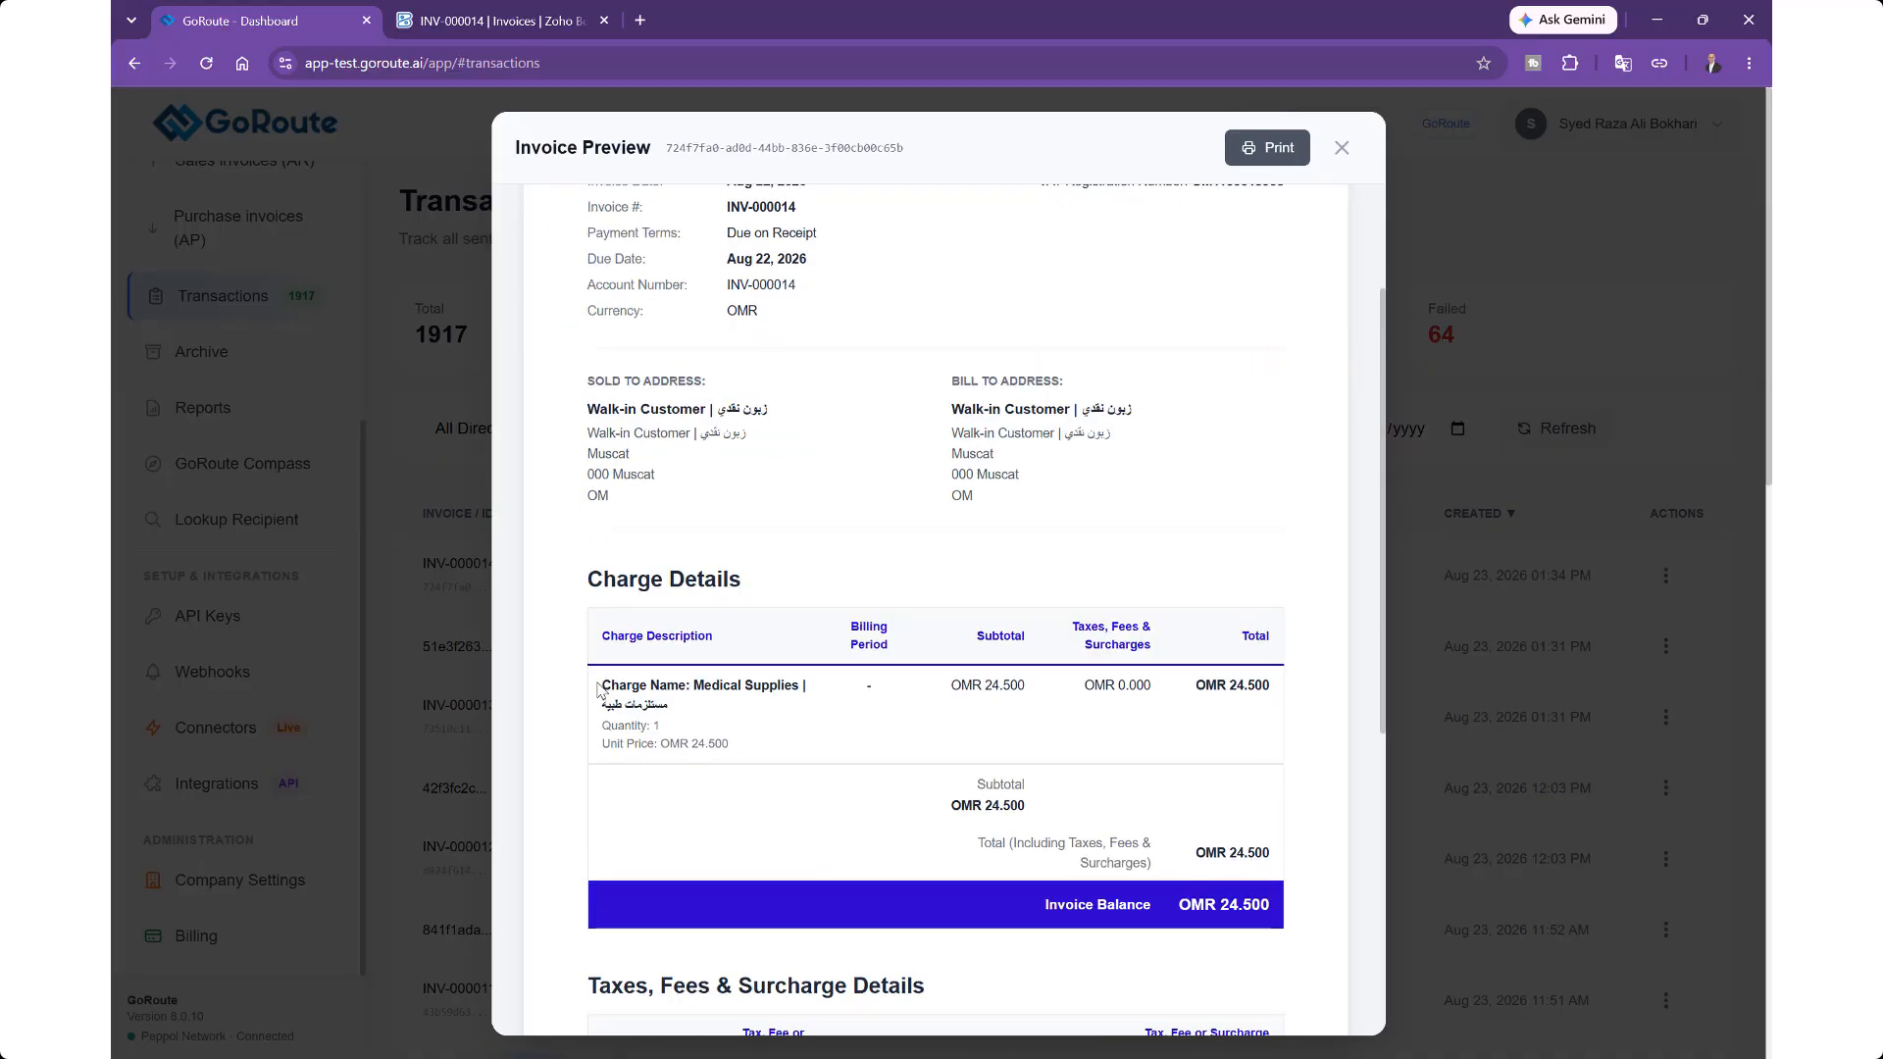
left_click_drag(599, 689, 819, 728)
scroll(993, 741, "up", 1)
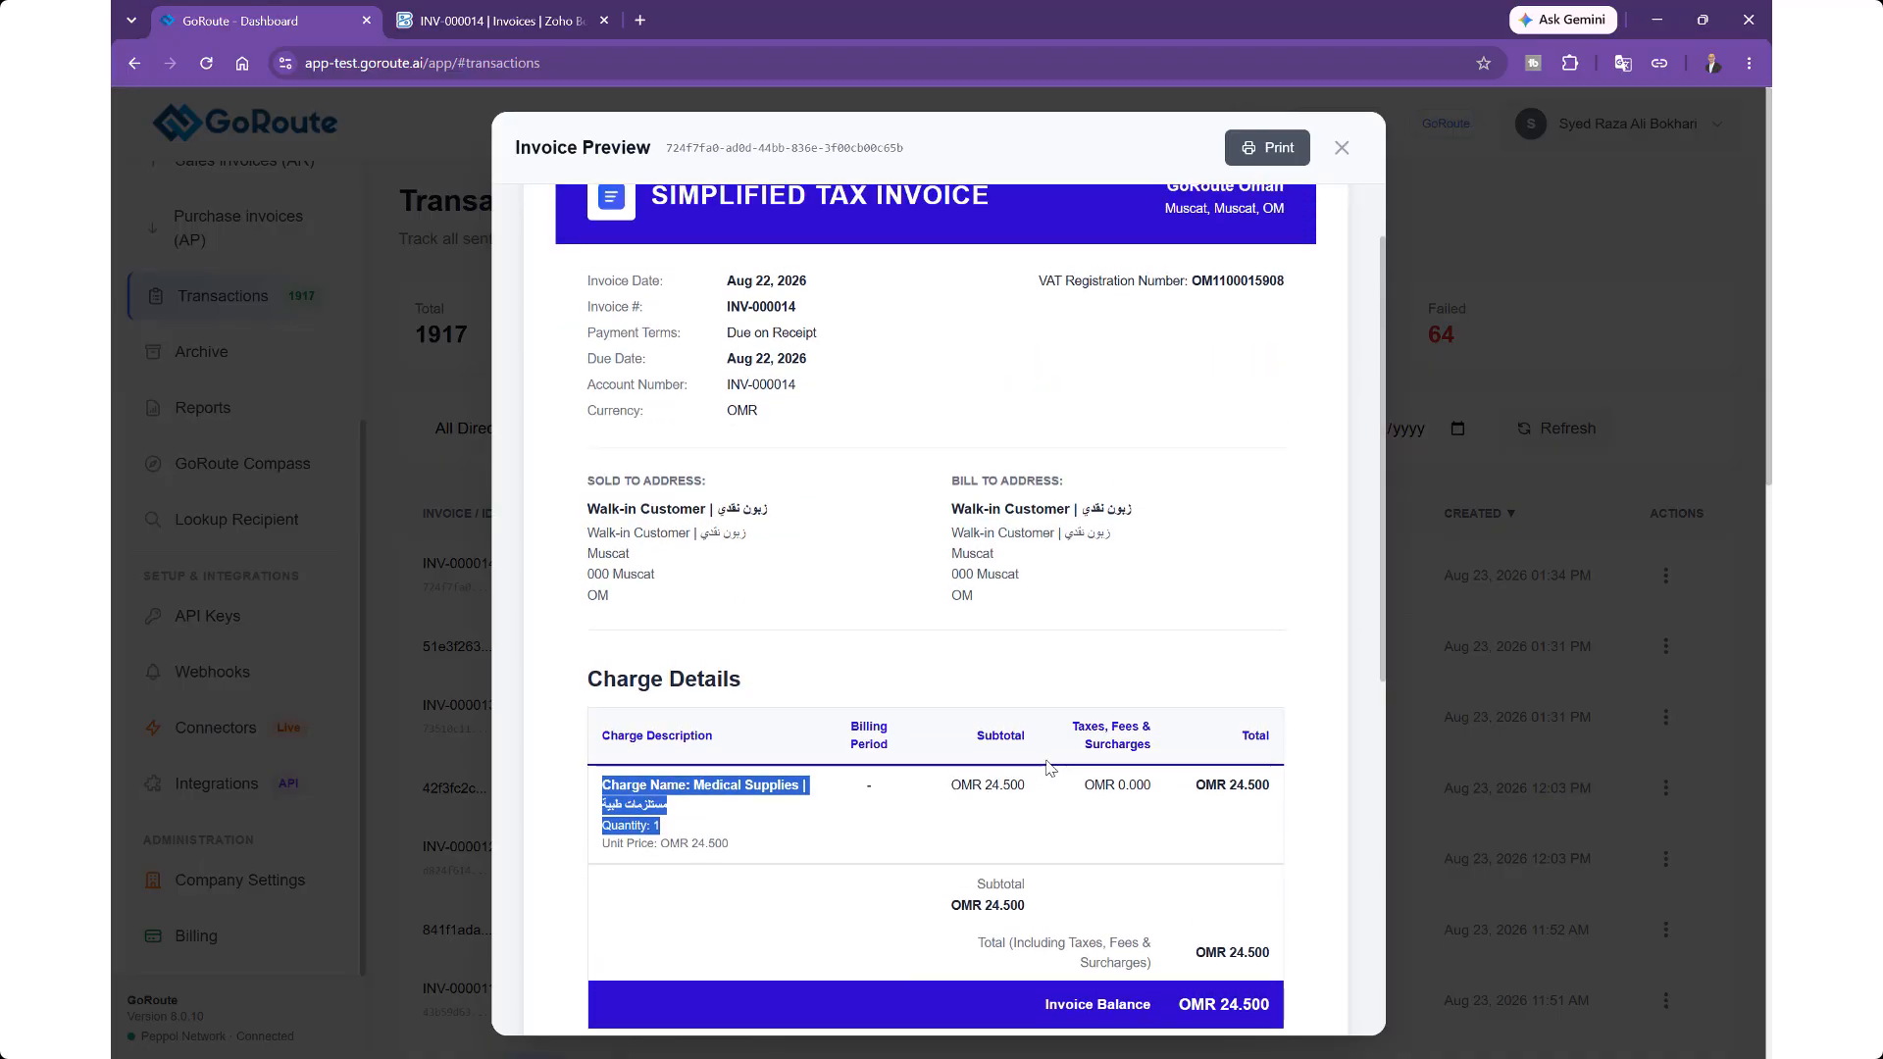
scroll(1176, 782, "down", 2)
scroll(1032, 608, "up", 1)
left_click_drag(587, 506, 839, 590)
left_click(1196, 692)
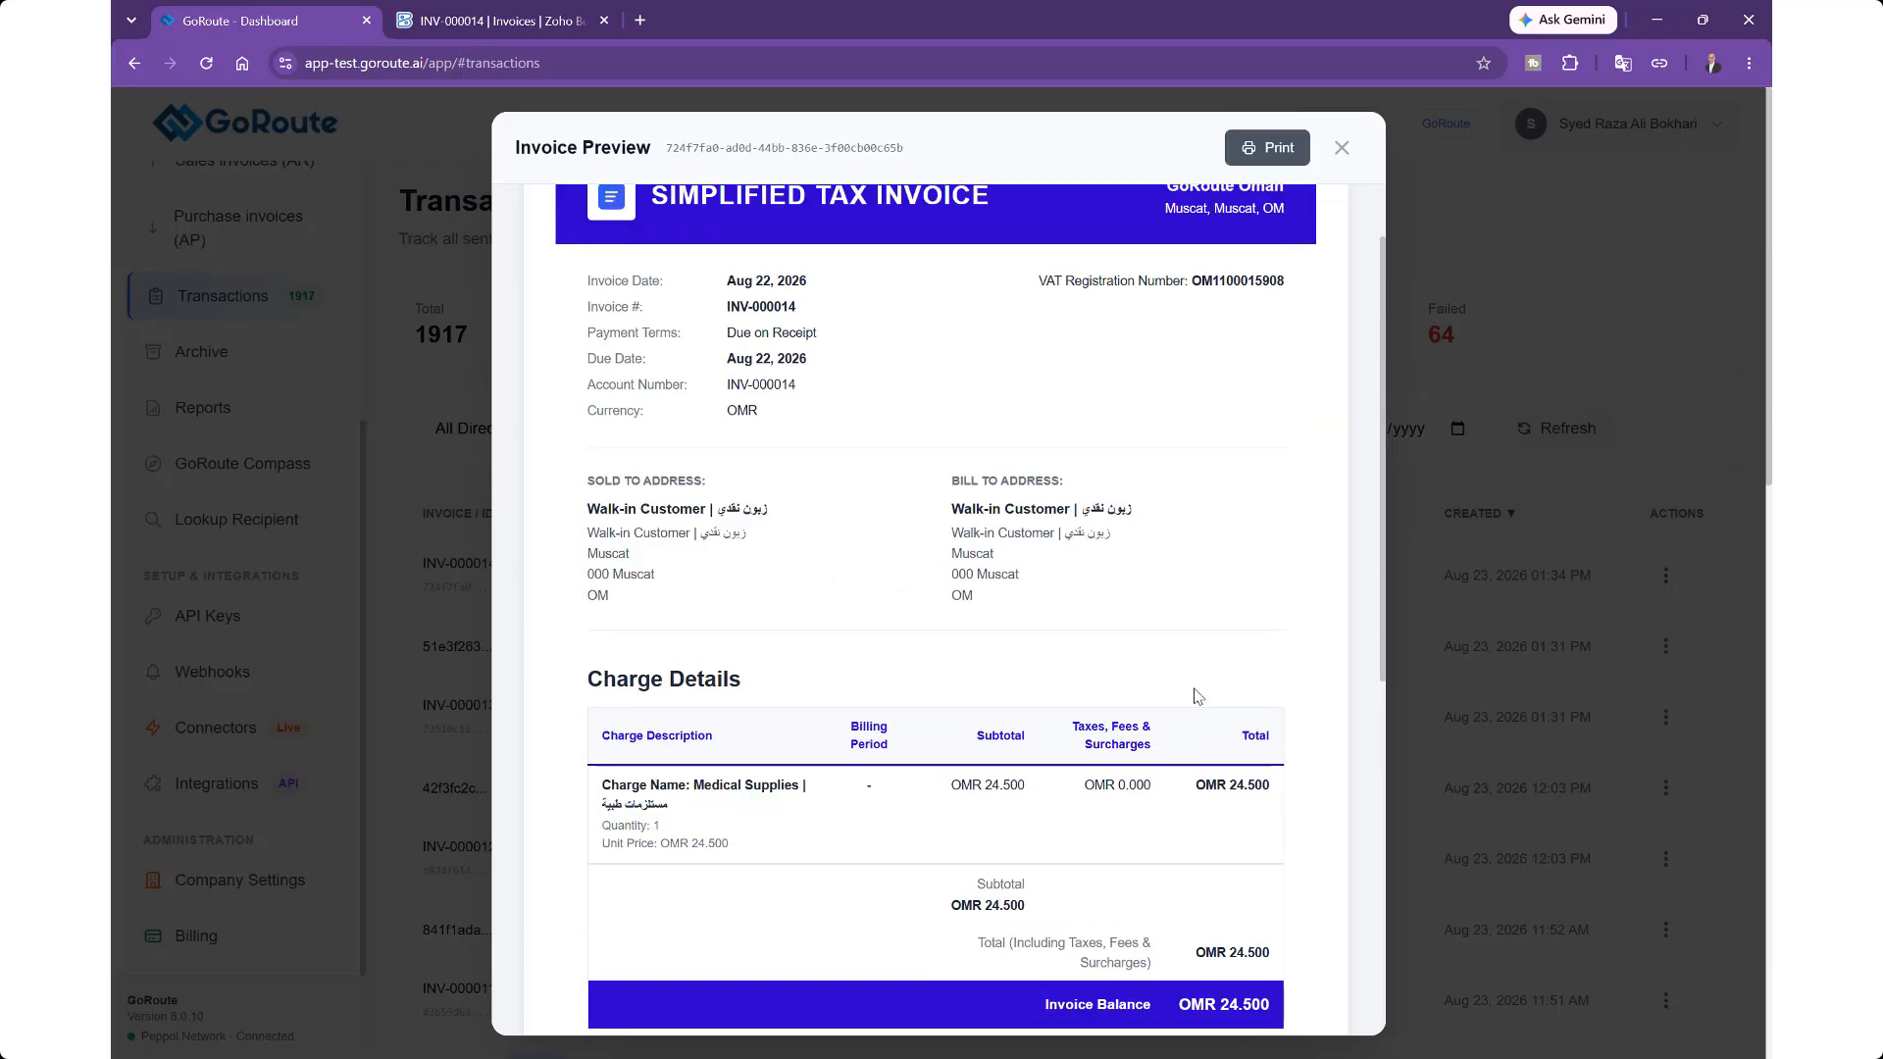
Step: Examine the invoice's VAT details and Fawtara QR code, and close the preview and transaction details
scroll(1192, 698, "down", 6)
scroll(1192, 704, "down", 1)
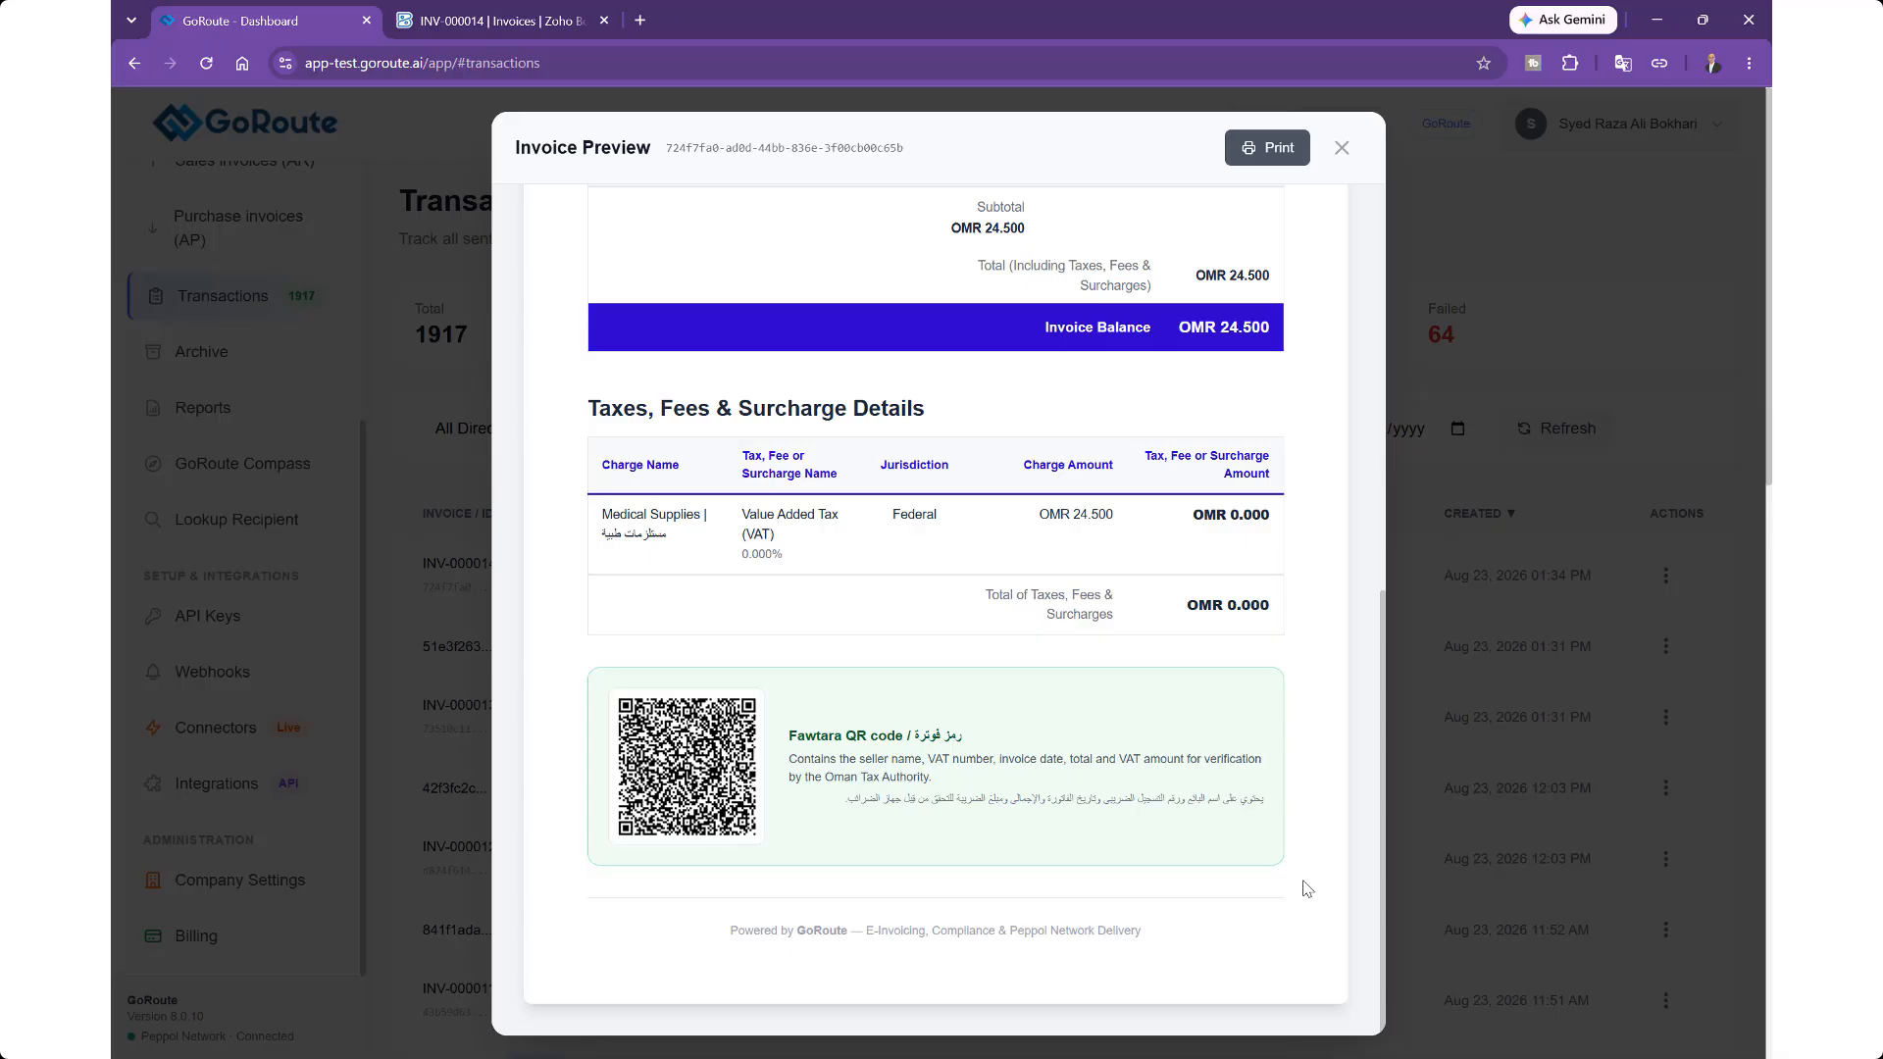
scroll(1204, 727, "down", 2)
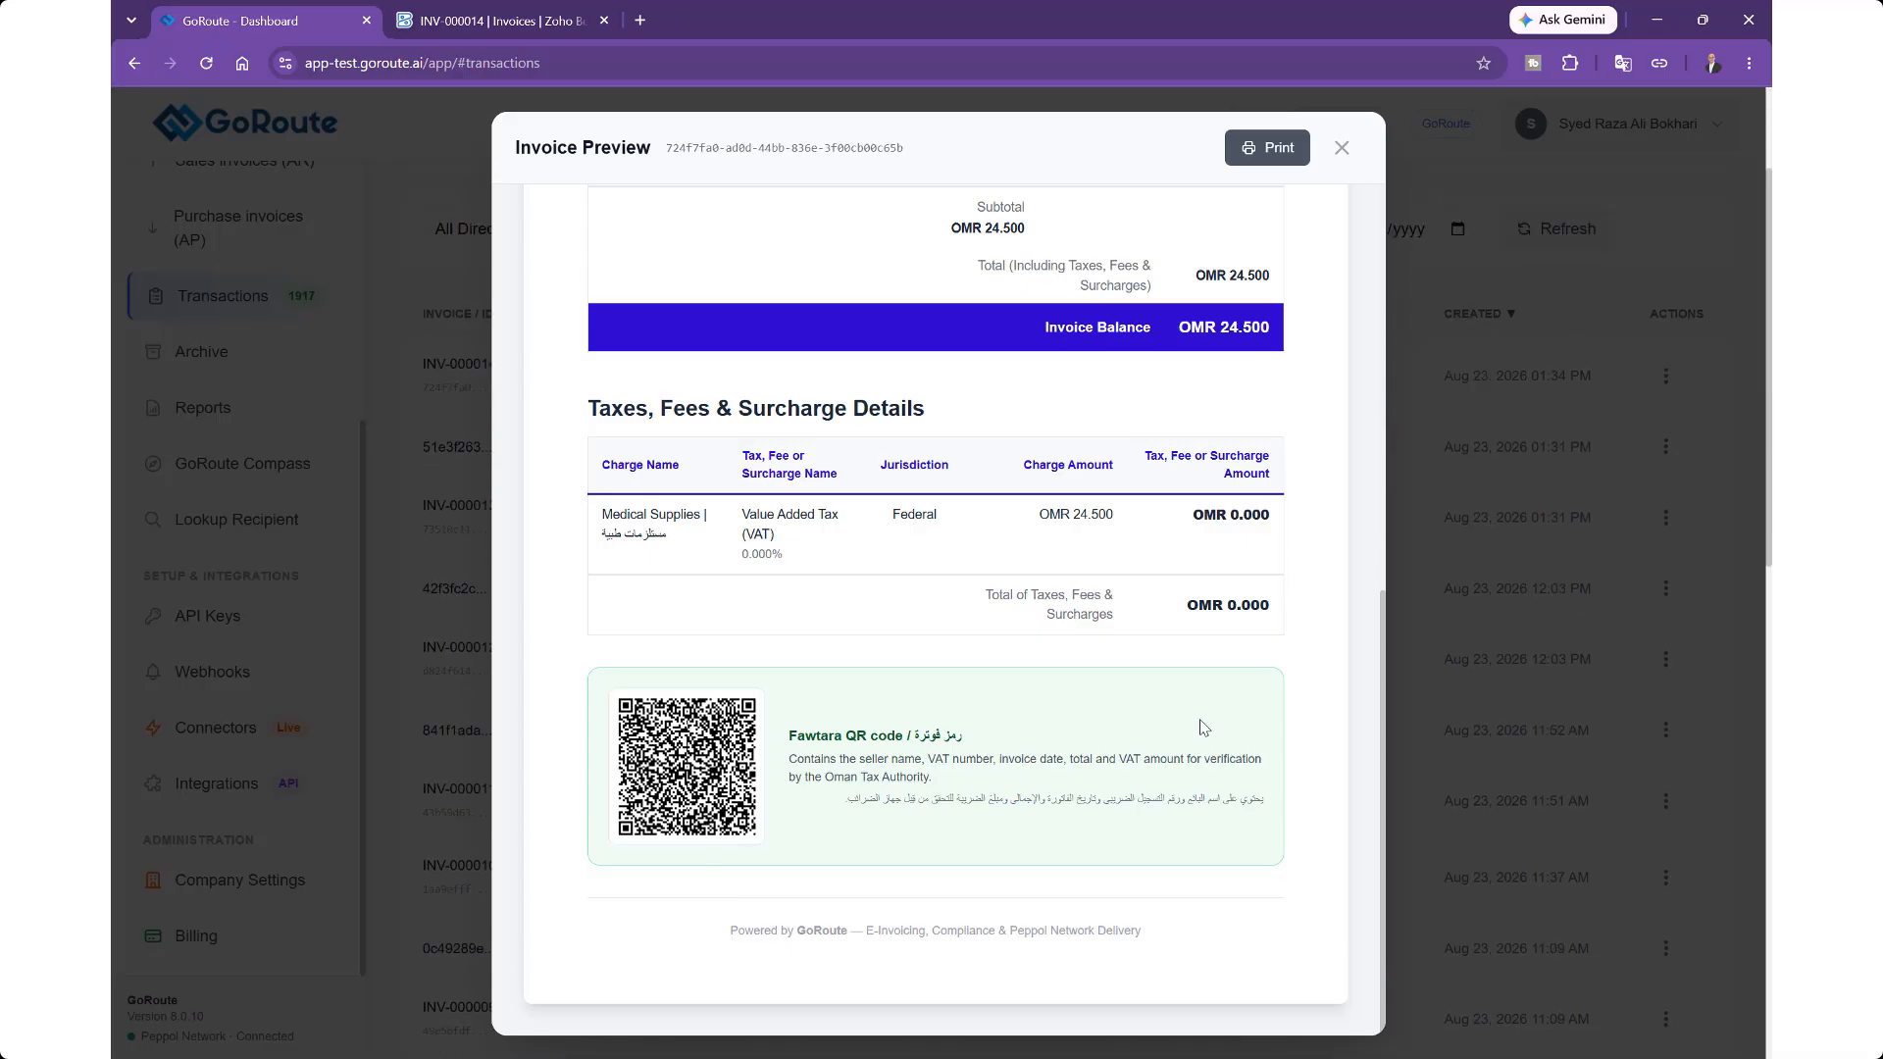
scroll(1162, 705, "up", 4)
scroll(1163, 704, "up", 4)
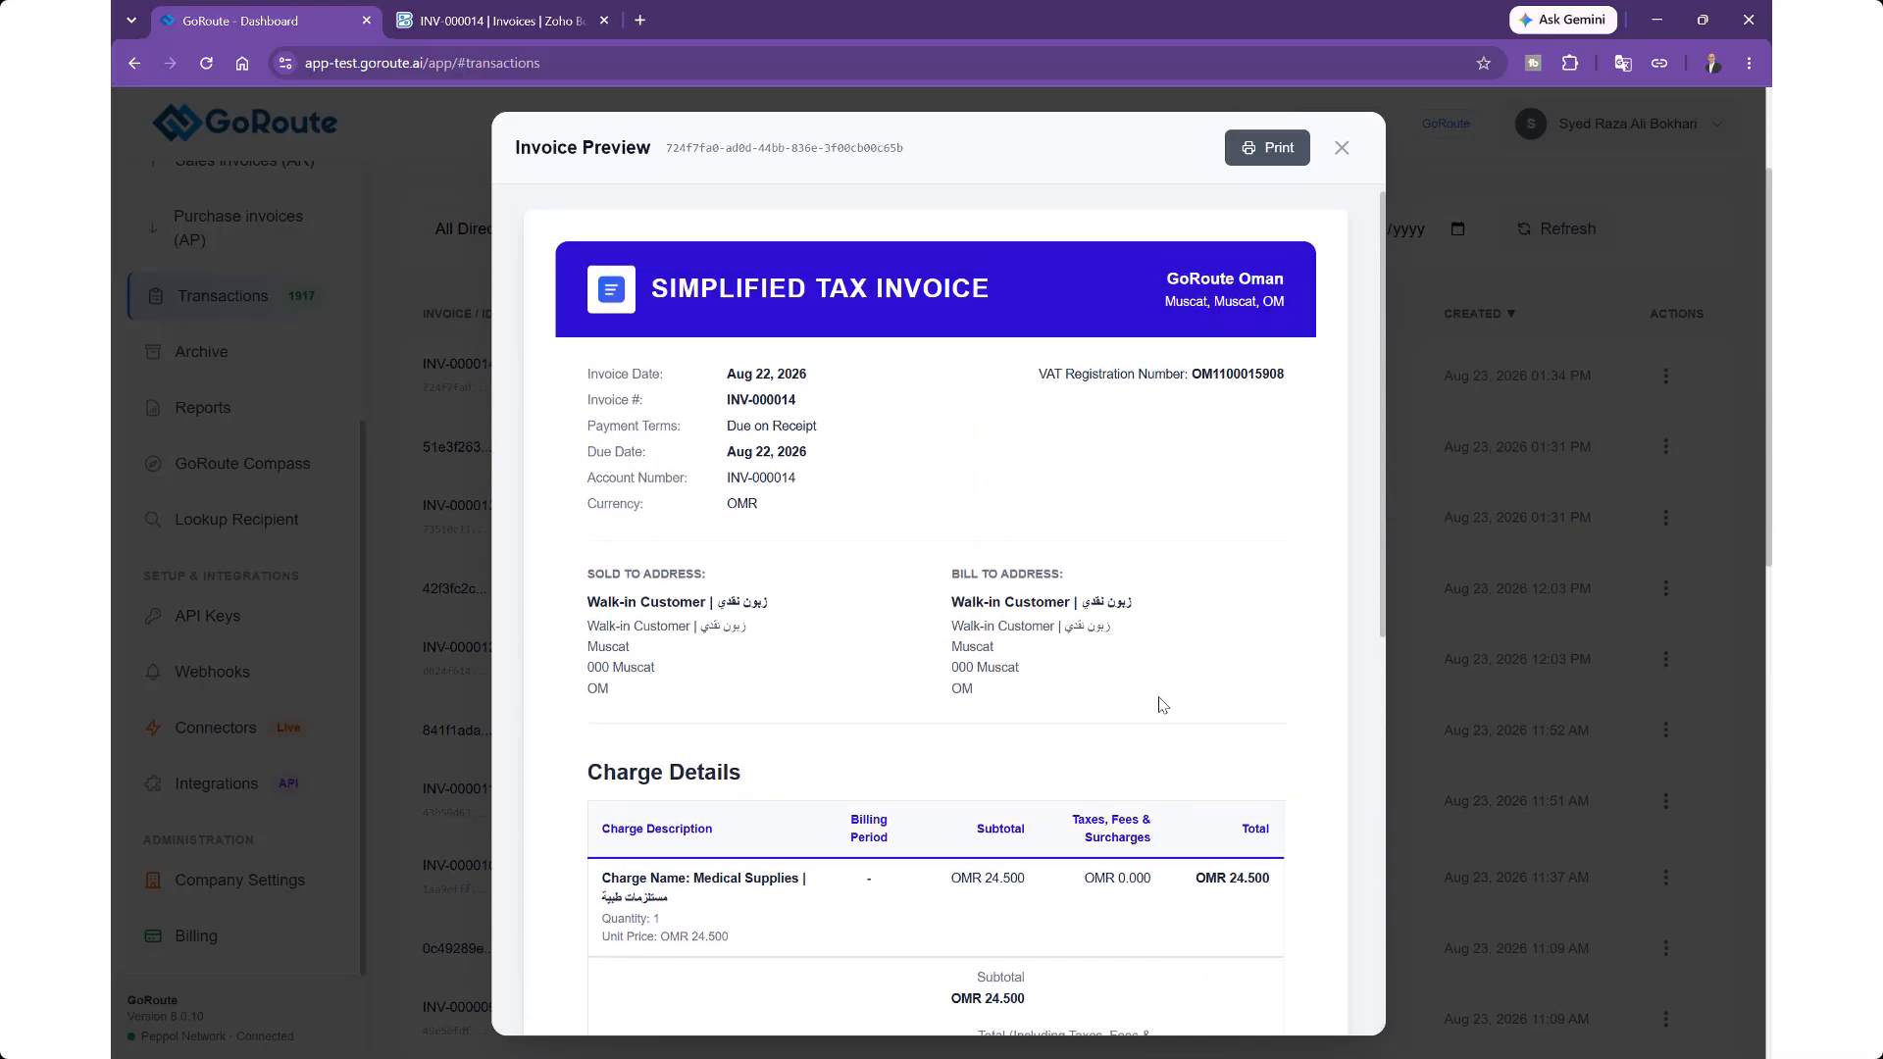
left_click(1341, 149)
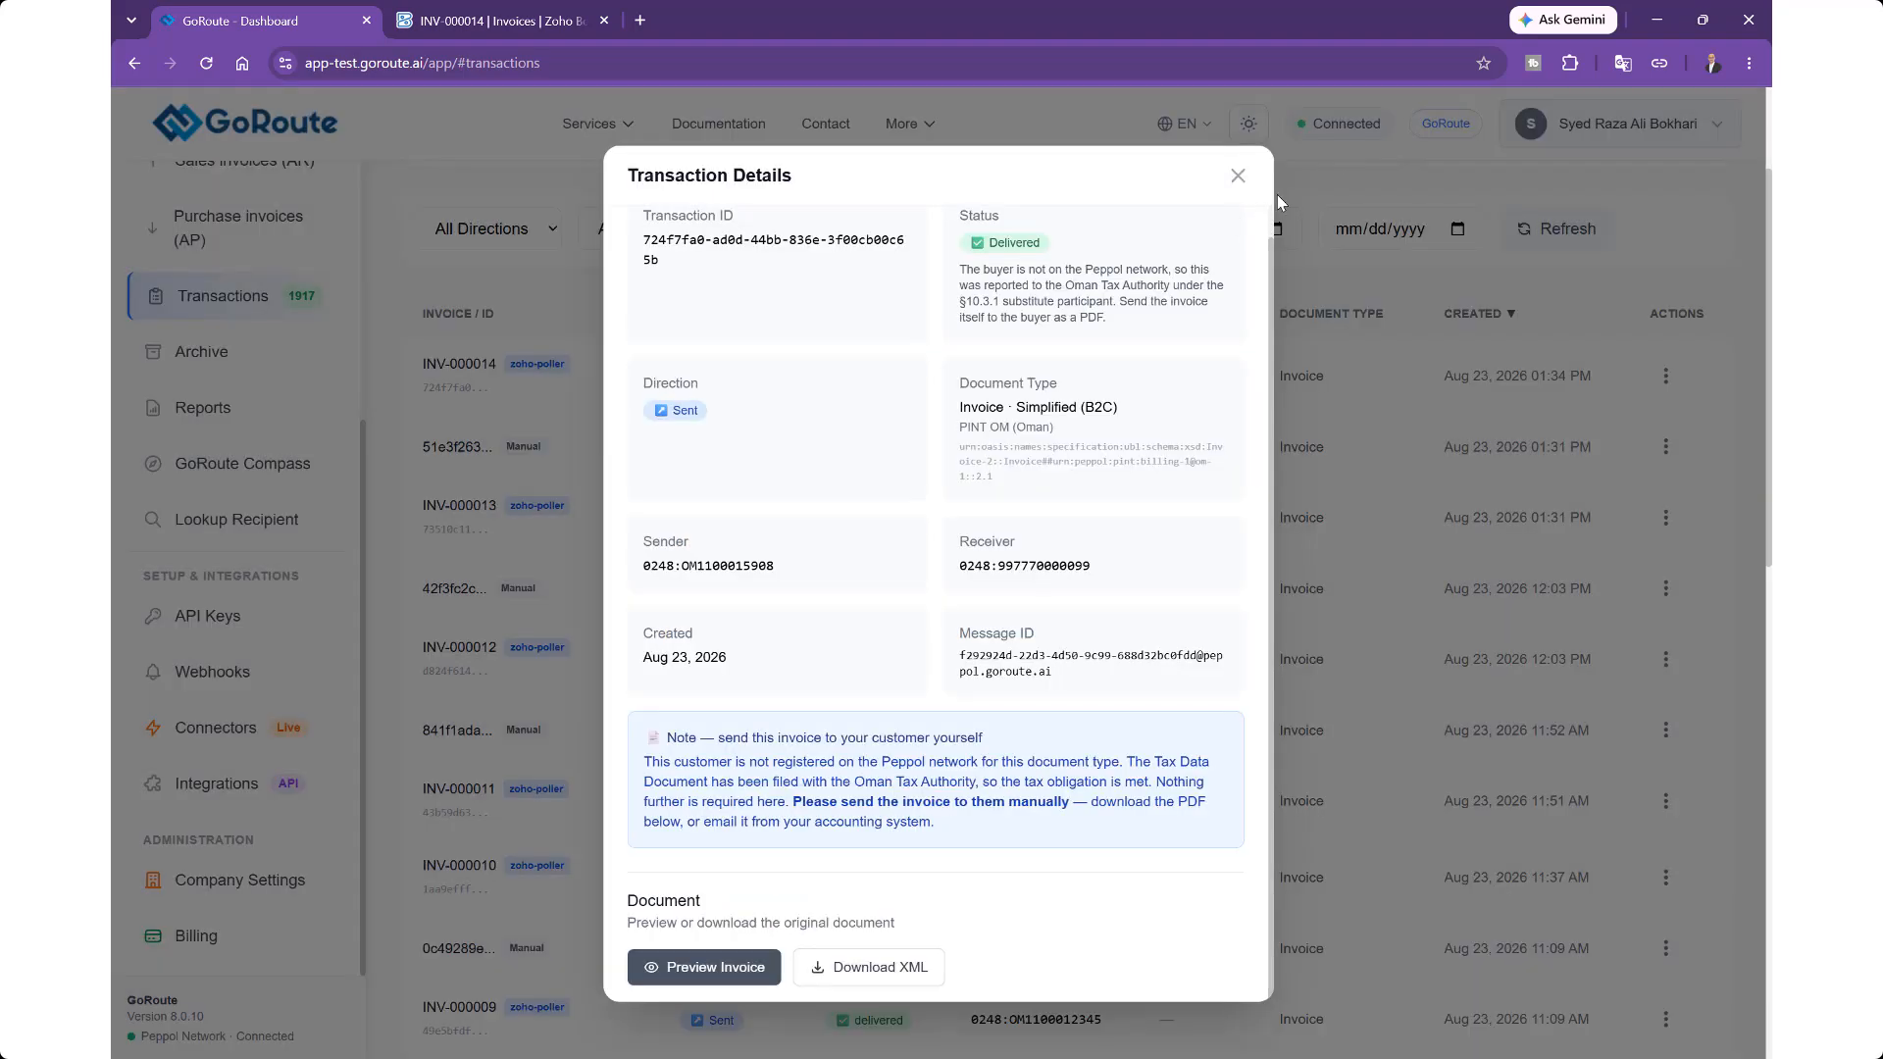
left_click(1242, 184)
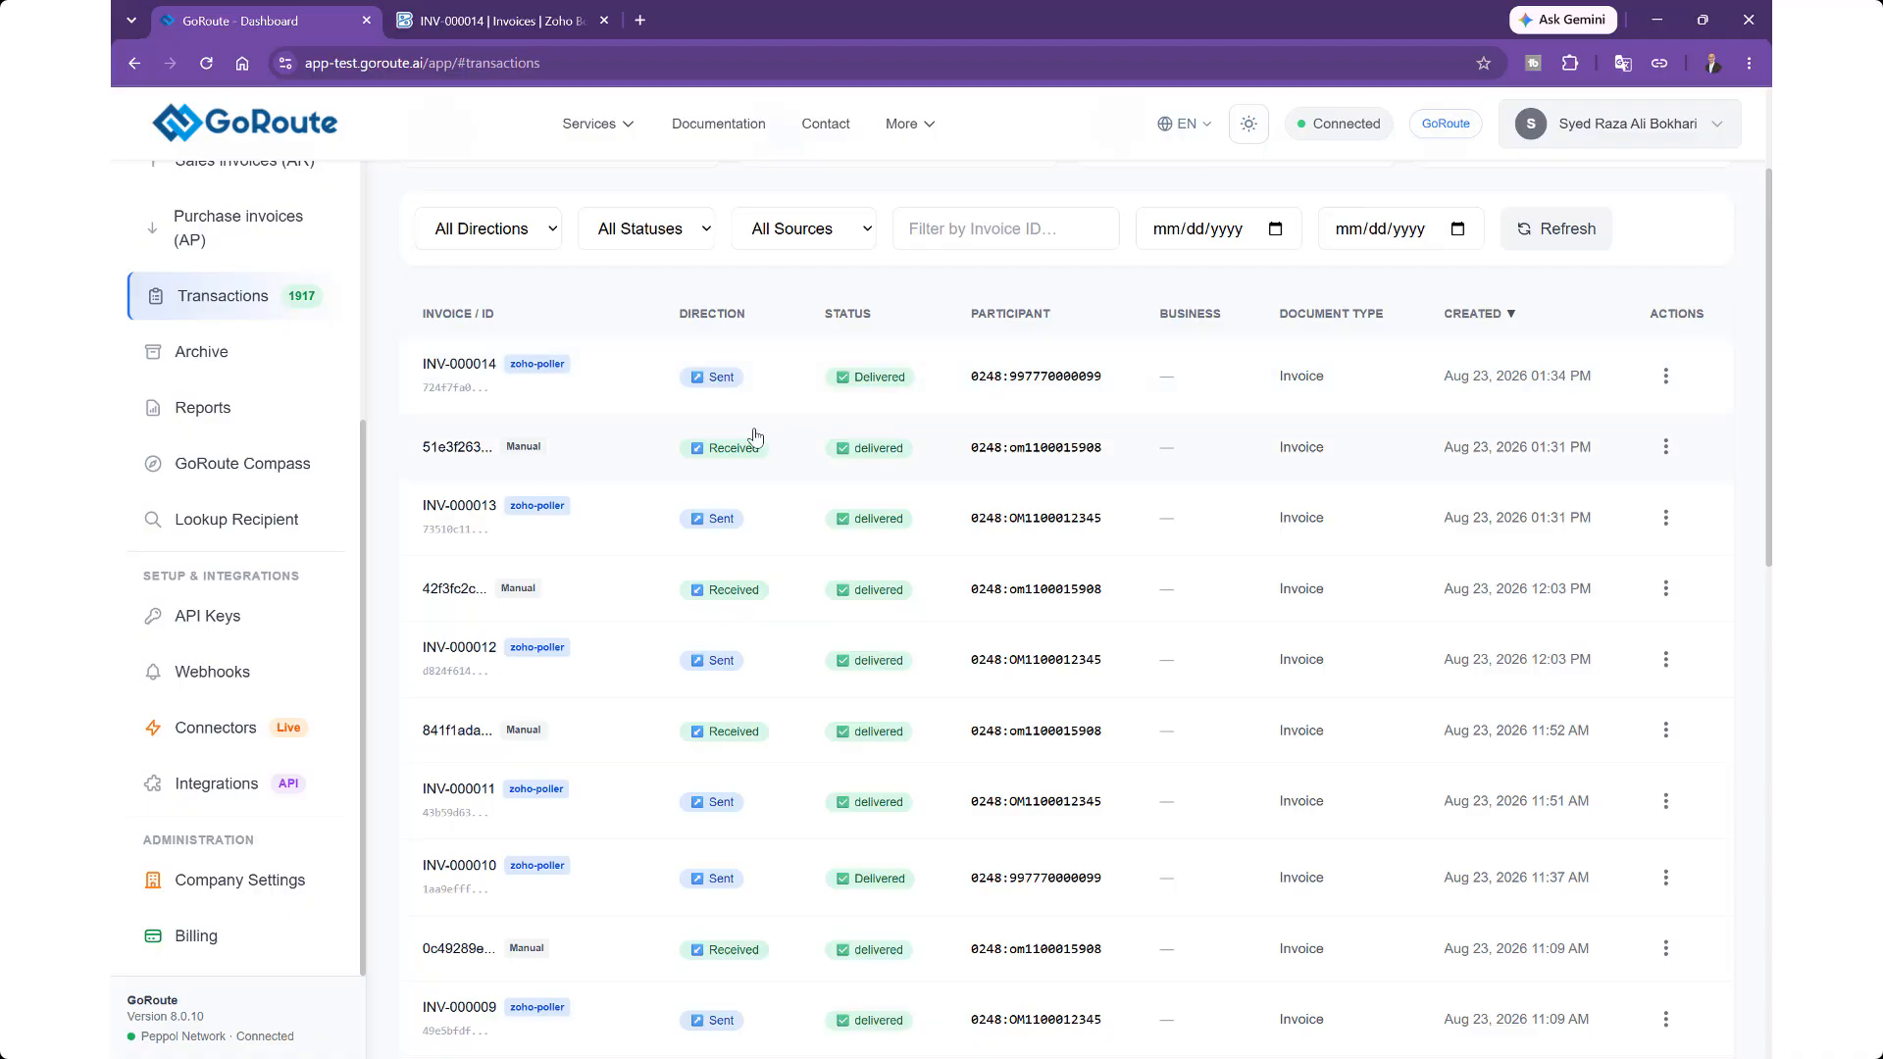
Step: Switch to Zoho Books, reload the sales invoices list from the home dashboard, and open the walk-in customer's invoice INV-000014
left_click(536, 20)
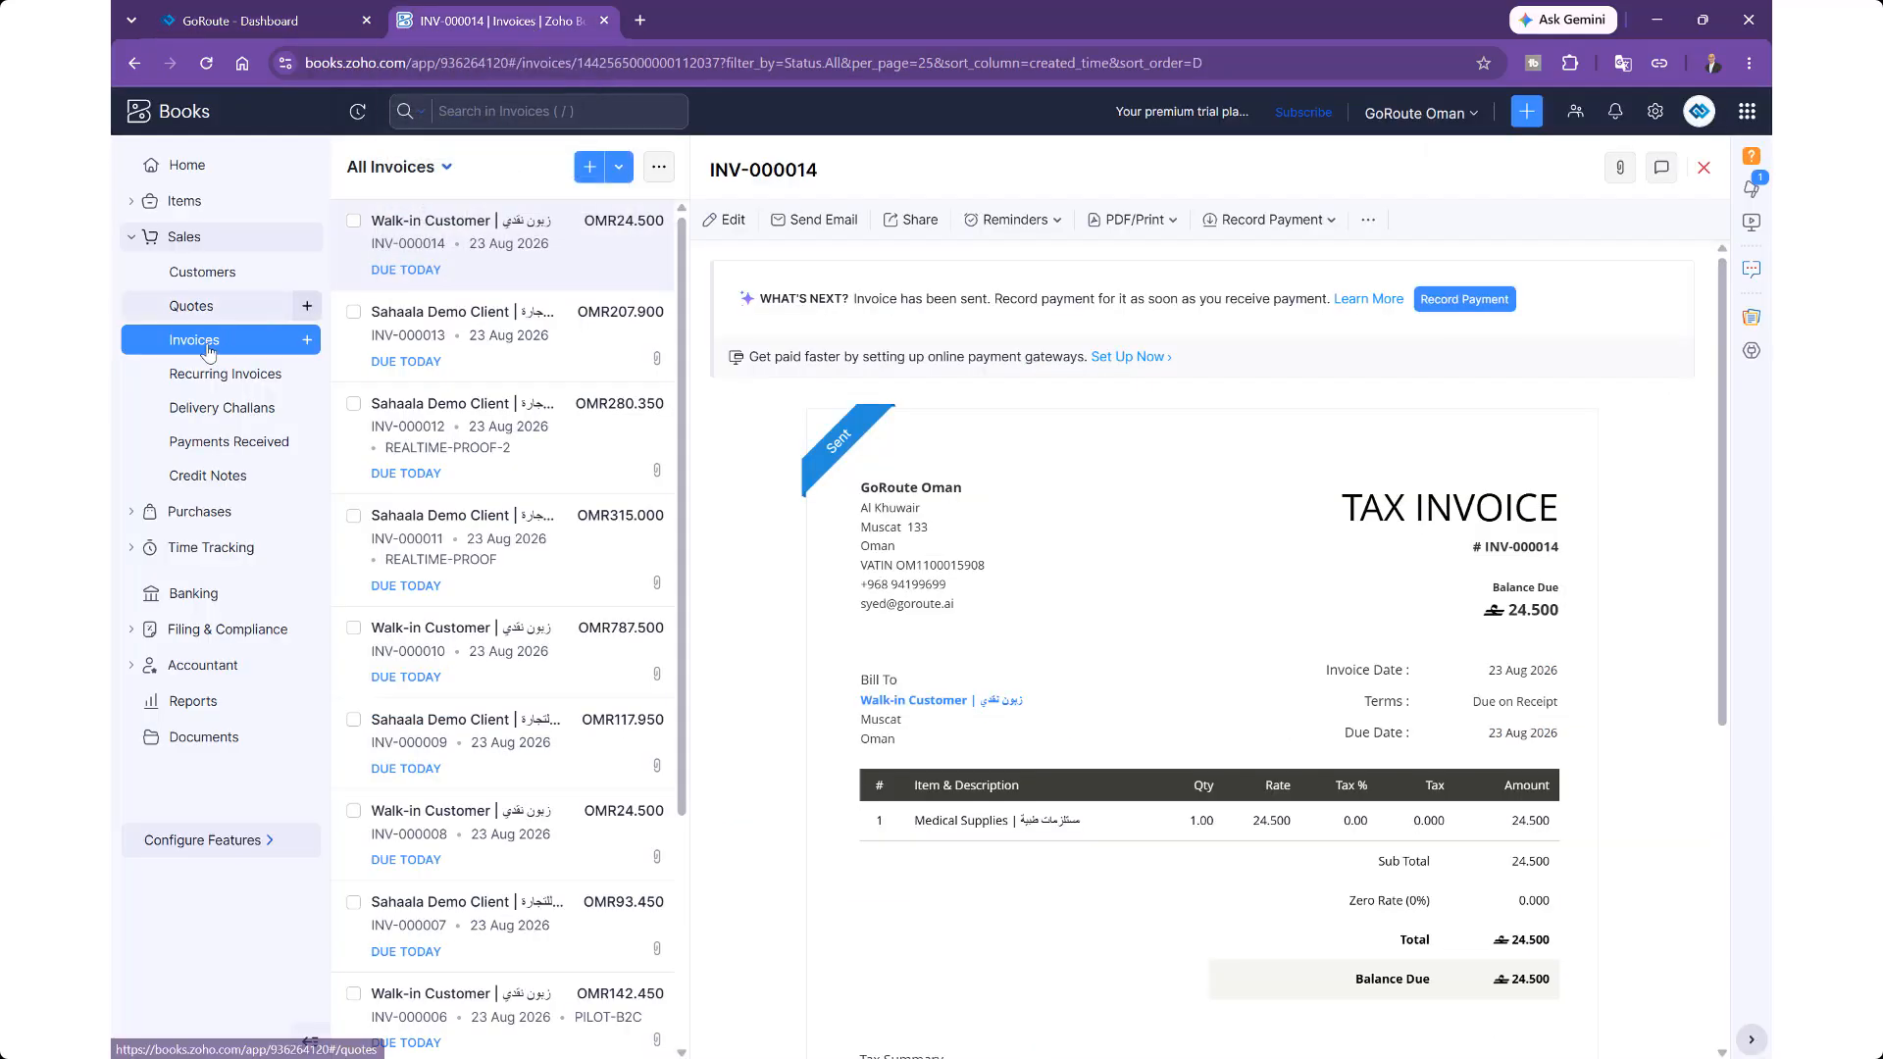
left_click(186, 167)
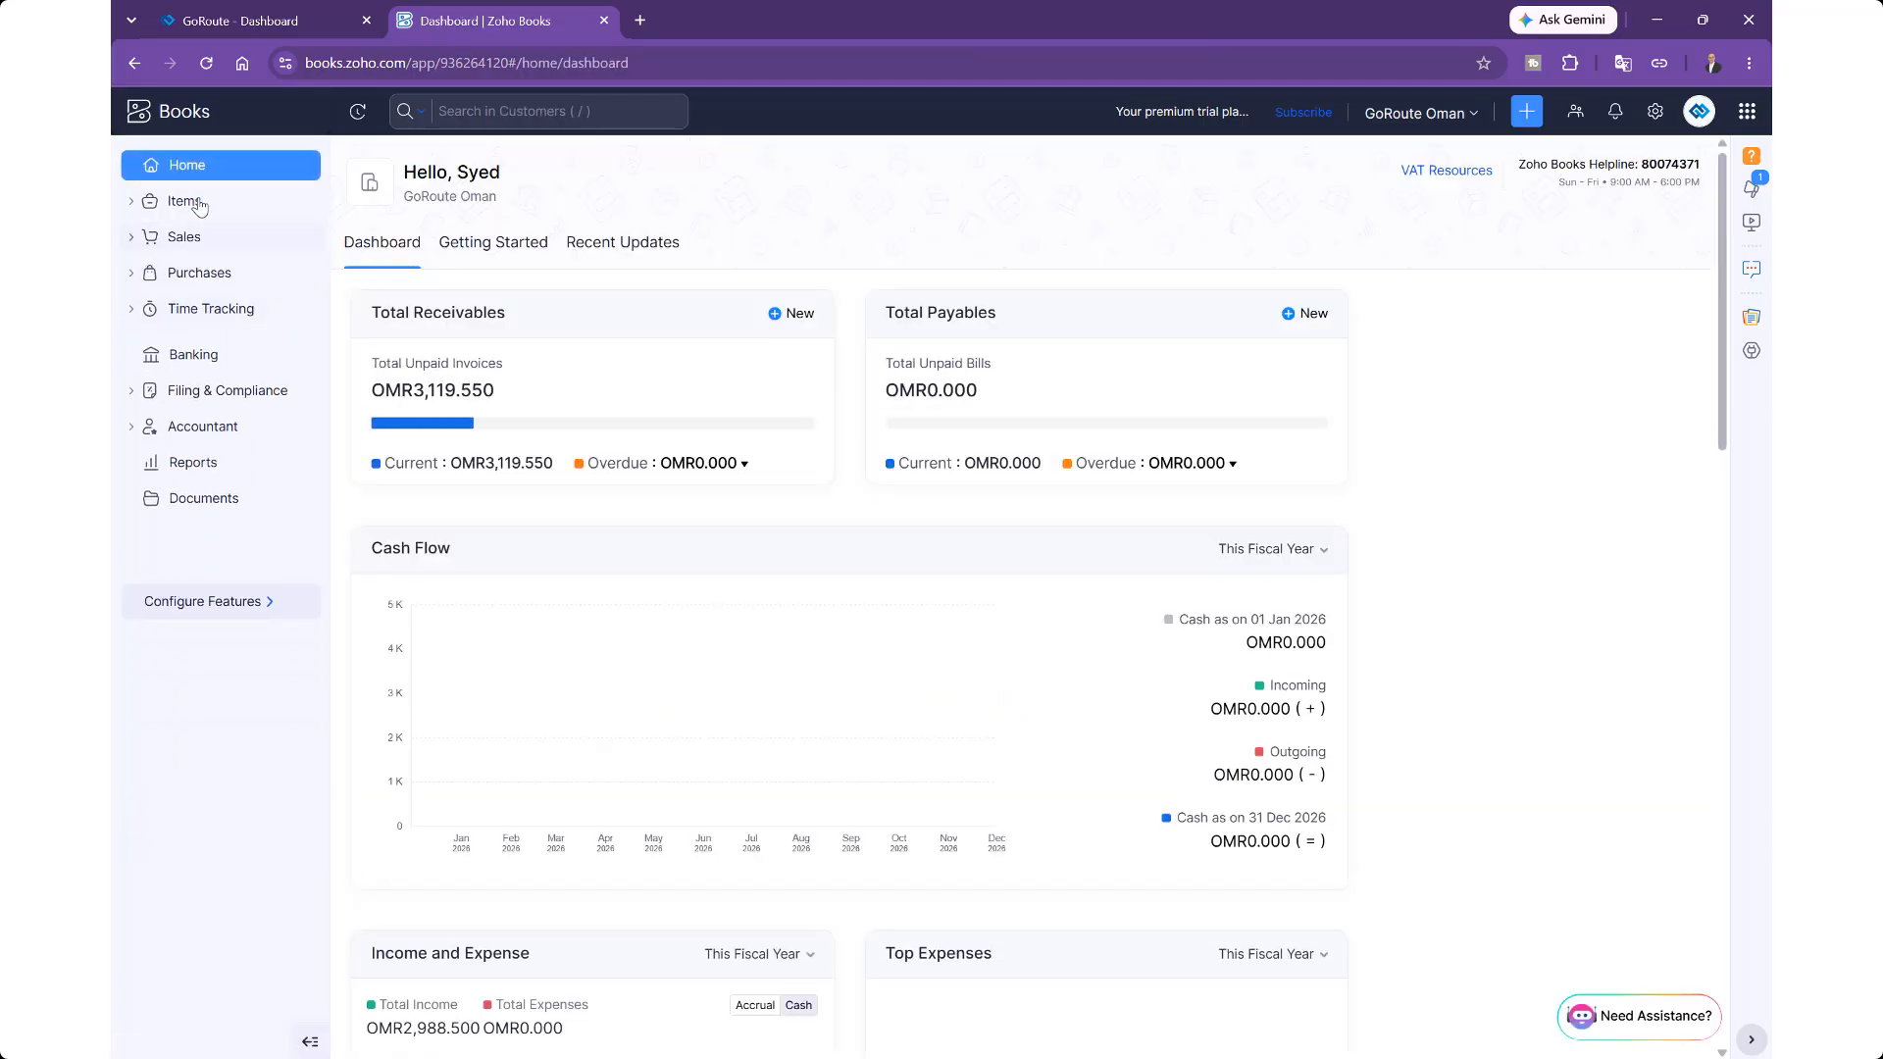
left_click(188, 240)
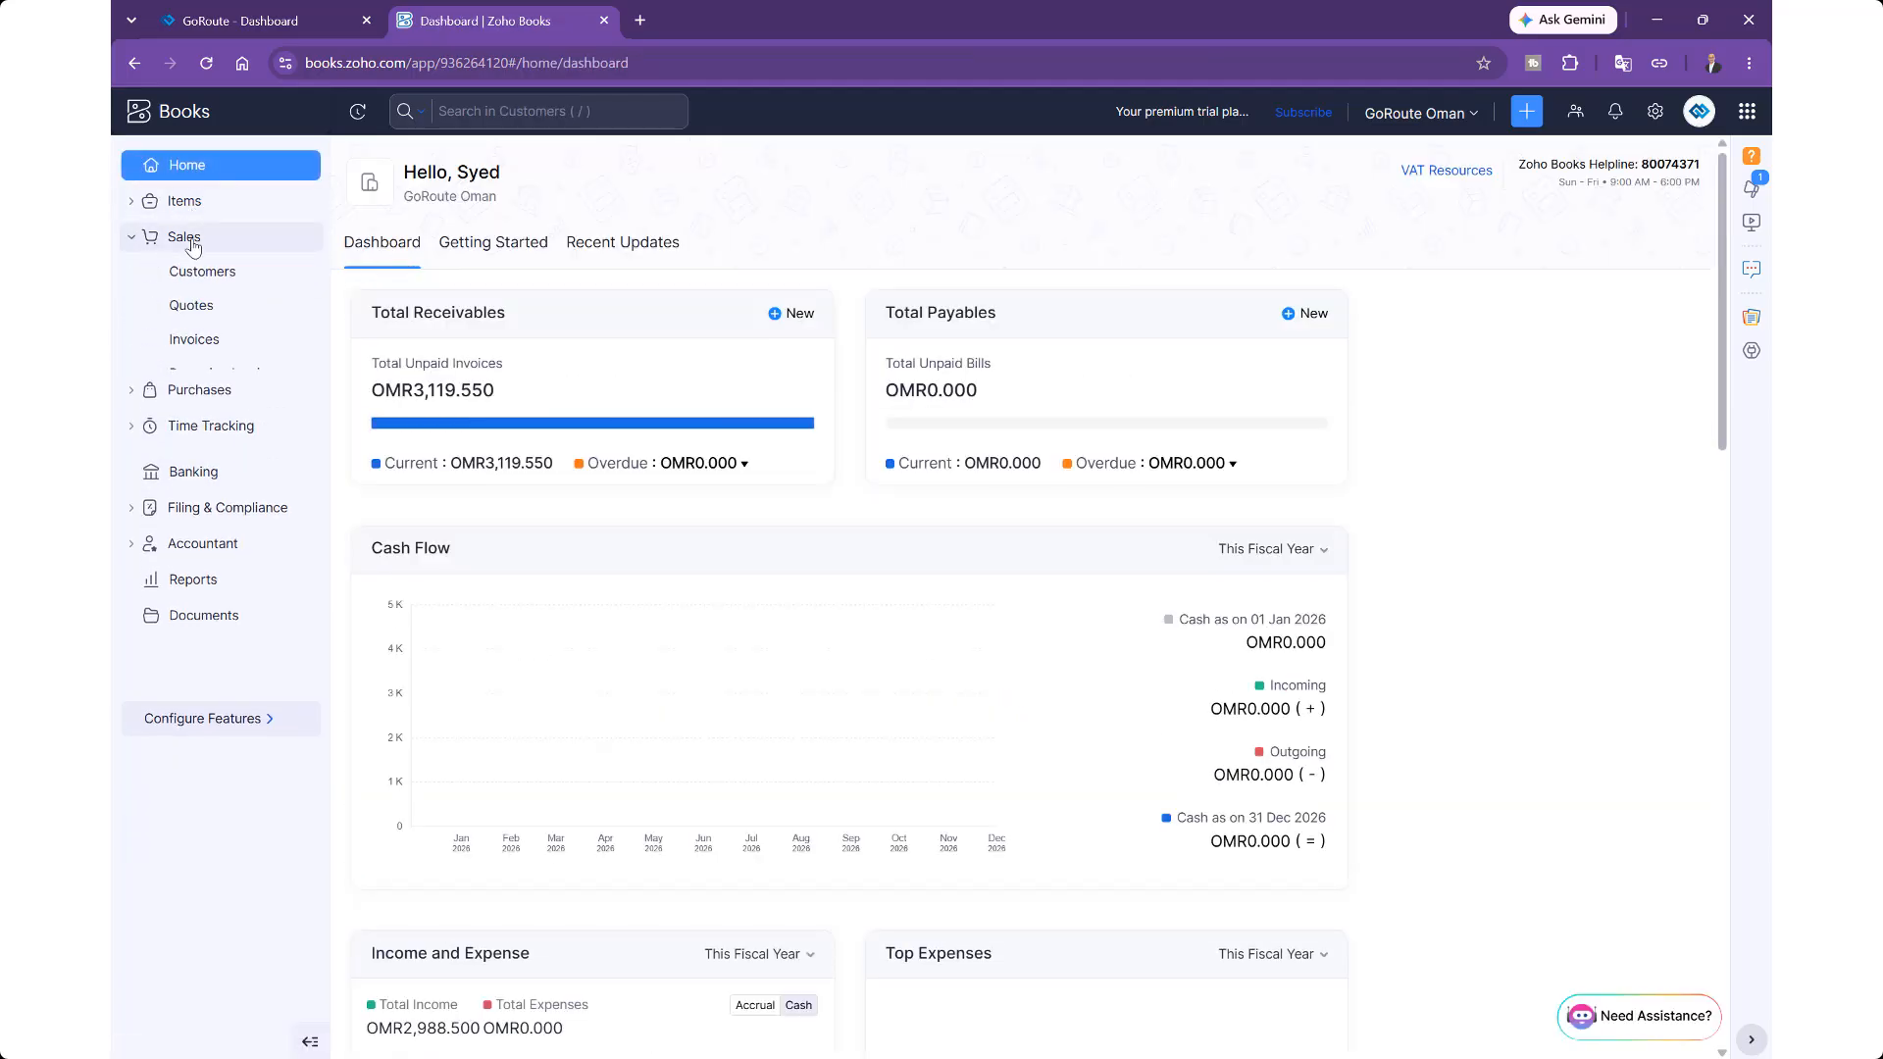
left_click(208, 341)
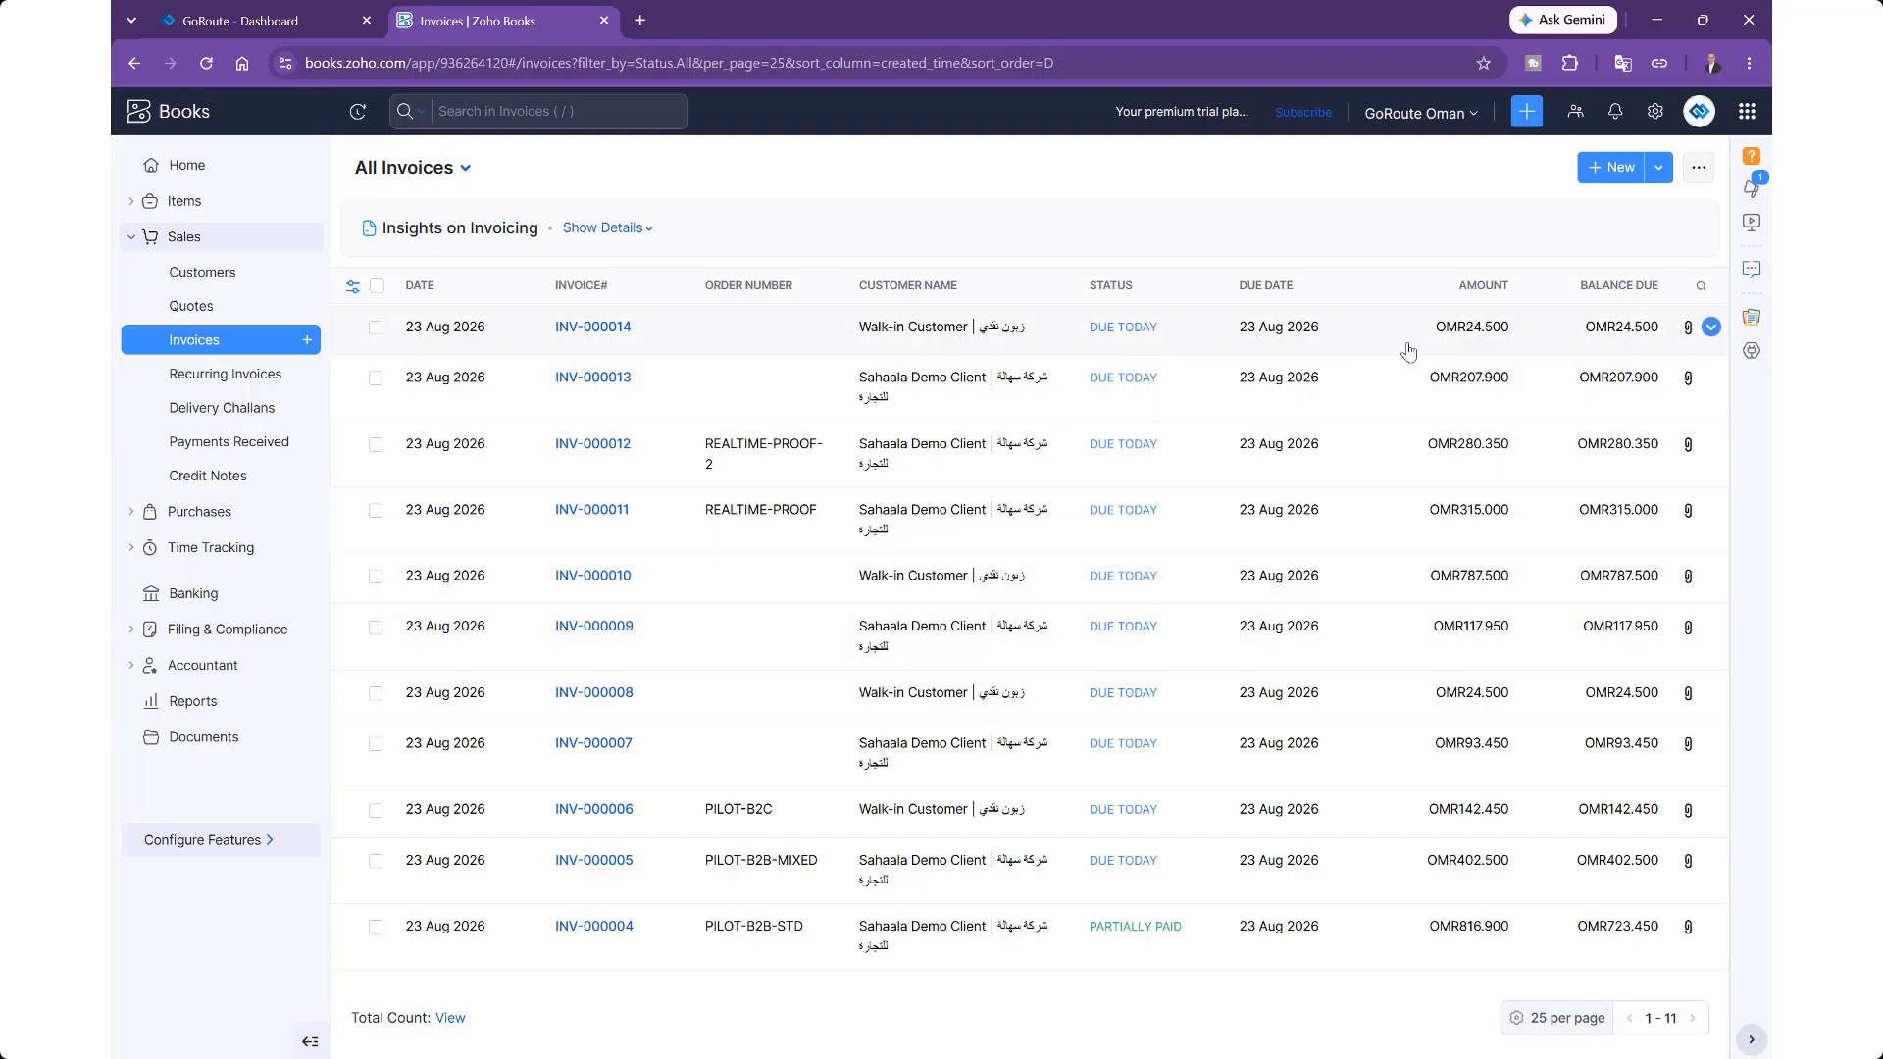
left_click(885, 331)
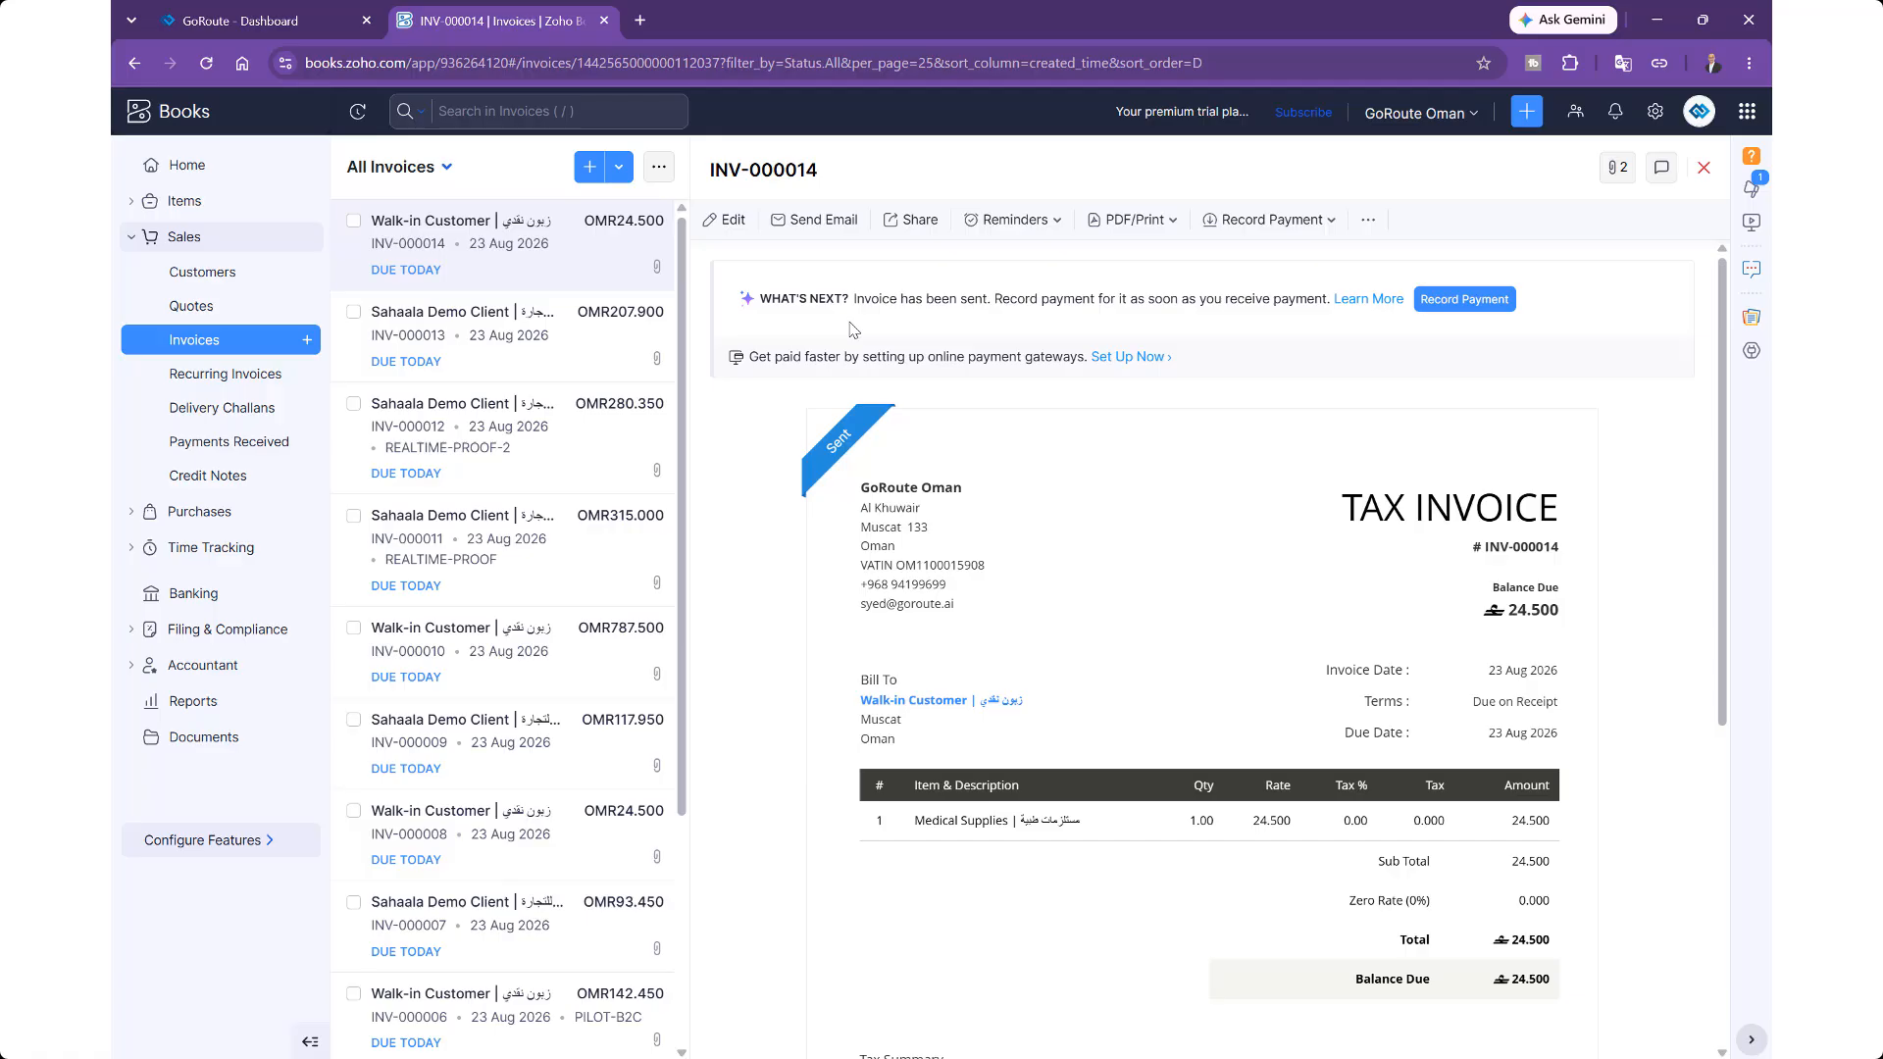
Step: Show the attachments of INV-000014, review INV-000014-goroute.pdf down to its Fawtara QR code, and close the file preview
left_click(1619, 170)
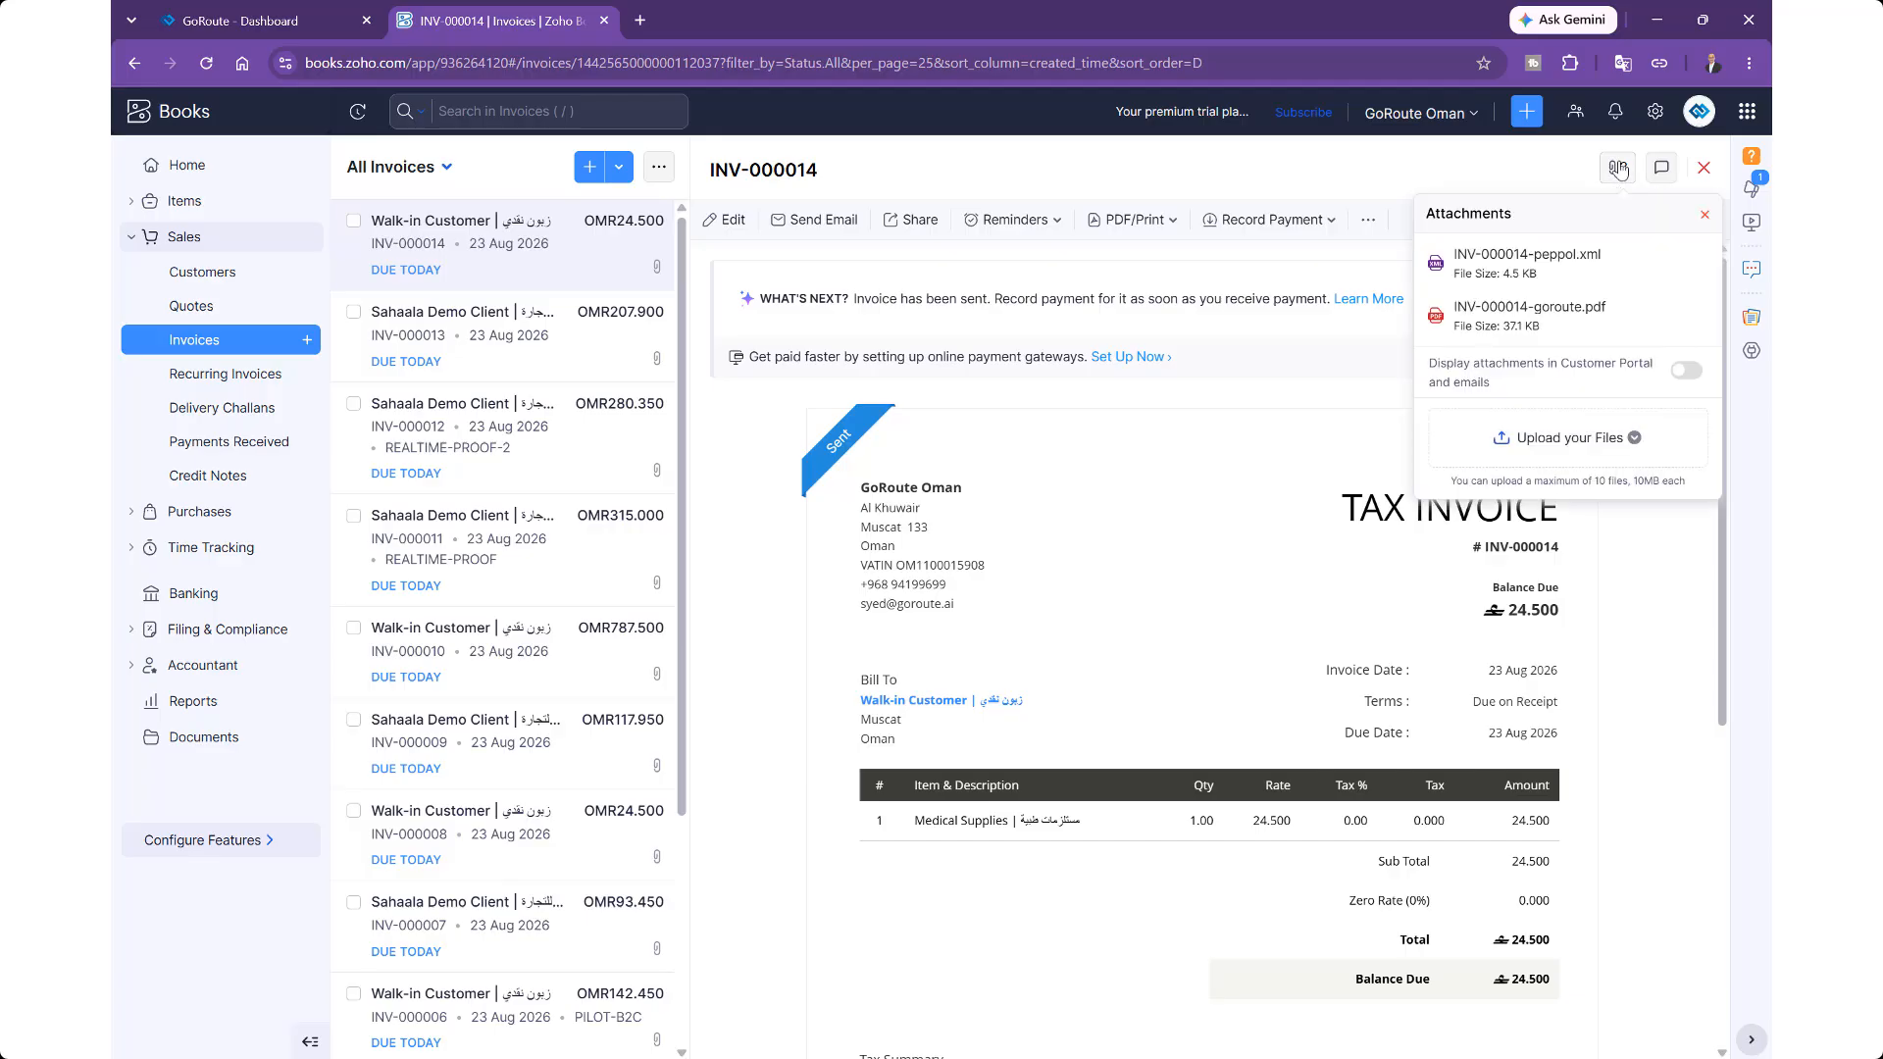
mouse_move(1564, 263)
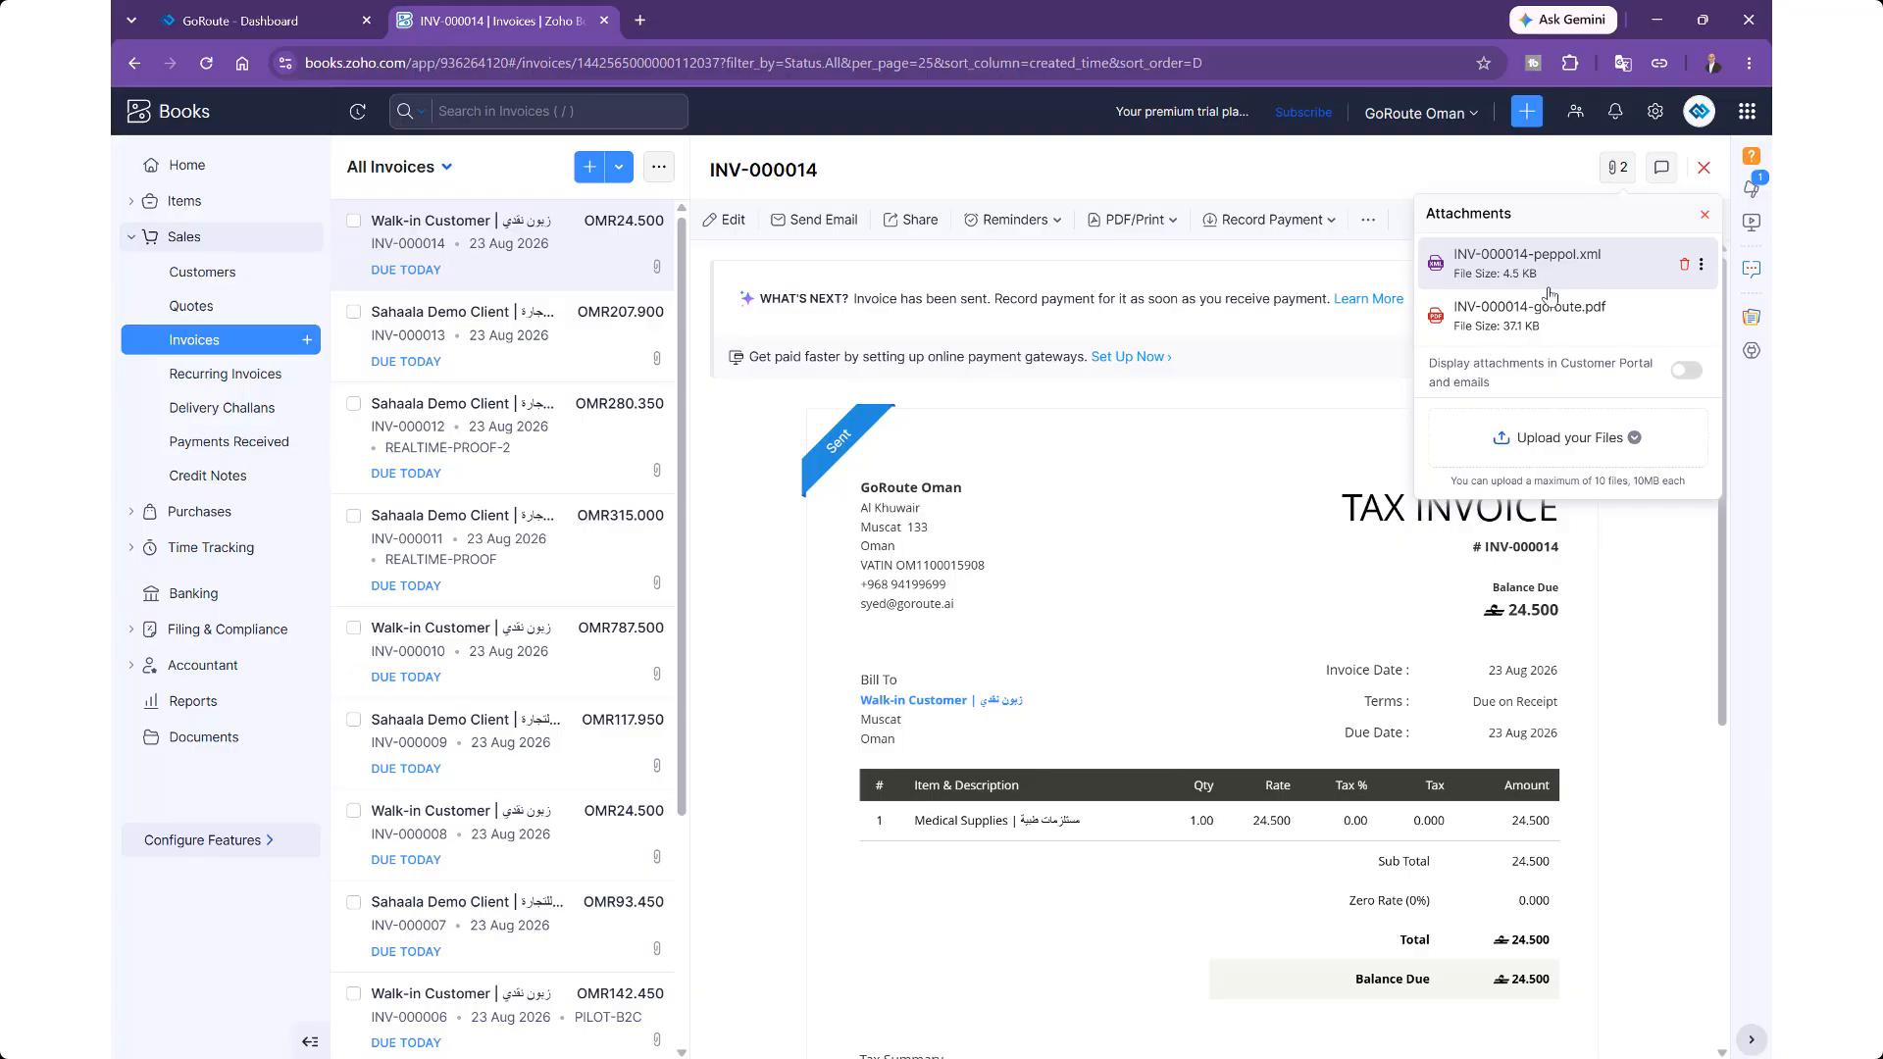
left_click(1523, 317)
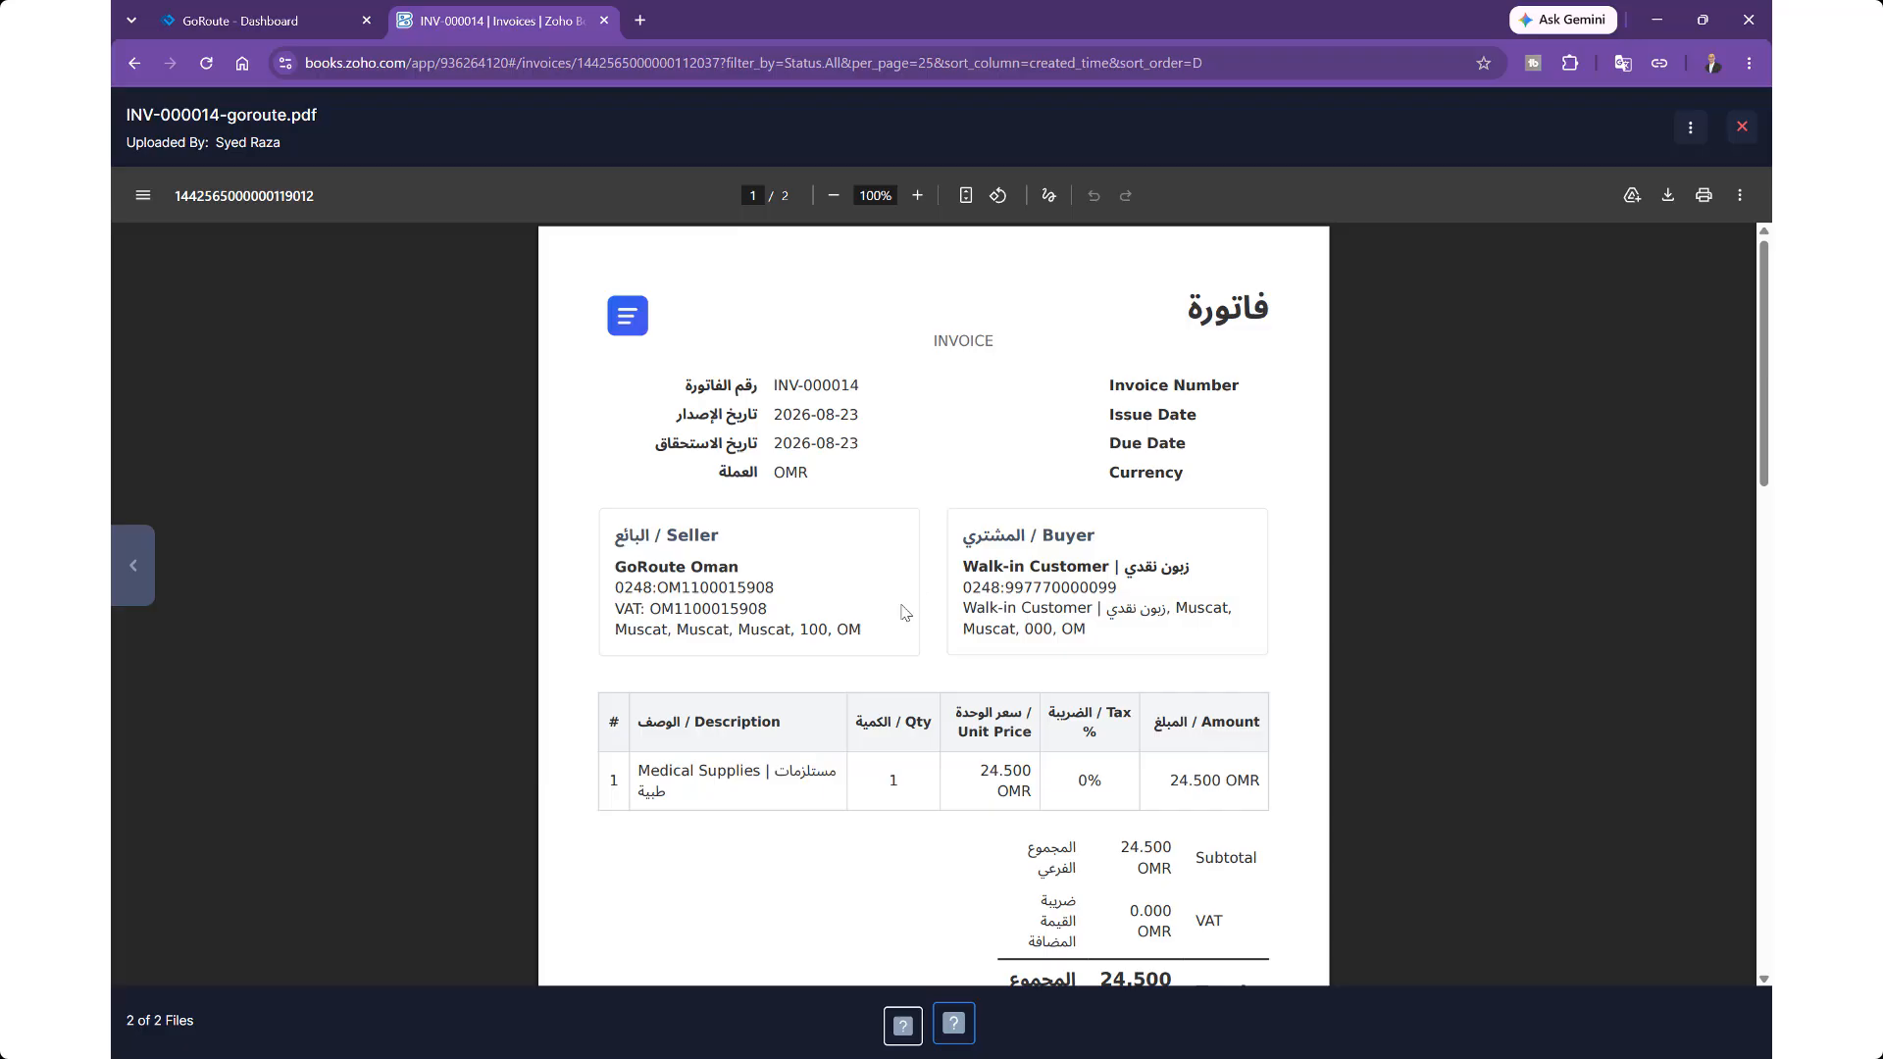
scroll(890, 589, "down", 3)
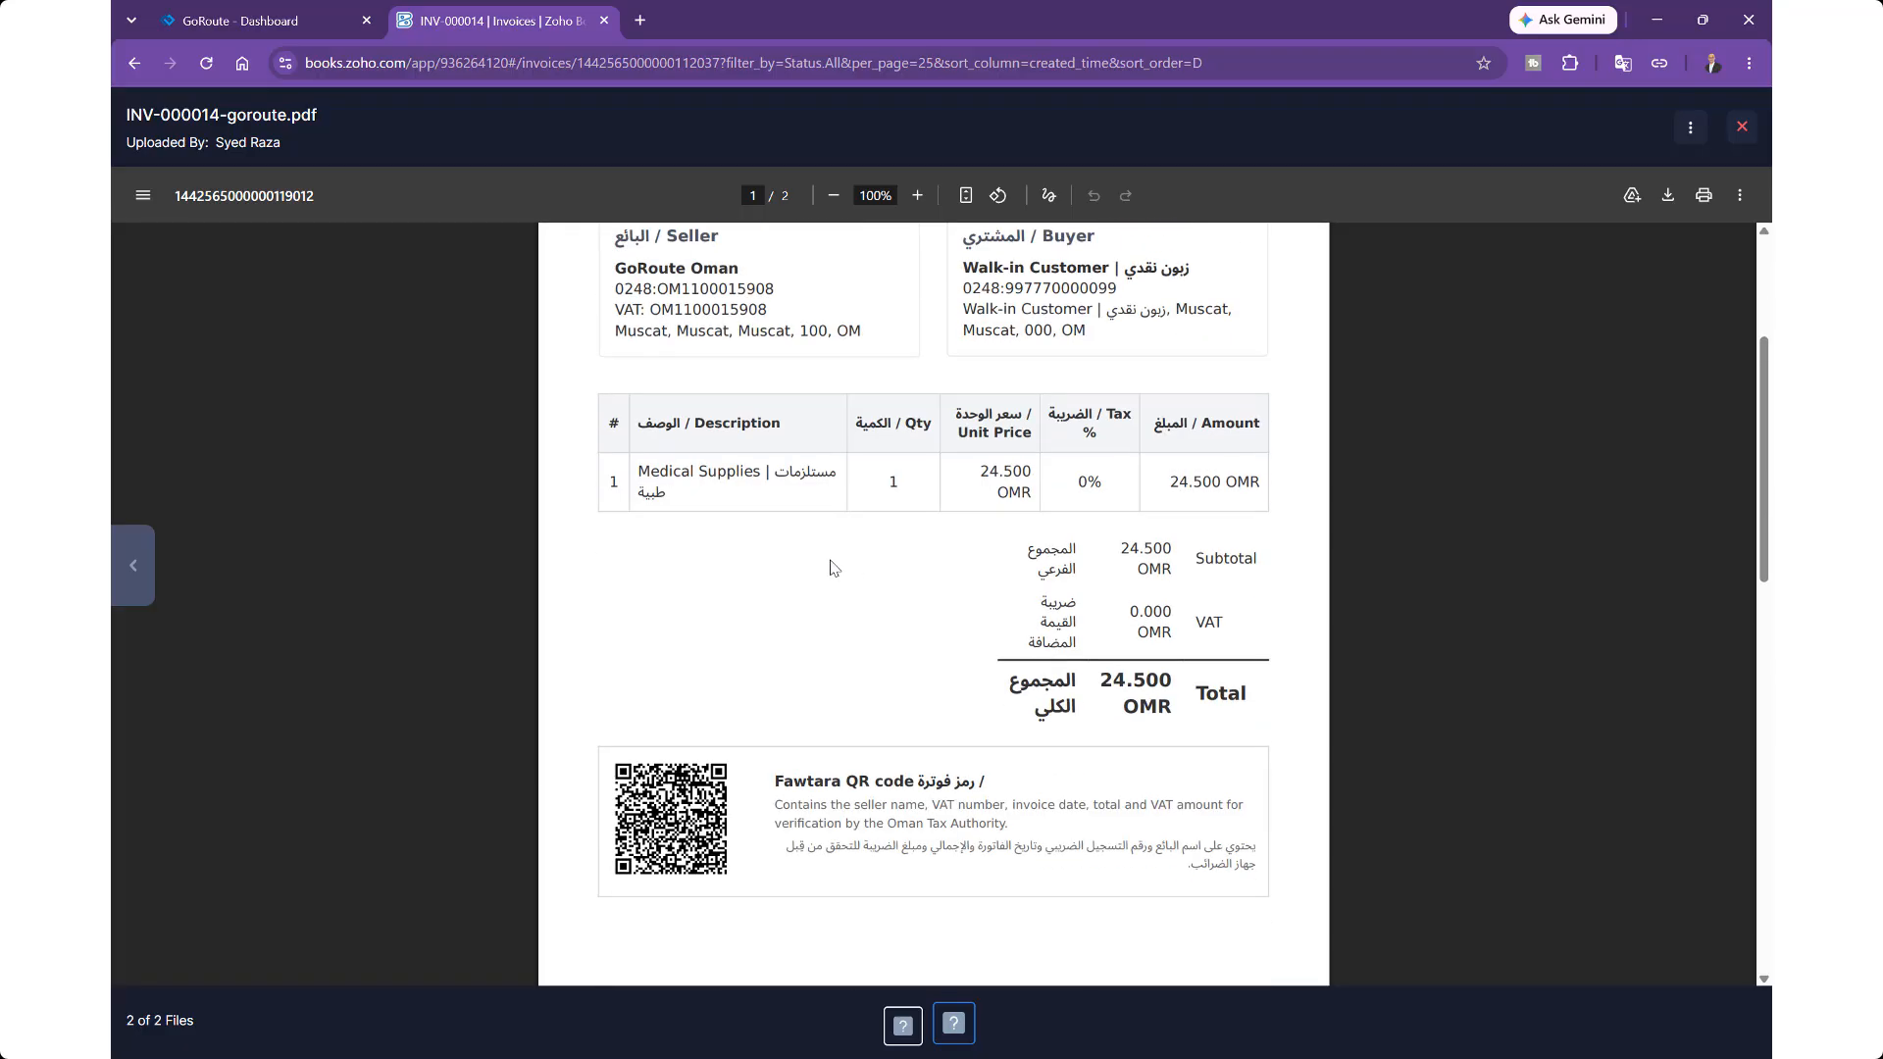
scroll(831, 567, "up", 3)
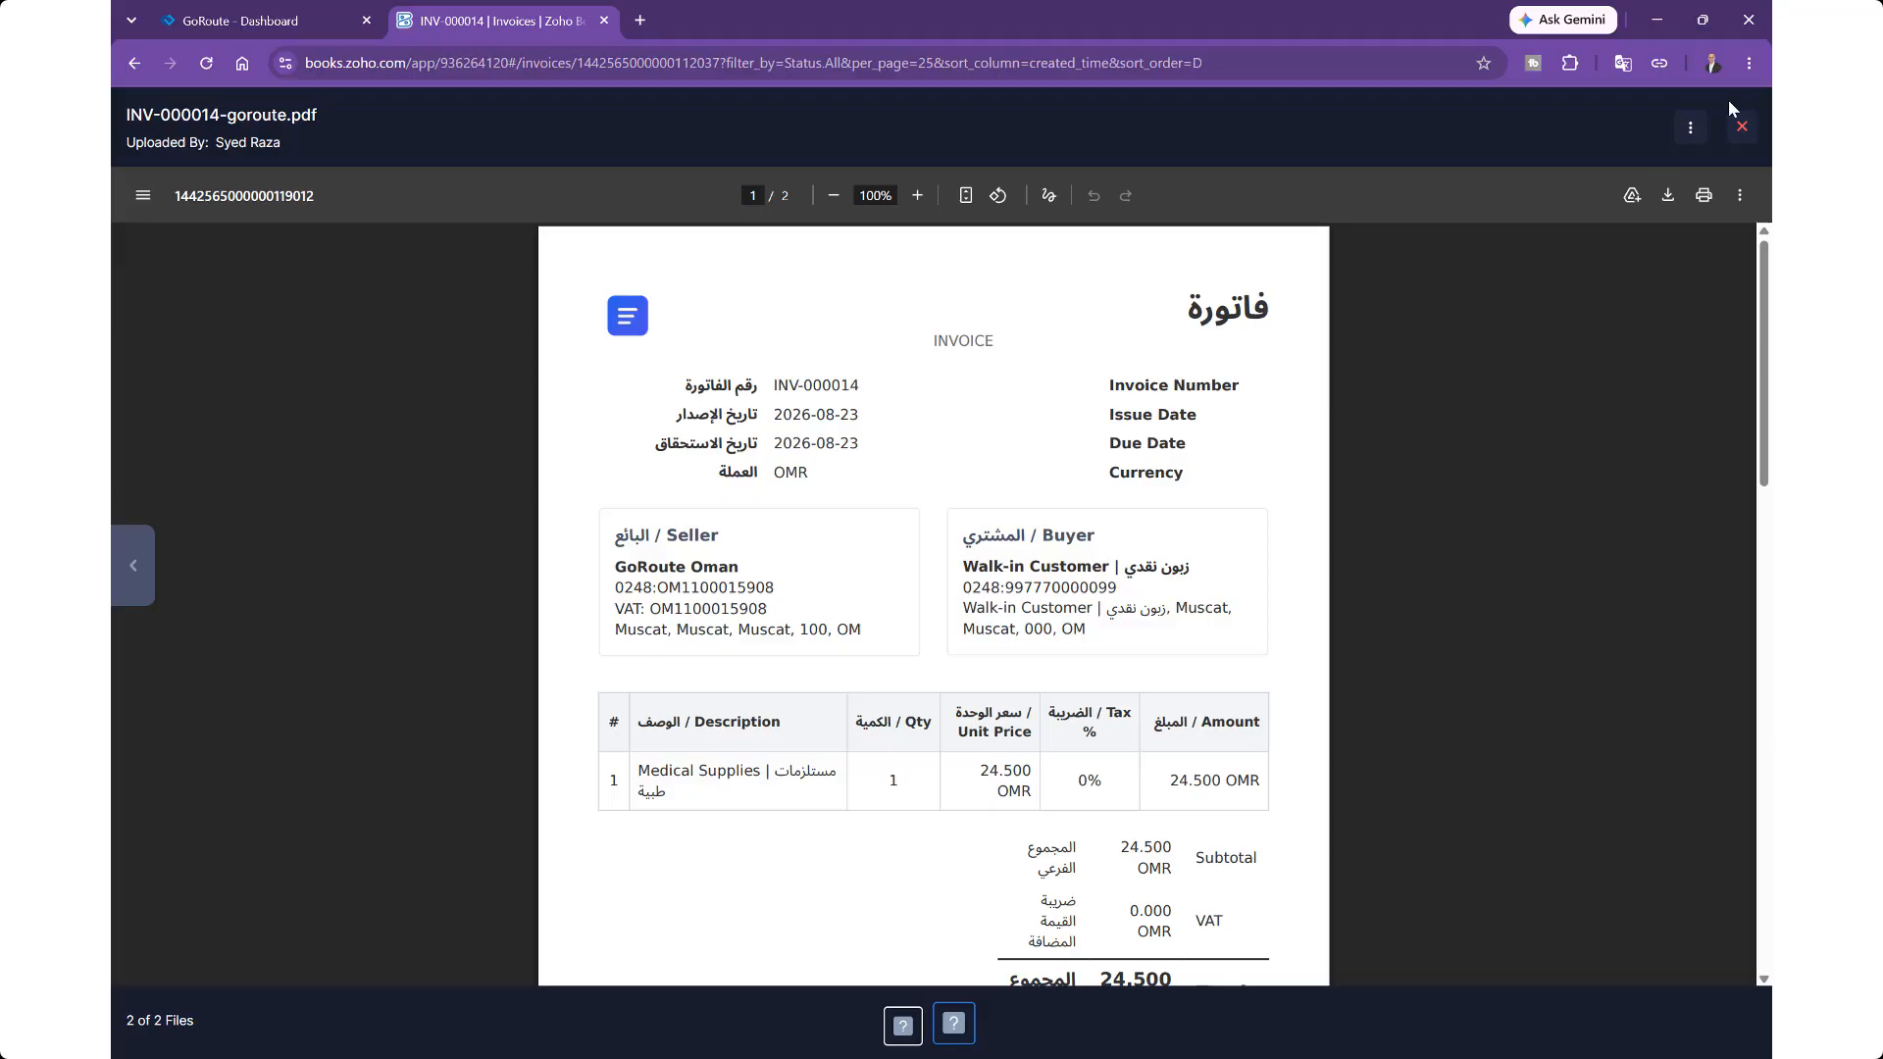
left_click(1742, 126)
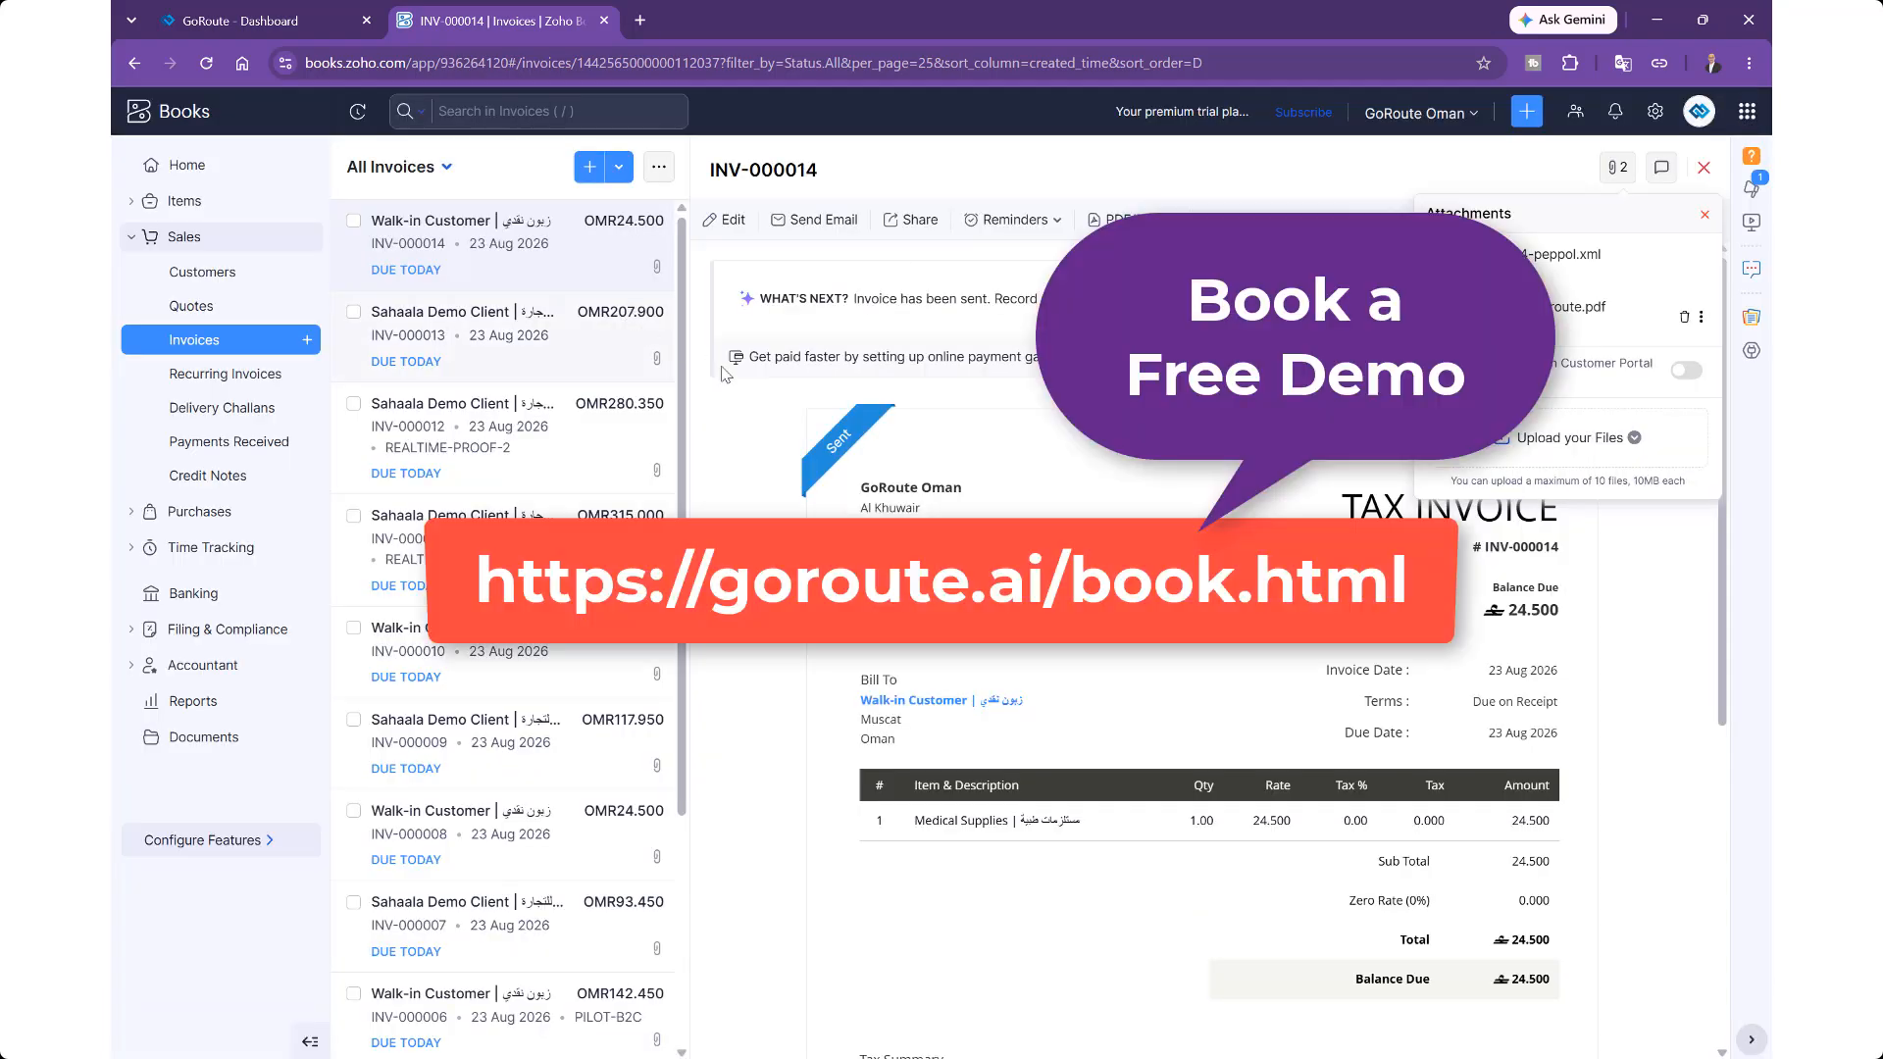